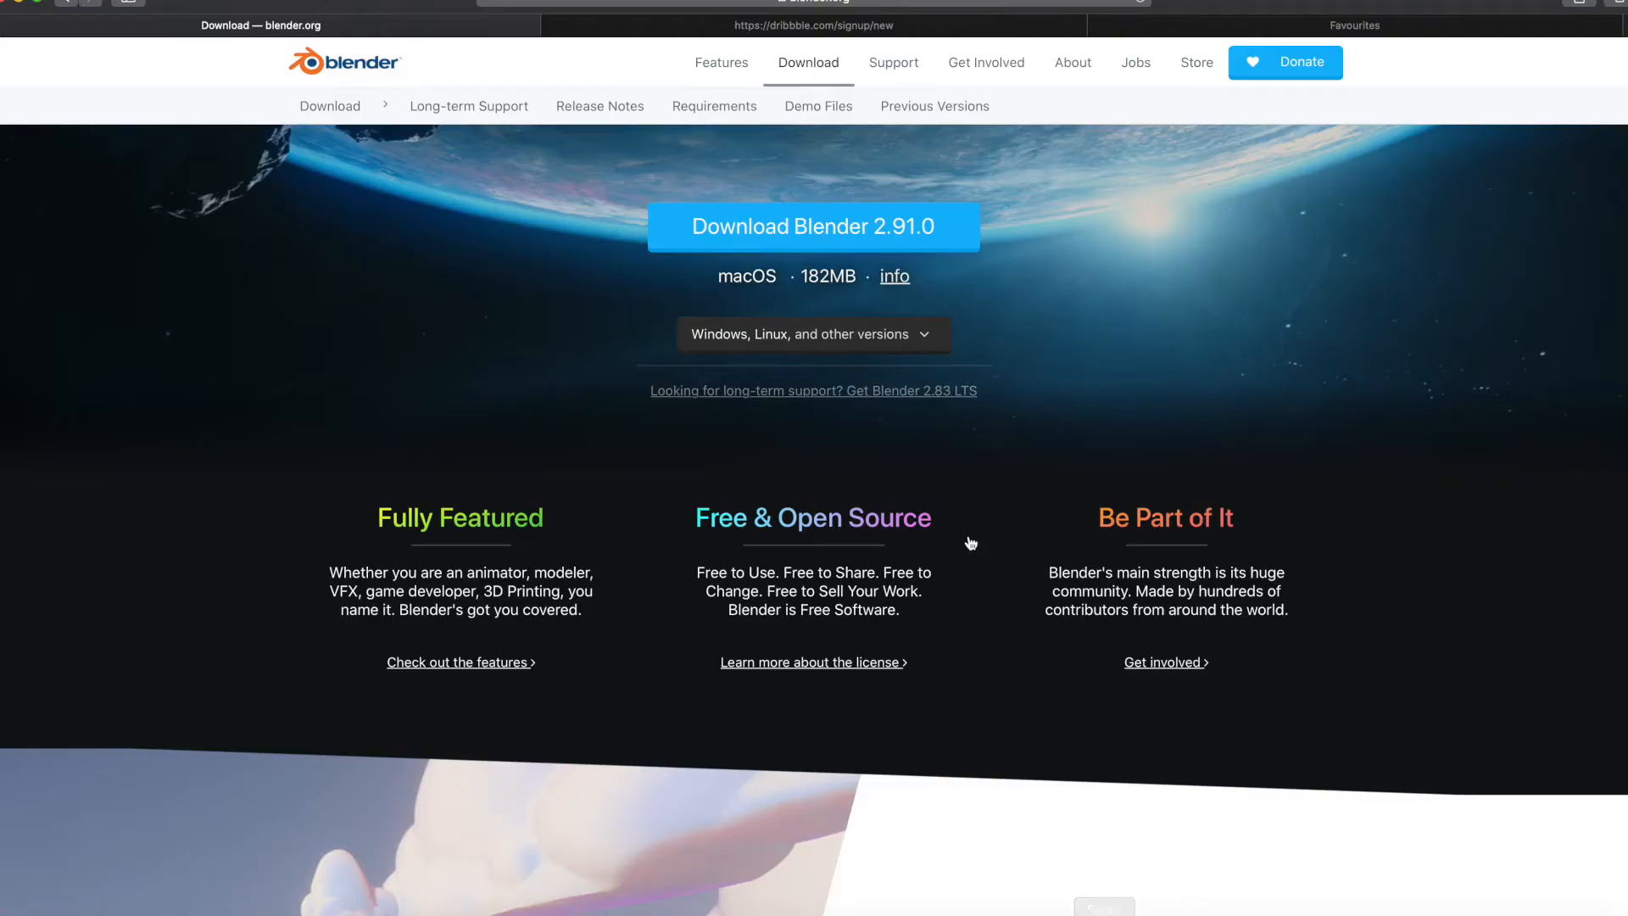
Step: Examine the platform versions offered for the Blender 2.91.0 download and switch to Blender to view the default scene
left_click(927, 342)
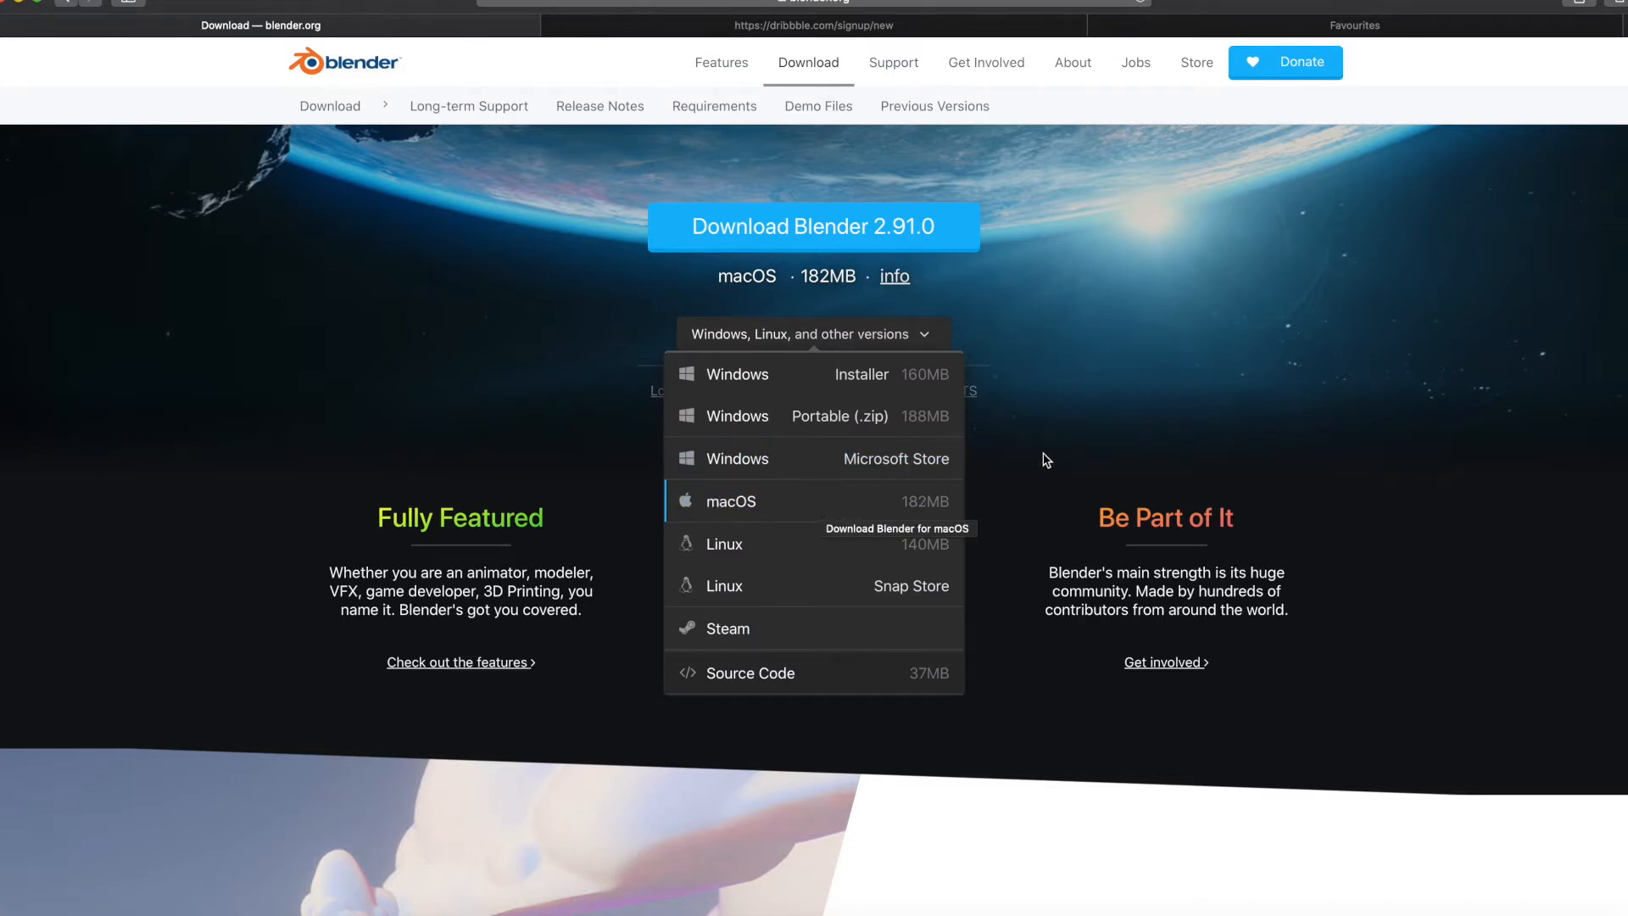
left_click(1079, 436)
left_click(1008, 914)
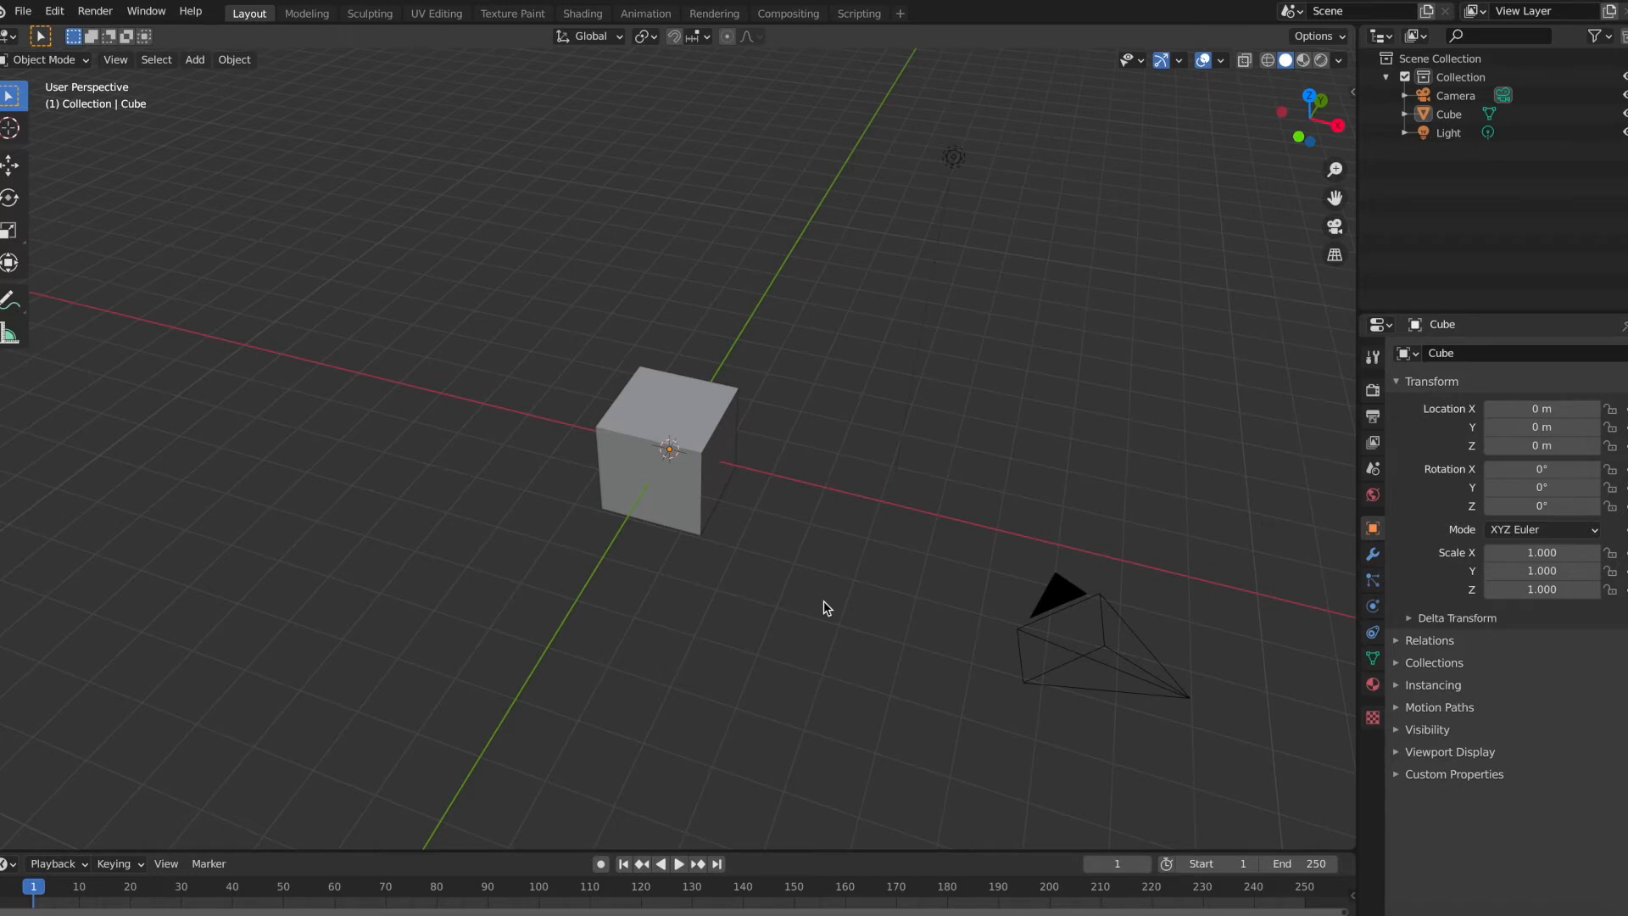
middle_click_drag(827, 608, 826, 608)
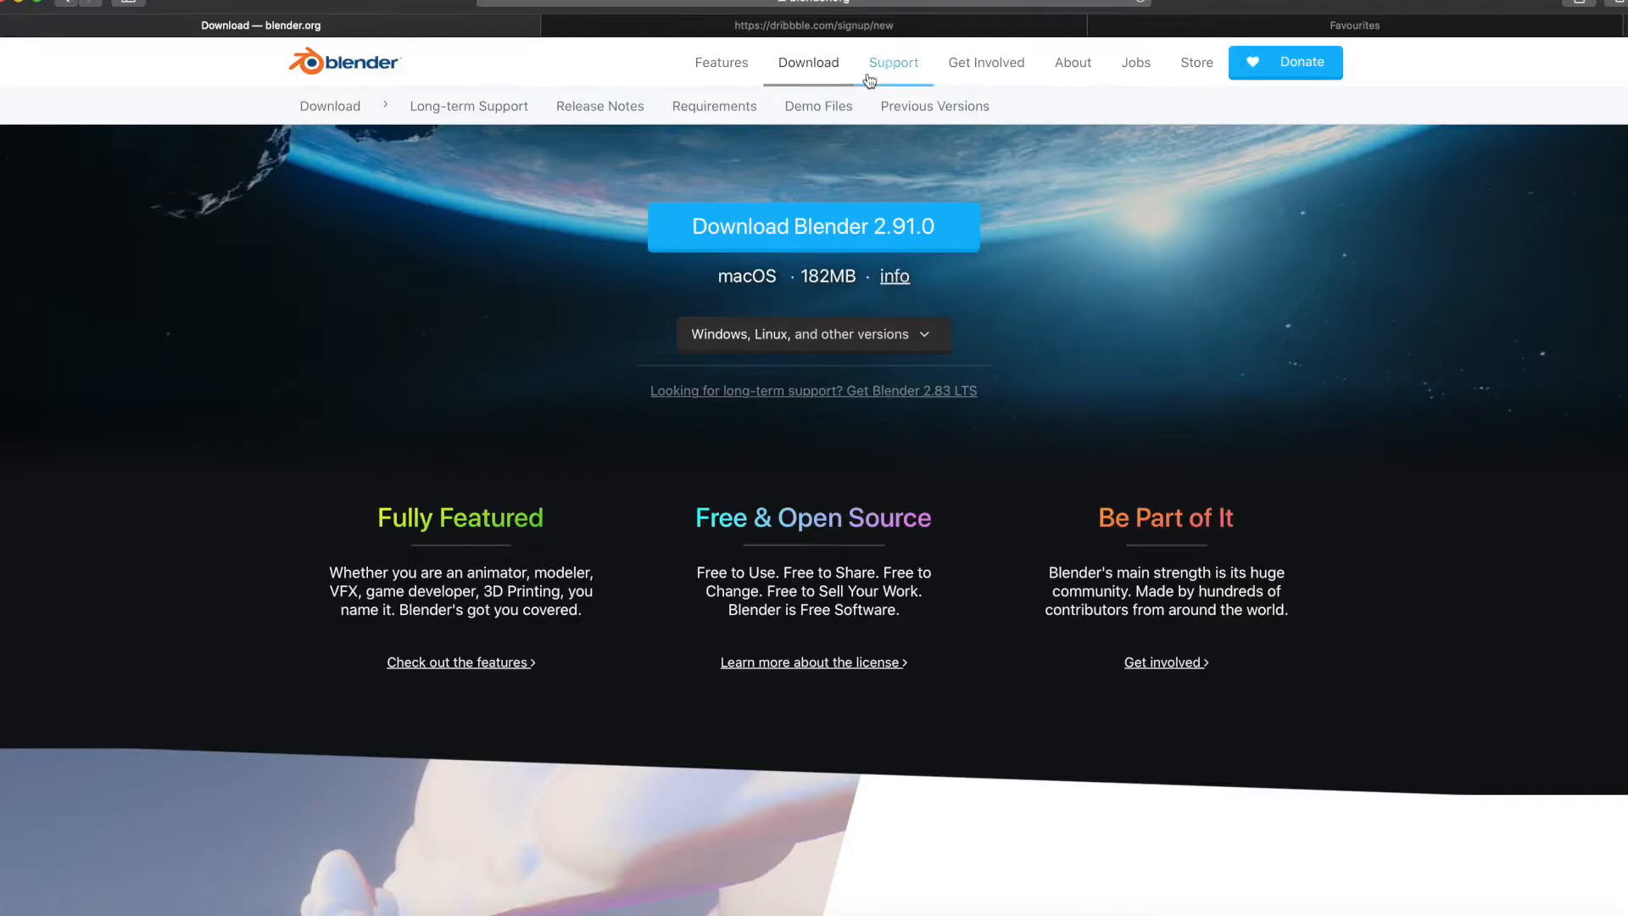
Step: Browse the Blender design shots on Dribbble in the web browser for inspiration
left_click(871, 27)
scroll(1058, 308, "down", 1)
scroll(1058, 308, "up", 2)
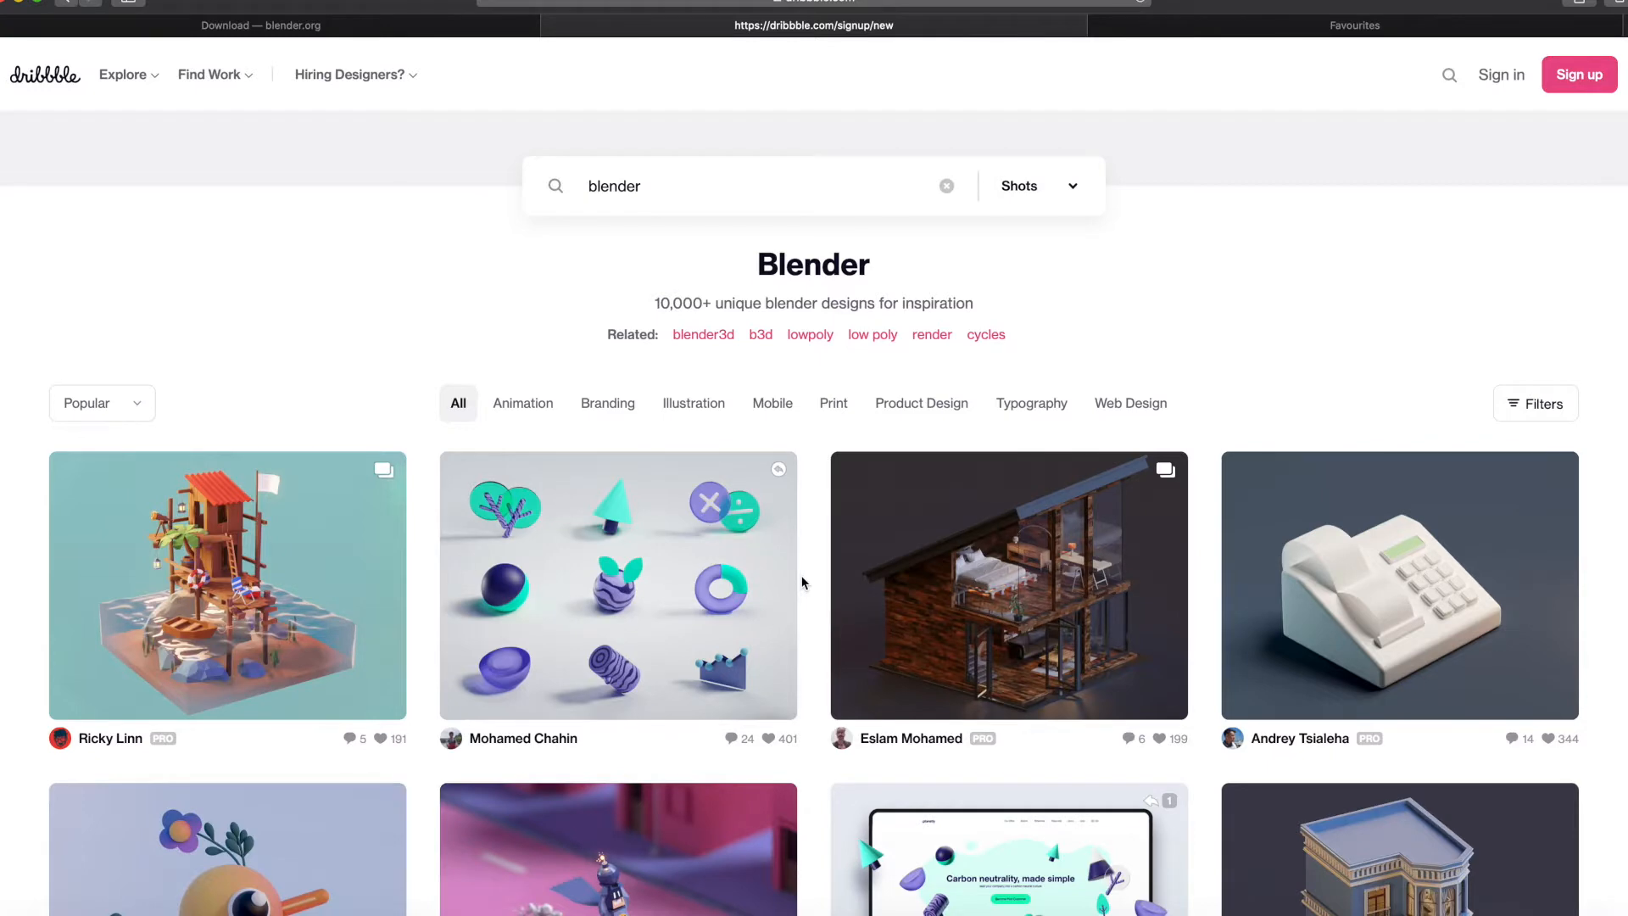
scroll(802, 582, "down", 3)
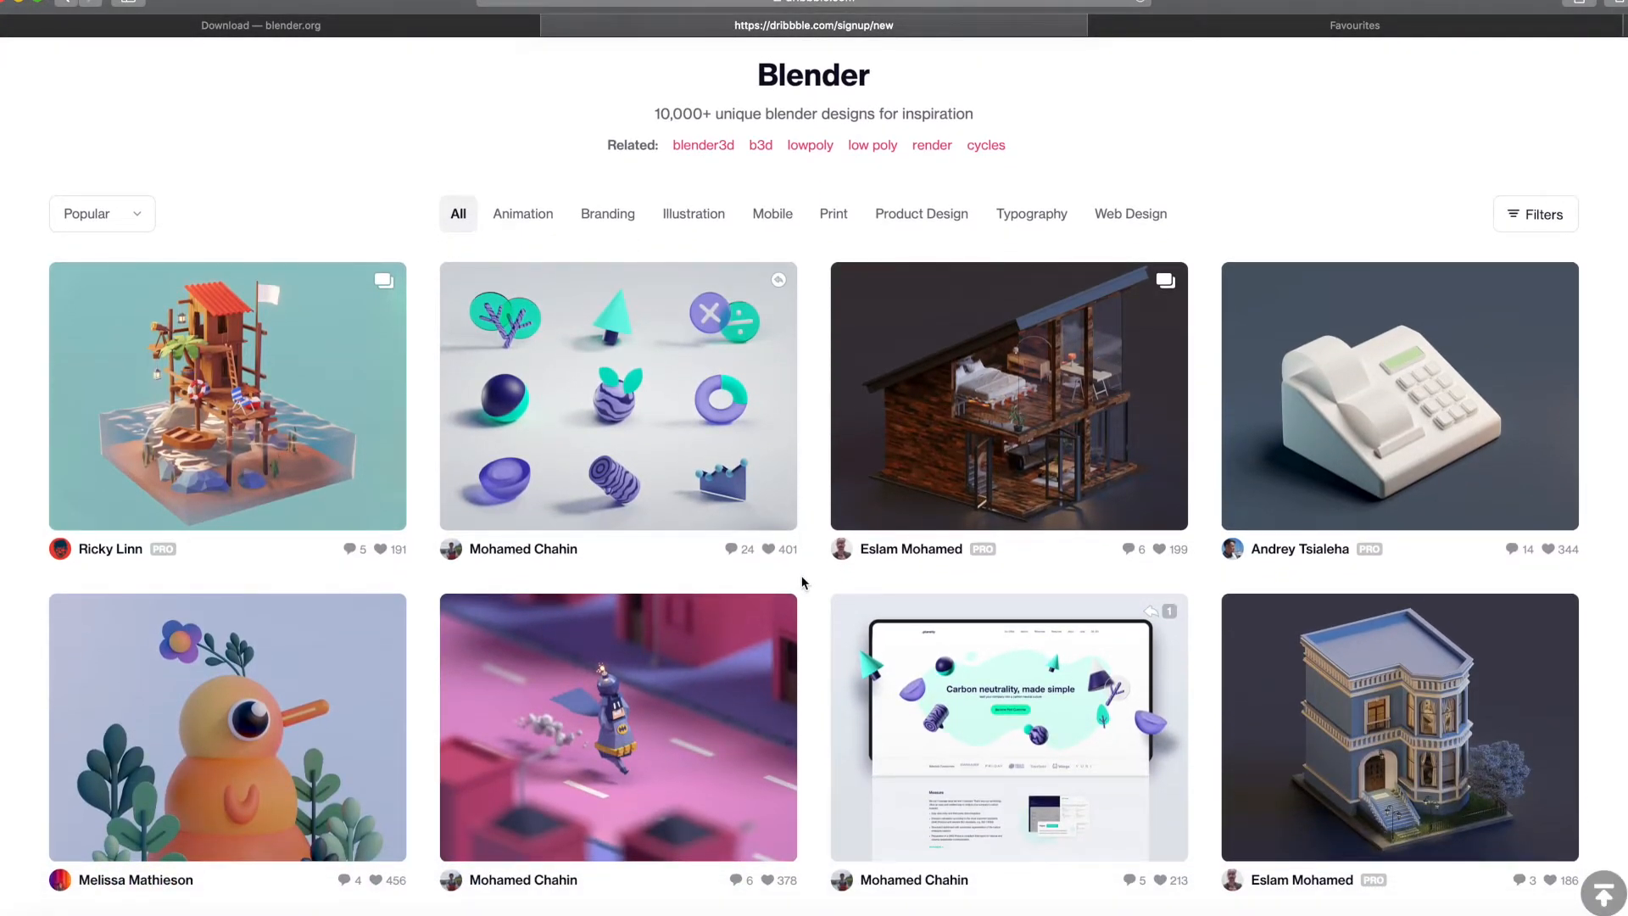
scroll(802, 583, "down", 5)
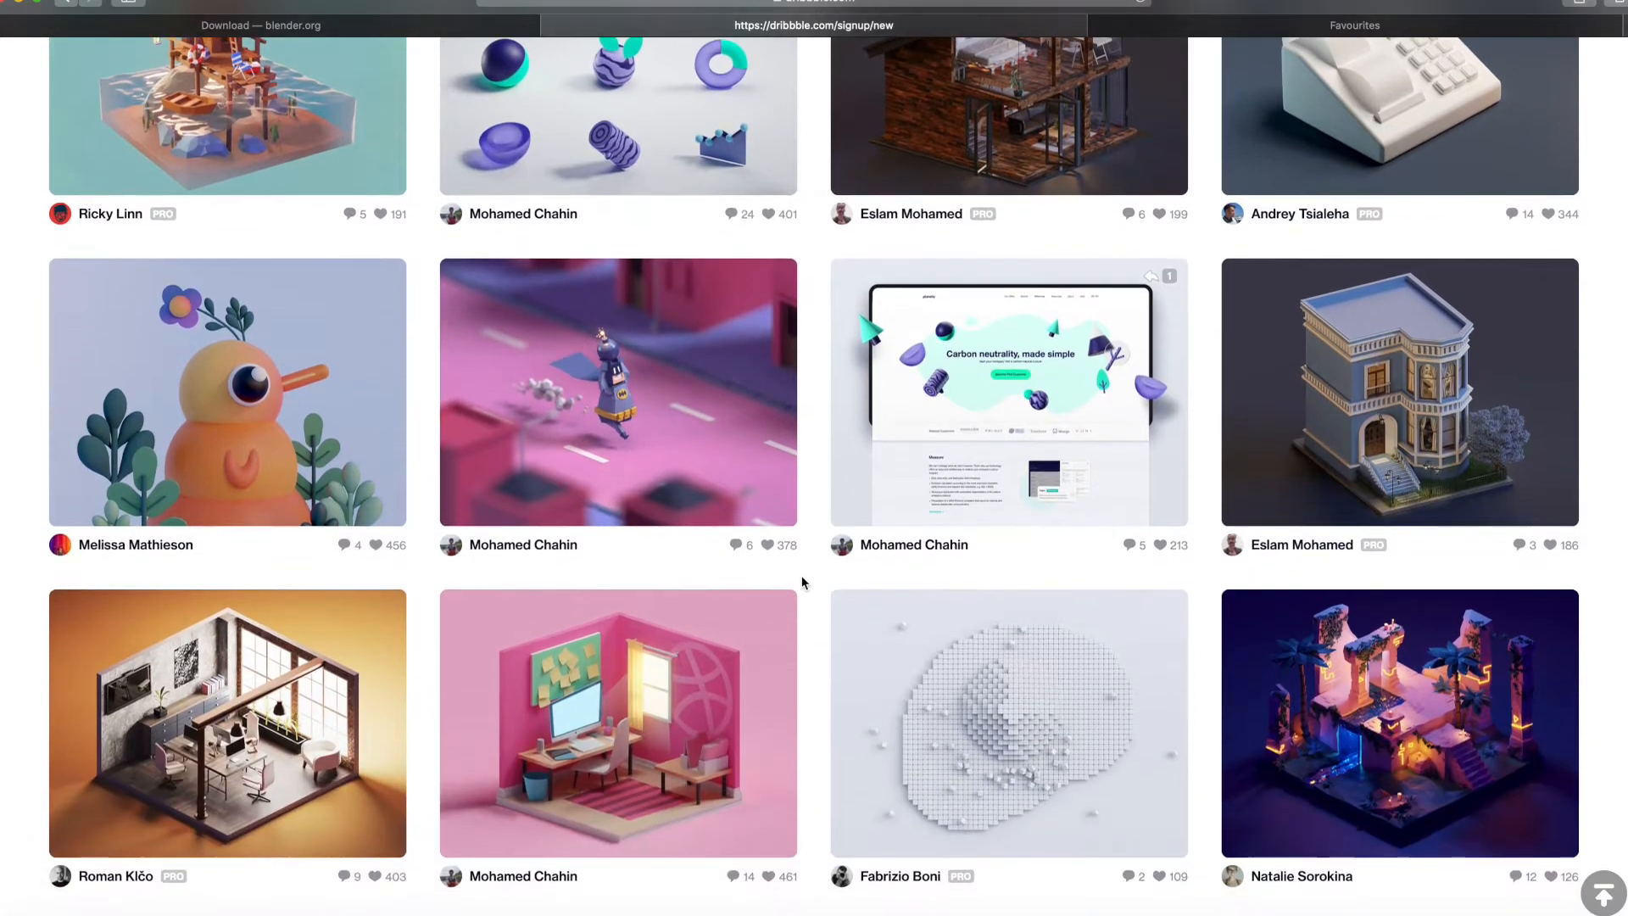
scroll(802, 583, "down", 2)
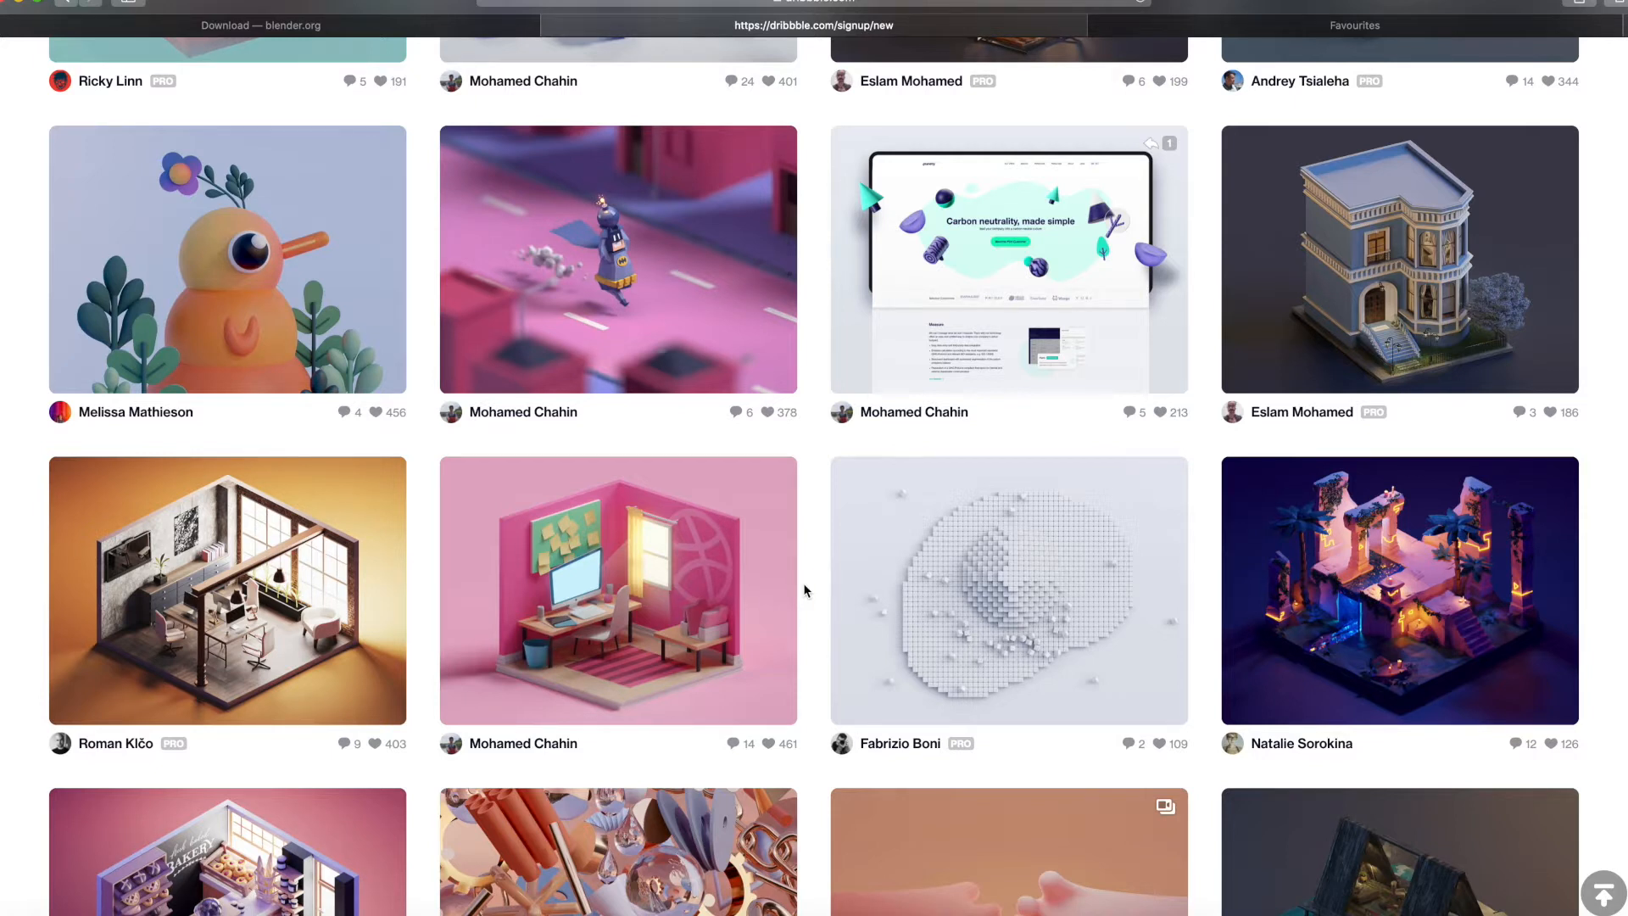
Step: Switch to Blender and delete the default cube from the scene
left_click(1009, 915)
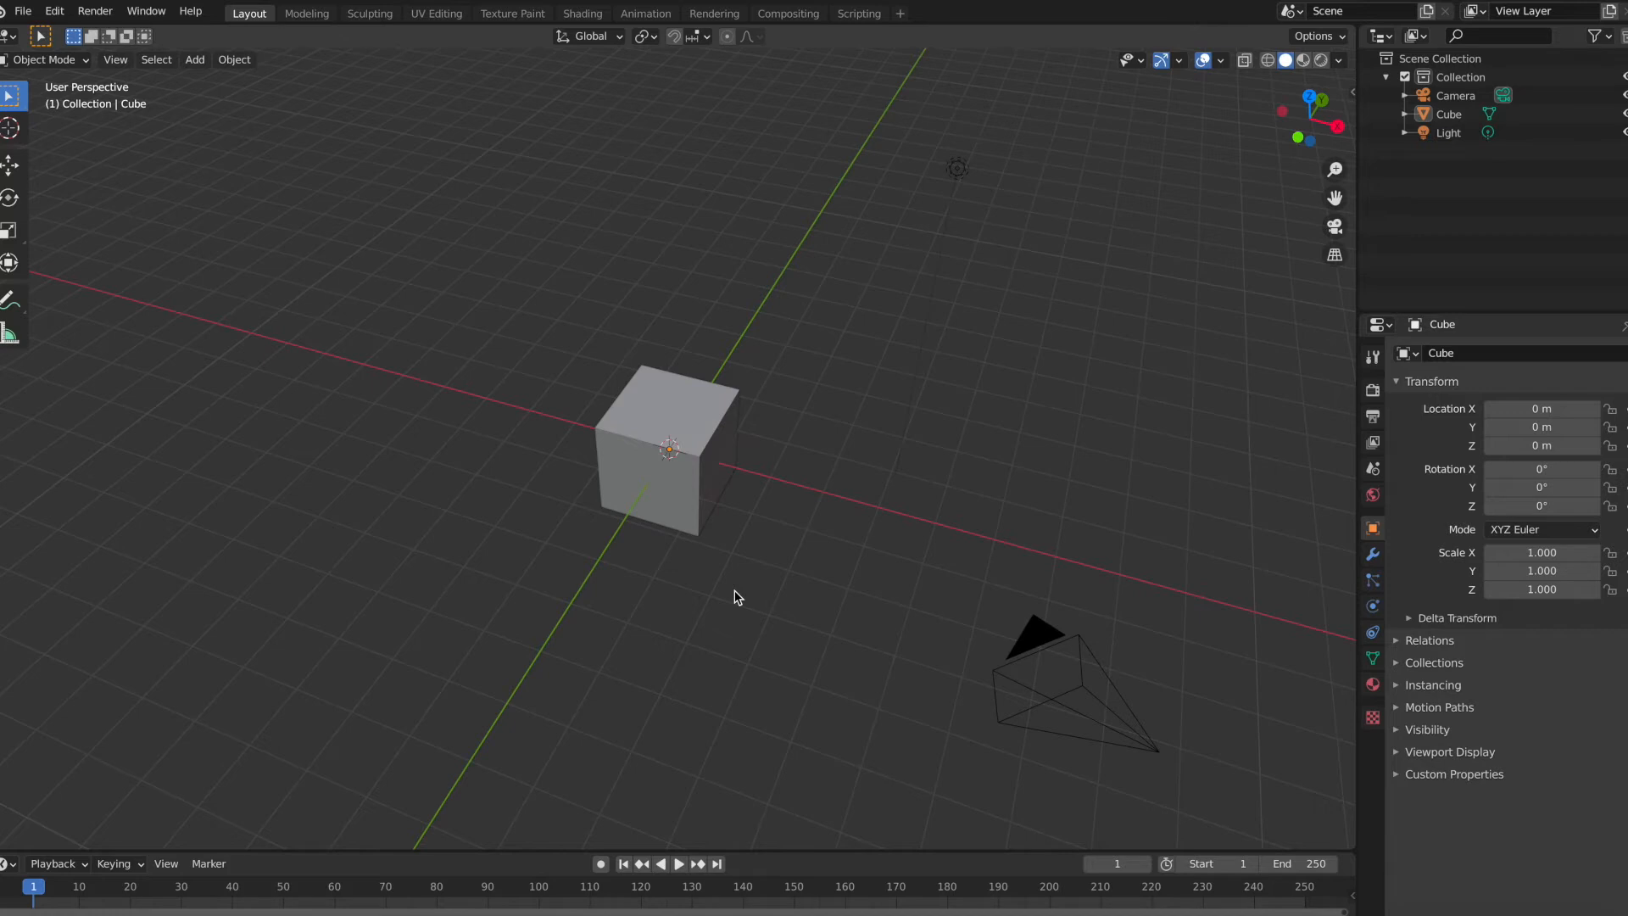
left_click(700, 461)
scroll(700, 461, "down", 3)
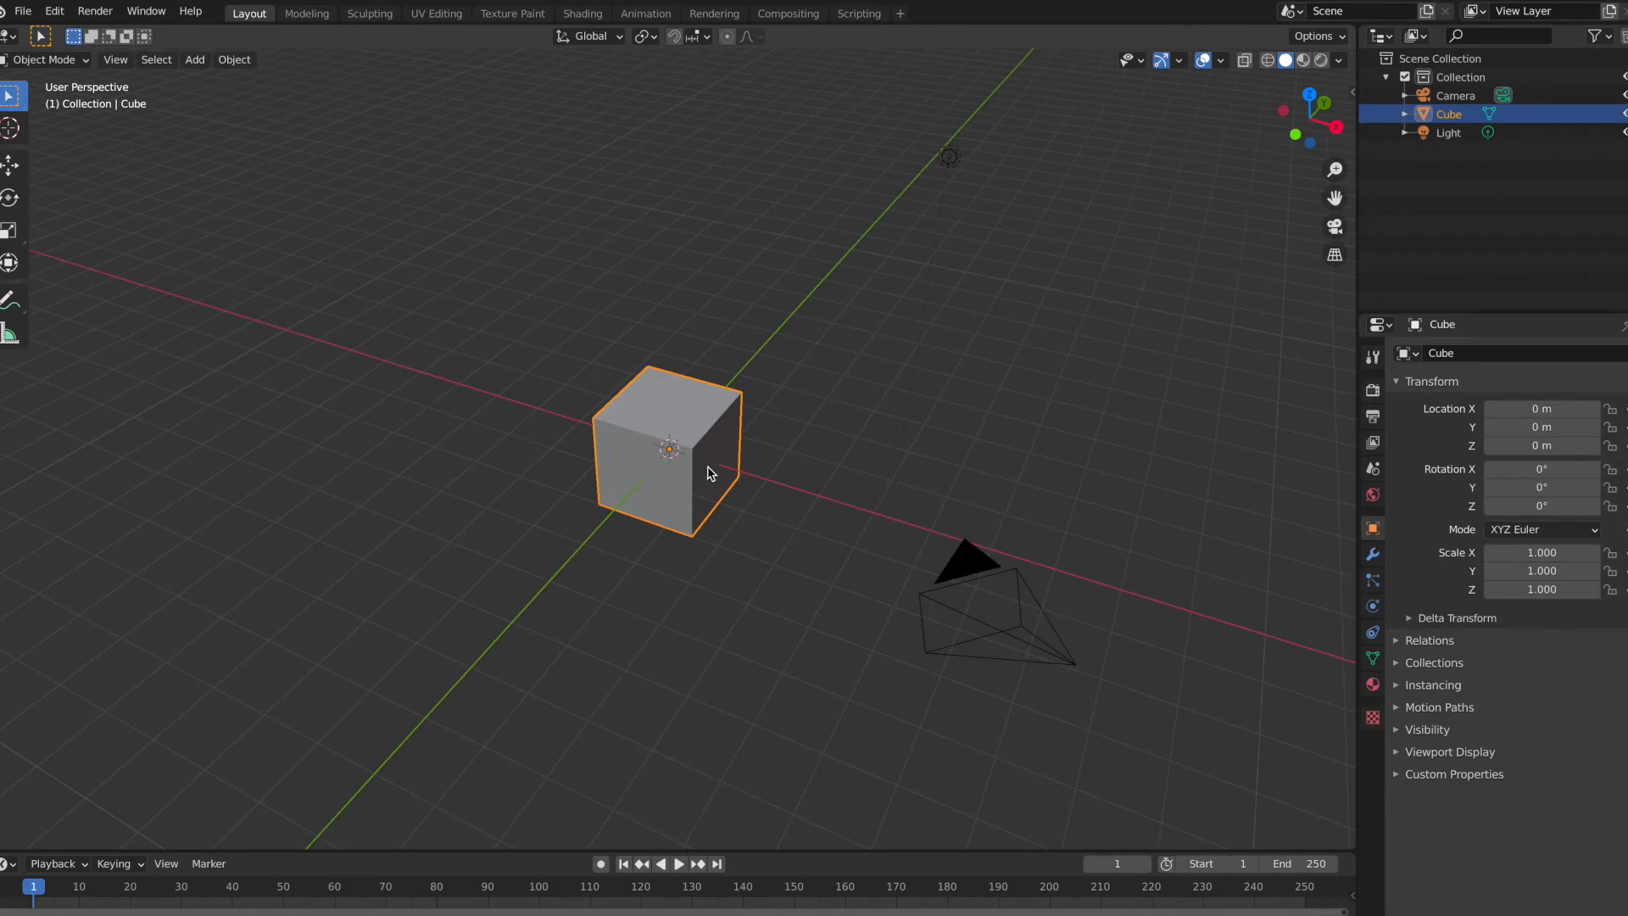
left_click(748, 544)
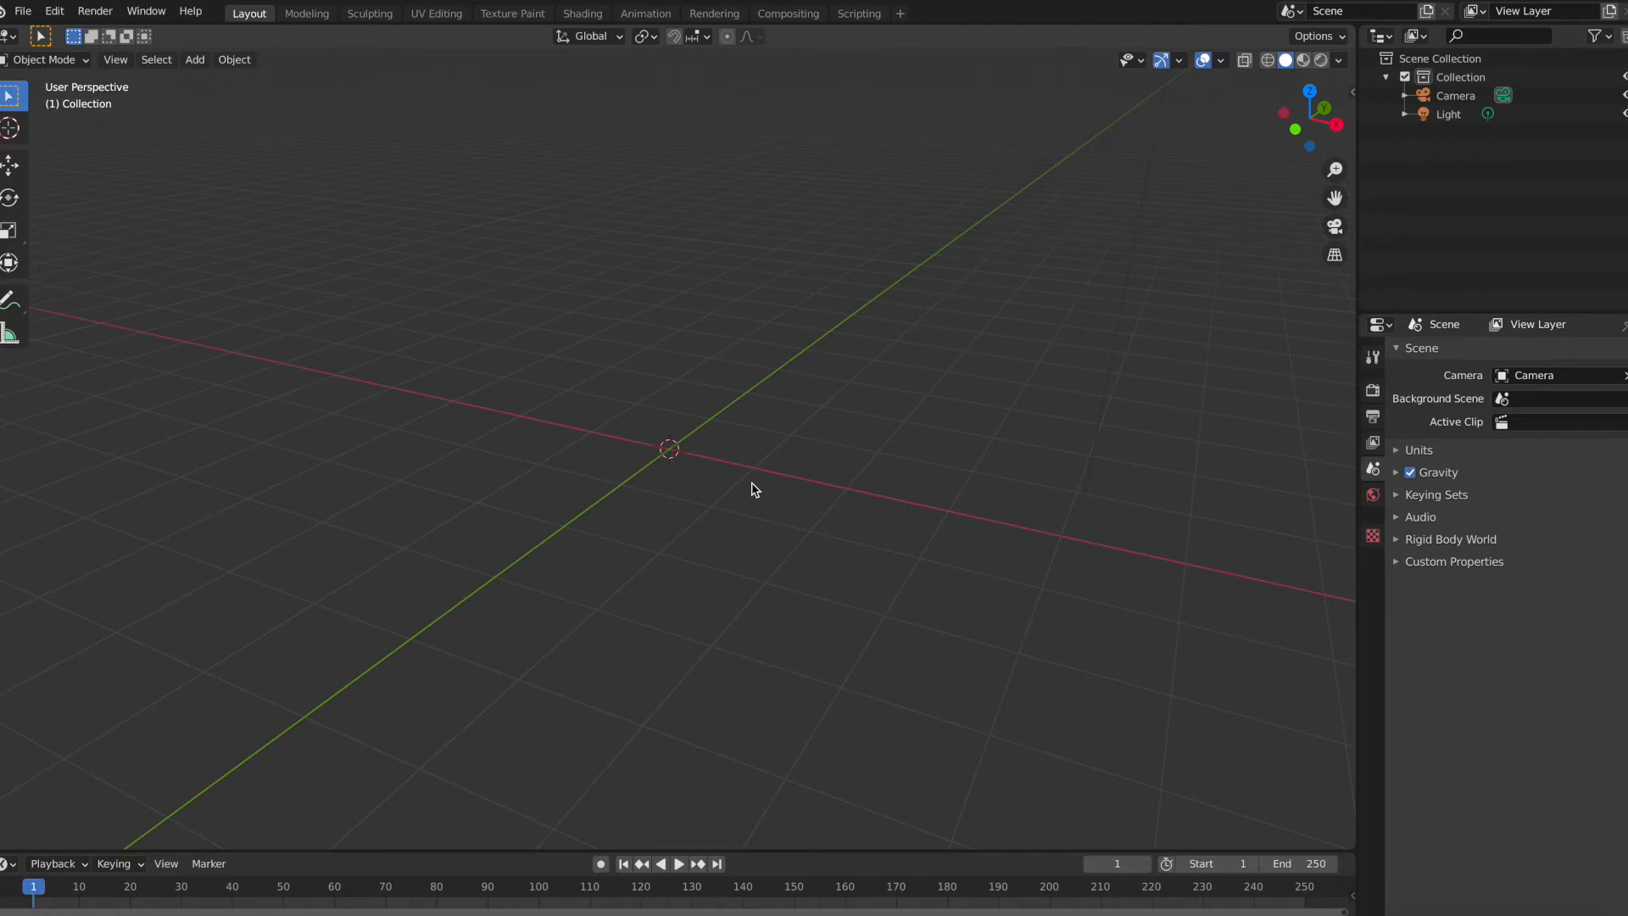
Step: Add a new cube mesh at the origin and scale it uniformly down to about 0.5
key("shift+a")
mouse_move(754, 485)
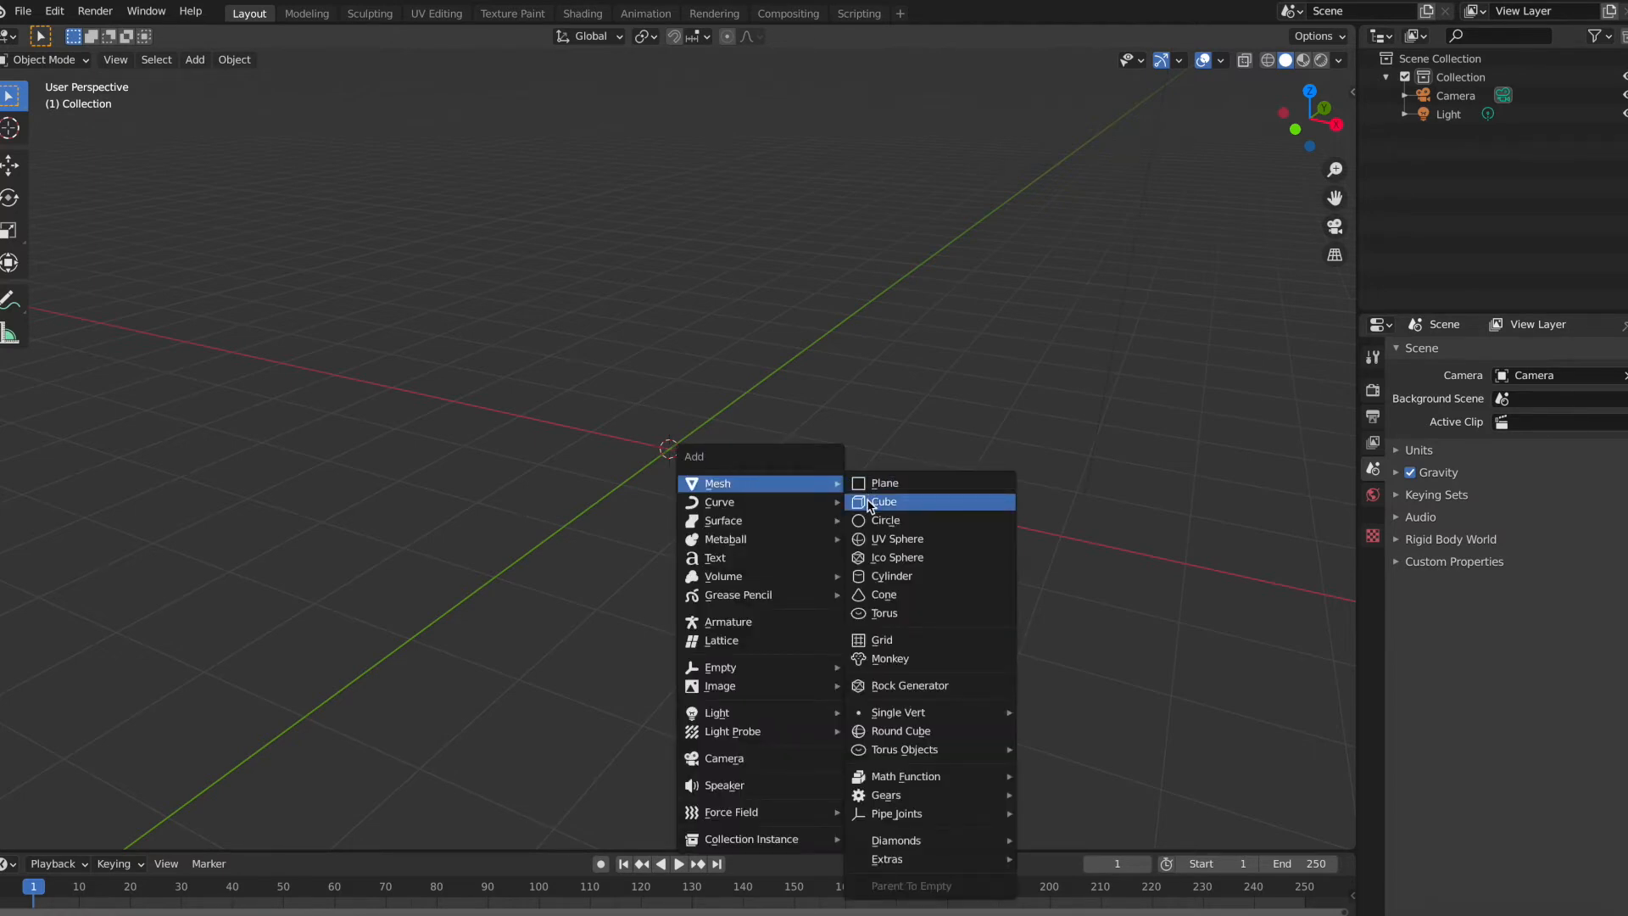
left_click(894, 505)
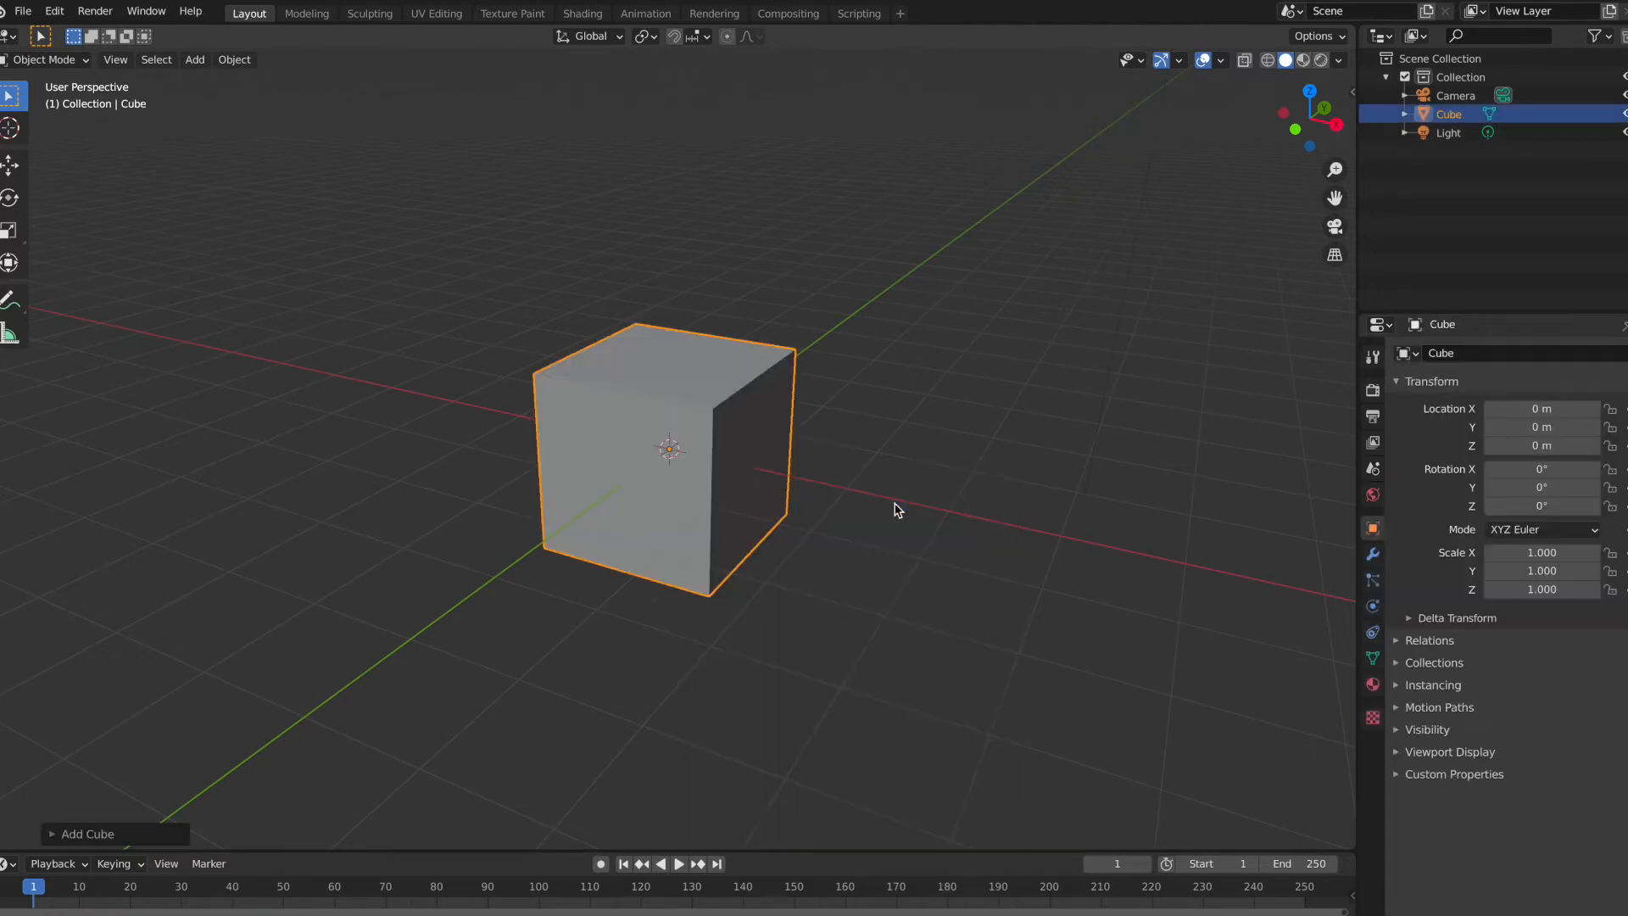
key("s")
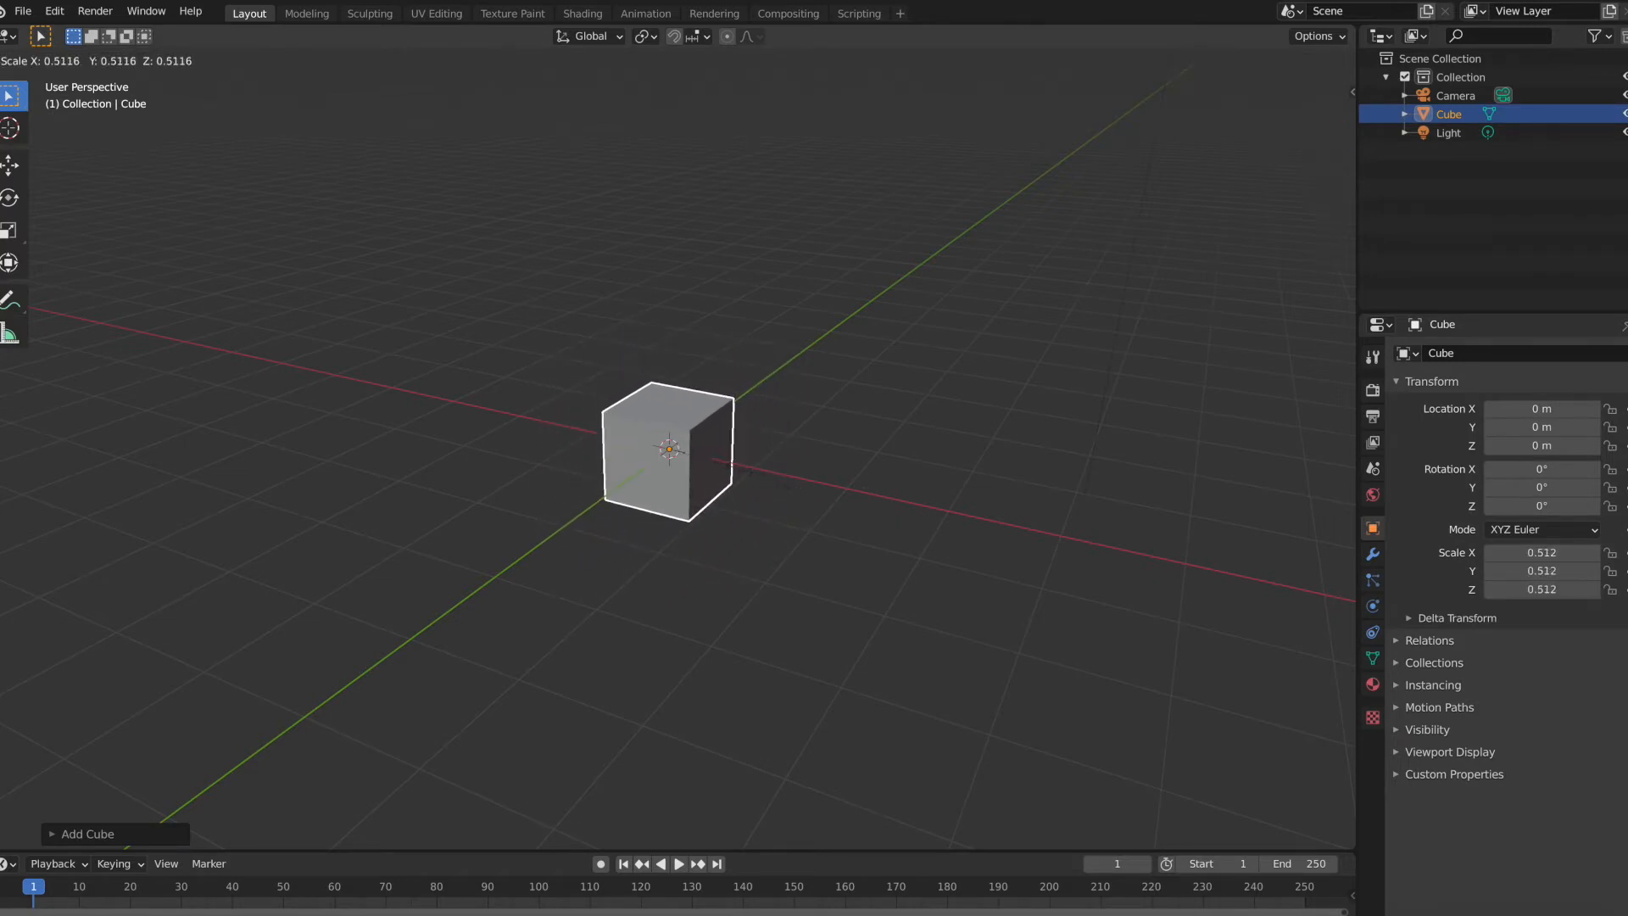
left_click(738, 466)
left_click(774, 393)
Step: Align the view to the front of the cube and put the cube into Edit Mode
middle_click_drag(775, 393, 778, 401)
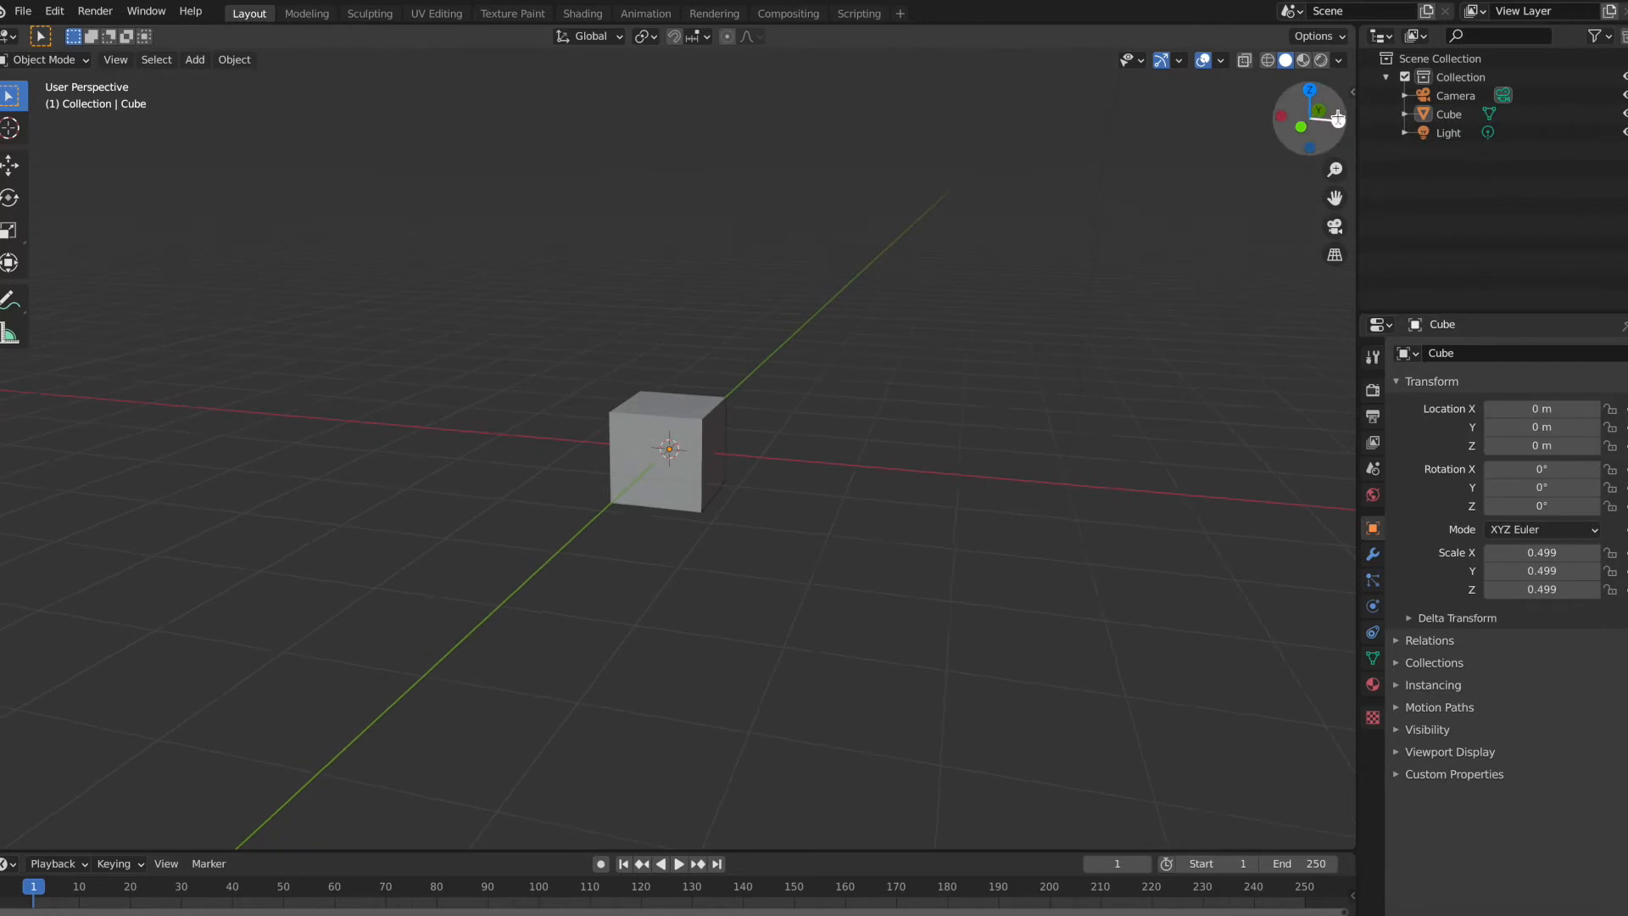
left_click(1299, 128)
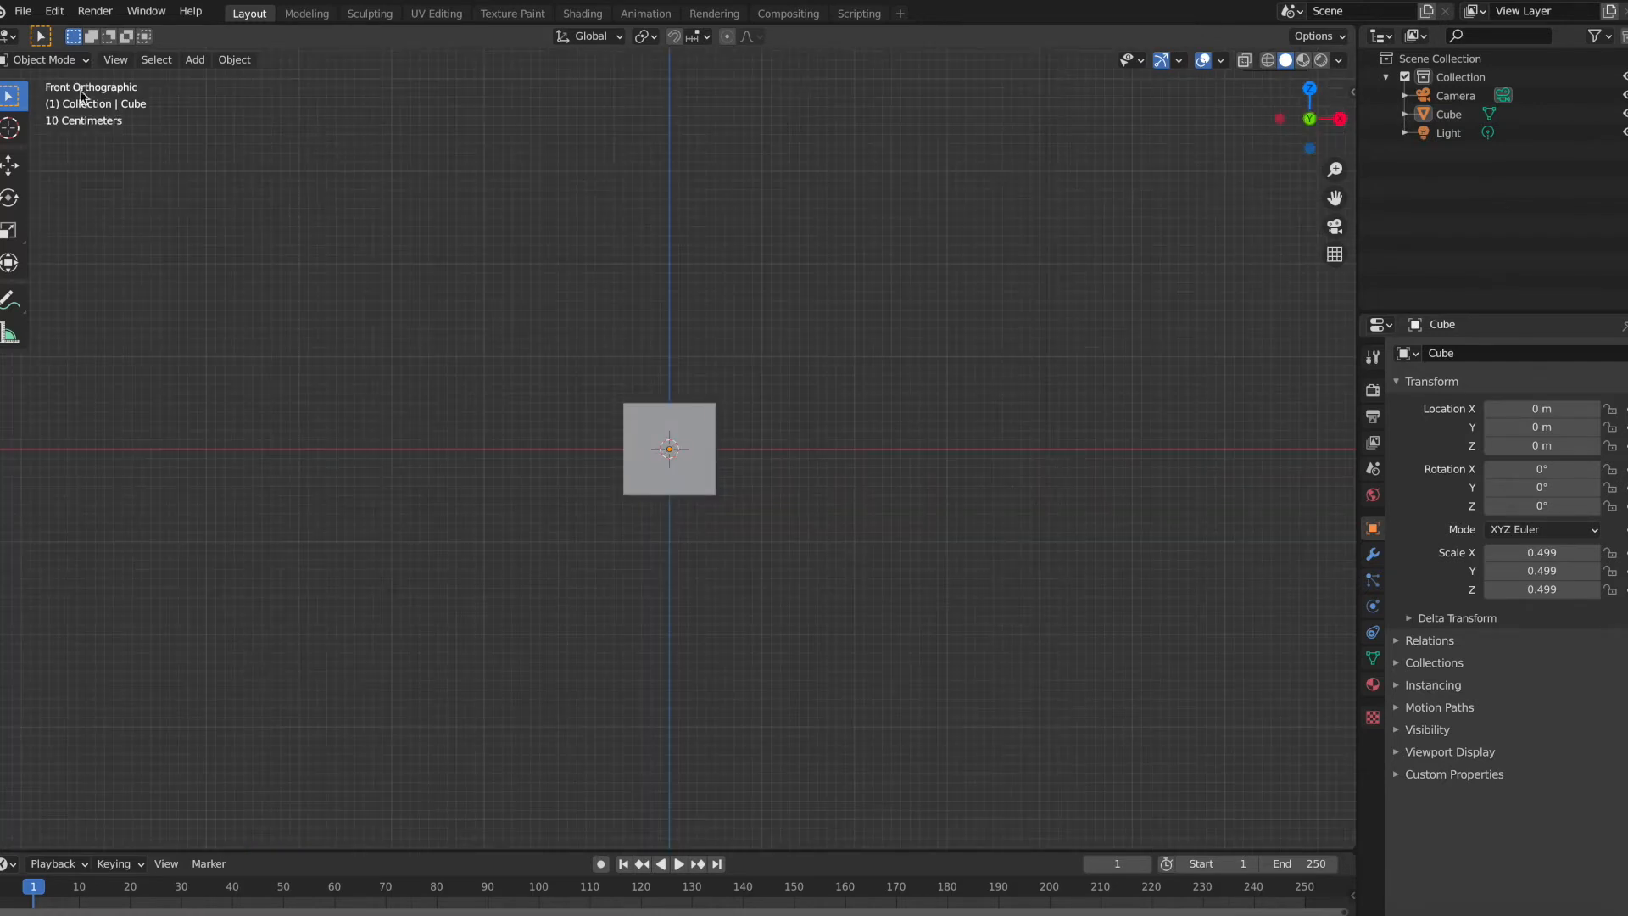
left_click(54, 61)
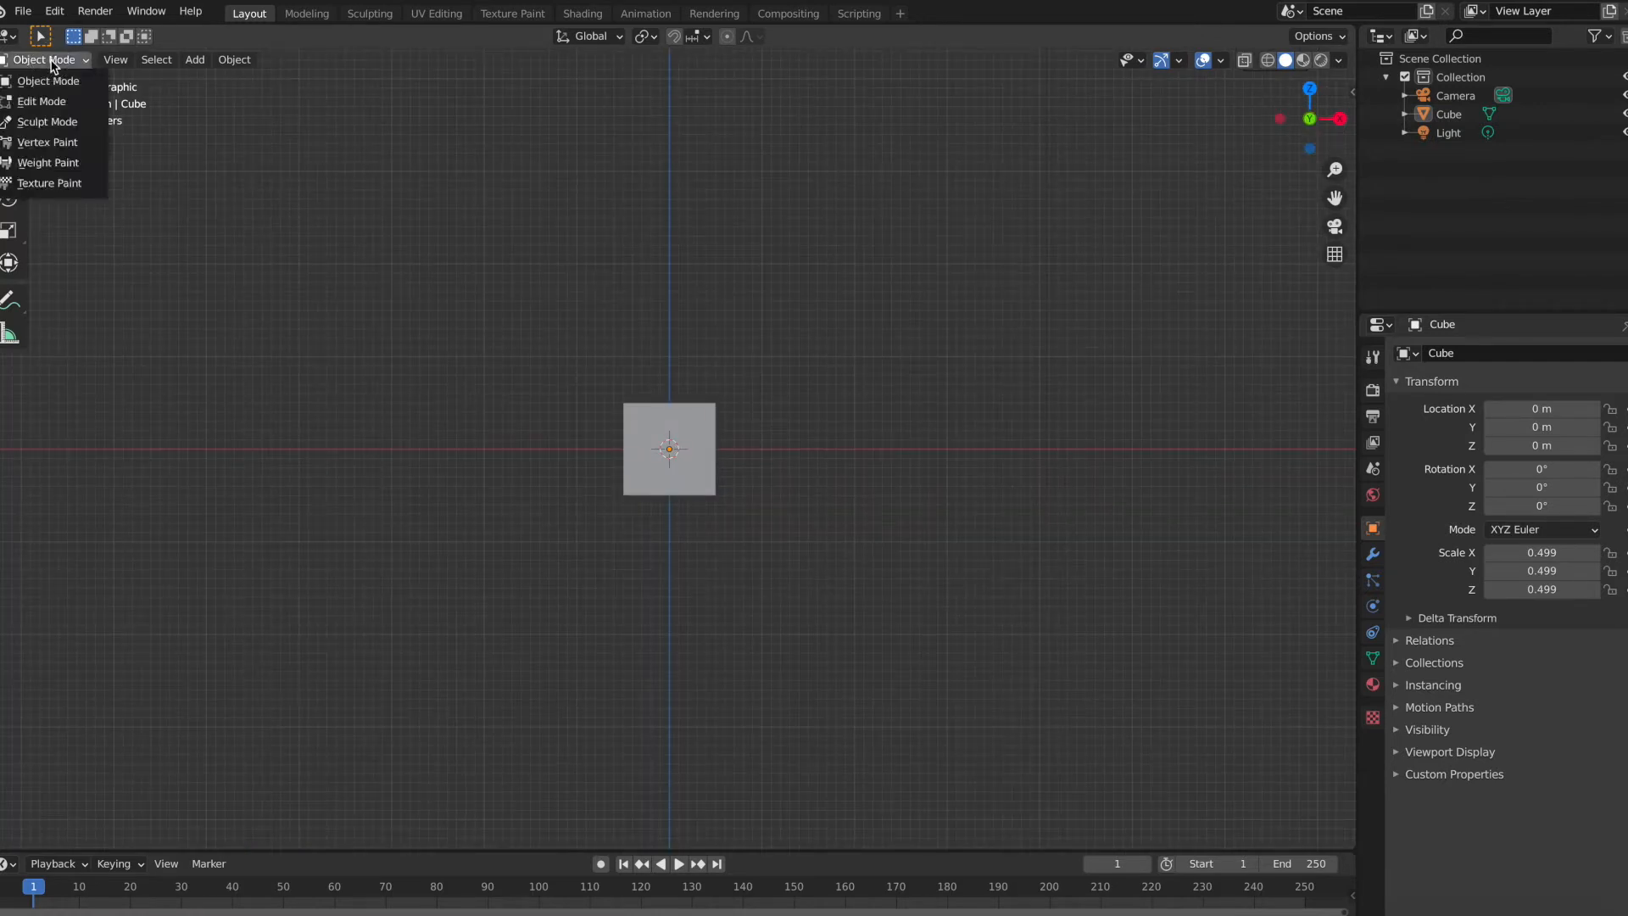
left_click(53, 102)
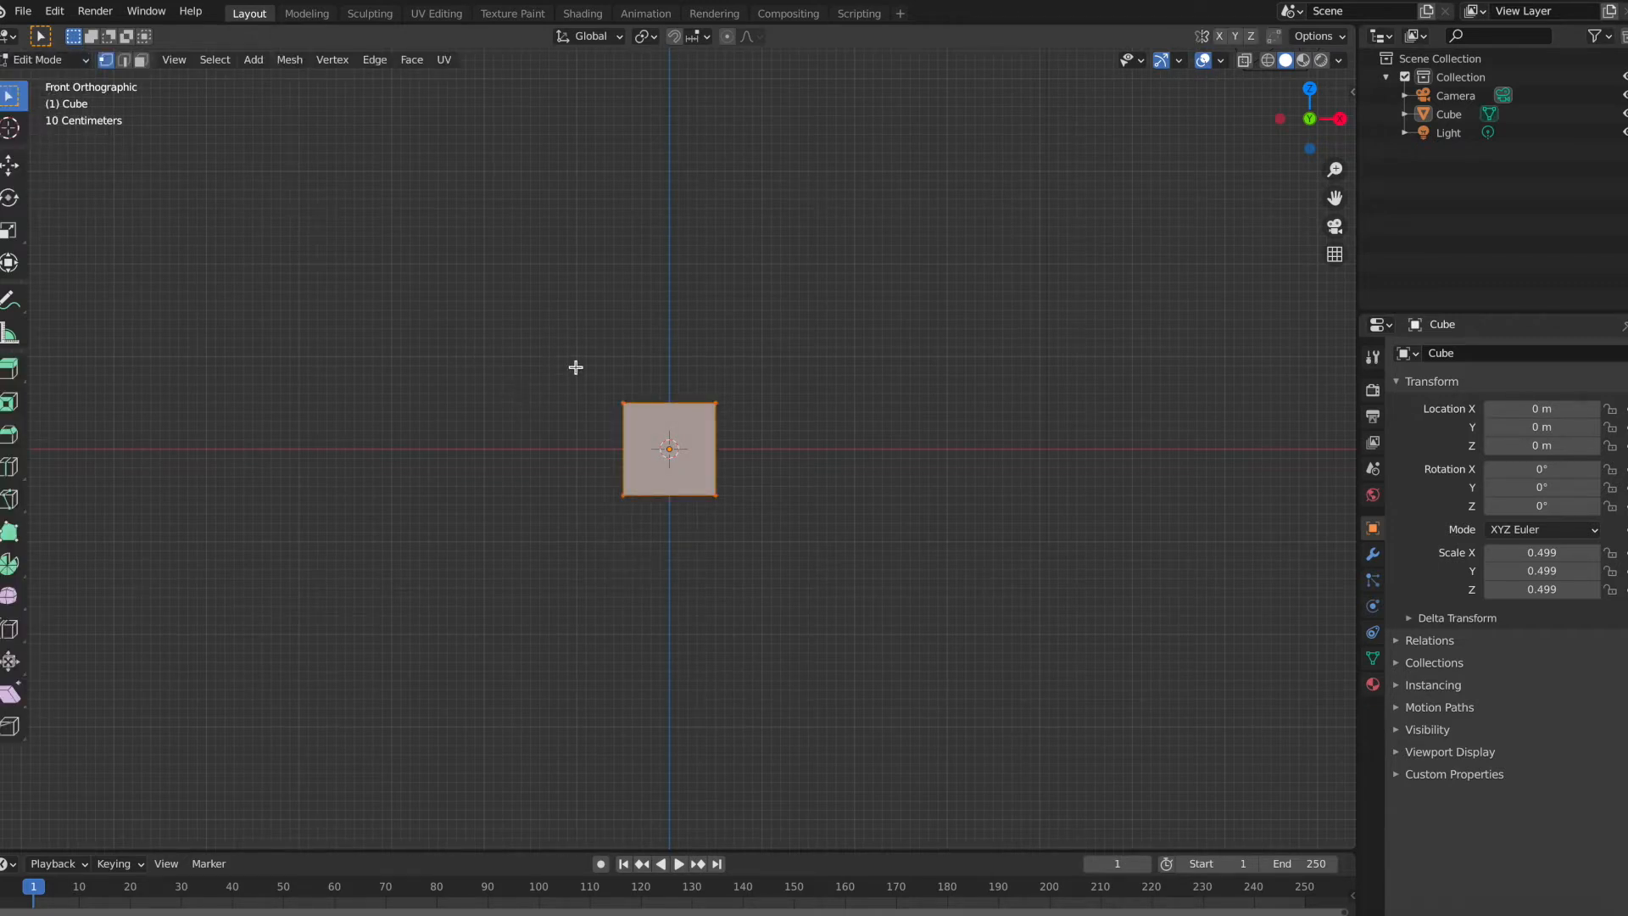
key("Tab")
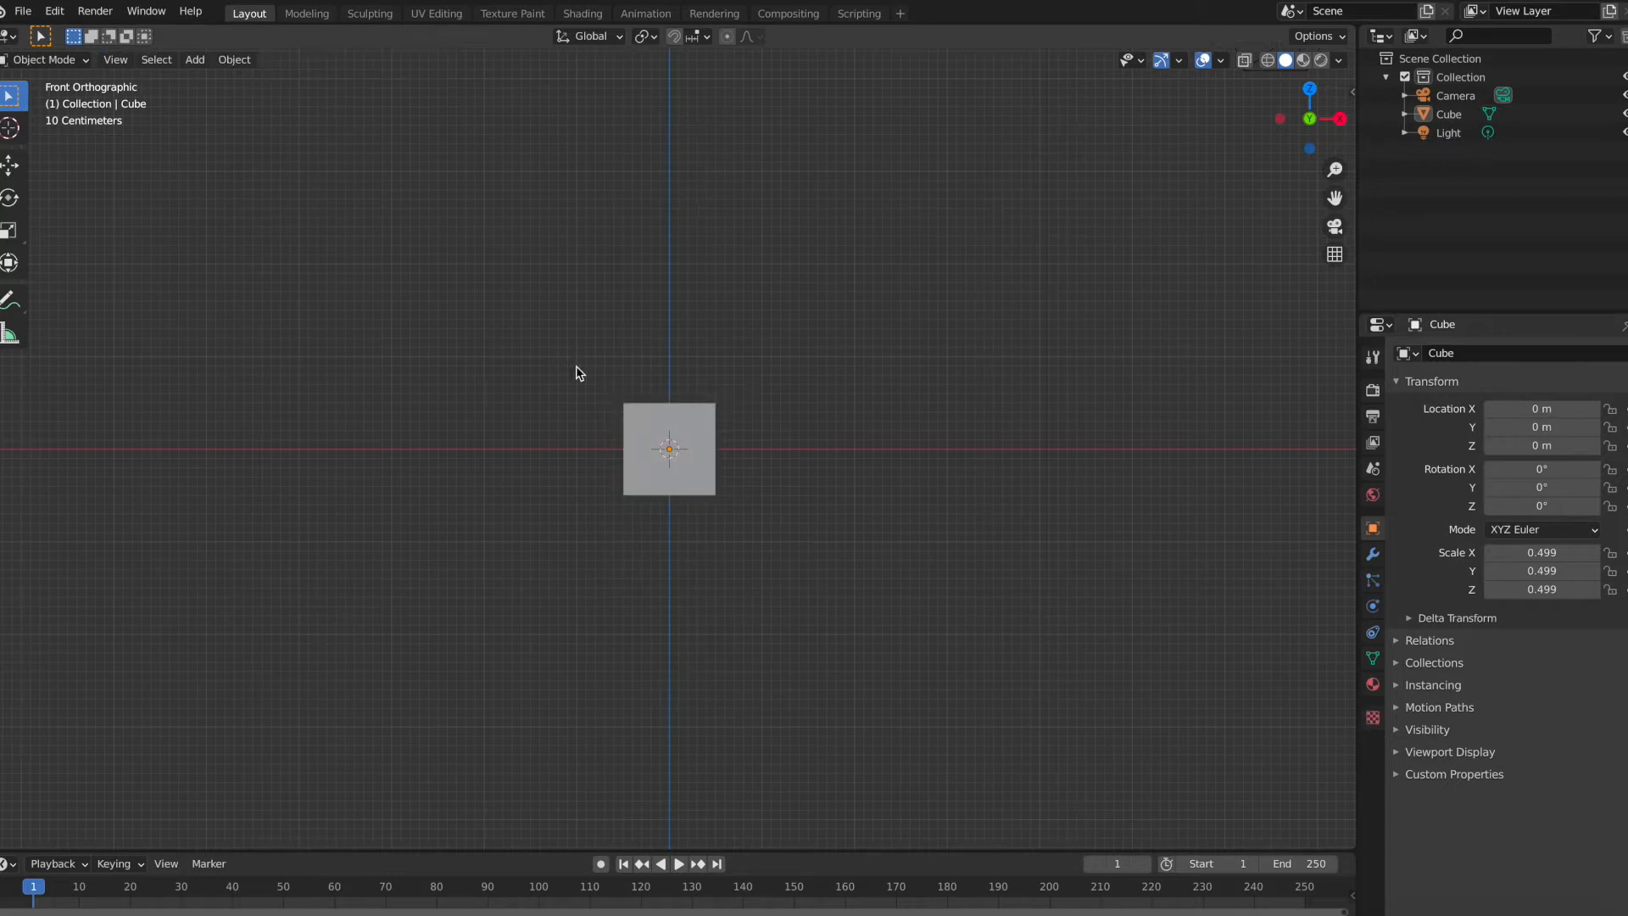
key("Tab")
Step: Scale the entire cube mesh along the X axis by about 2 and deselect it
key("s")
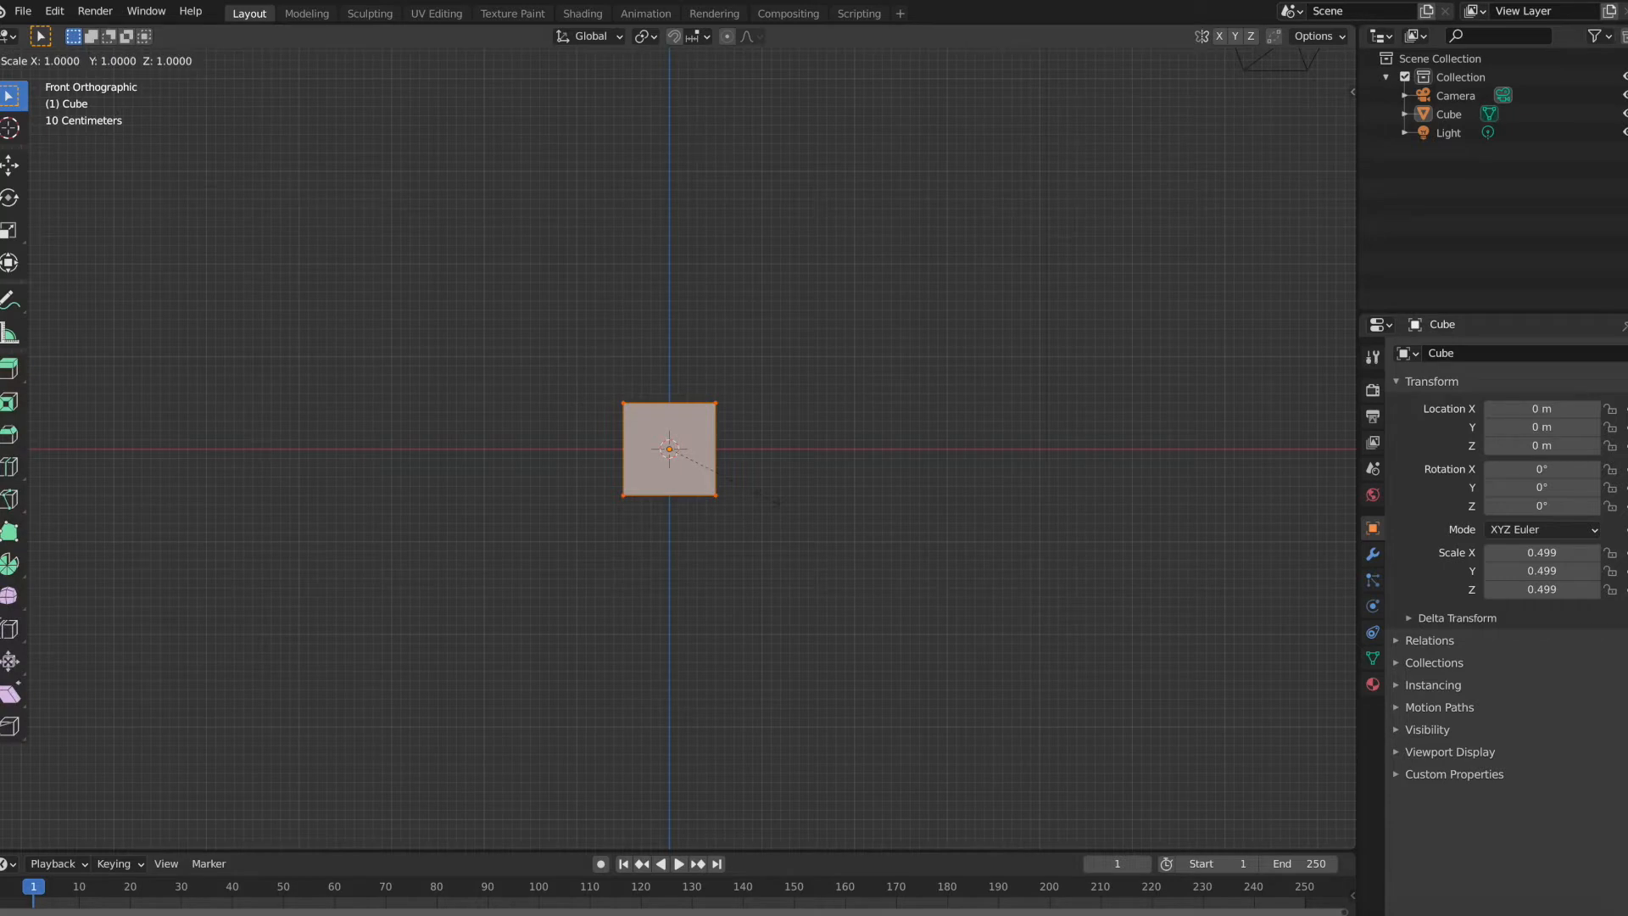
key("x")
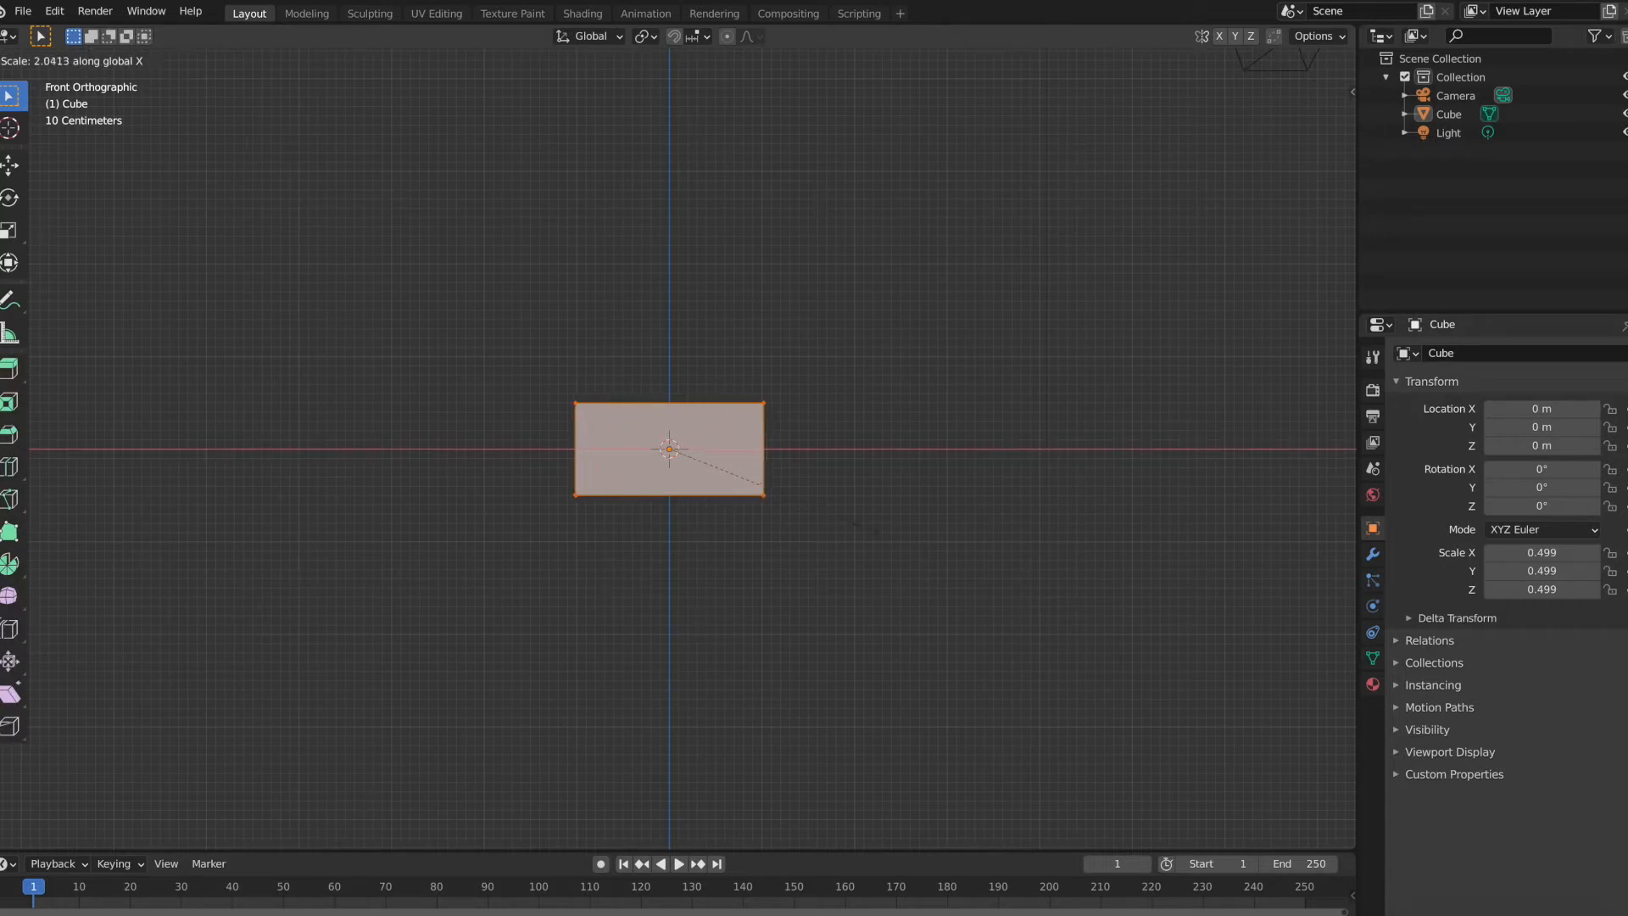
left_click(878, 532)
left_click(878, 532)
Step: From the right view, scale the entire mesh along the Y axis to about 0.55 and deselect it
scroll(878, 533, "right", 10)
scroll(878, 532, "right", 3)
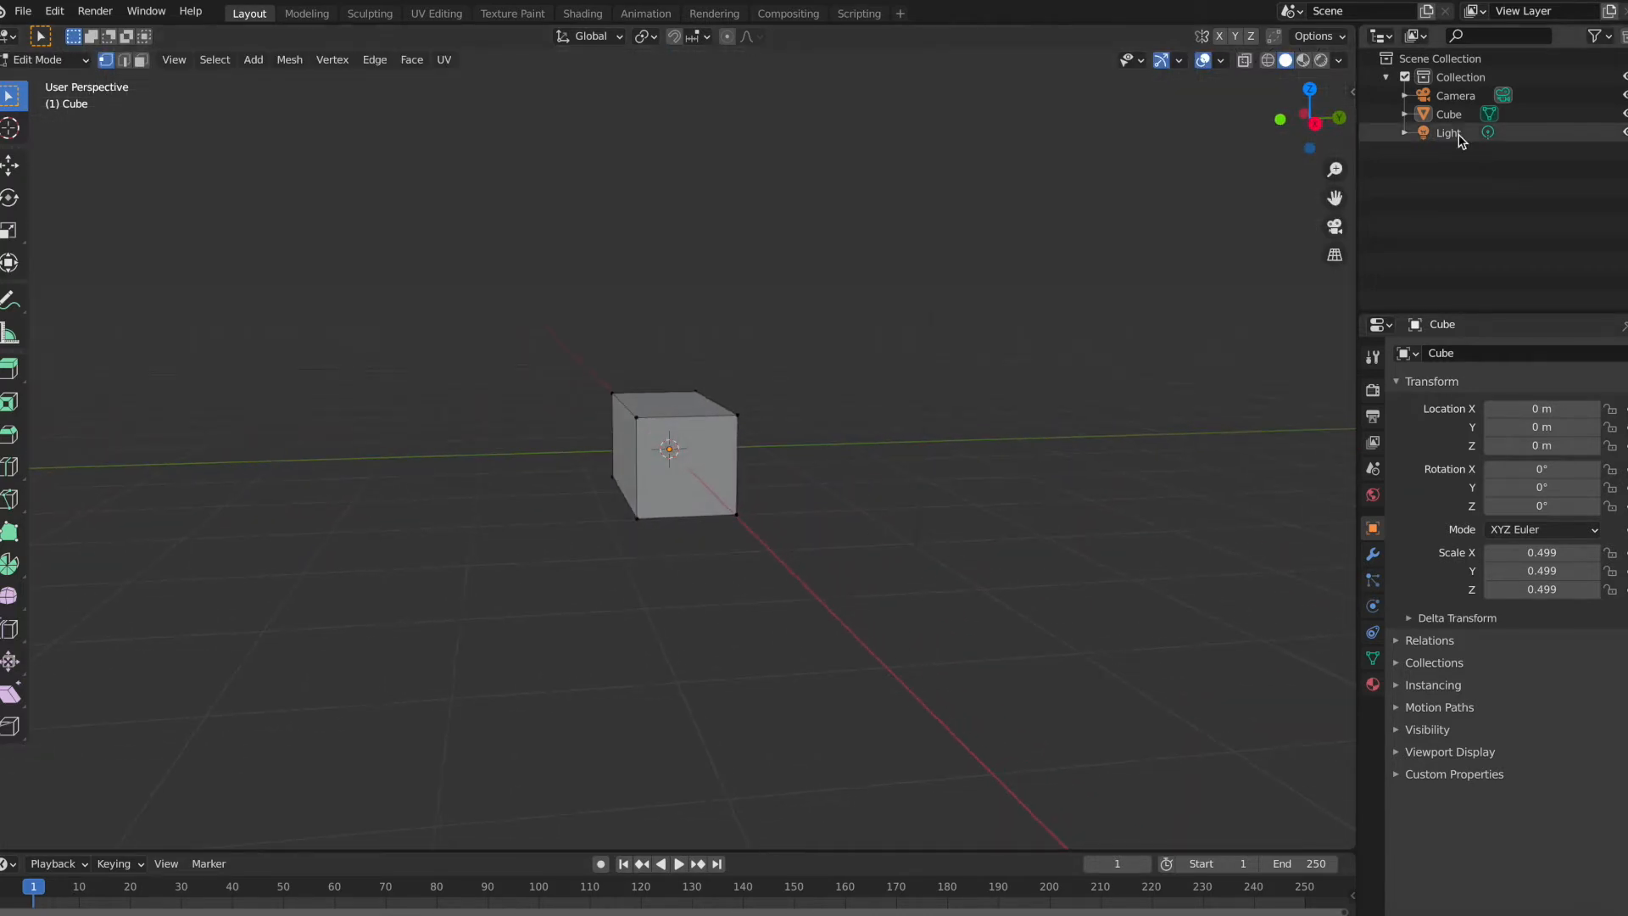
left_click(1313, 120)
key("a")
key("s")
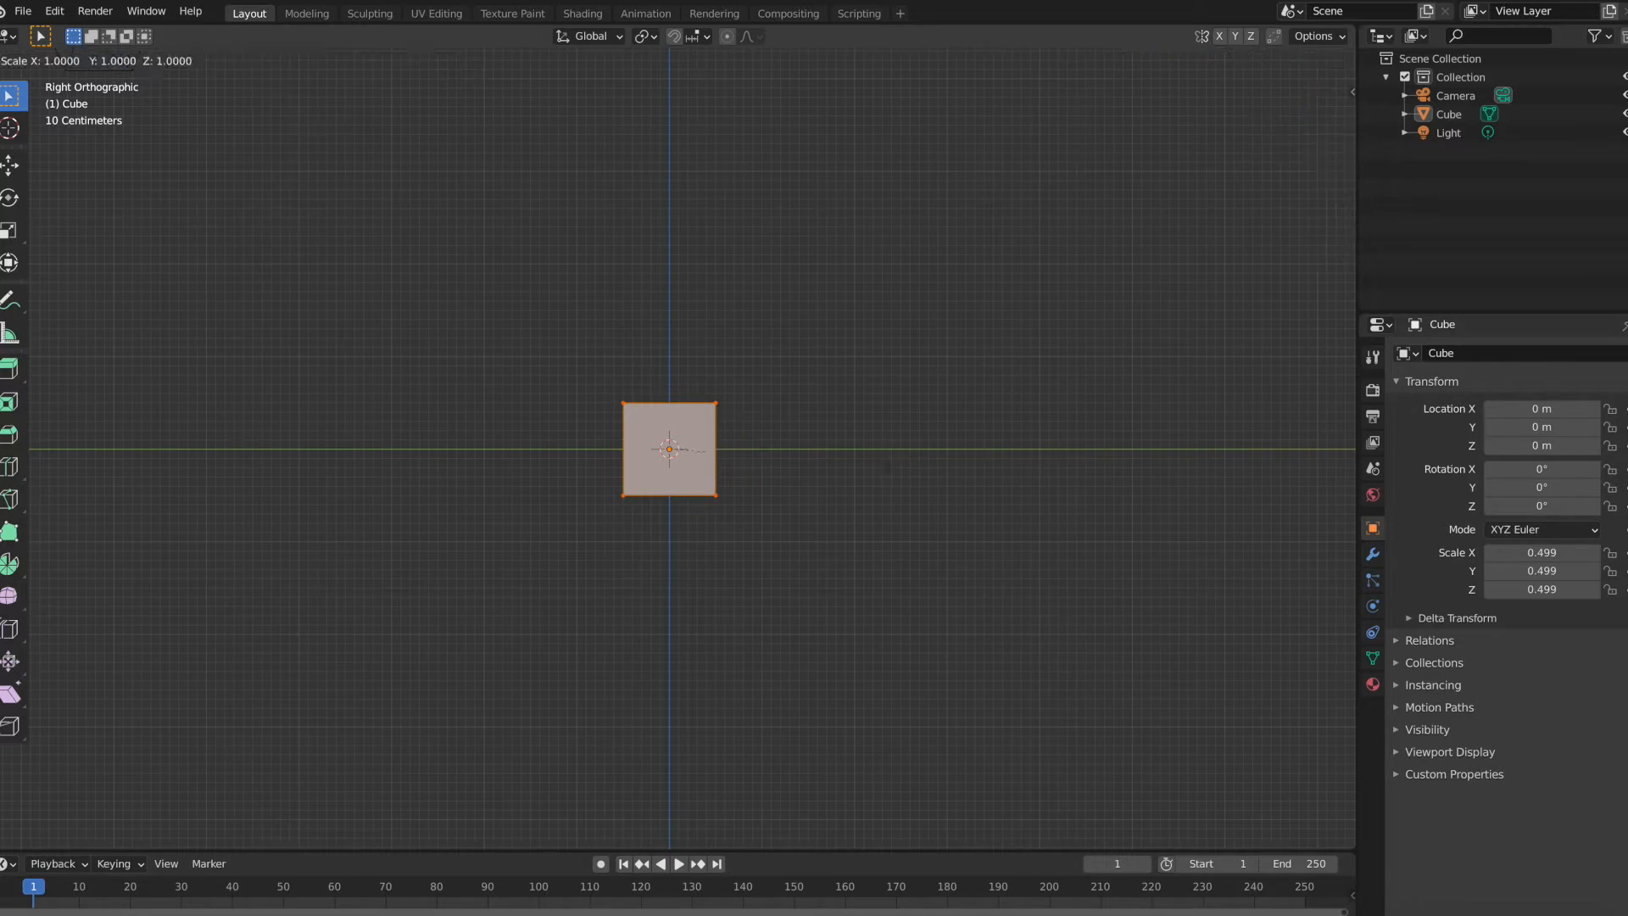
key("y")
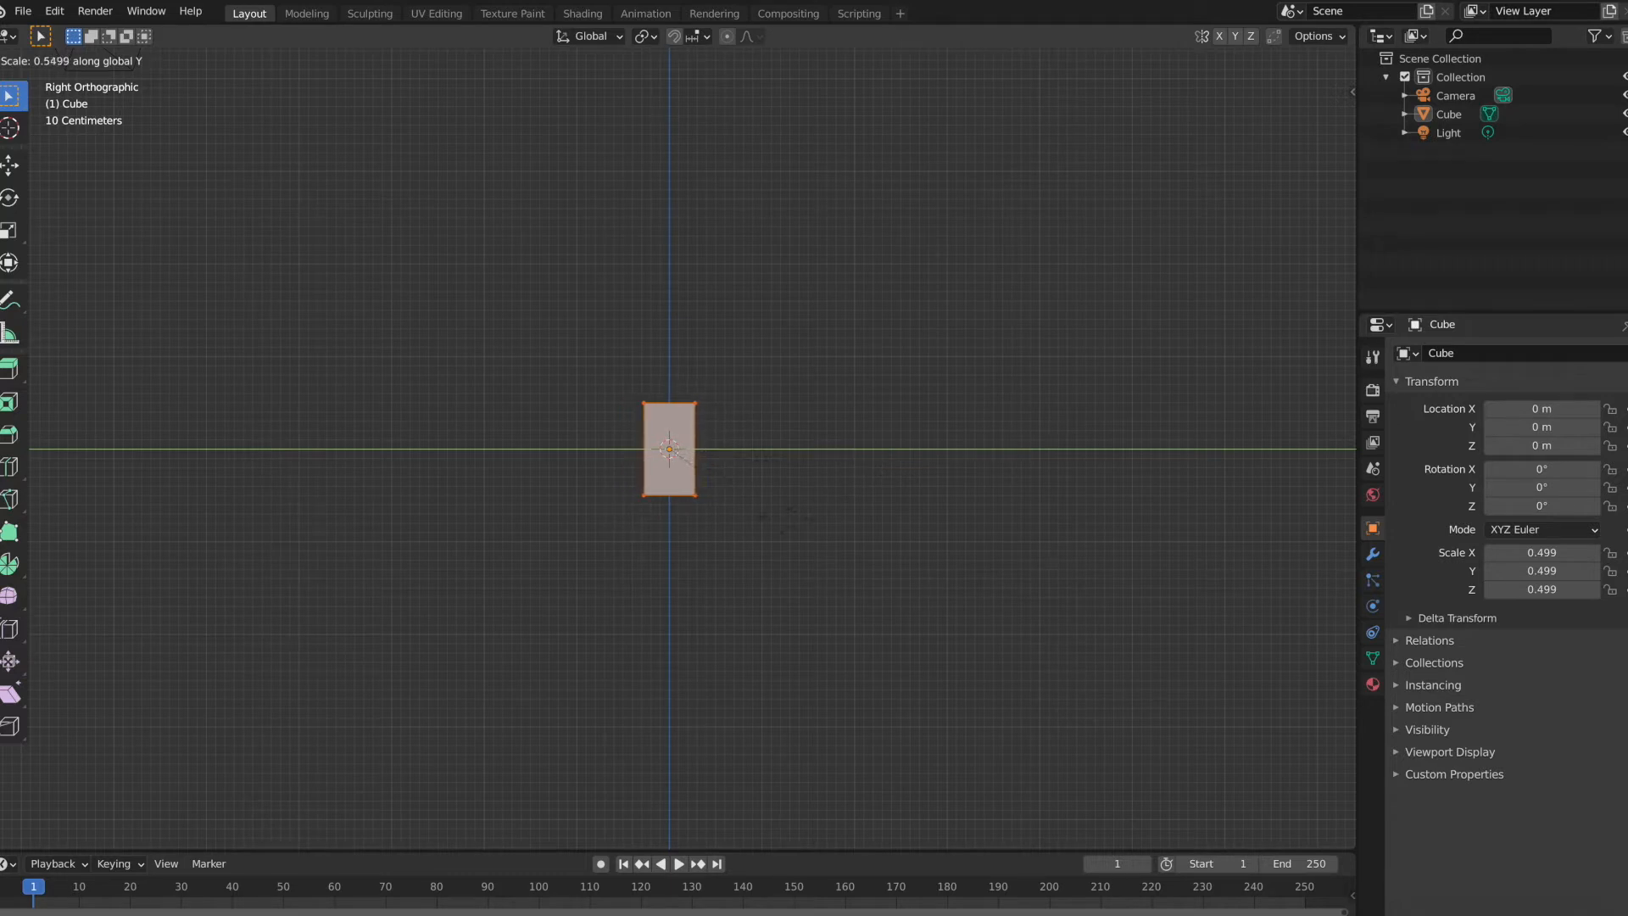
left_click(773, 524)
left_click(777, 527)
Step: From the front view, scale the entire block up along the Z axis to make it taller, and deselect it
scroll(777, 527, "left", 10)
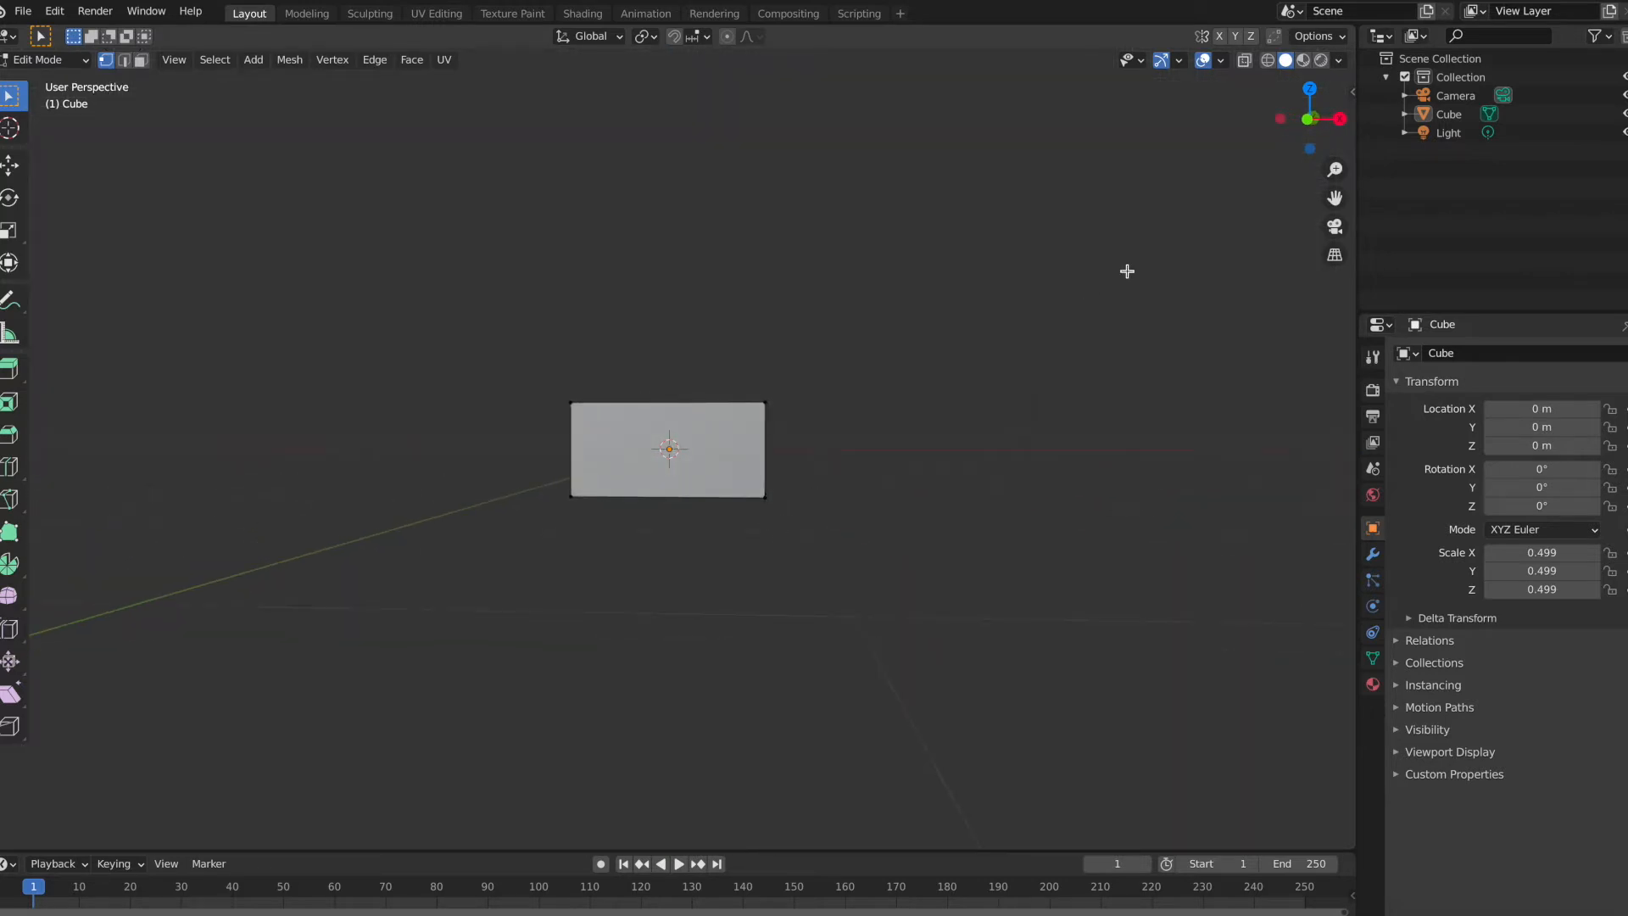
left_click(1309, 118)
key("a")
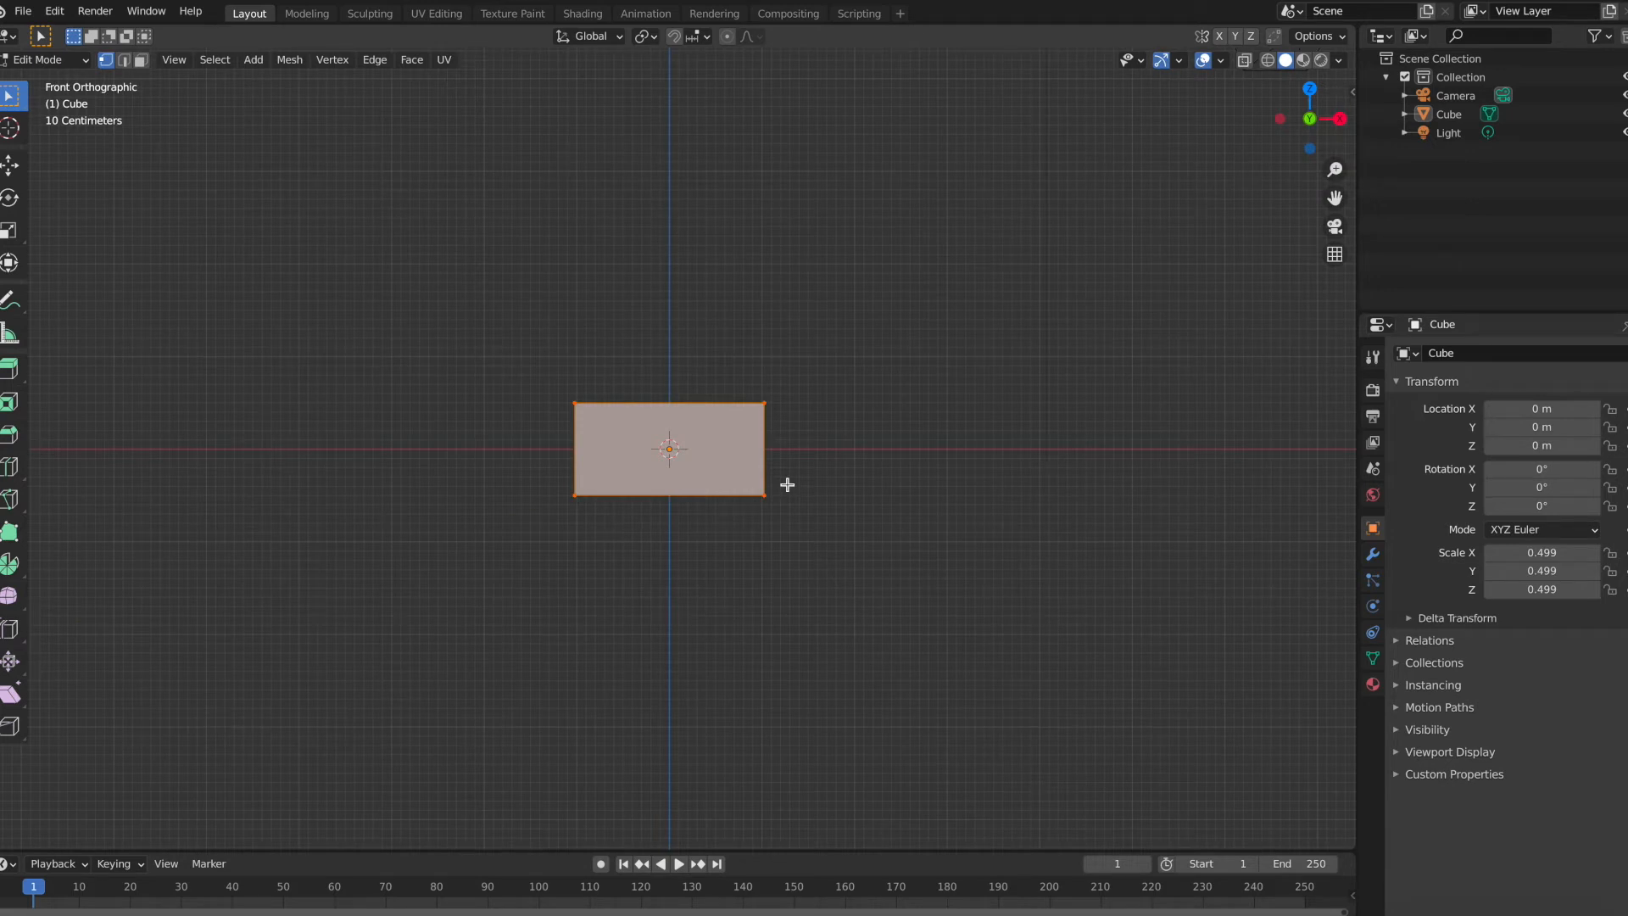
key("s")
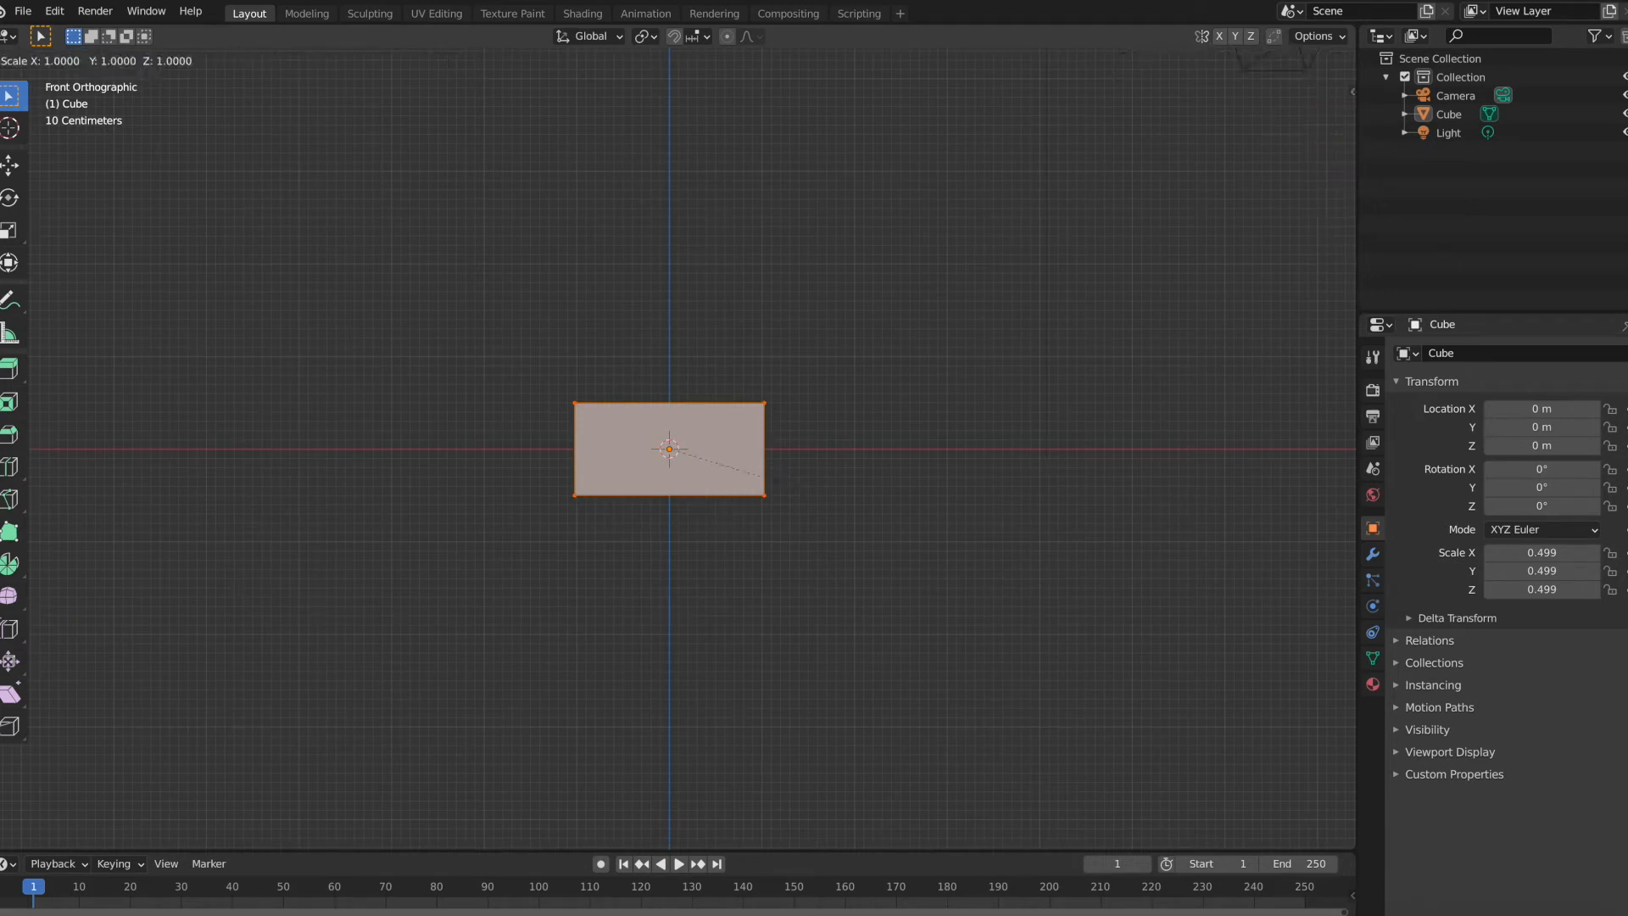
key("z")
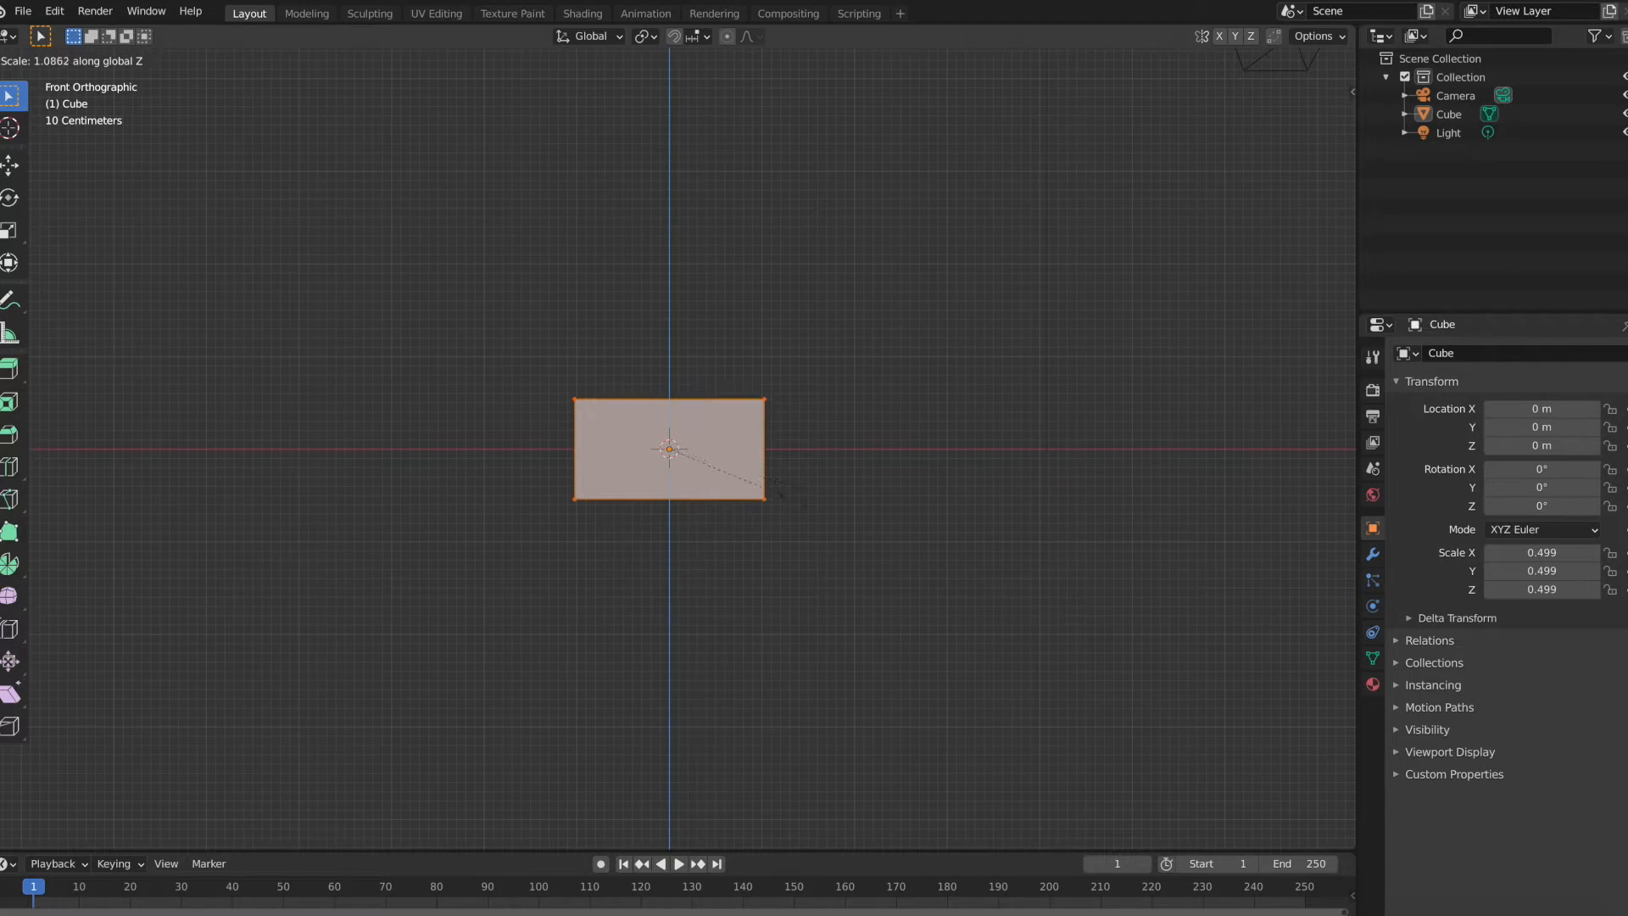
left_click(818, 543)
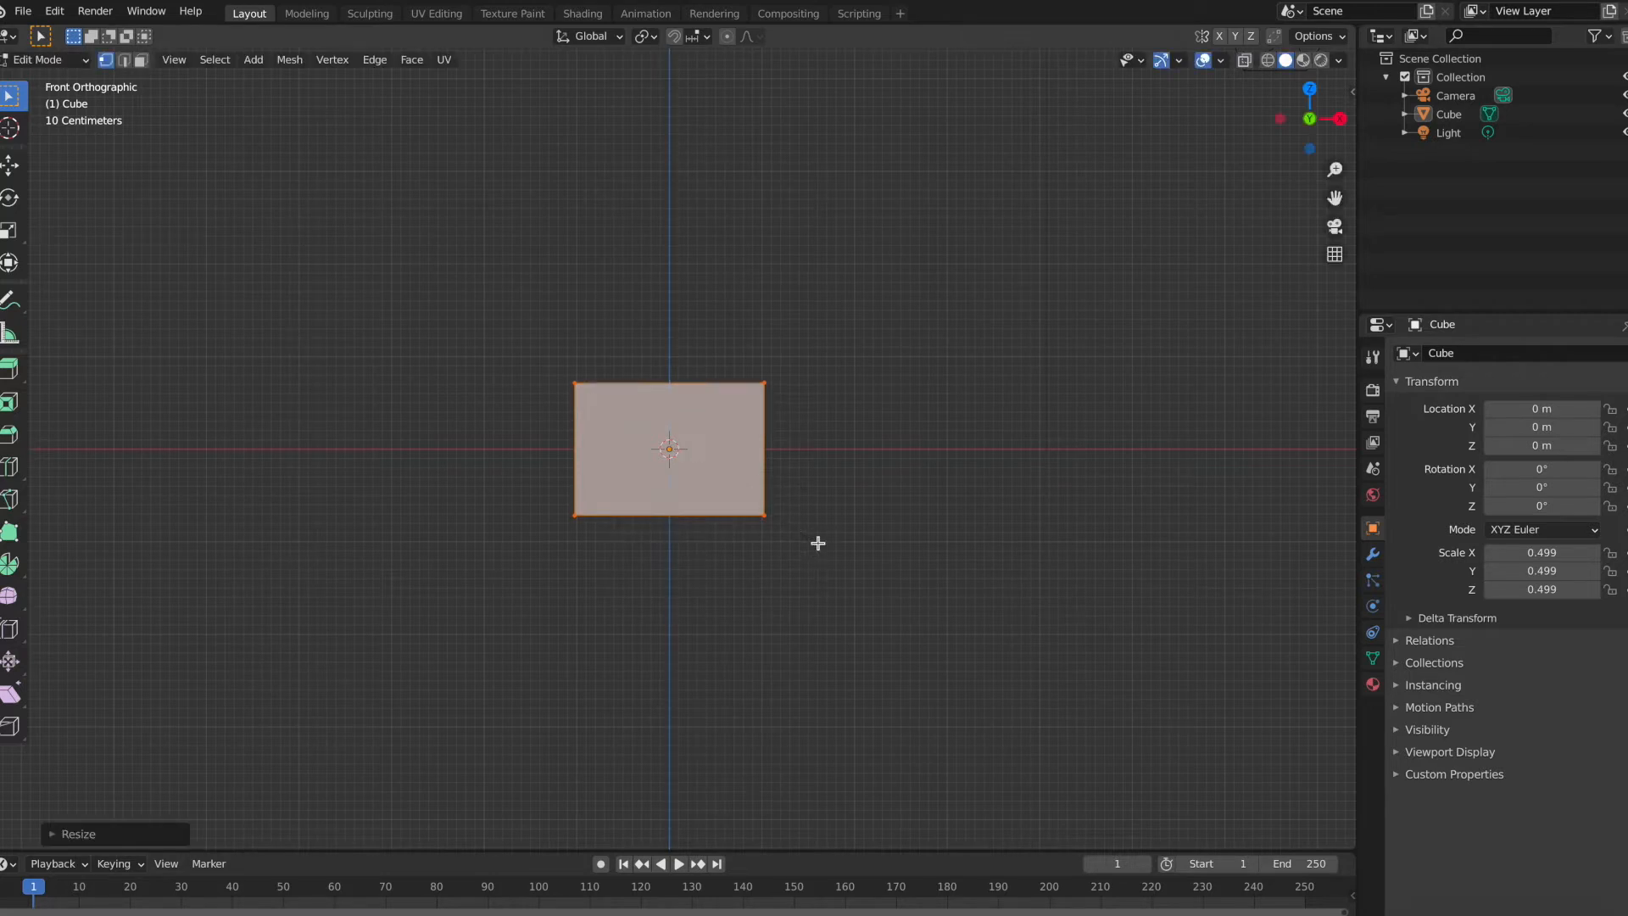
key("alt+a")
Step: From the front view, move the entire mesh up along the Z axis by about 2.25 m and deselect it
scroll(818, 543, "up", 5, "shift")
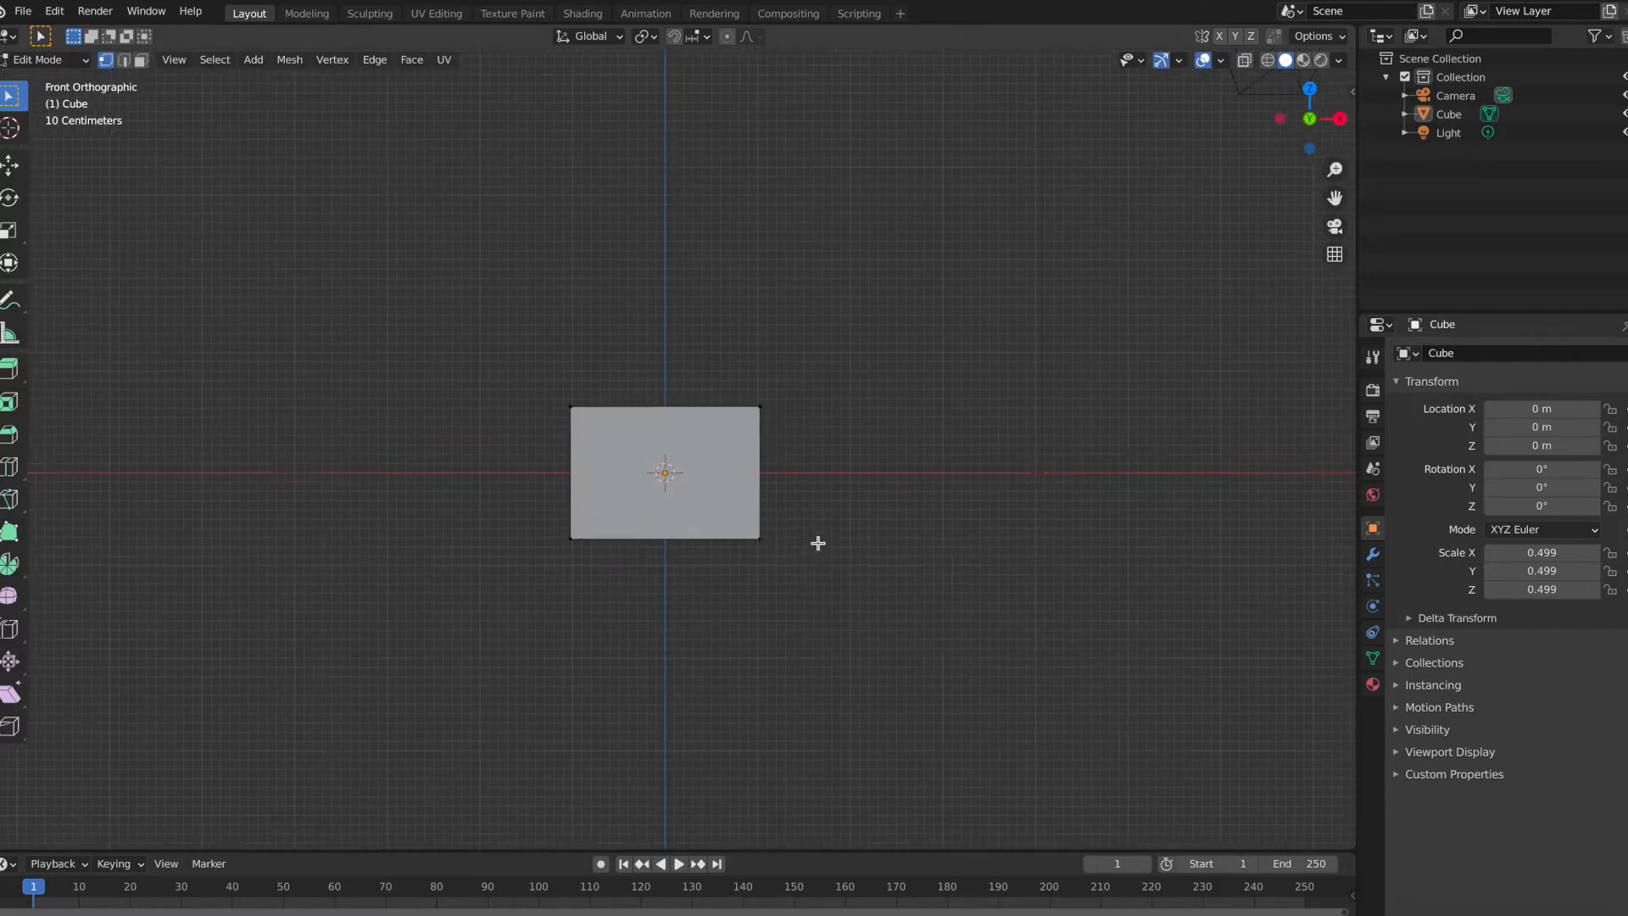
key("KP_5")
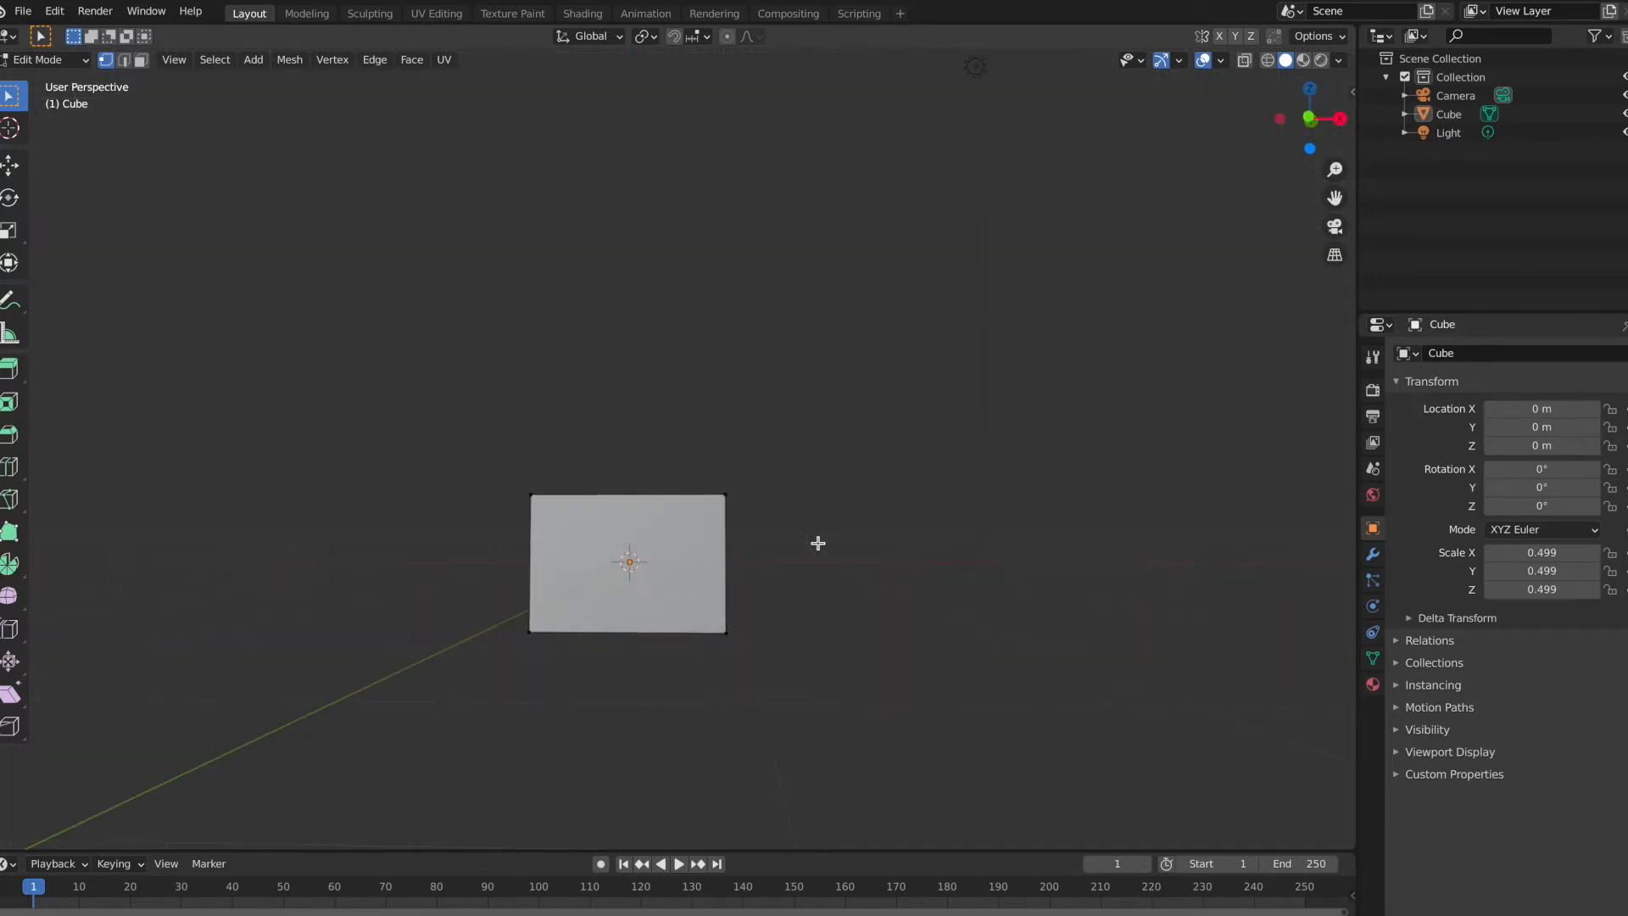
left_click(1311, 118)
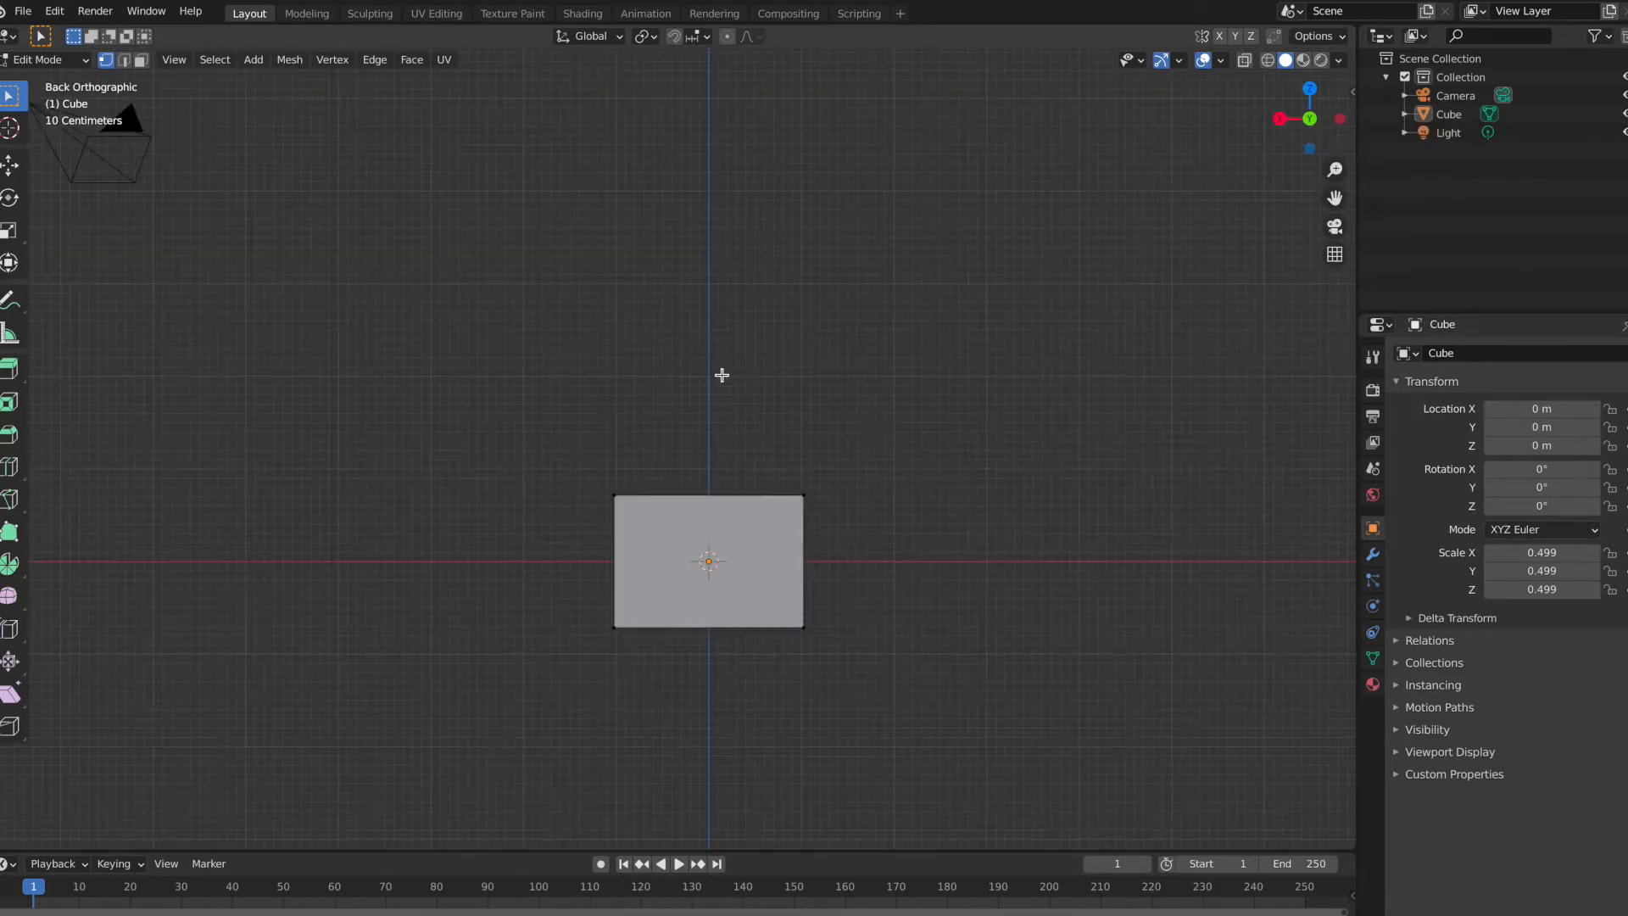
left_click(1311, 118)
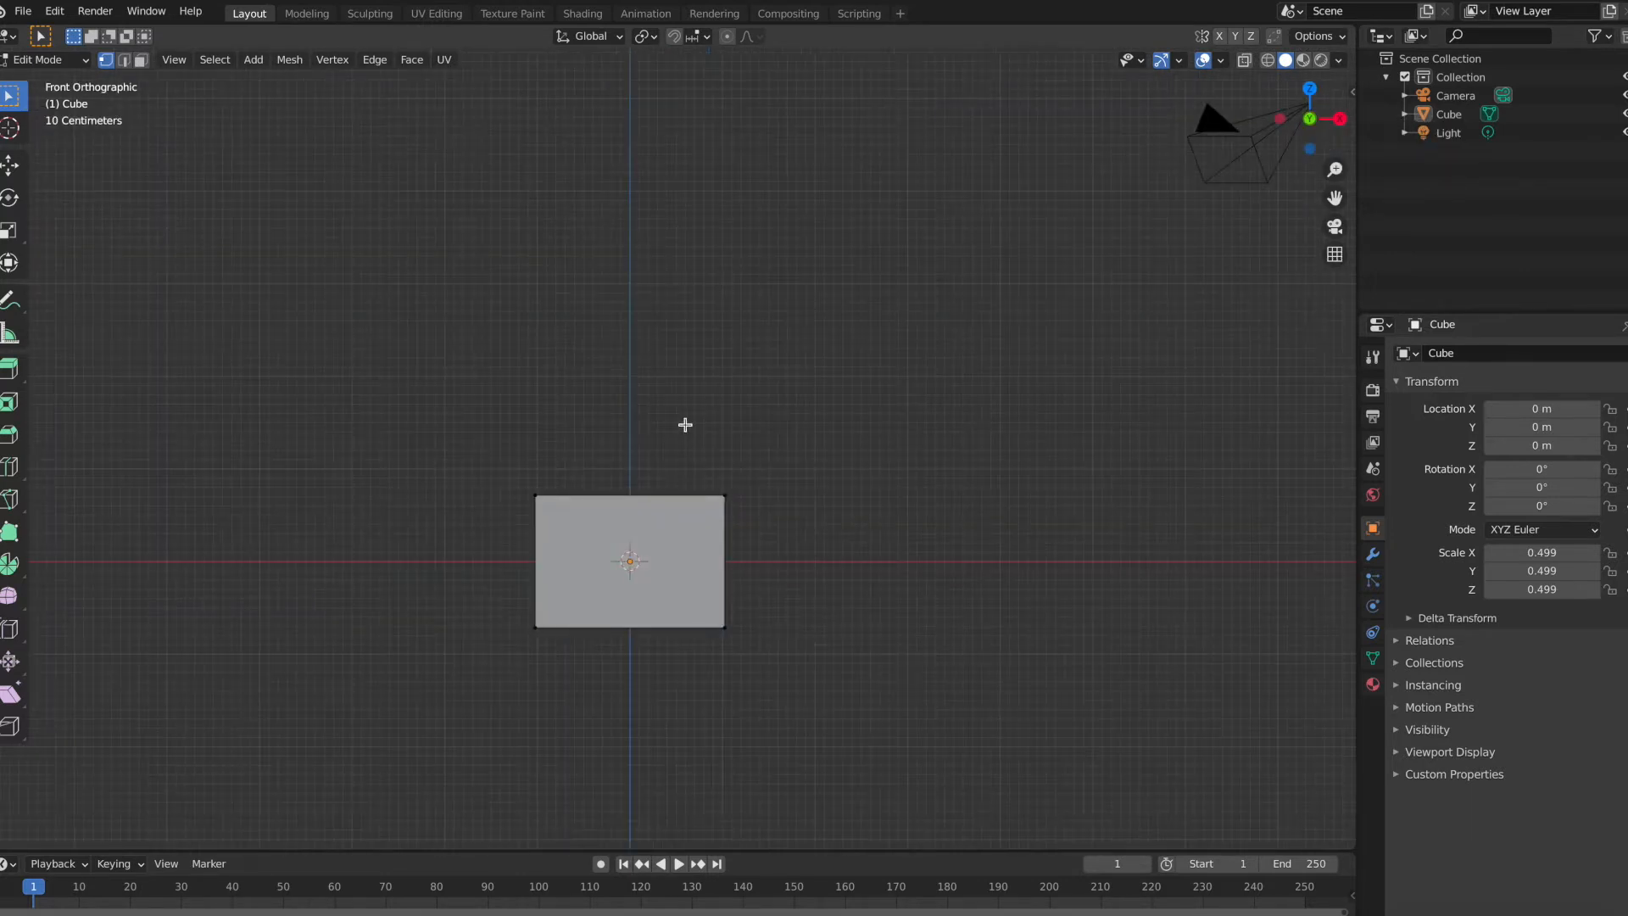
key("a")
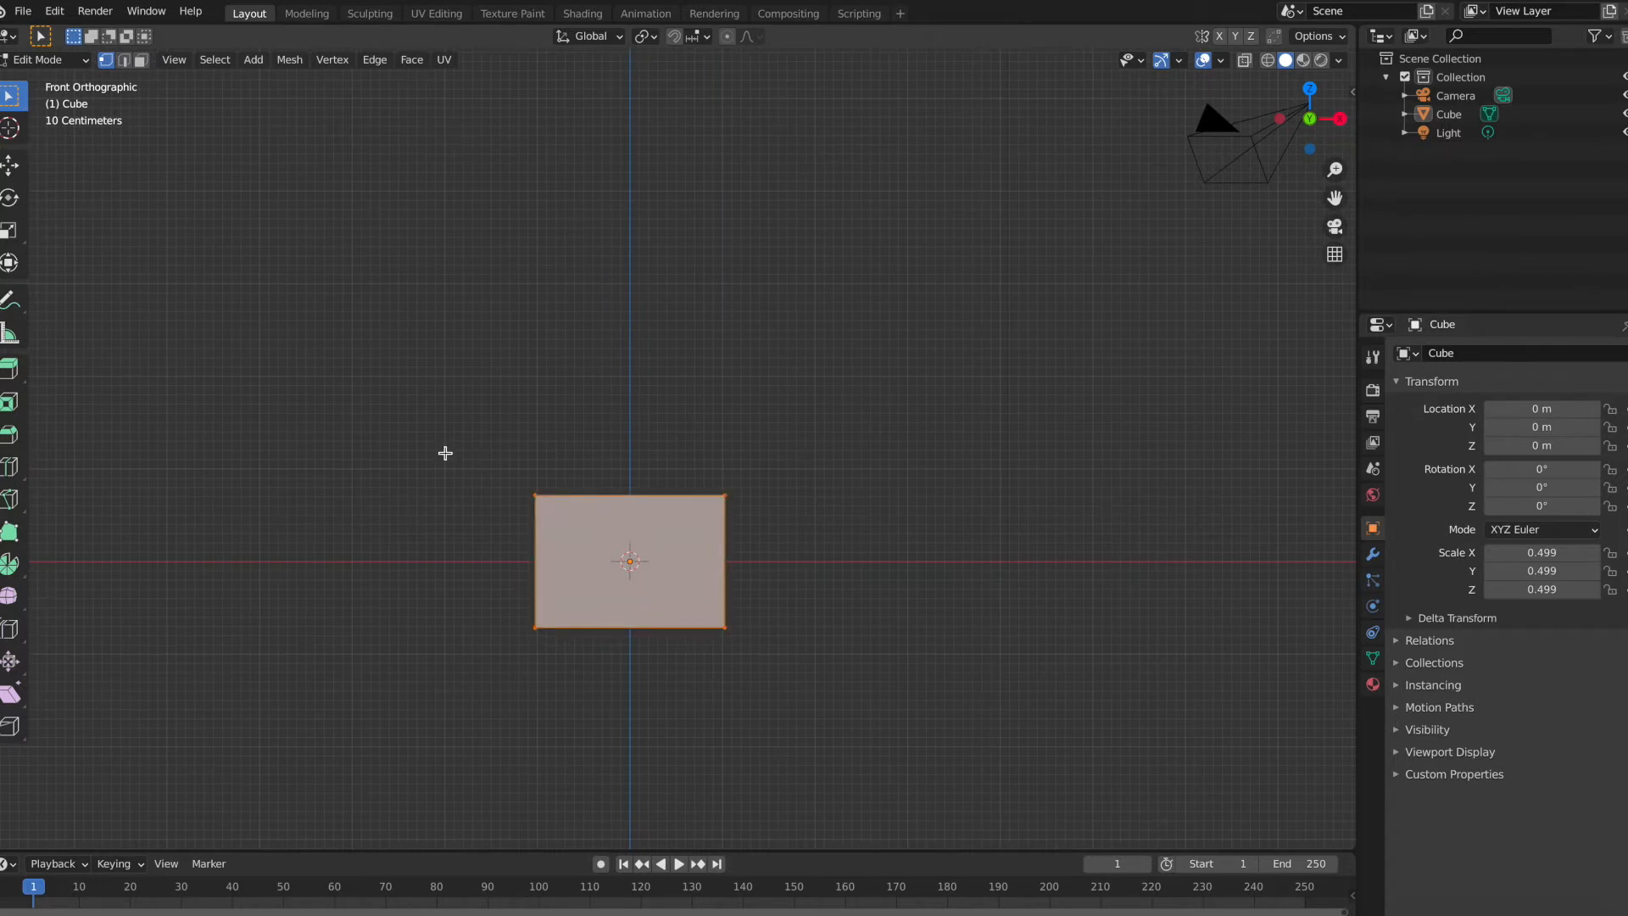
key("g")
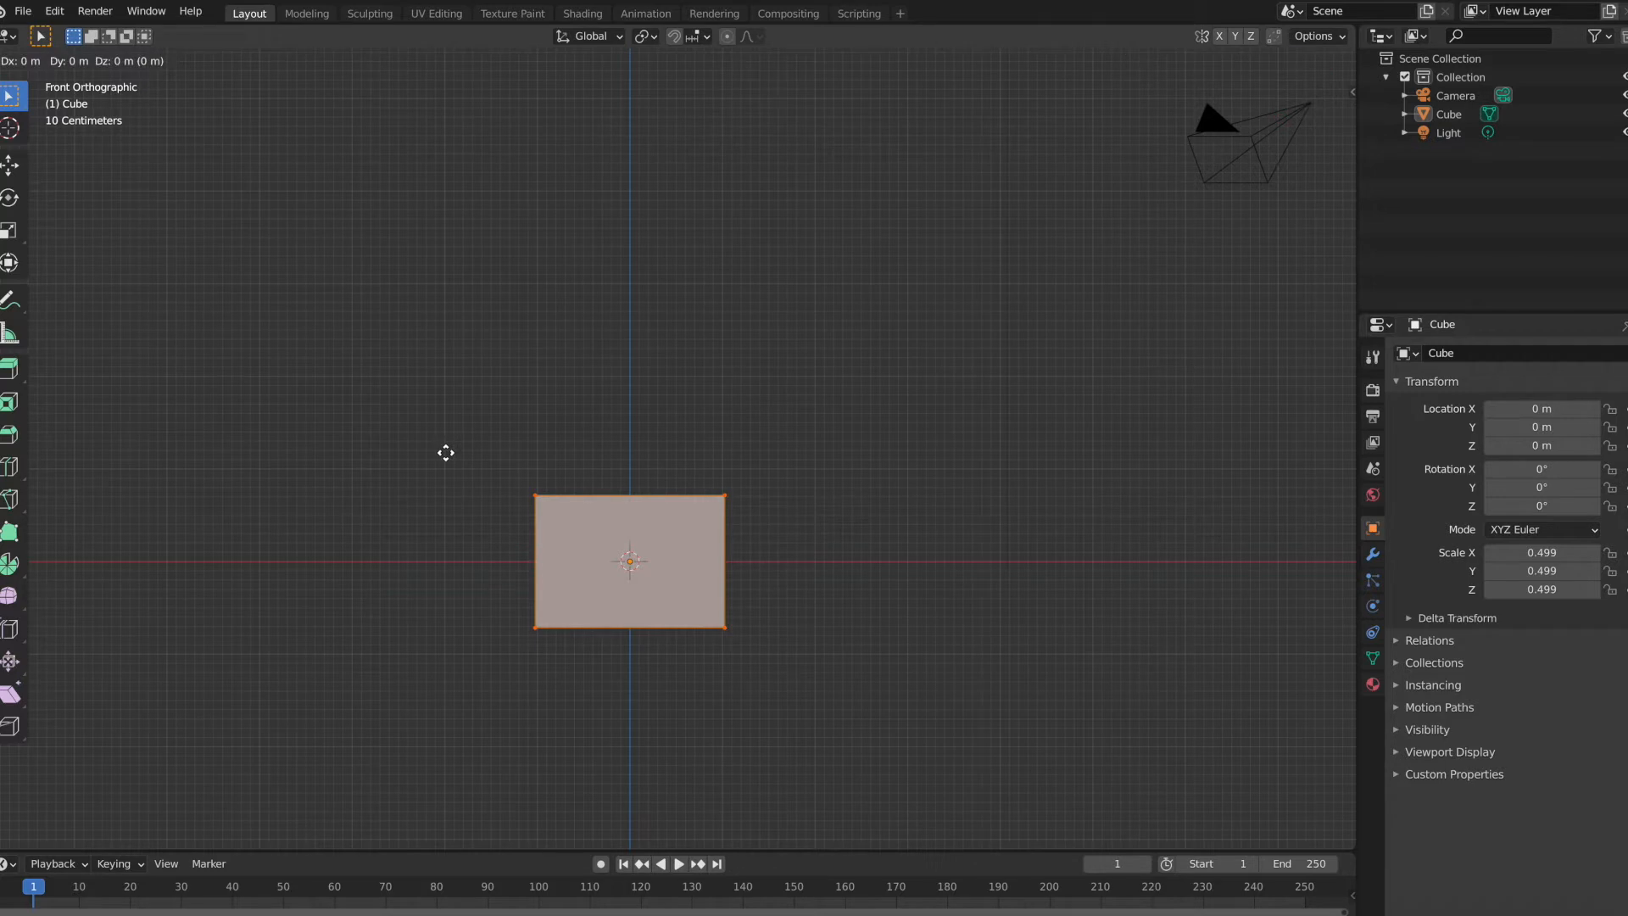
key("z")
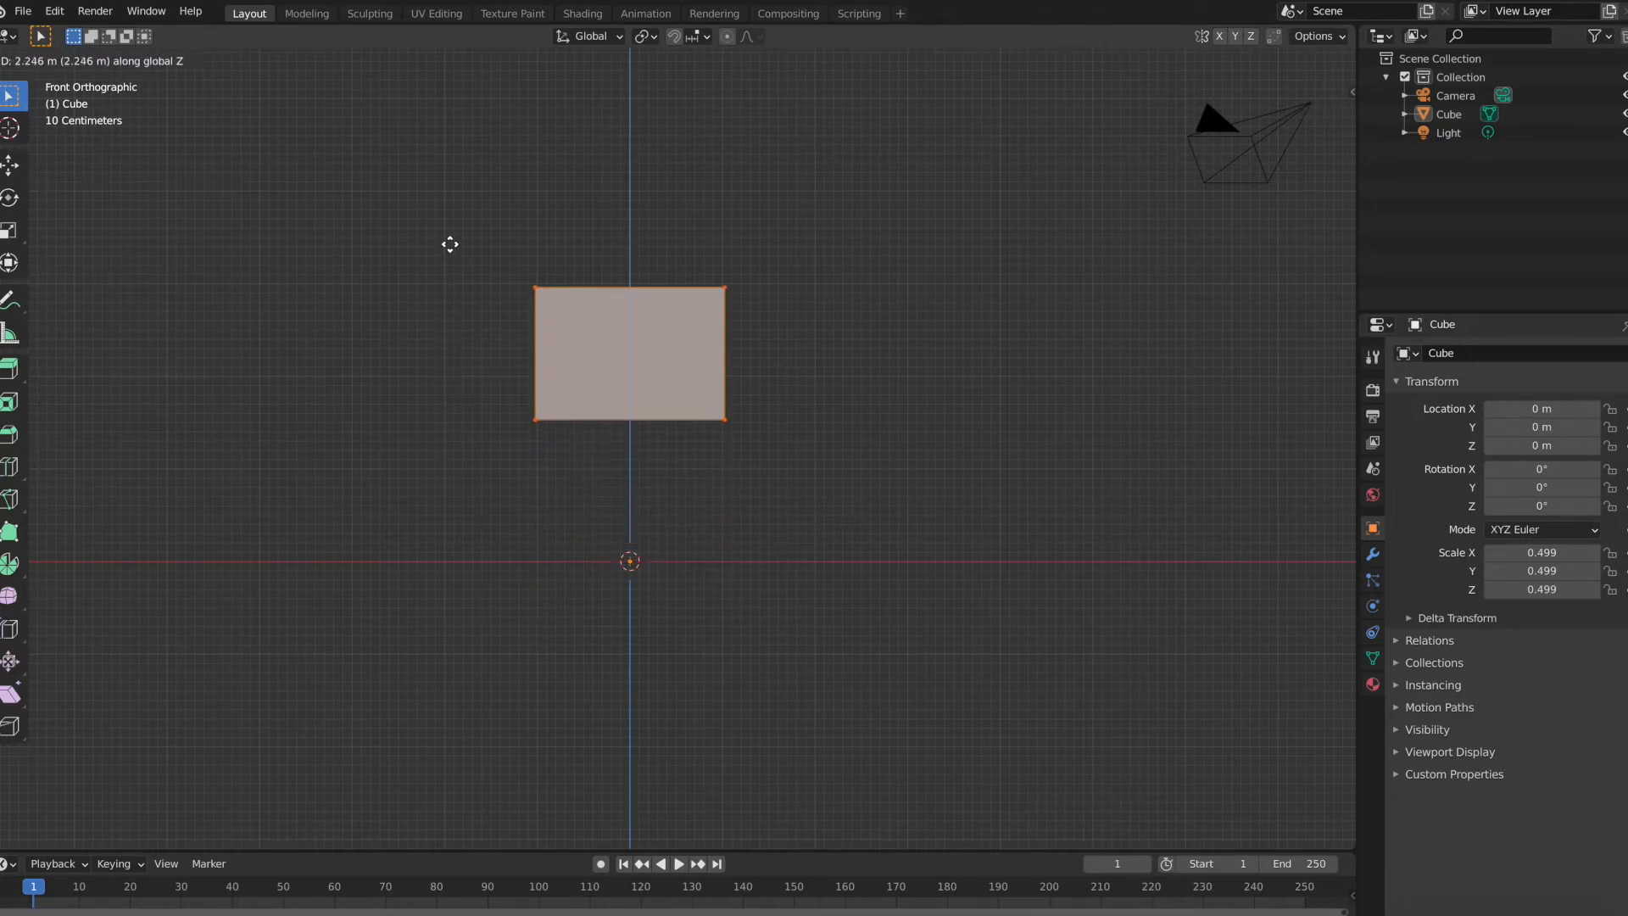
left_click(449, 245)
left_click(450, 245)
middle_click_drag(450, 245, 450, 245)
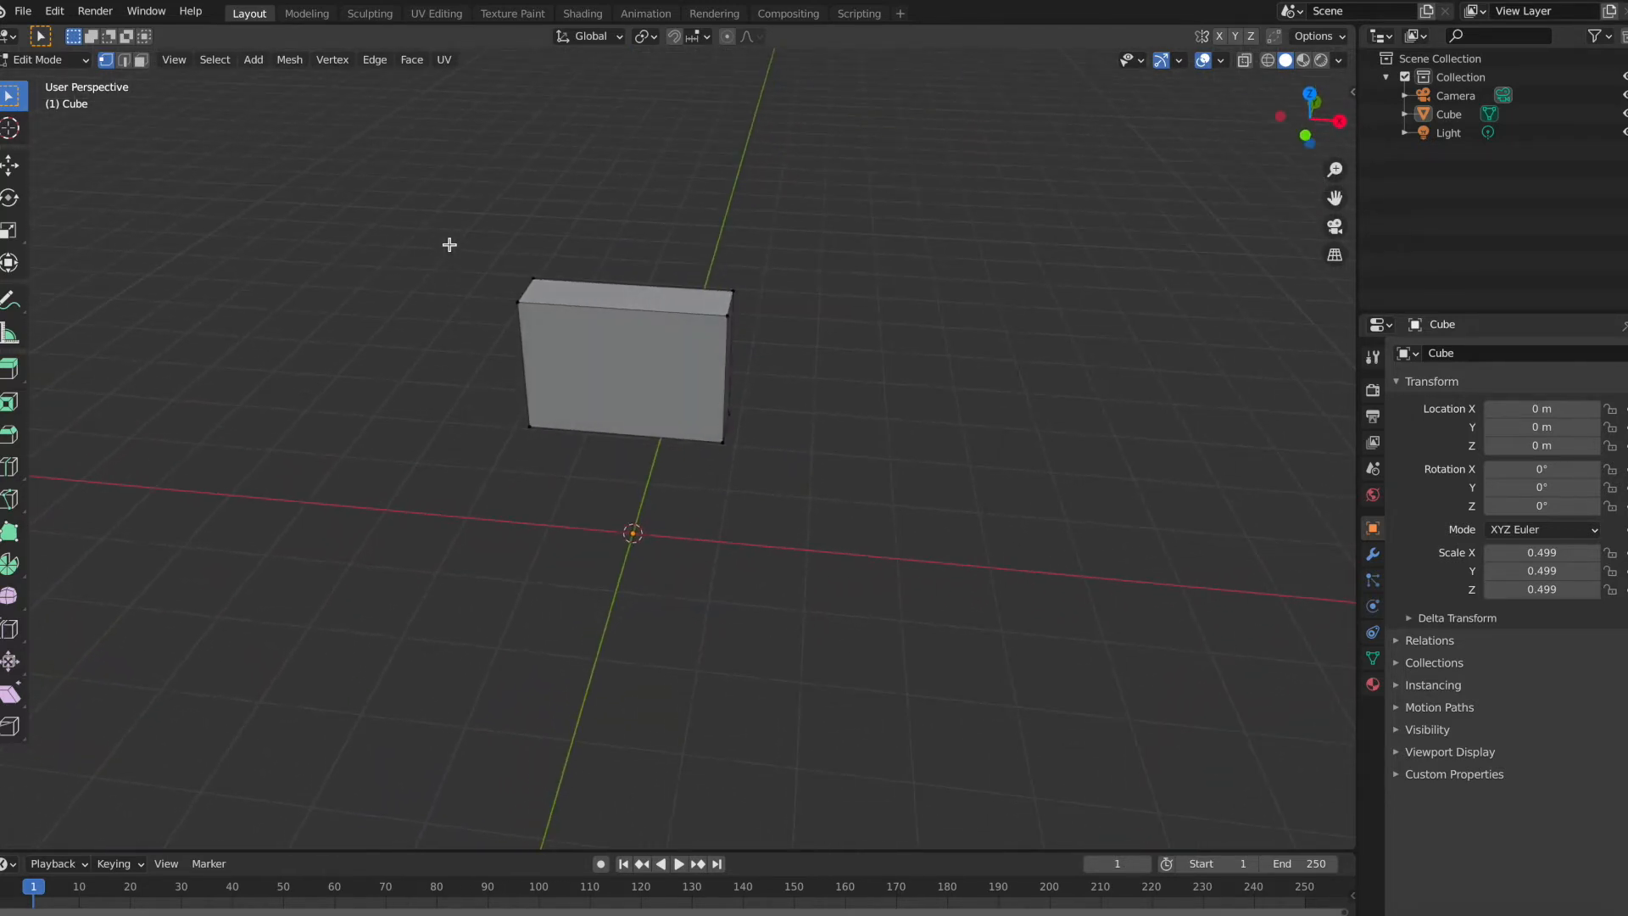
Step: Add a vertical loop cut around the block, slid toward its +X side with an edge slide of about -0.386
middle_click_drag(647, 422, 647, 422)
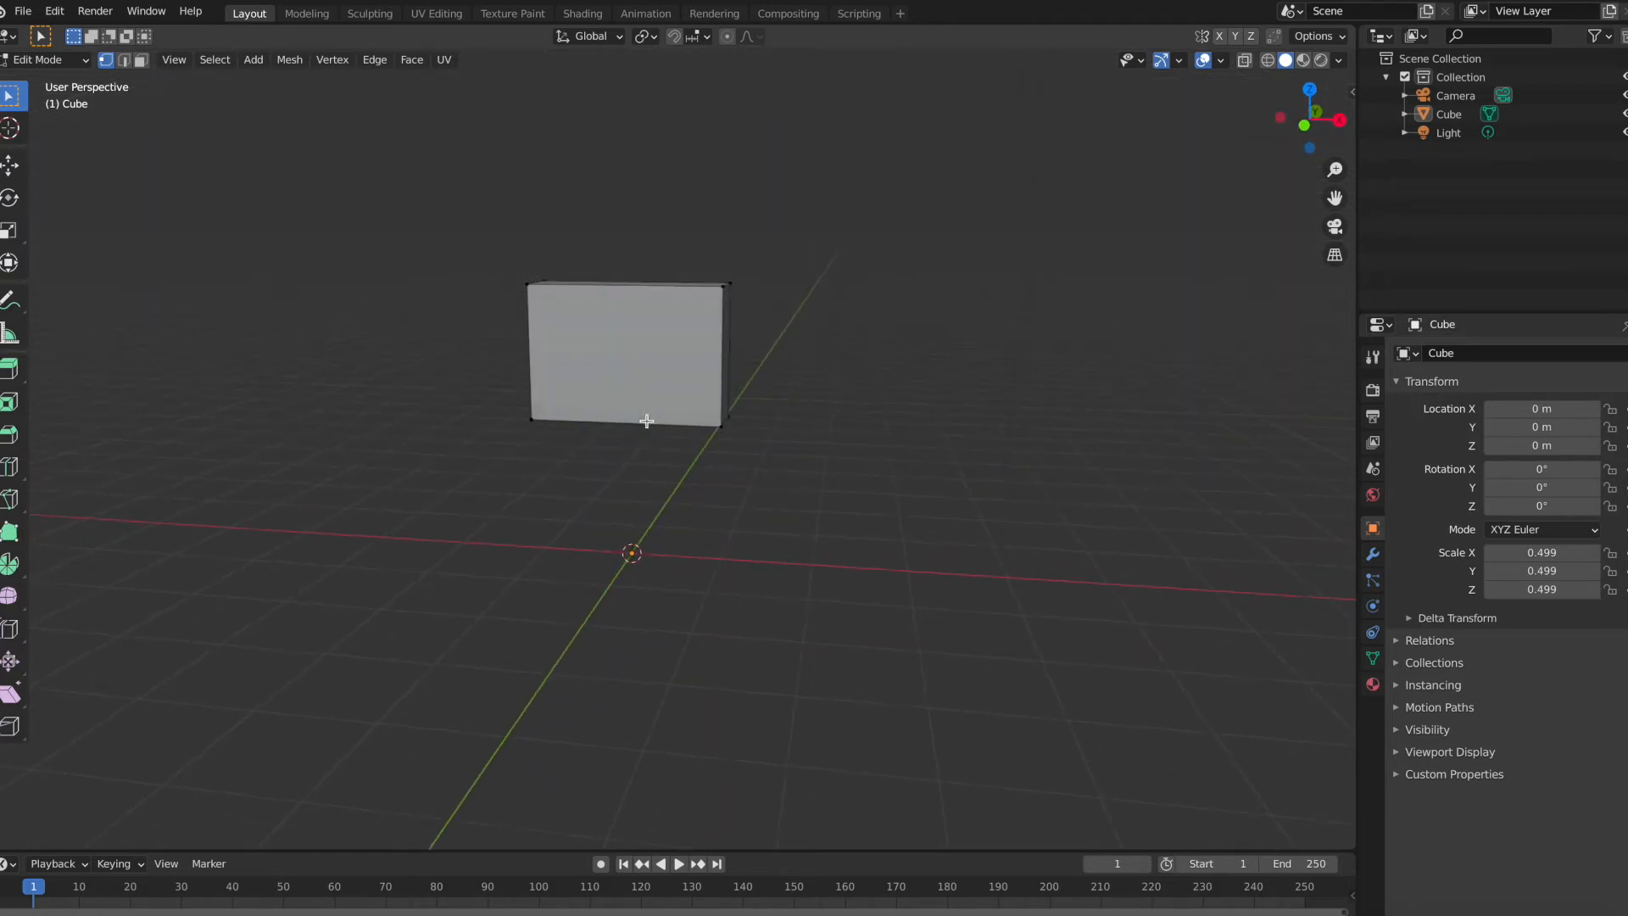
key("ctrl+r")
left_click(660, 446)
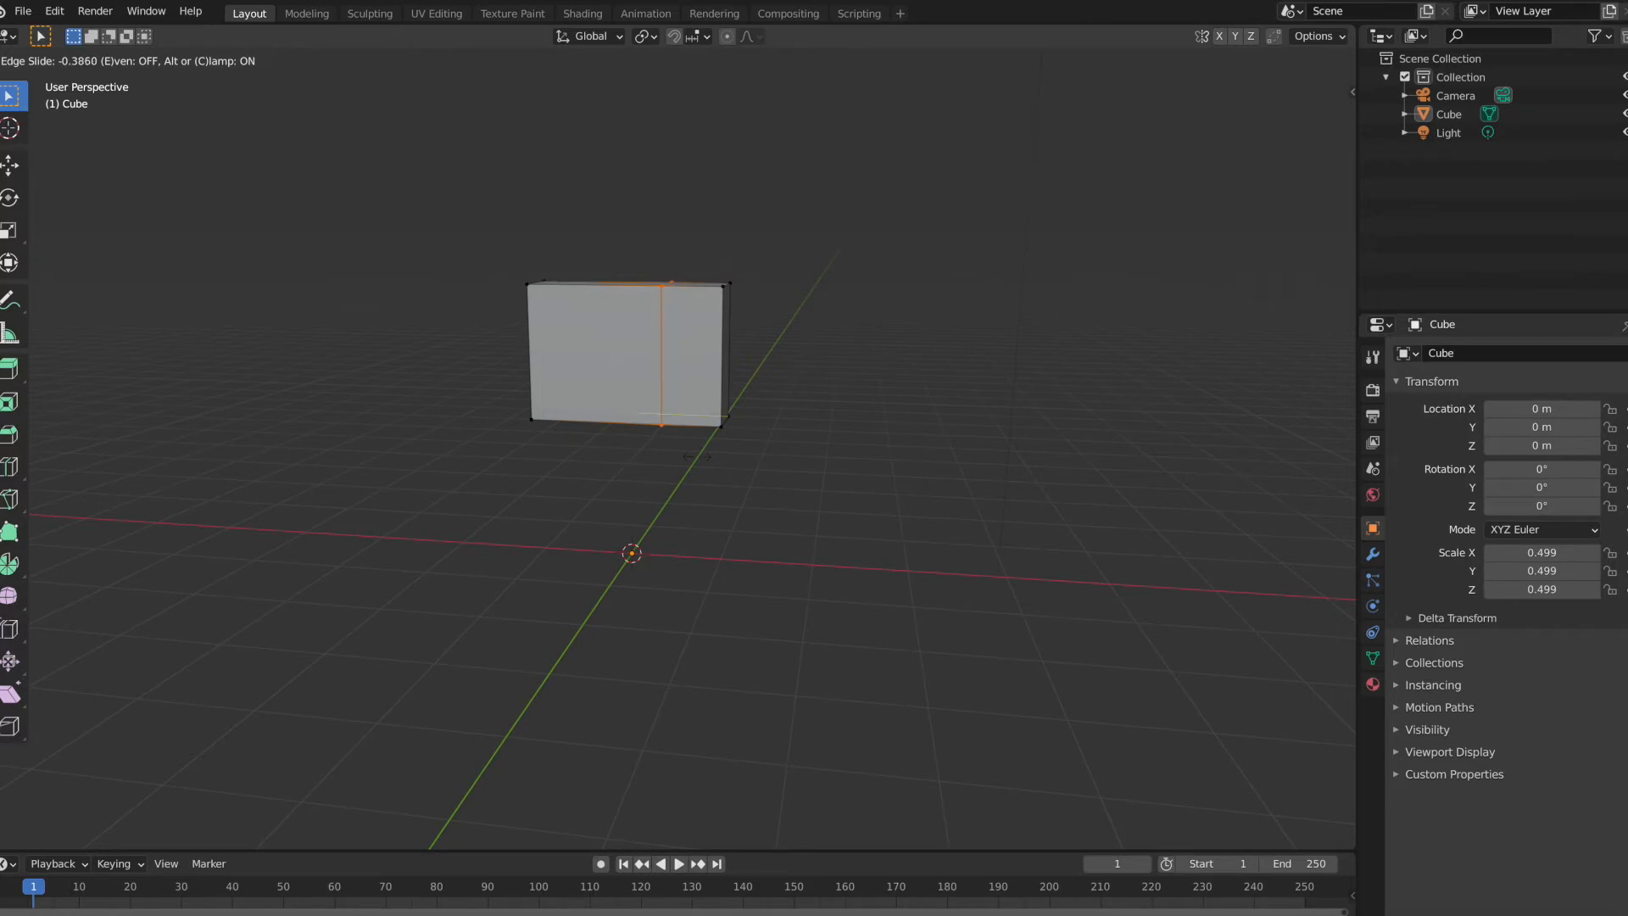
left_click(696, 456)
middle_click_drag(695, 457, 696, 456)
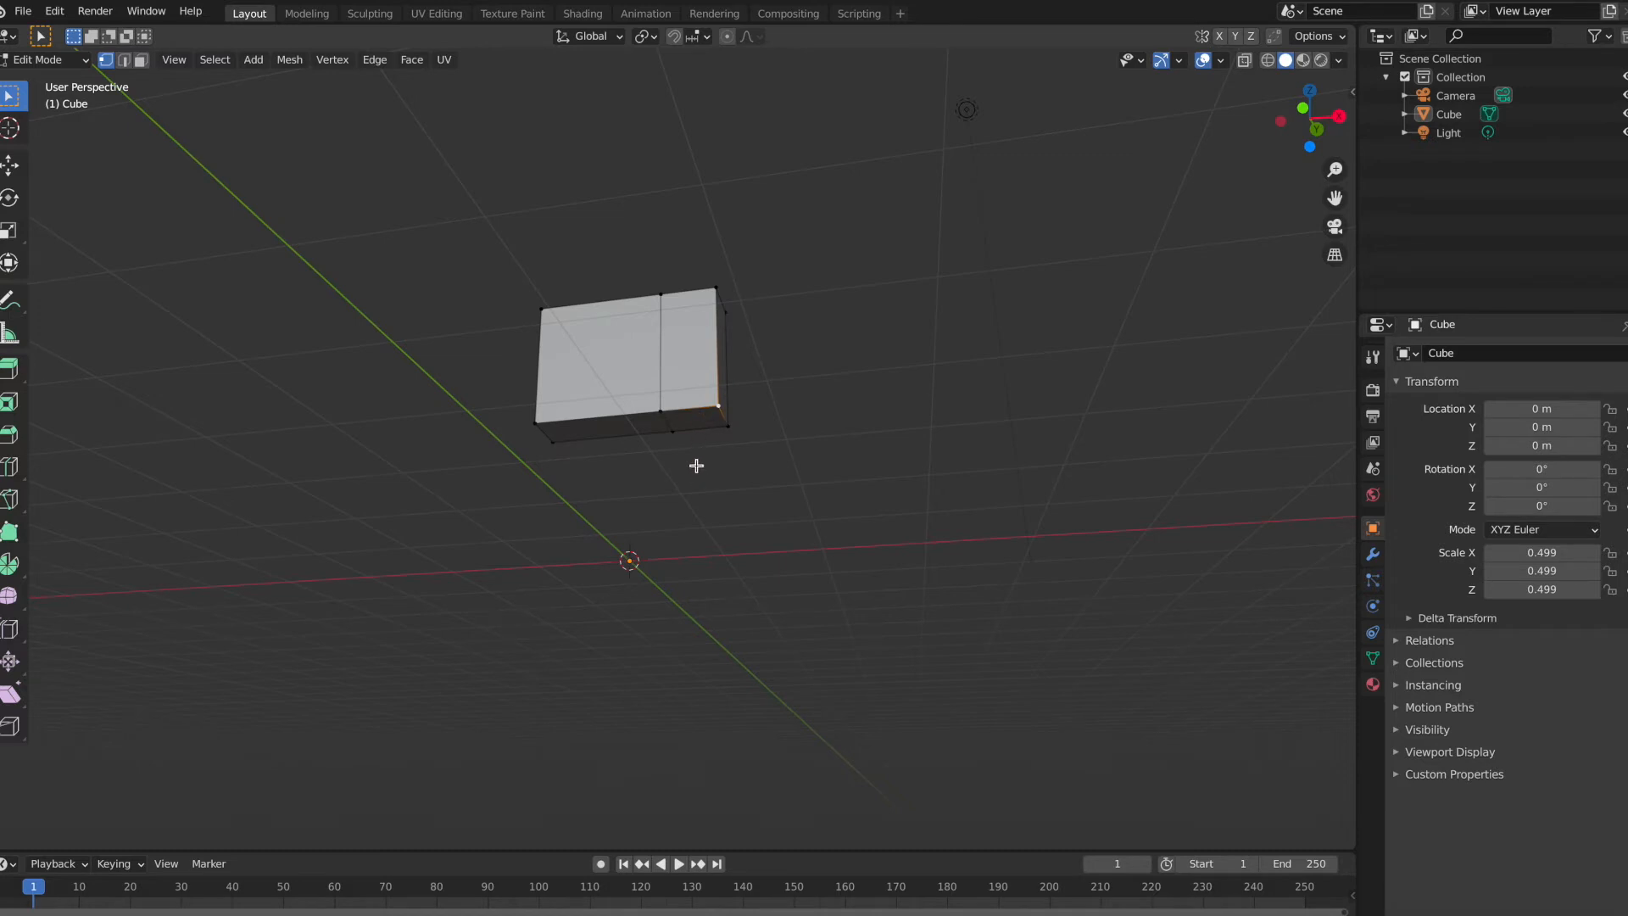
middle_click_drag(695, 465, 694, 465)
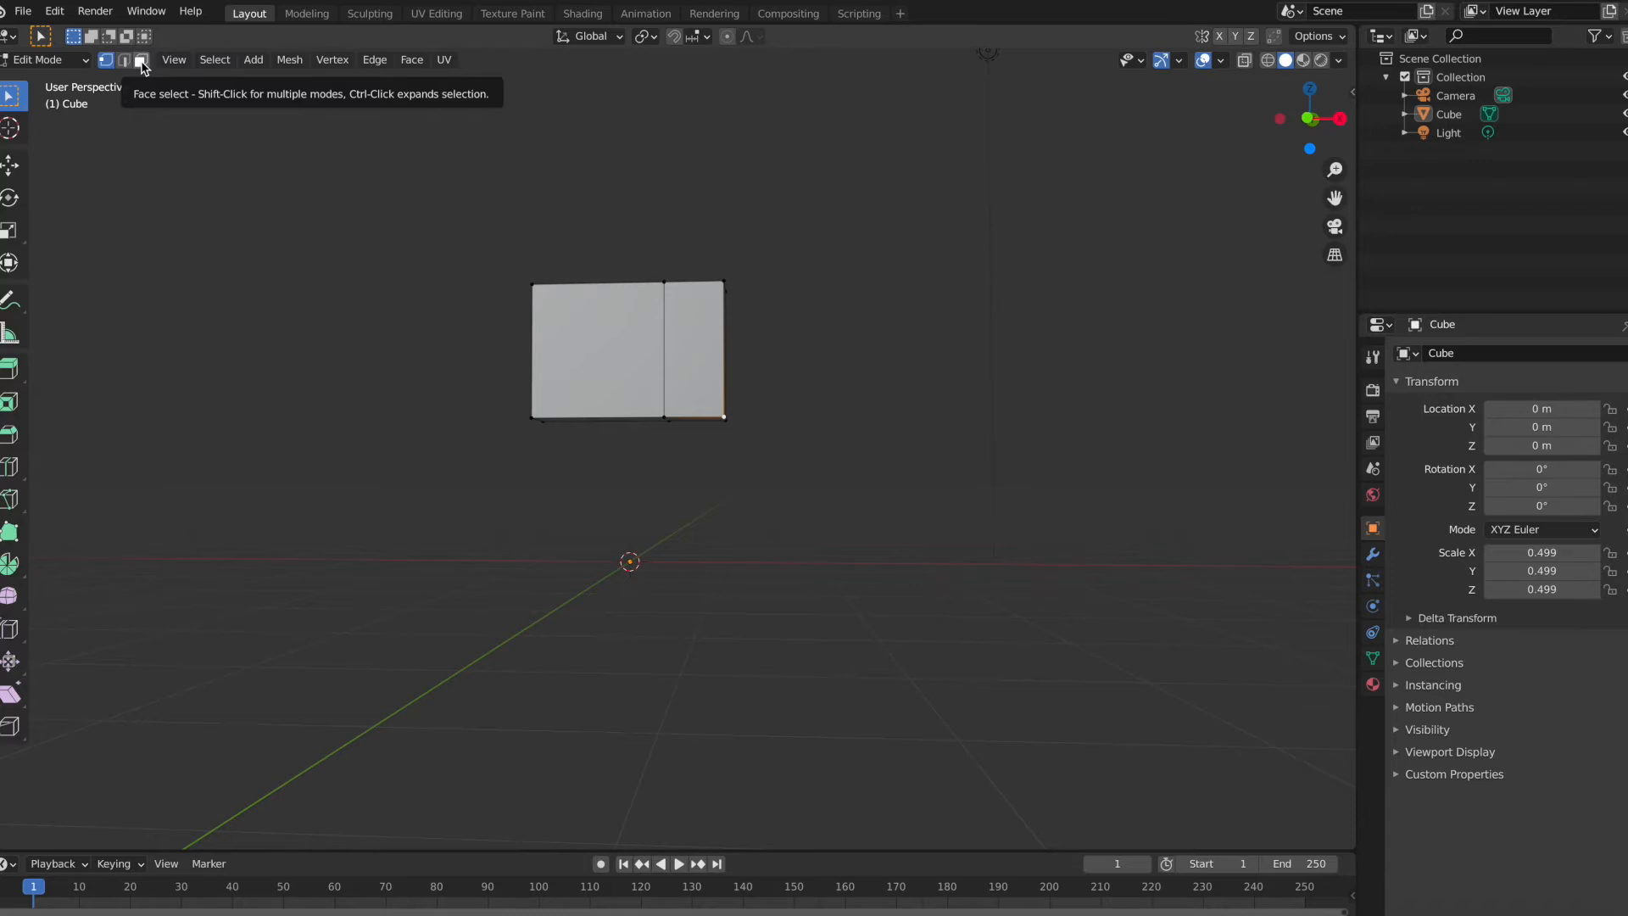
Step: Extrude the bottom face of the narrow +X section down along the Z axis by about 0.51 m
left_click(141, 60)
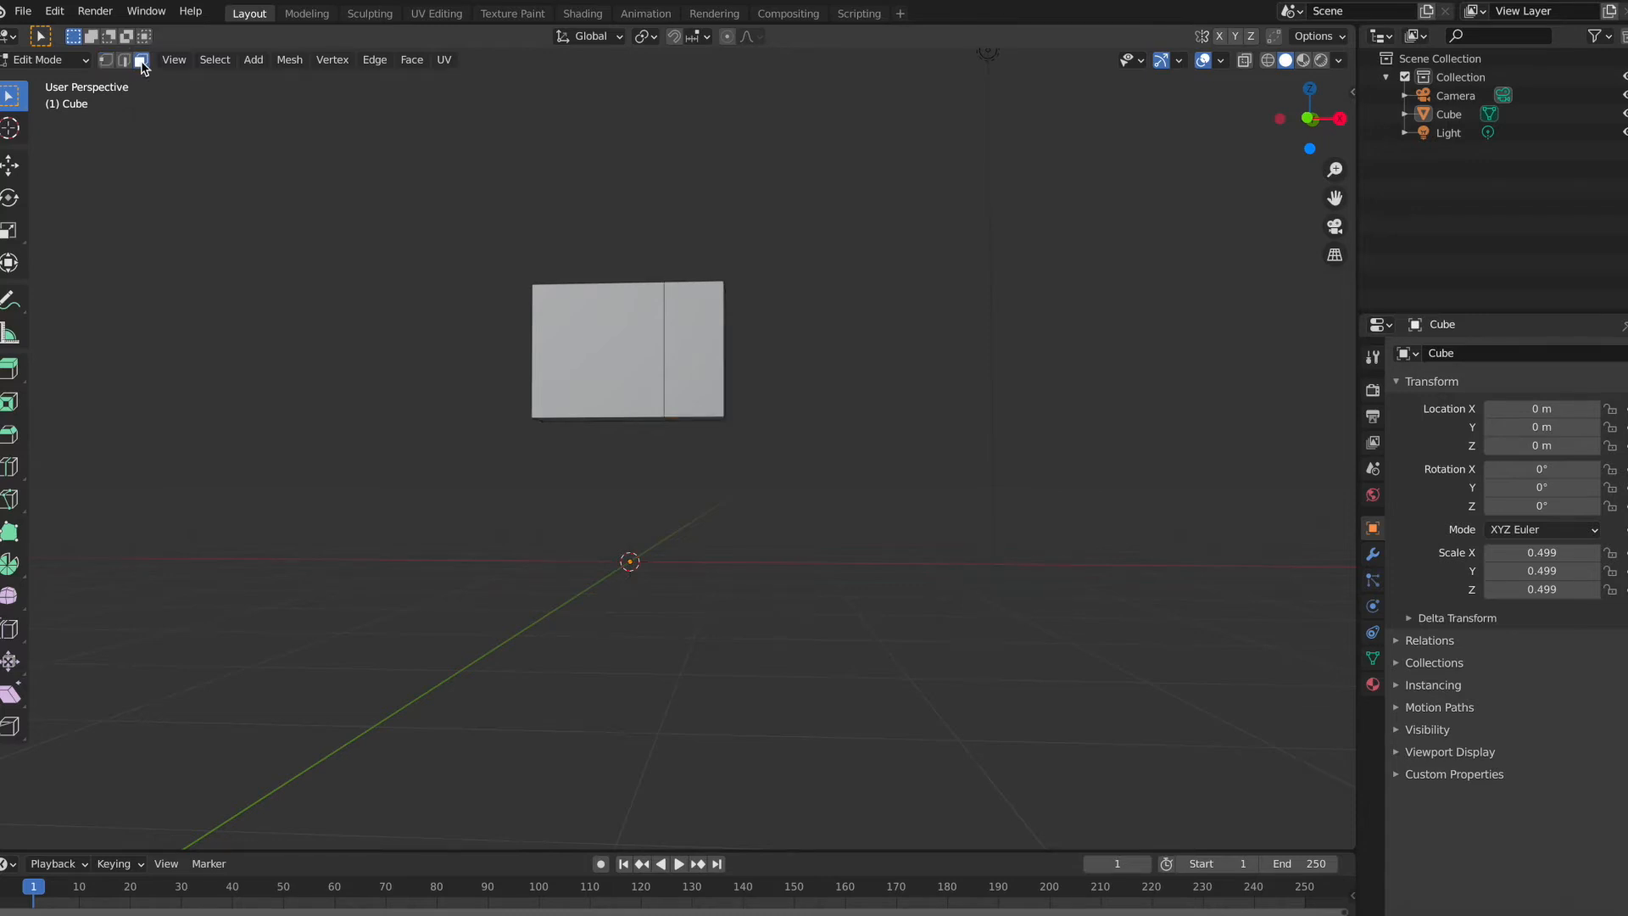
middle_click_drag(584, 408, 588, 411)
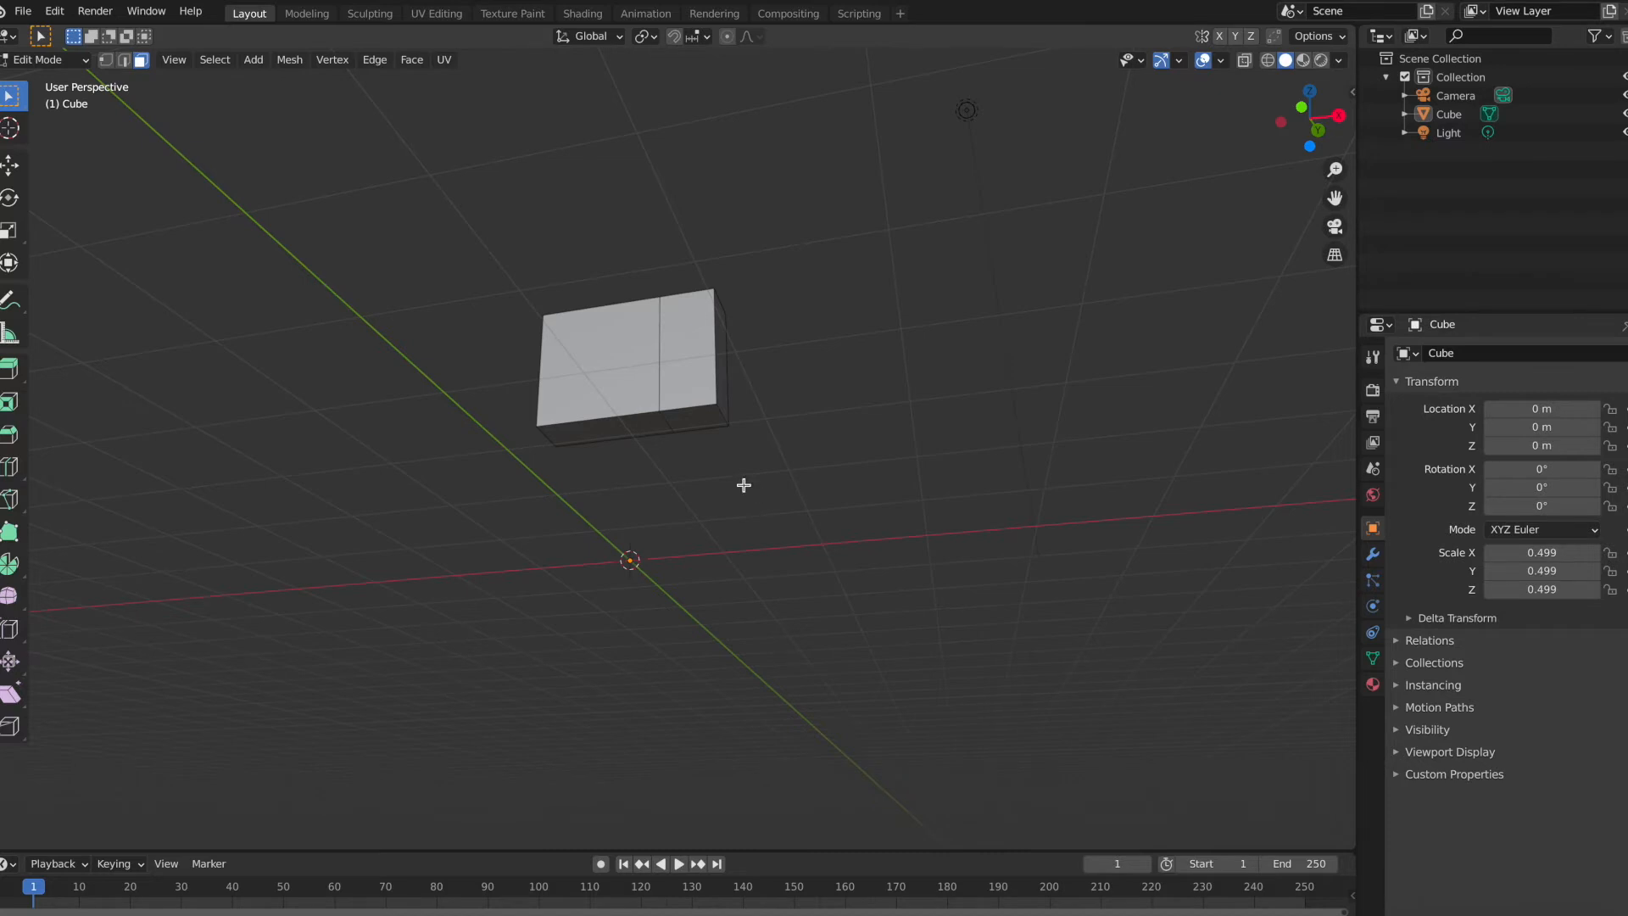
left_click(697, 423)
middle_click_drag(757, 340, 793, 371)
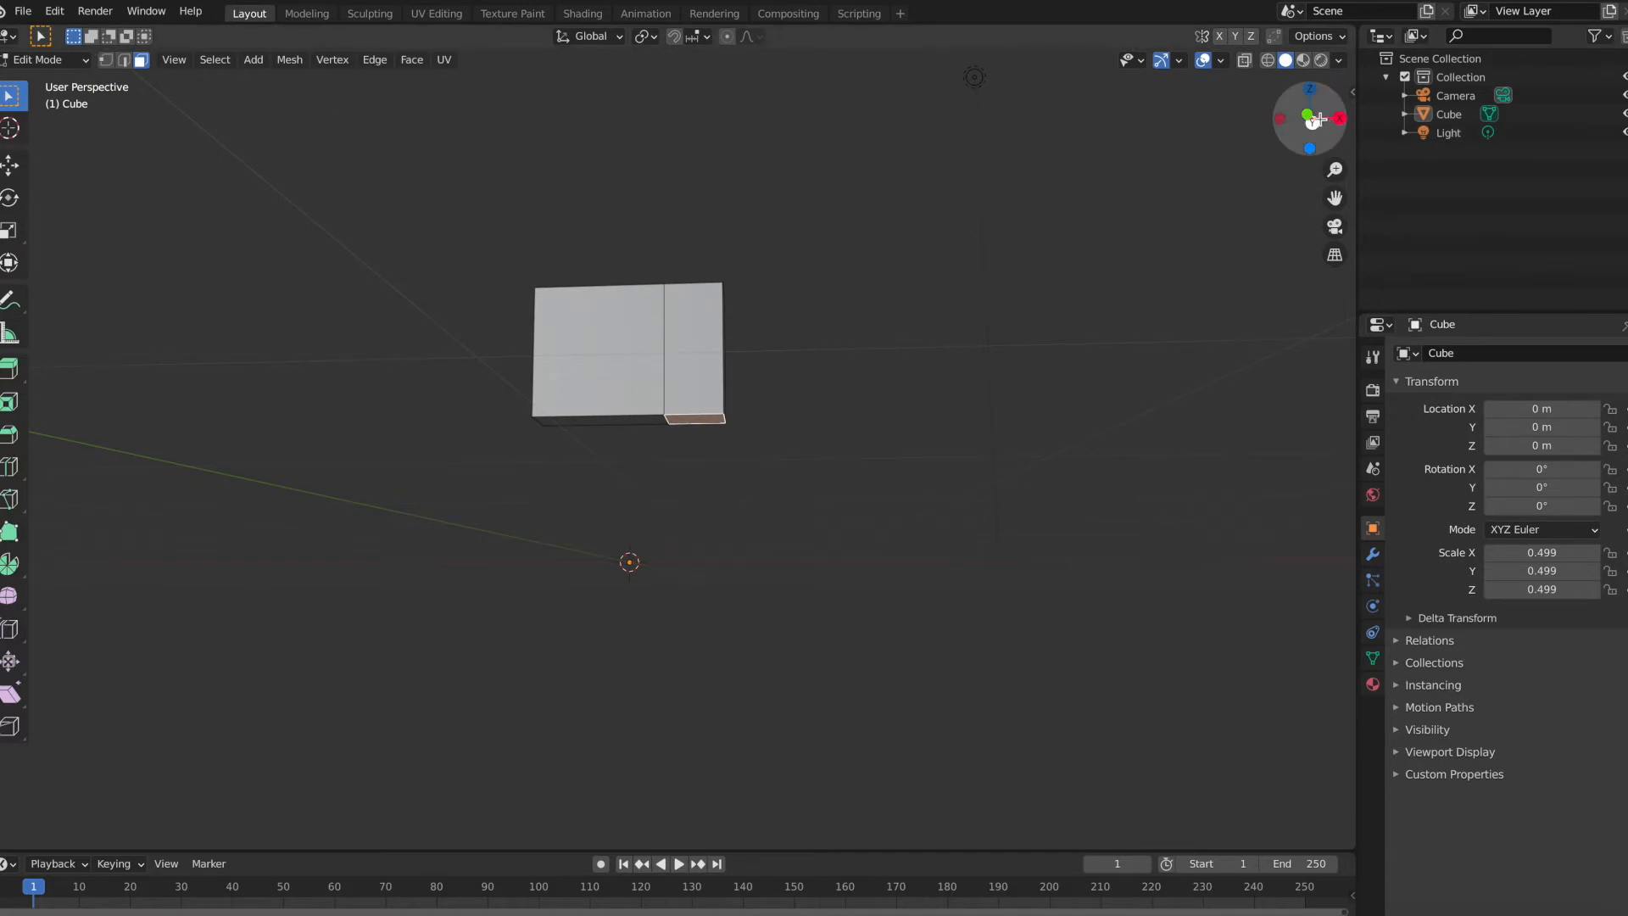
left_click(1311, 119)
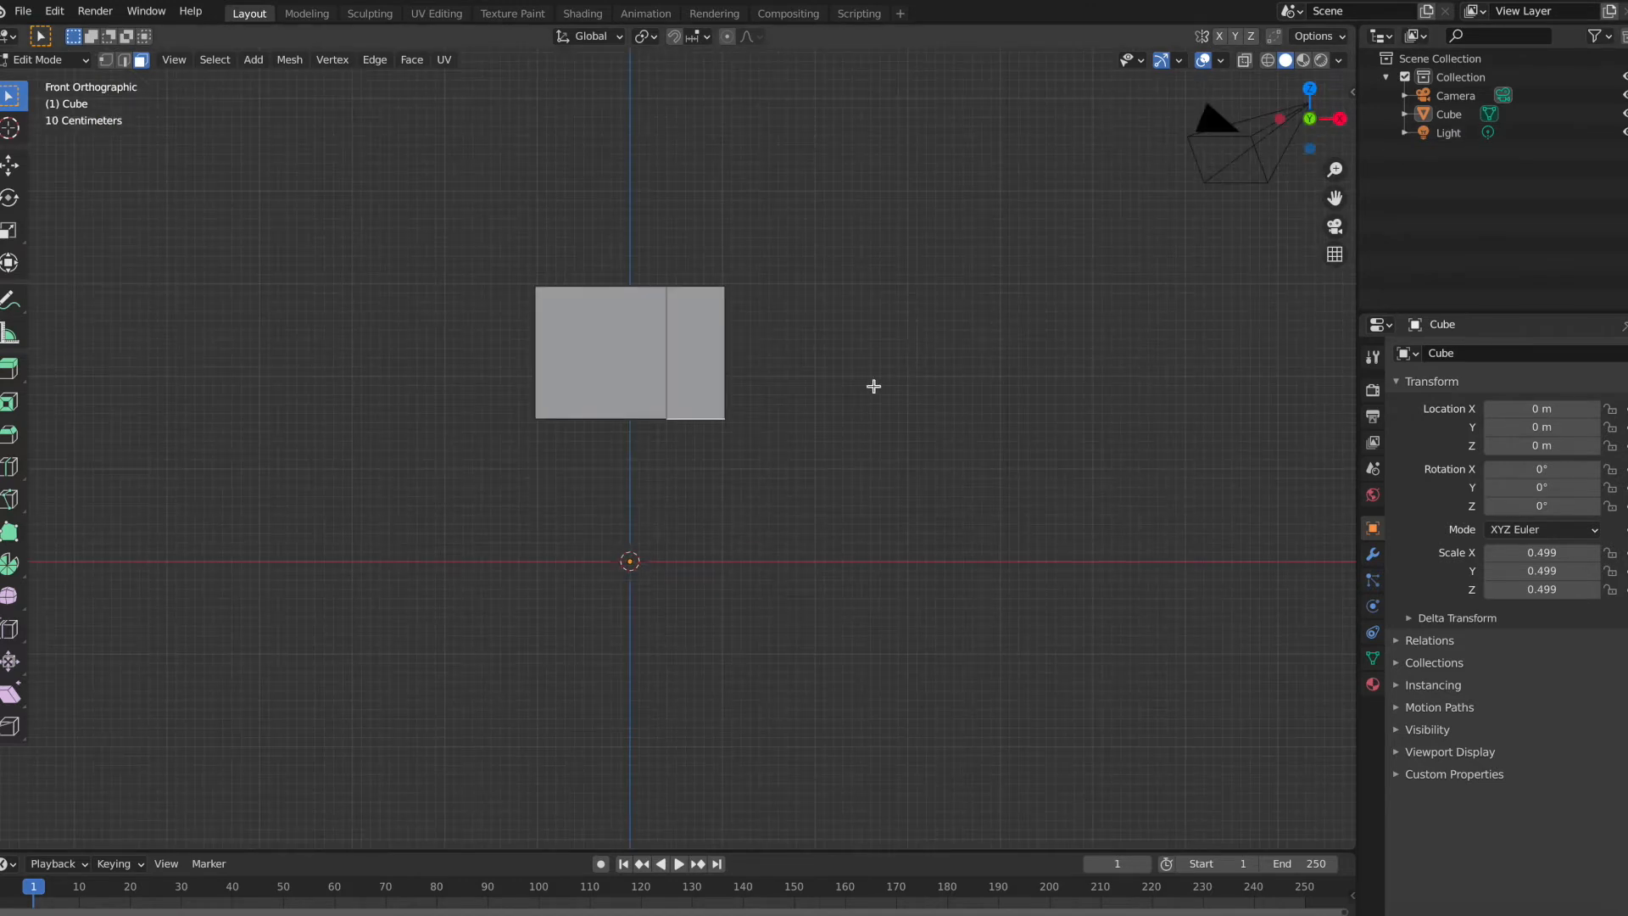
key("e")
key("z")
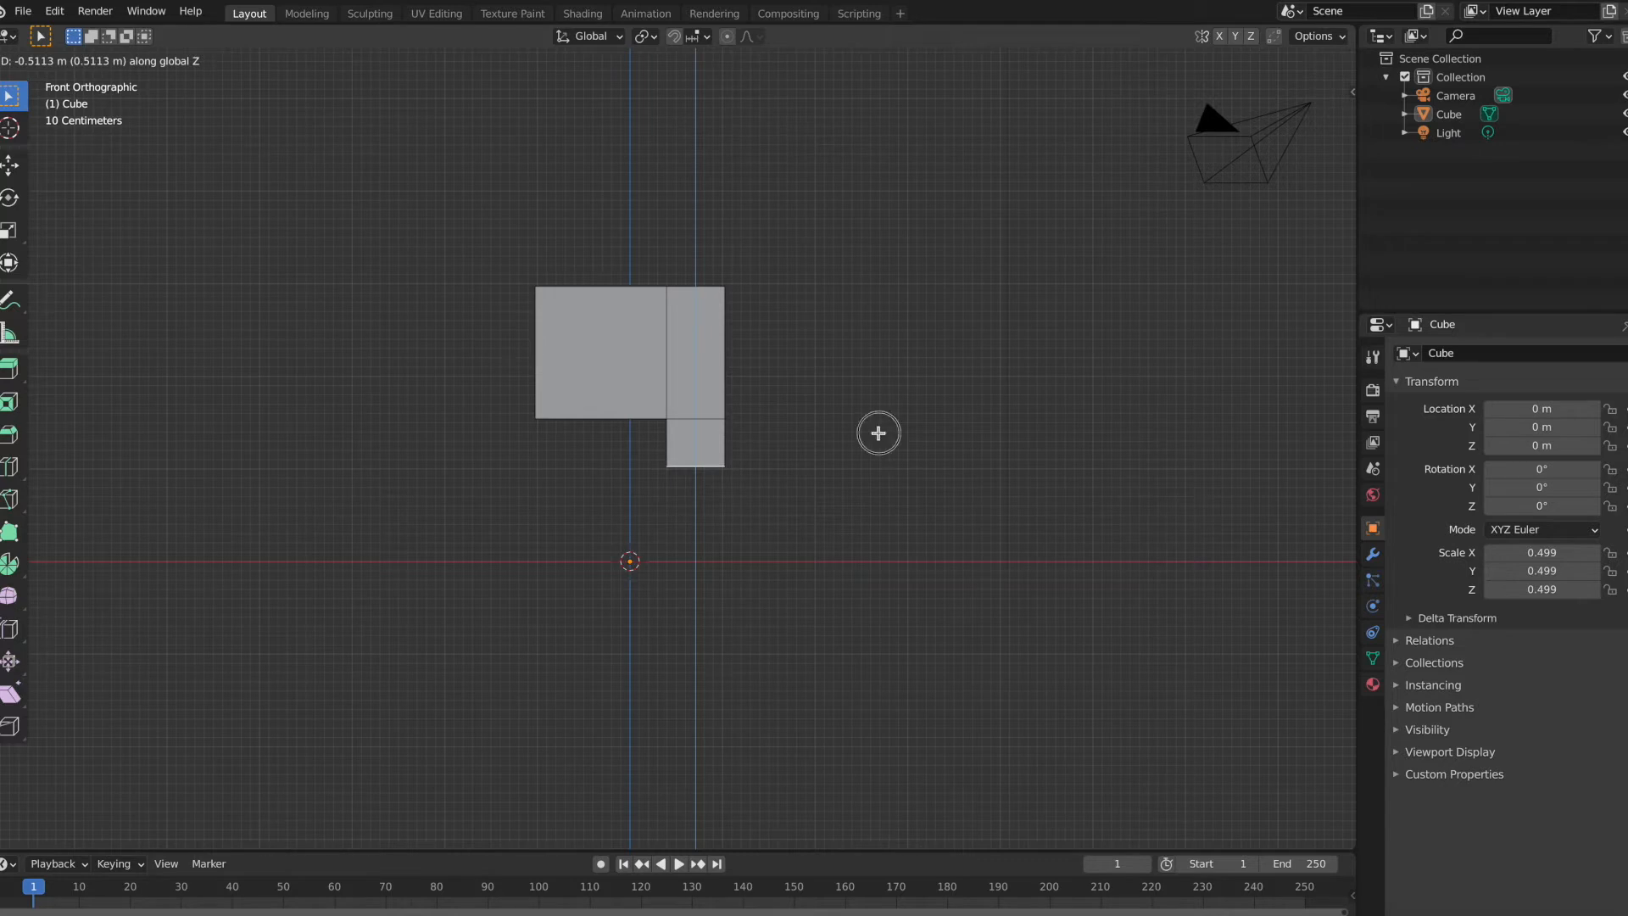
left_click(878, 433)
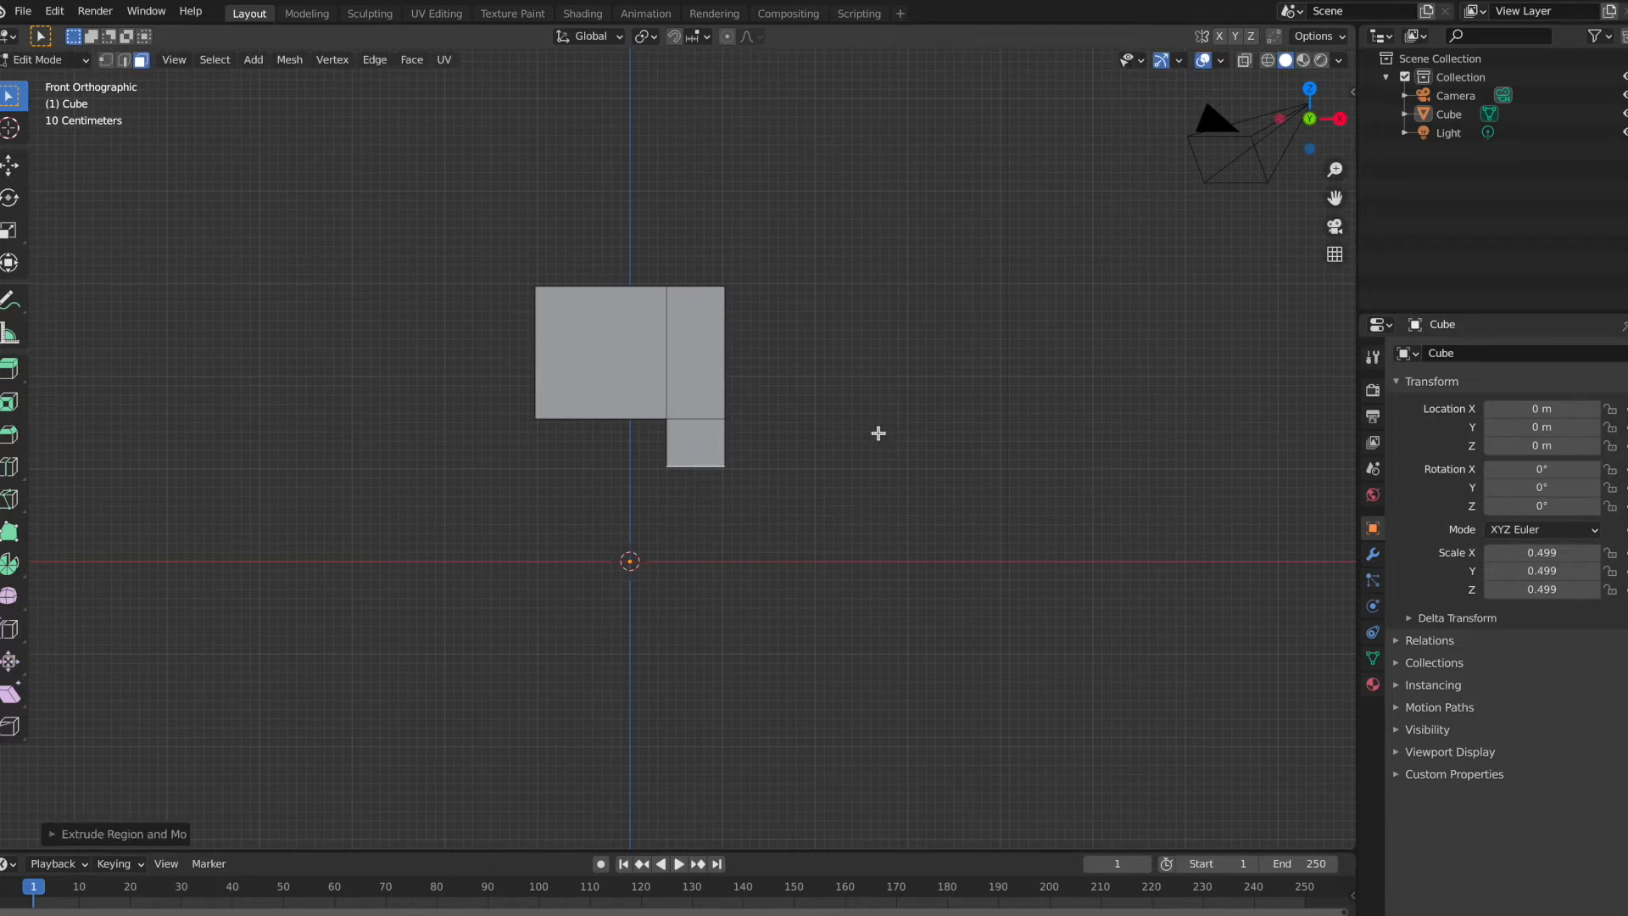
Step: In edge select mode, move the extrusion's outer bottom edge about -0.33 m in X and 0.24 m in Z to form a slope
middle_click_drag(857, 467, 858, 467)
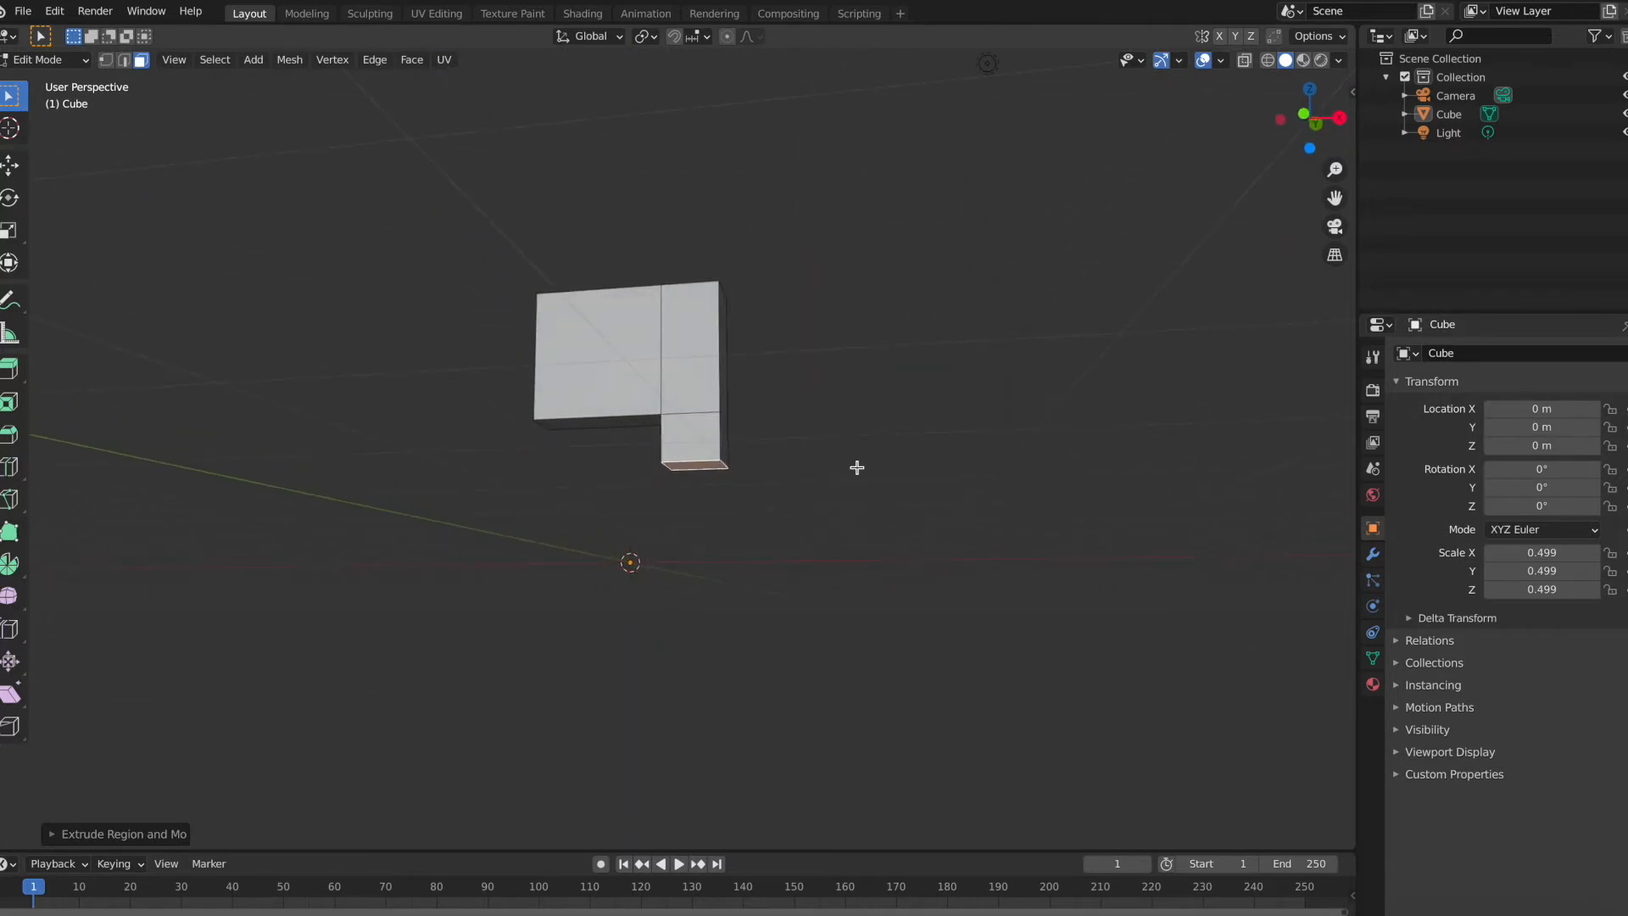
key("2")
left_click(857, 468)
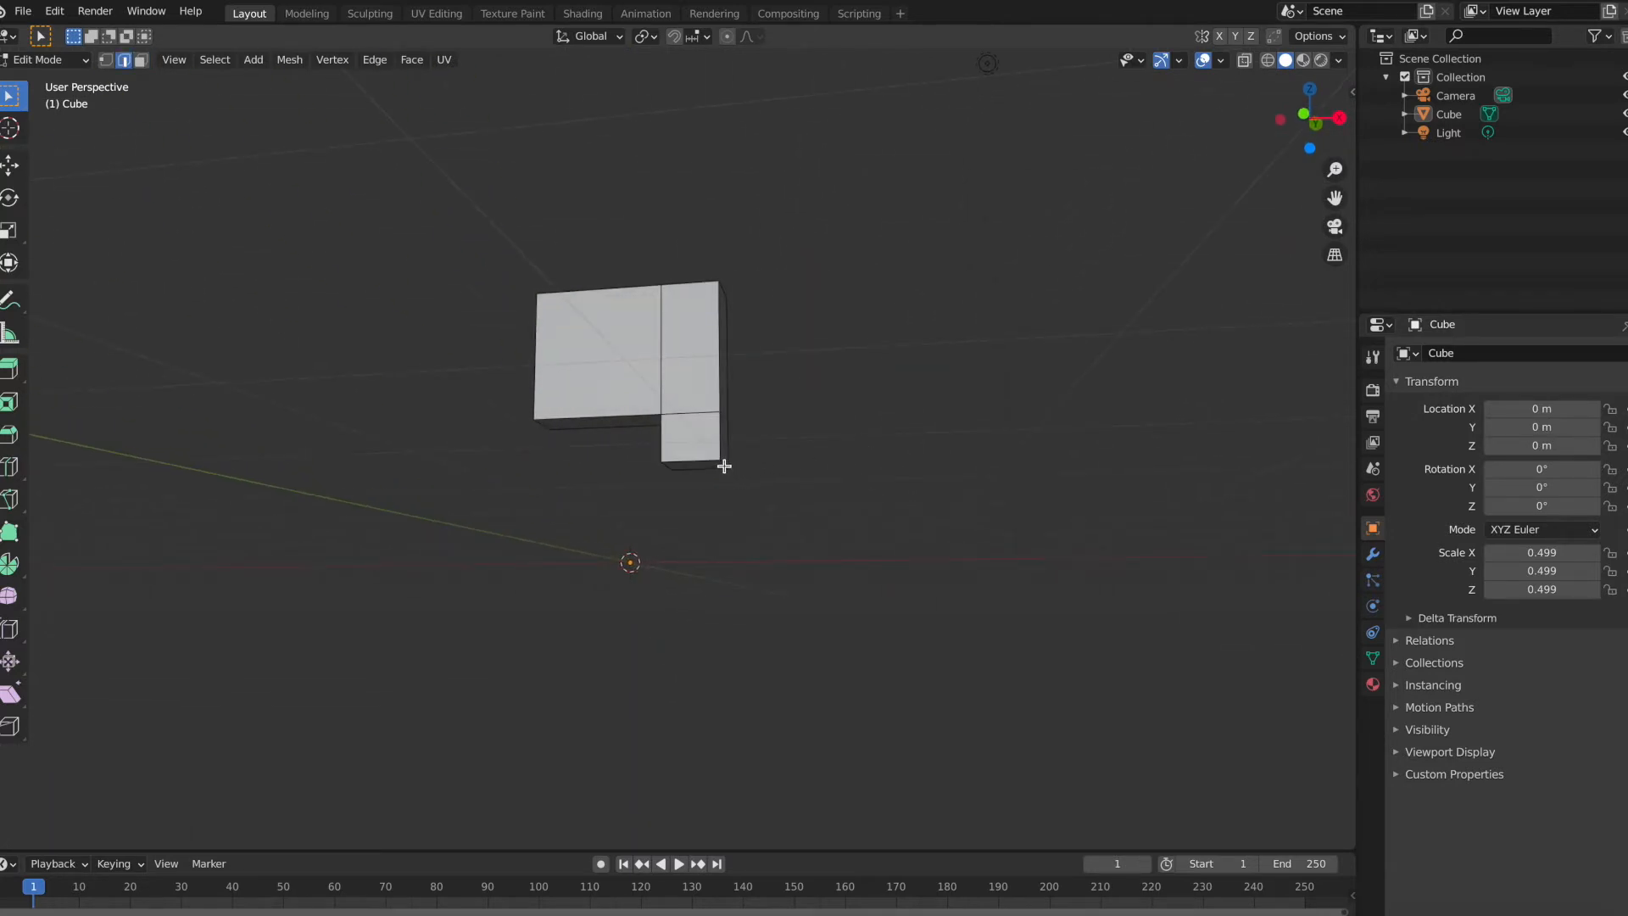
scroll(724, 465, "up", 4)
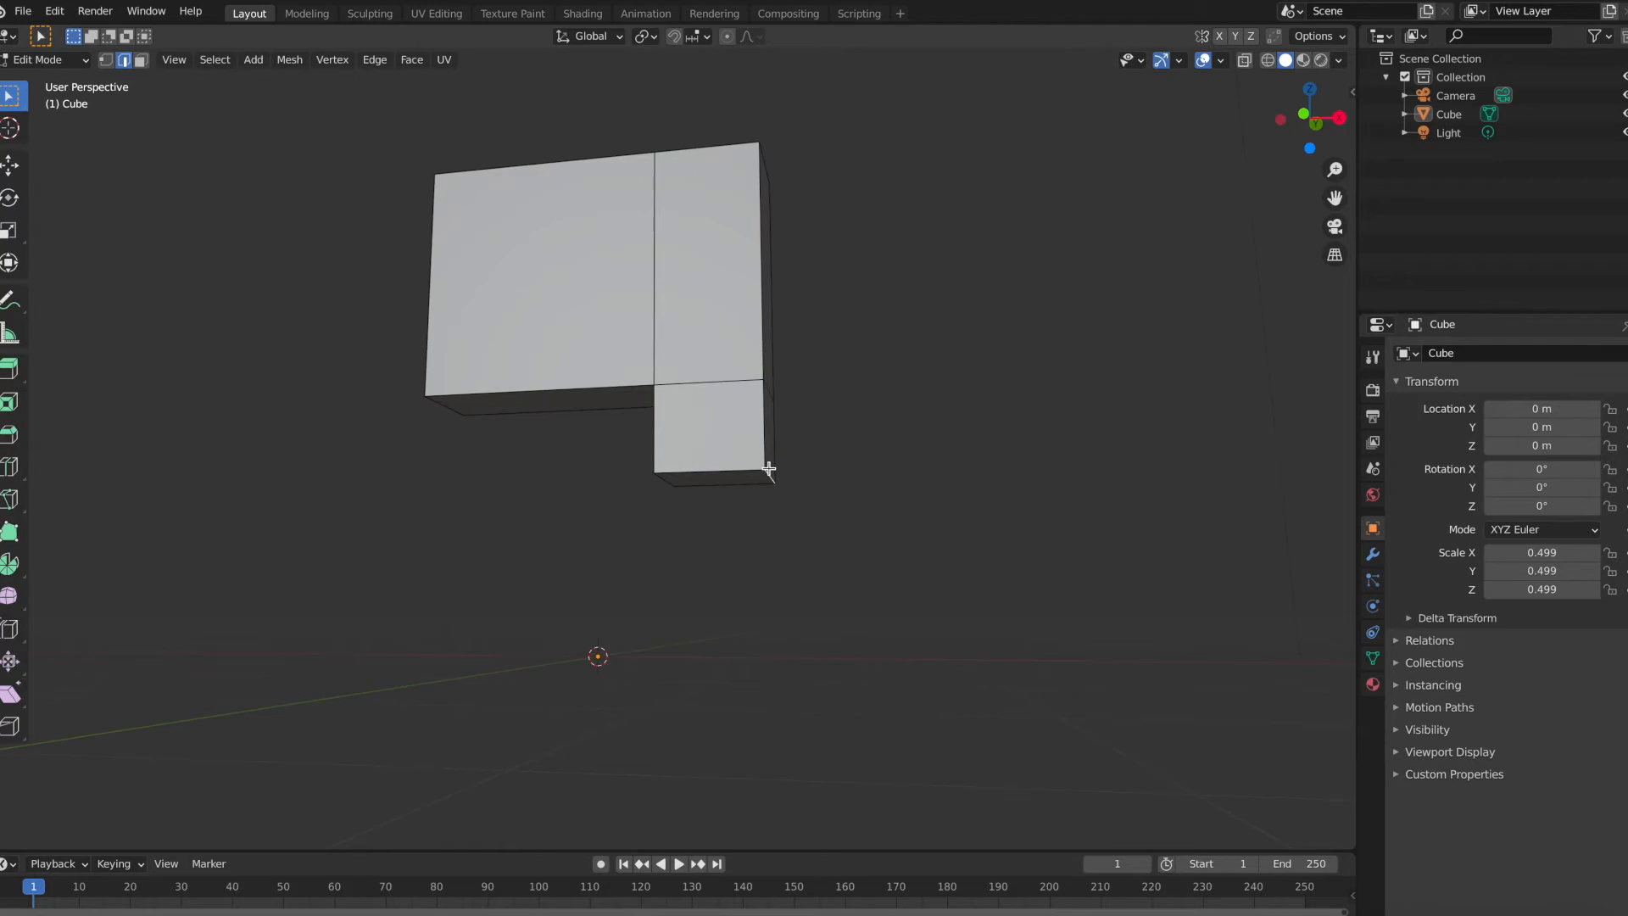
middle_click_drag(768, 468, 646, 476, "shift")
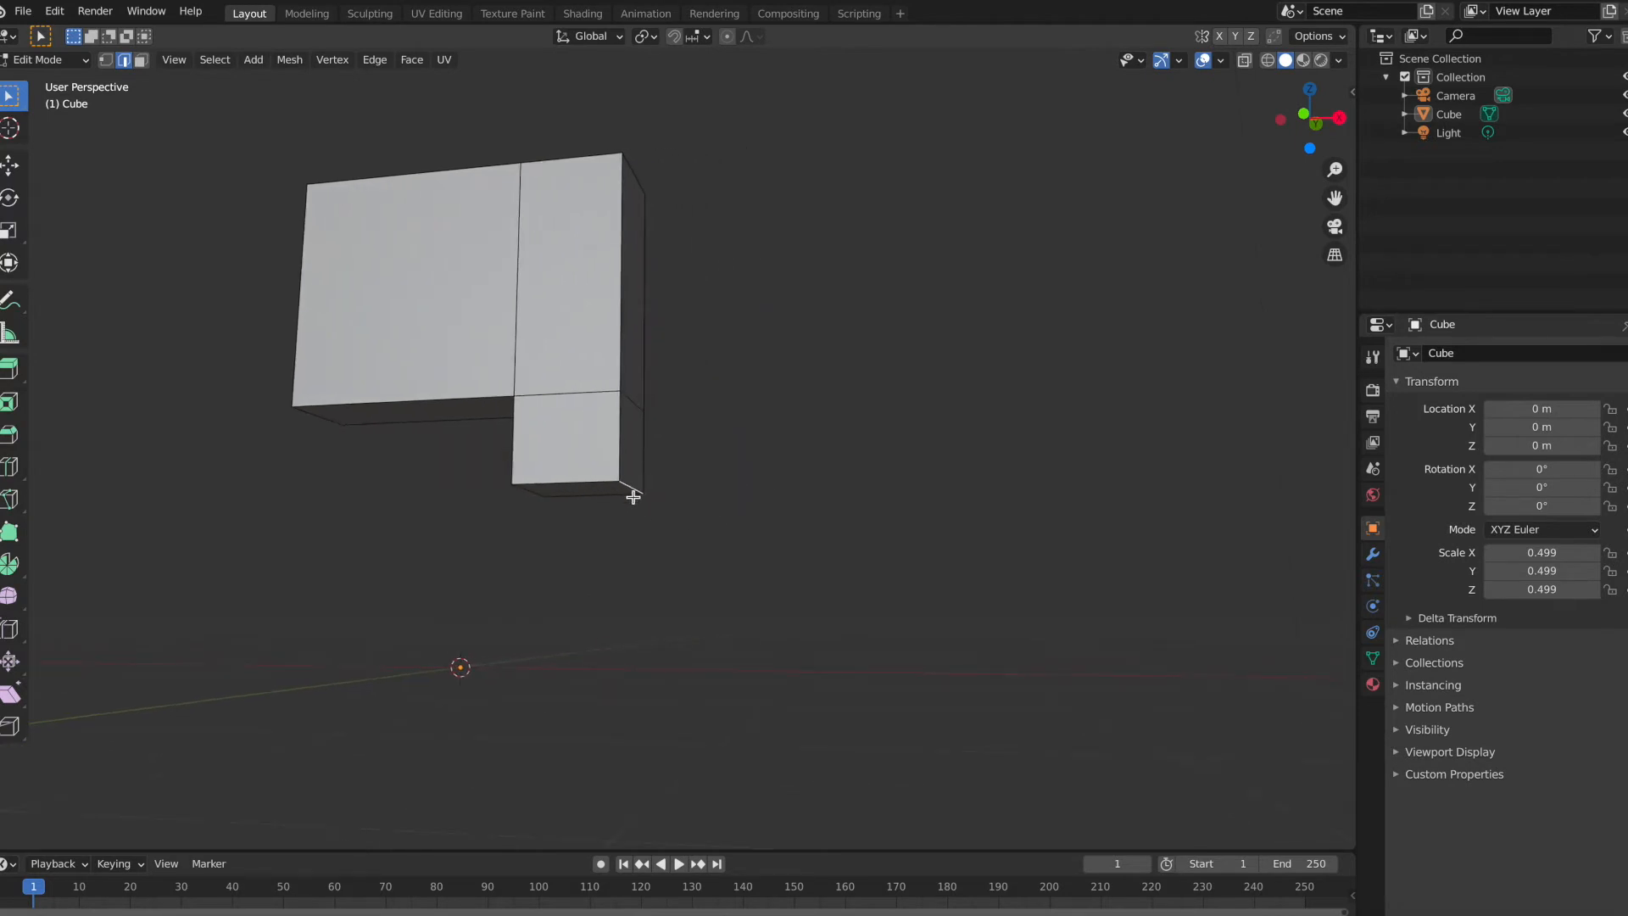
left_click(1303, 114)
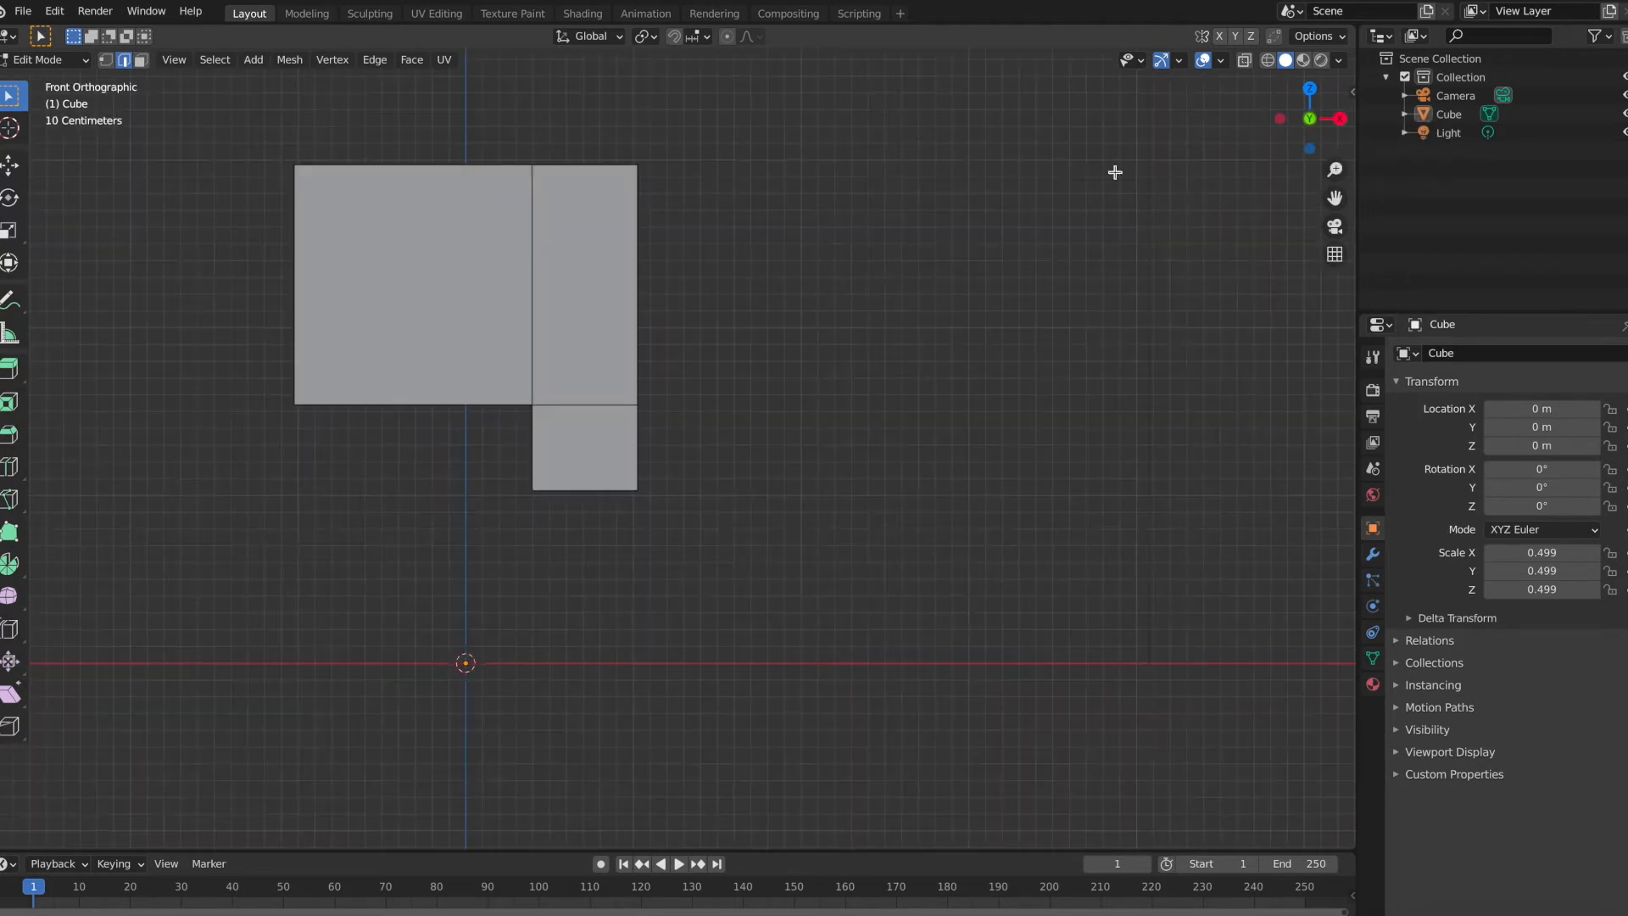
key("g")
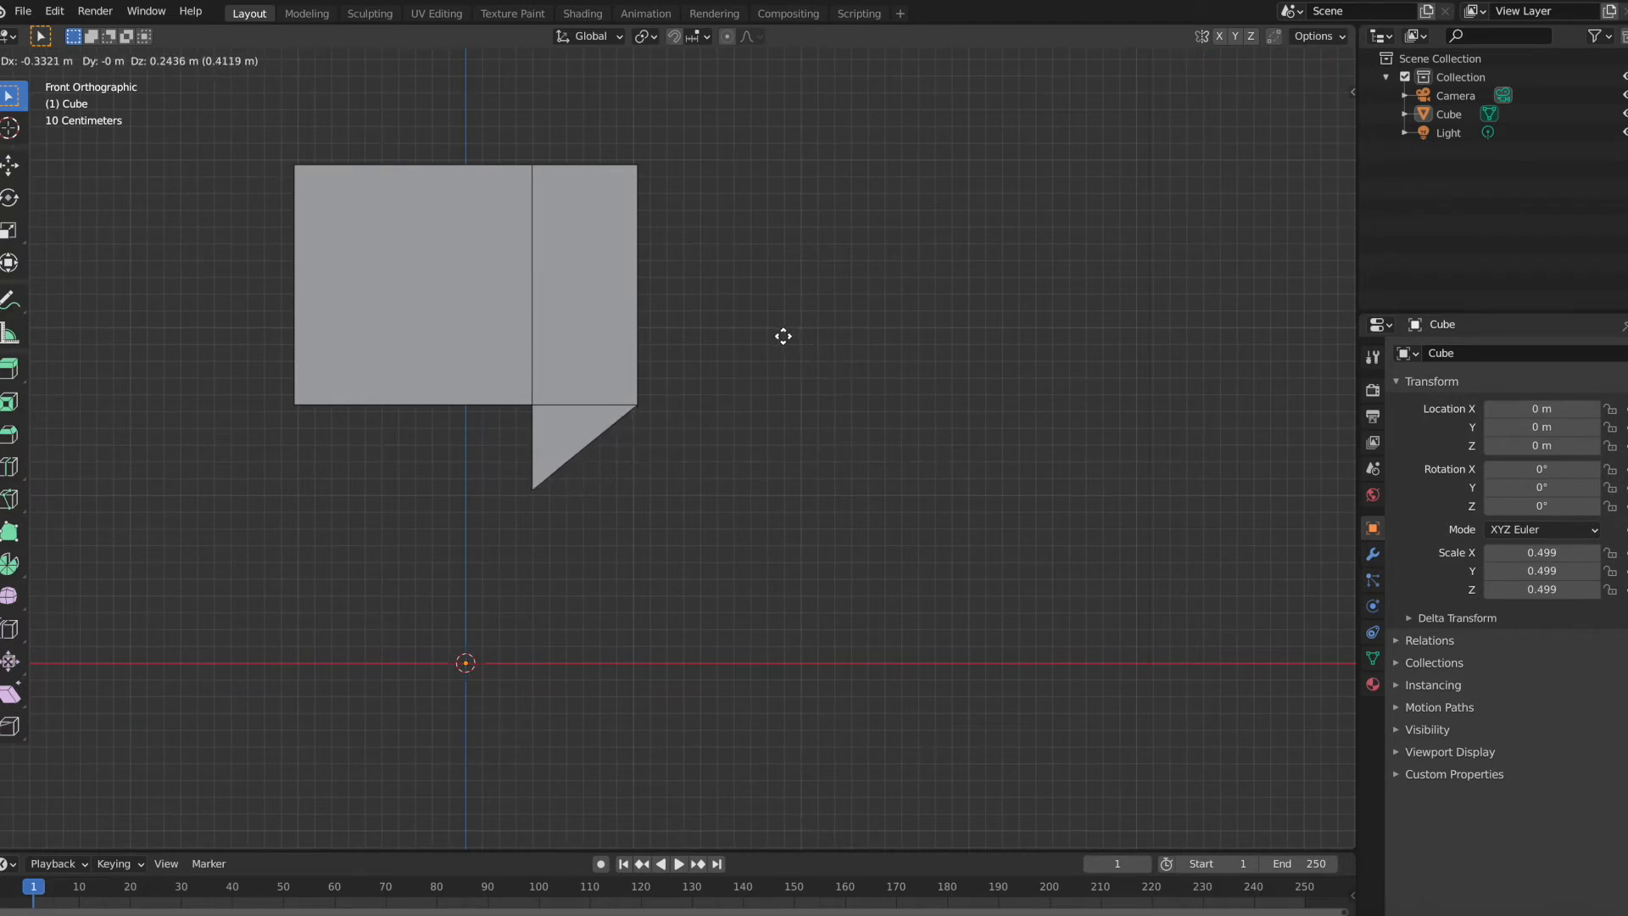
left_click(784, 336)
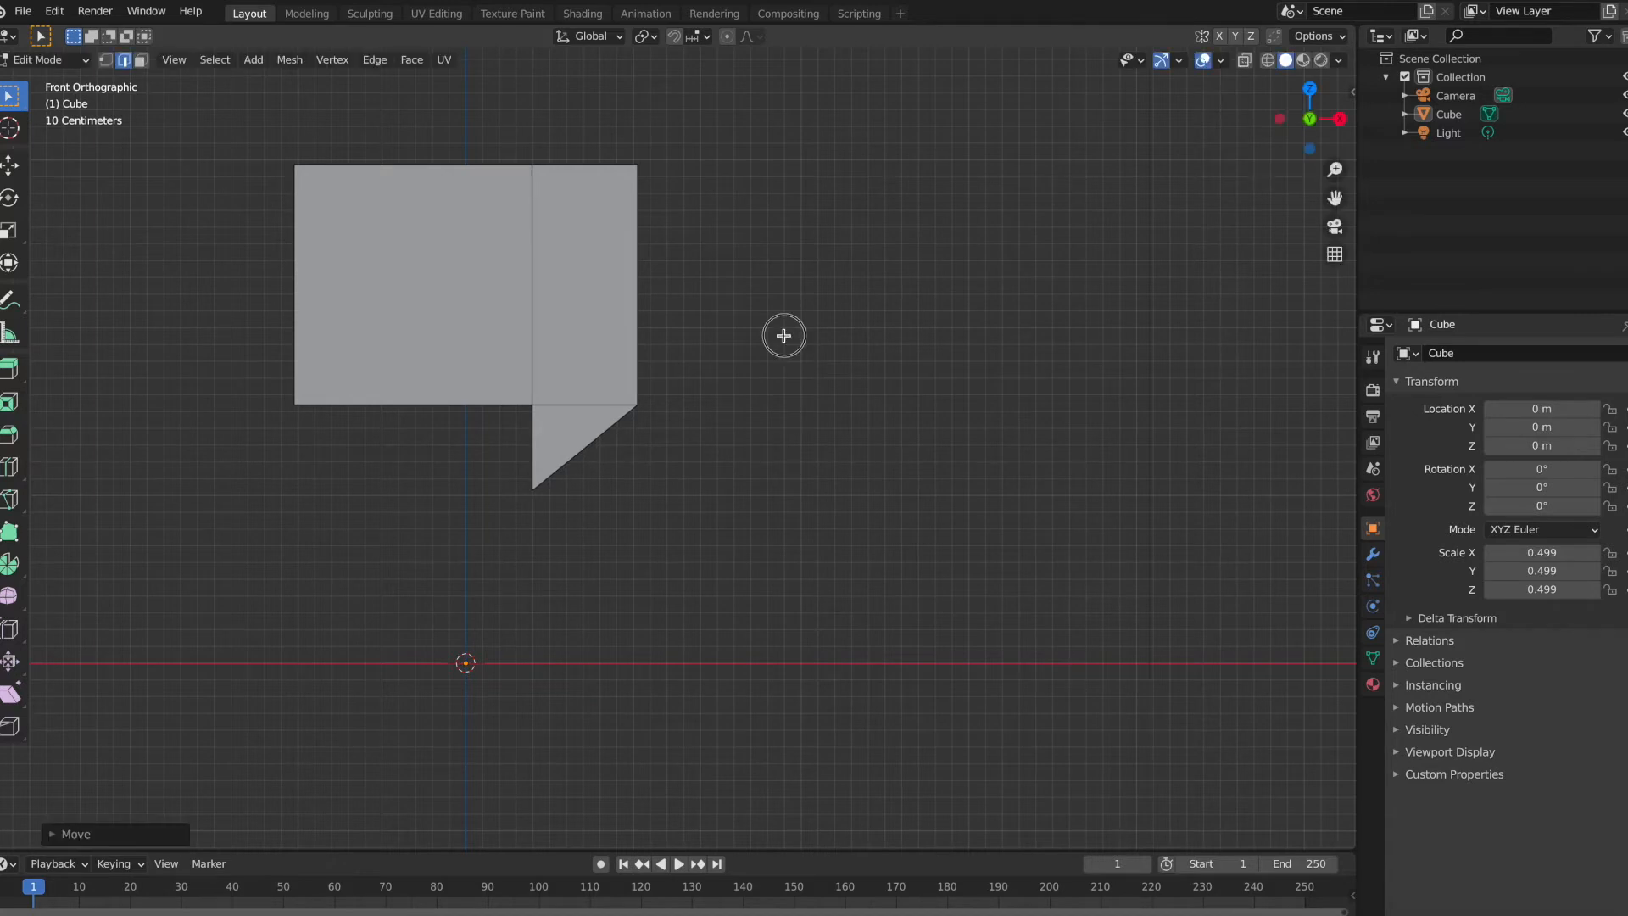
Step: Dissolve the moved edge in the middle of the sloped underside
middle_click_drag(784, 336, 782, 334)
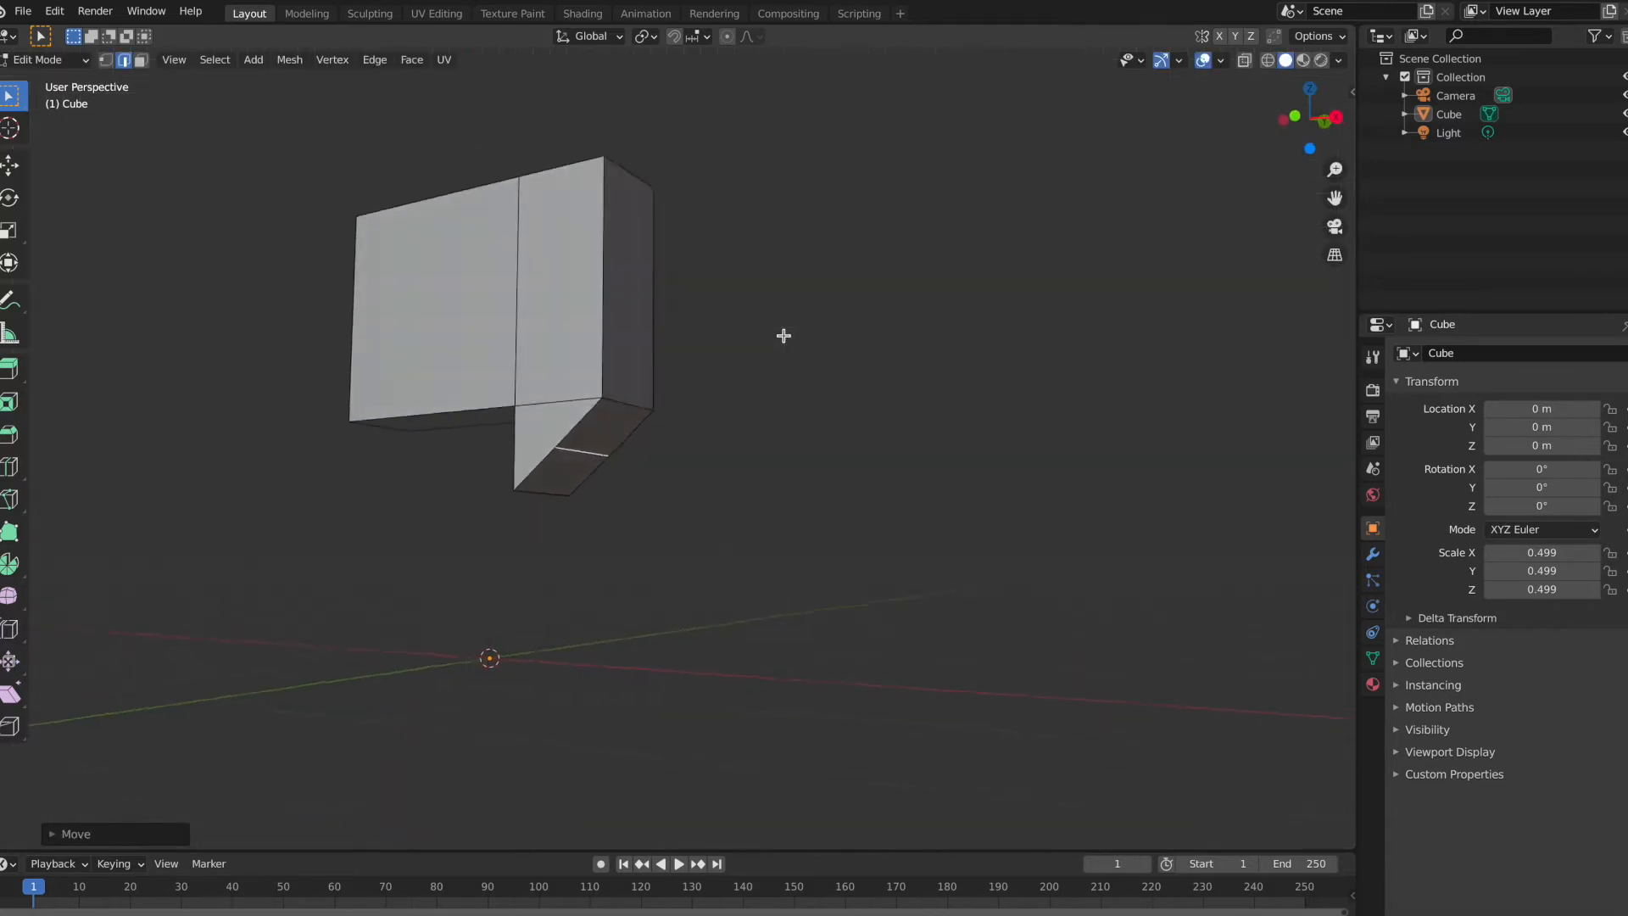
right_click(586, 453)
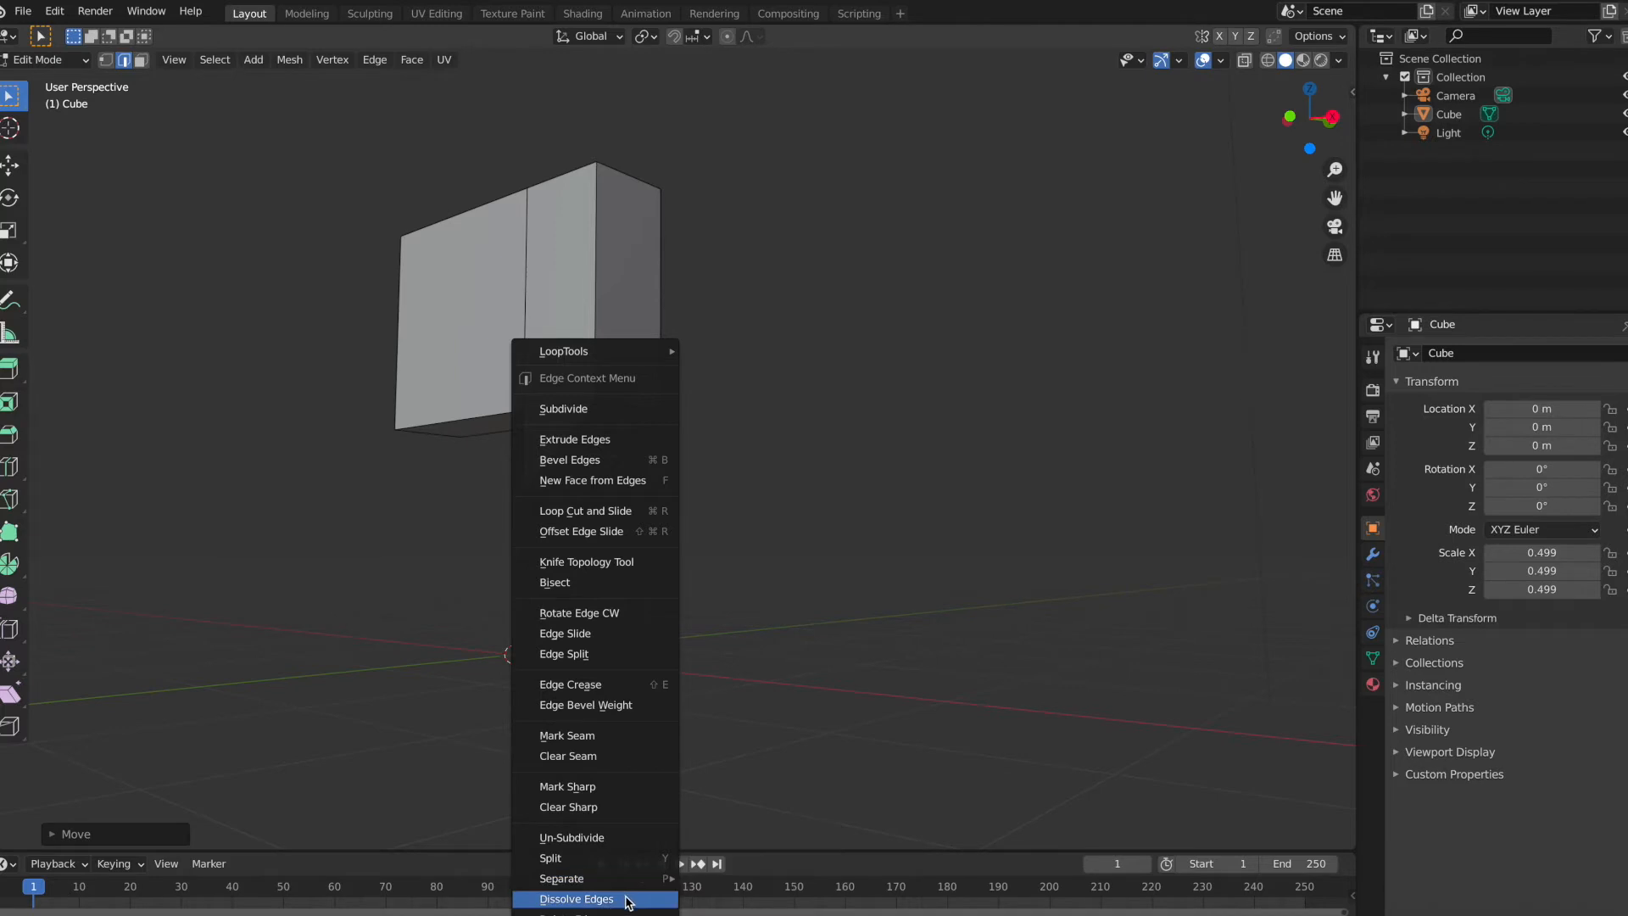
left_click(628, 899)
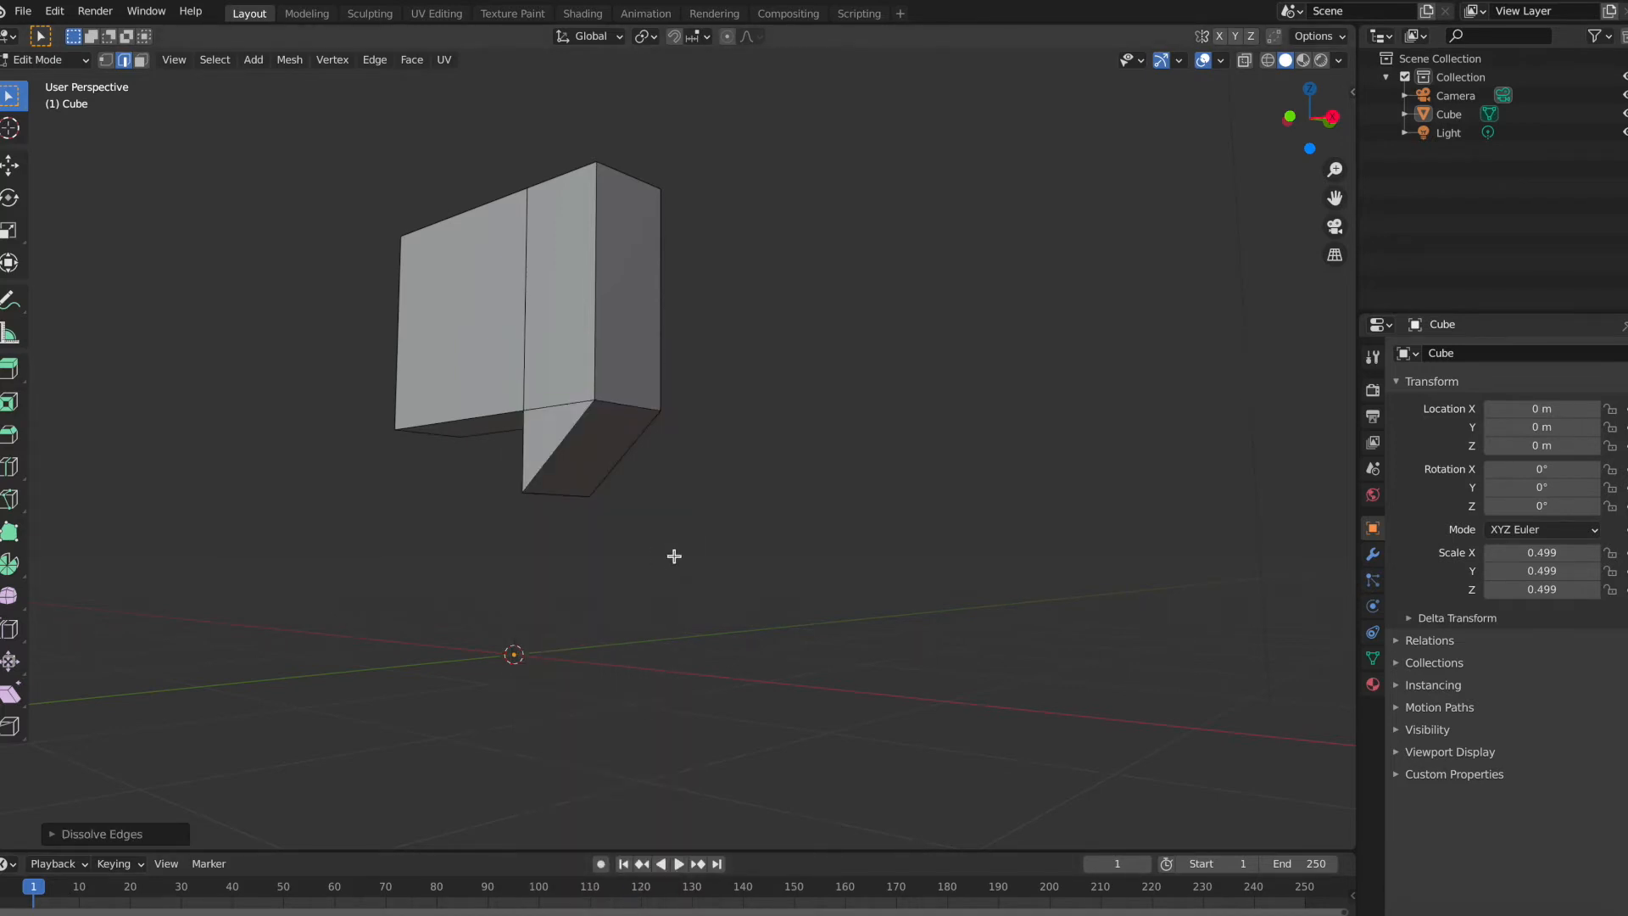
key("3")
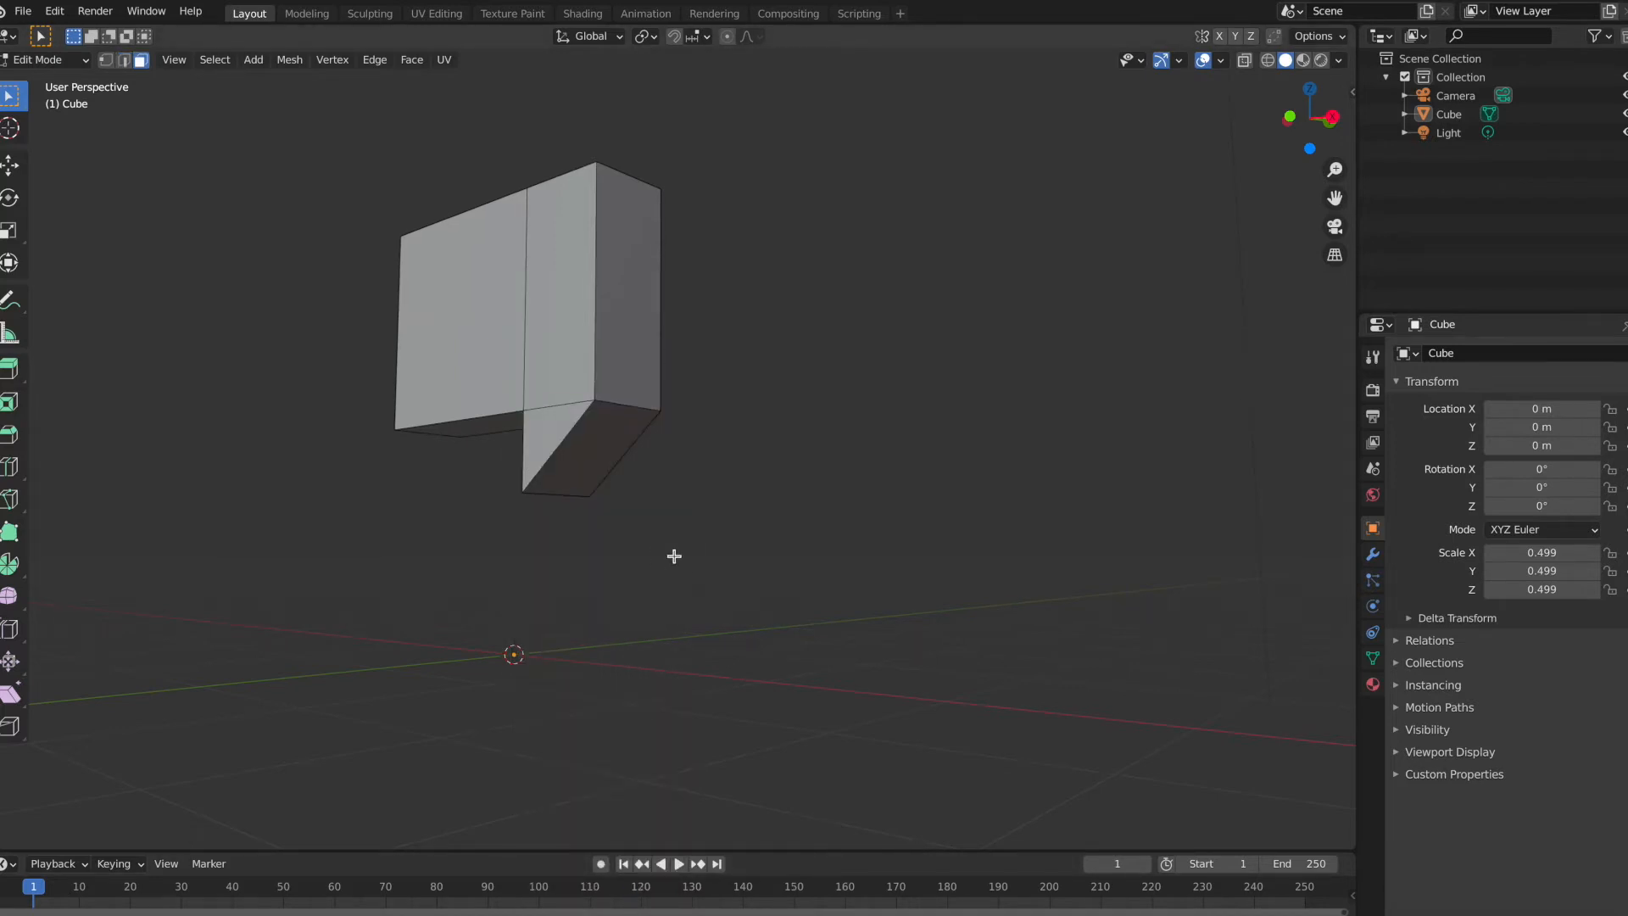
left_click(600, 454)
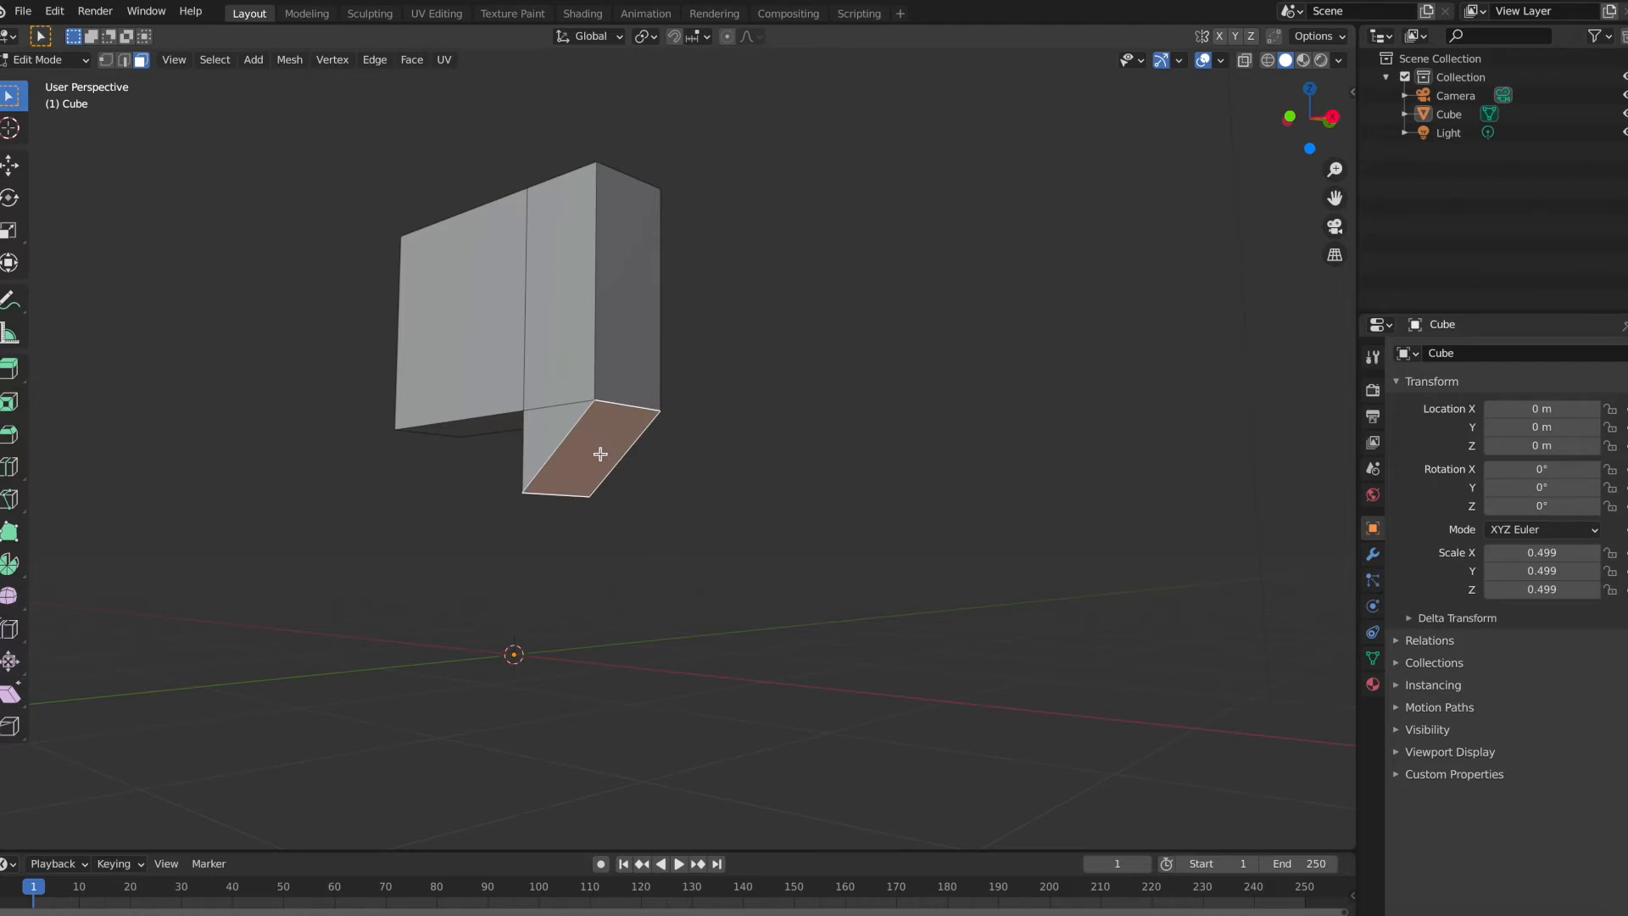
middle_click_drag(600, 454, 713, 429)
left_click(1306, 119)
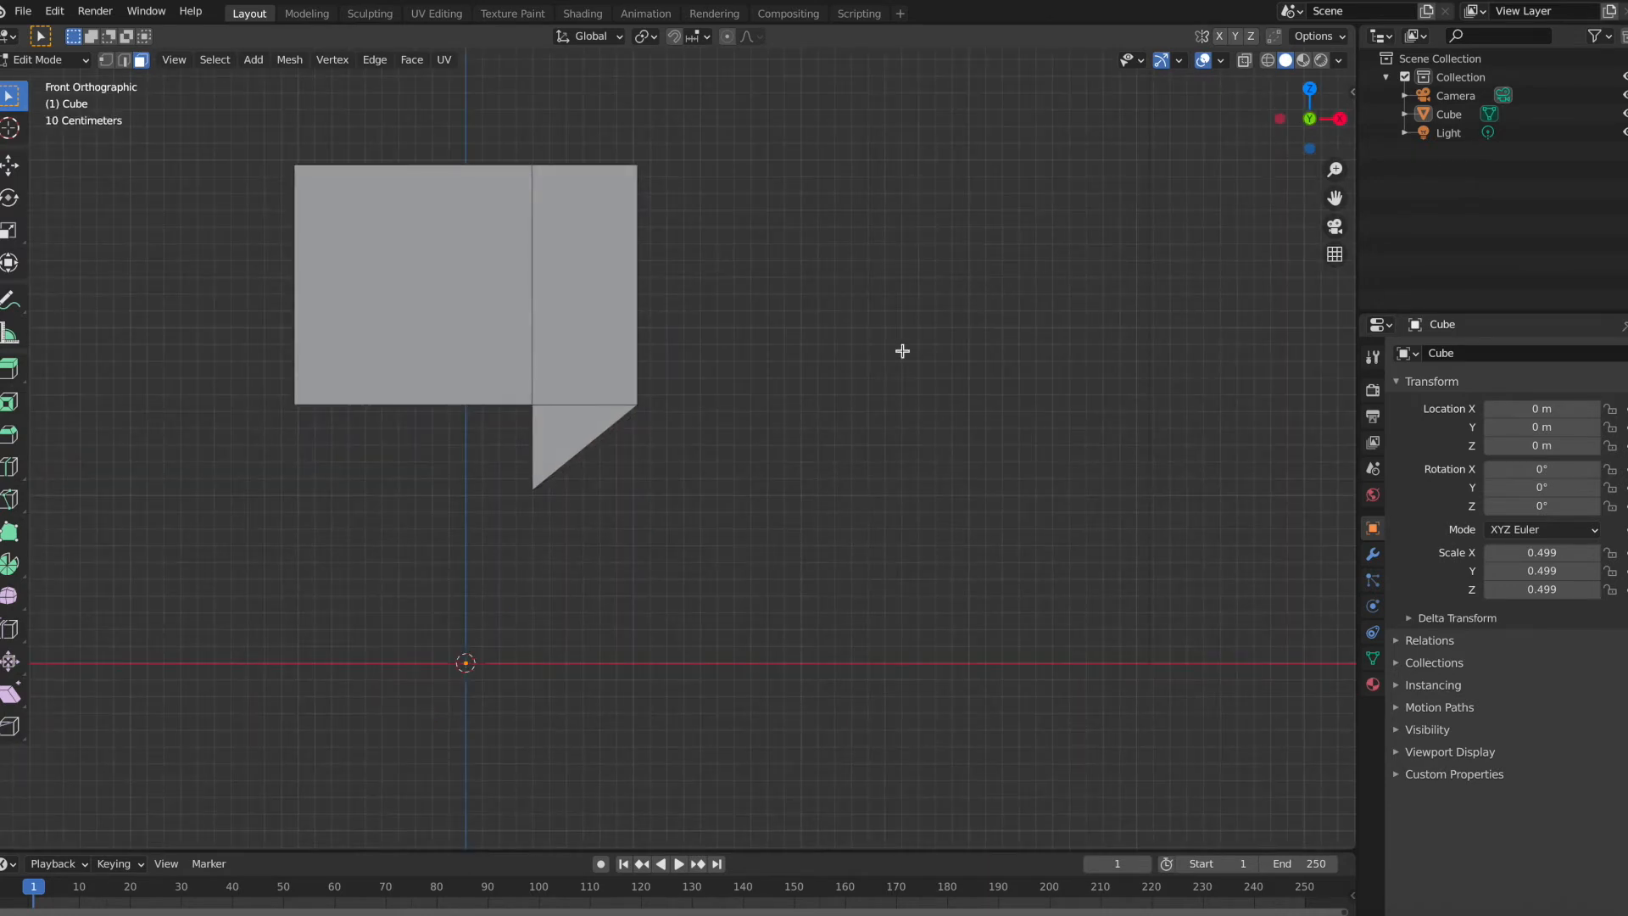
scroll(902, 349, "down", 1)
Step: In edge select mode, move the lowest edge of the pointed tail down along Z by about 0.08 m
middle_click_drag(652, 465, 649, 465)
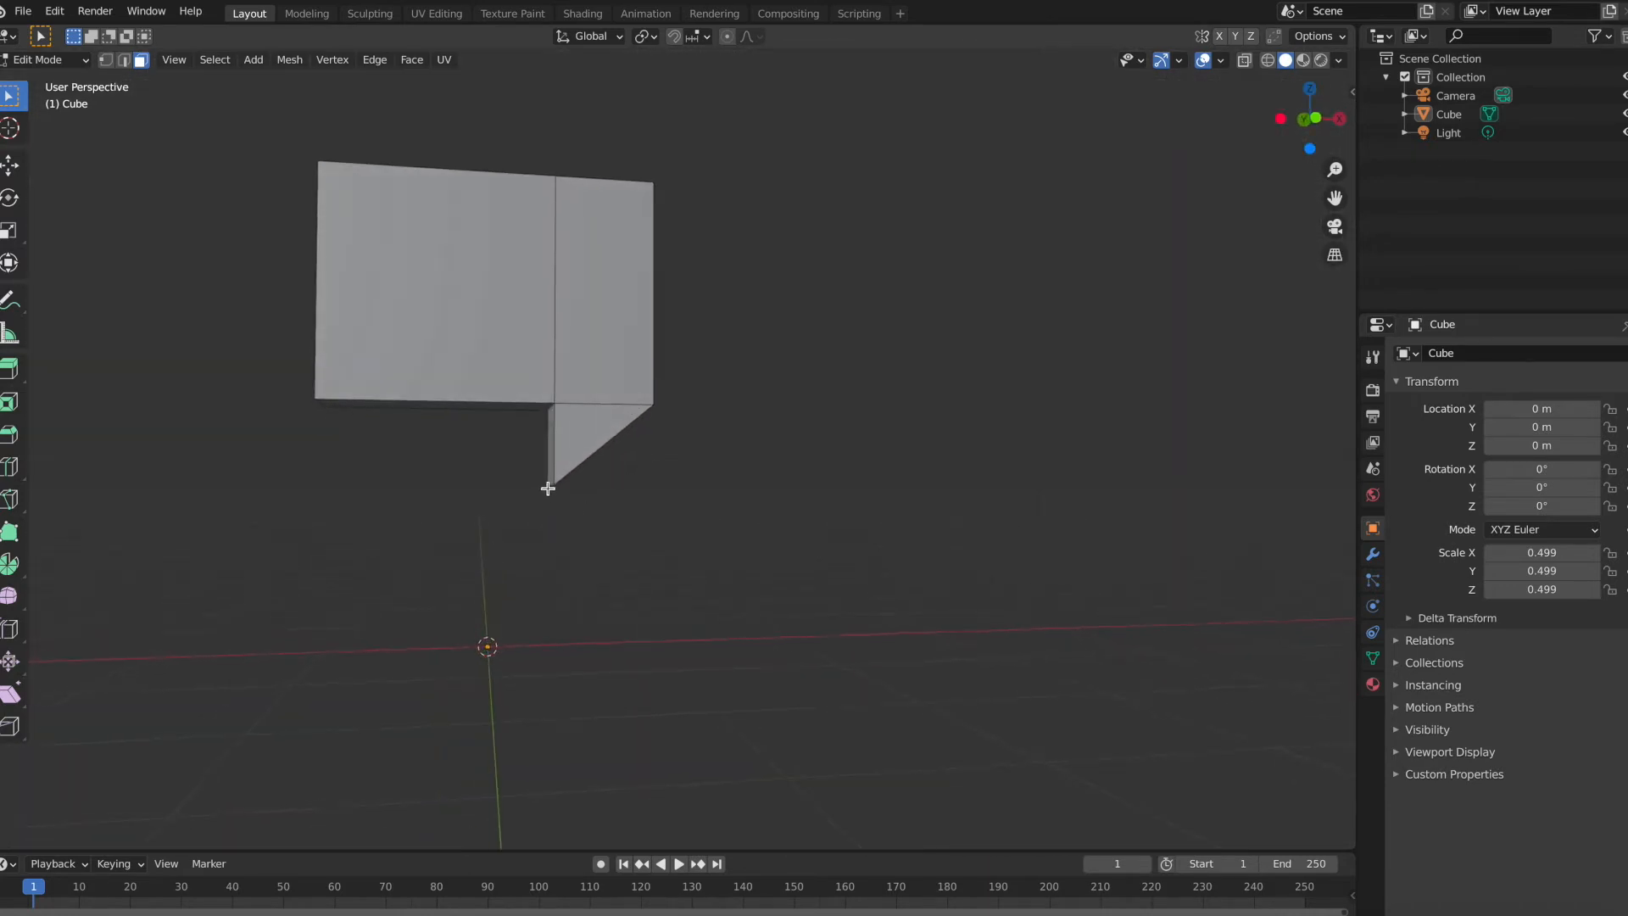
key("2")
middle_click_drag(550, 486, 730, 418)
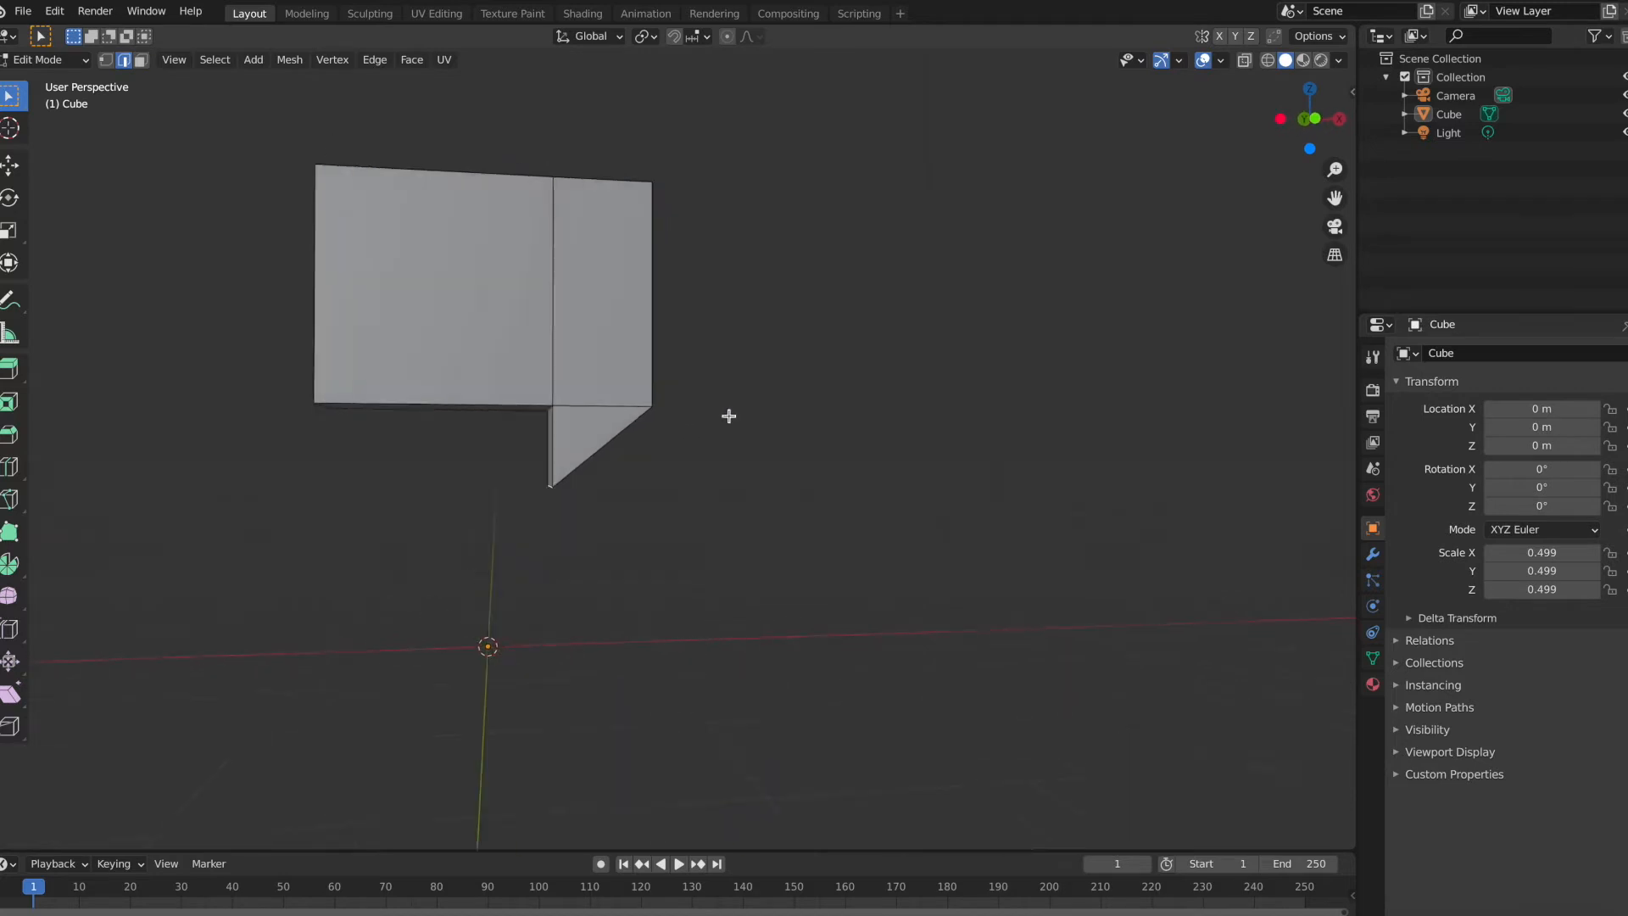
left_click(1312, 117)
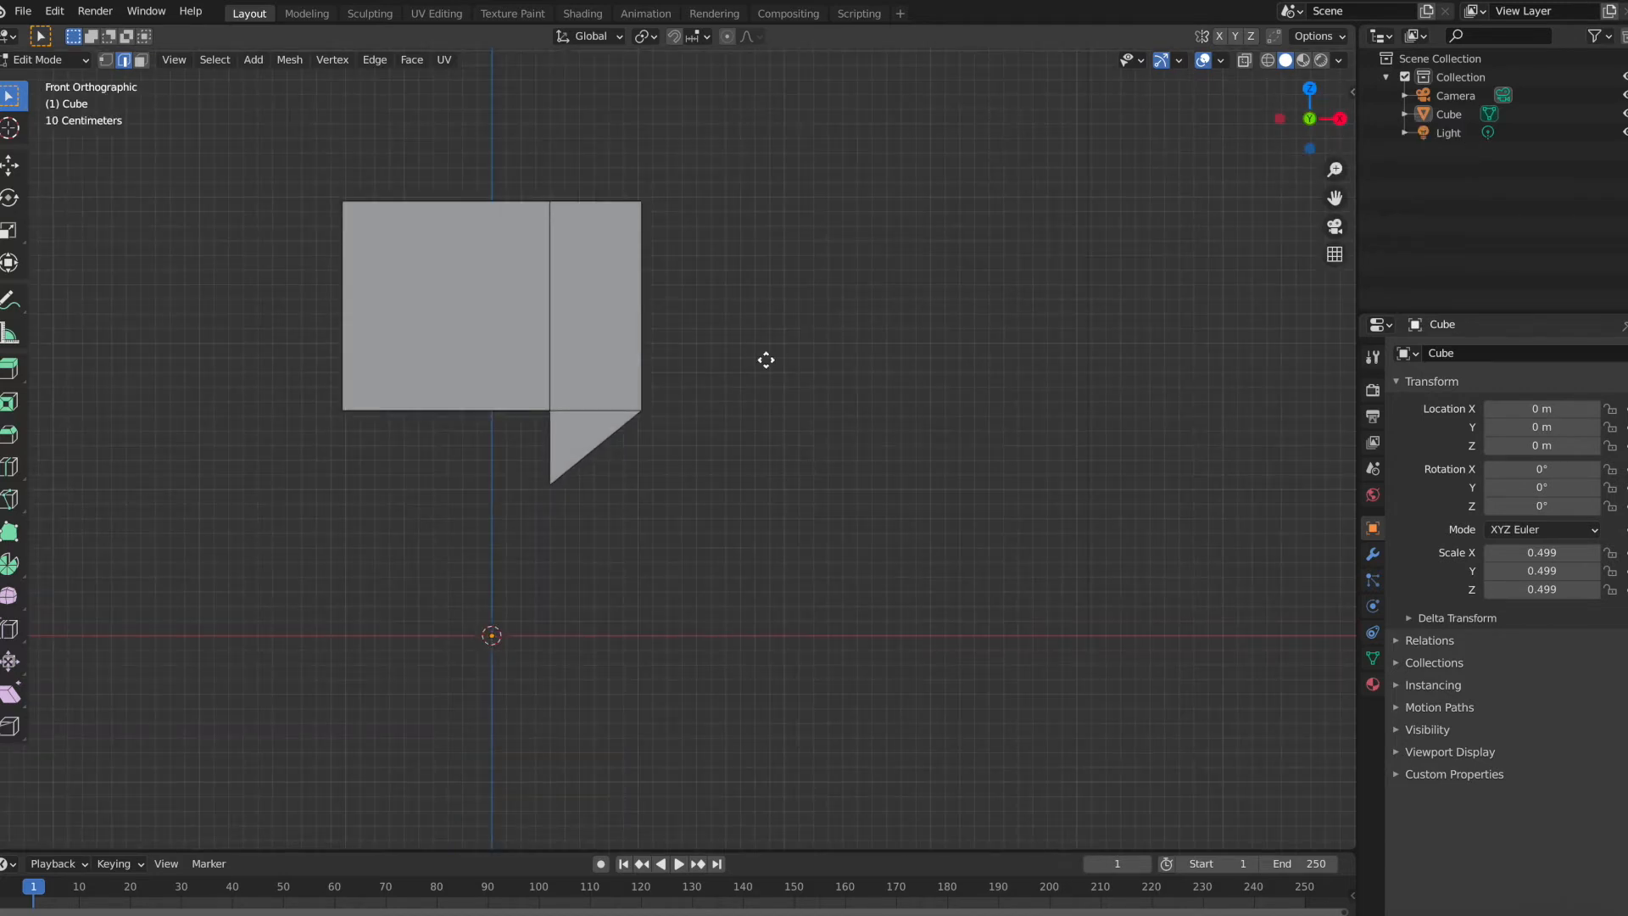
key("g")
key("z")
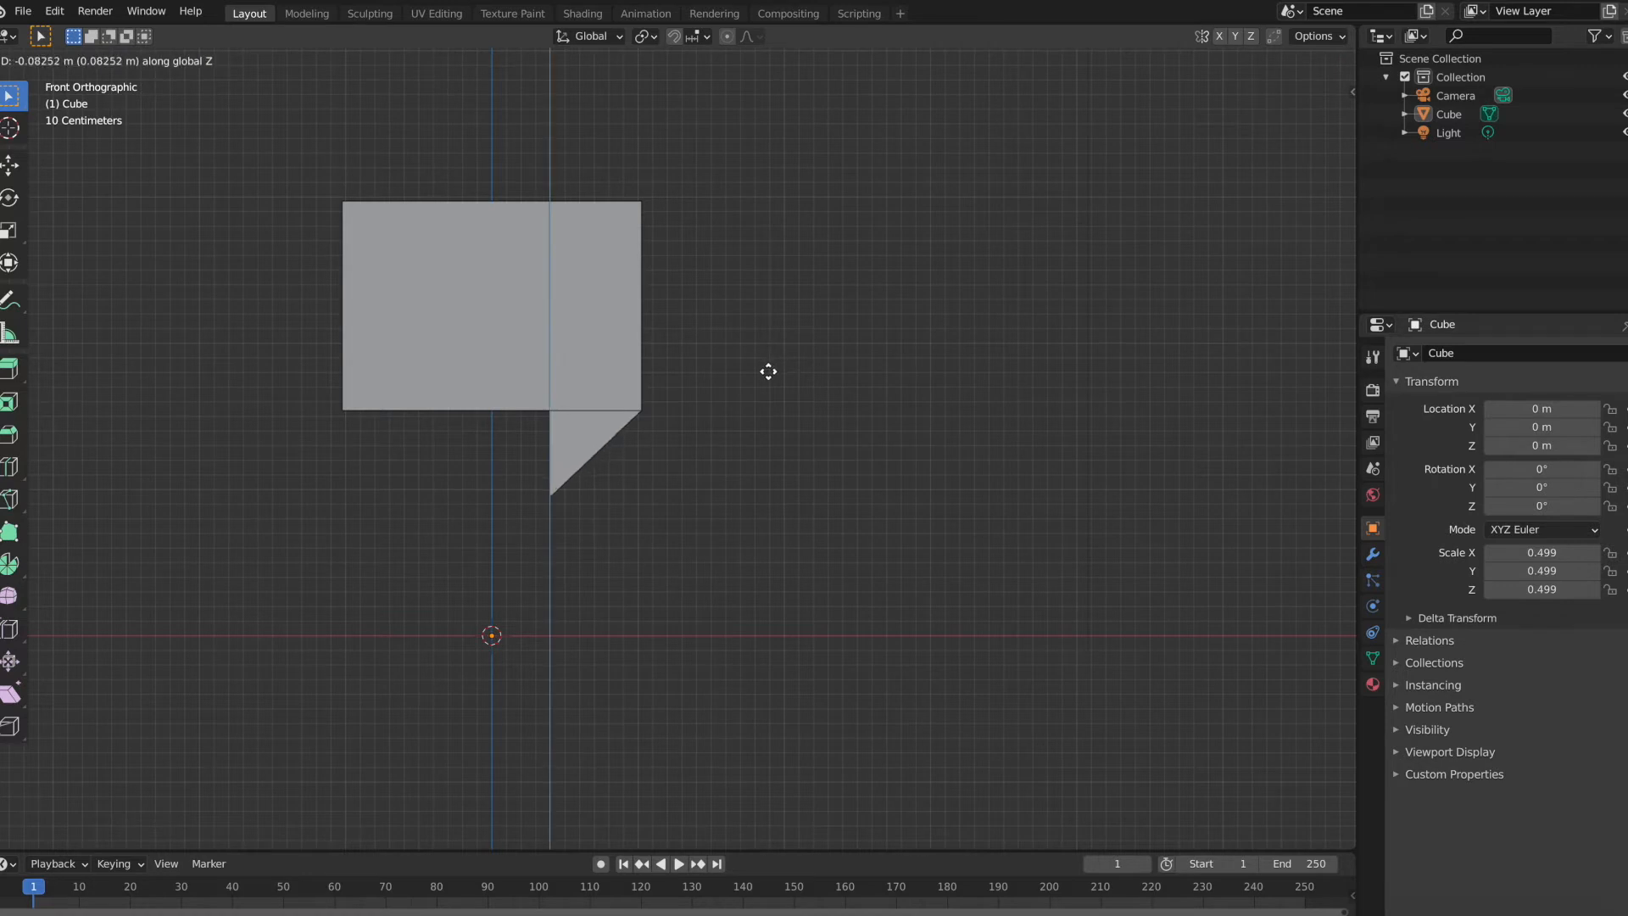
left_click(768, 371)
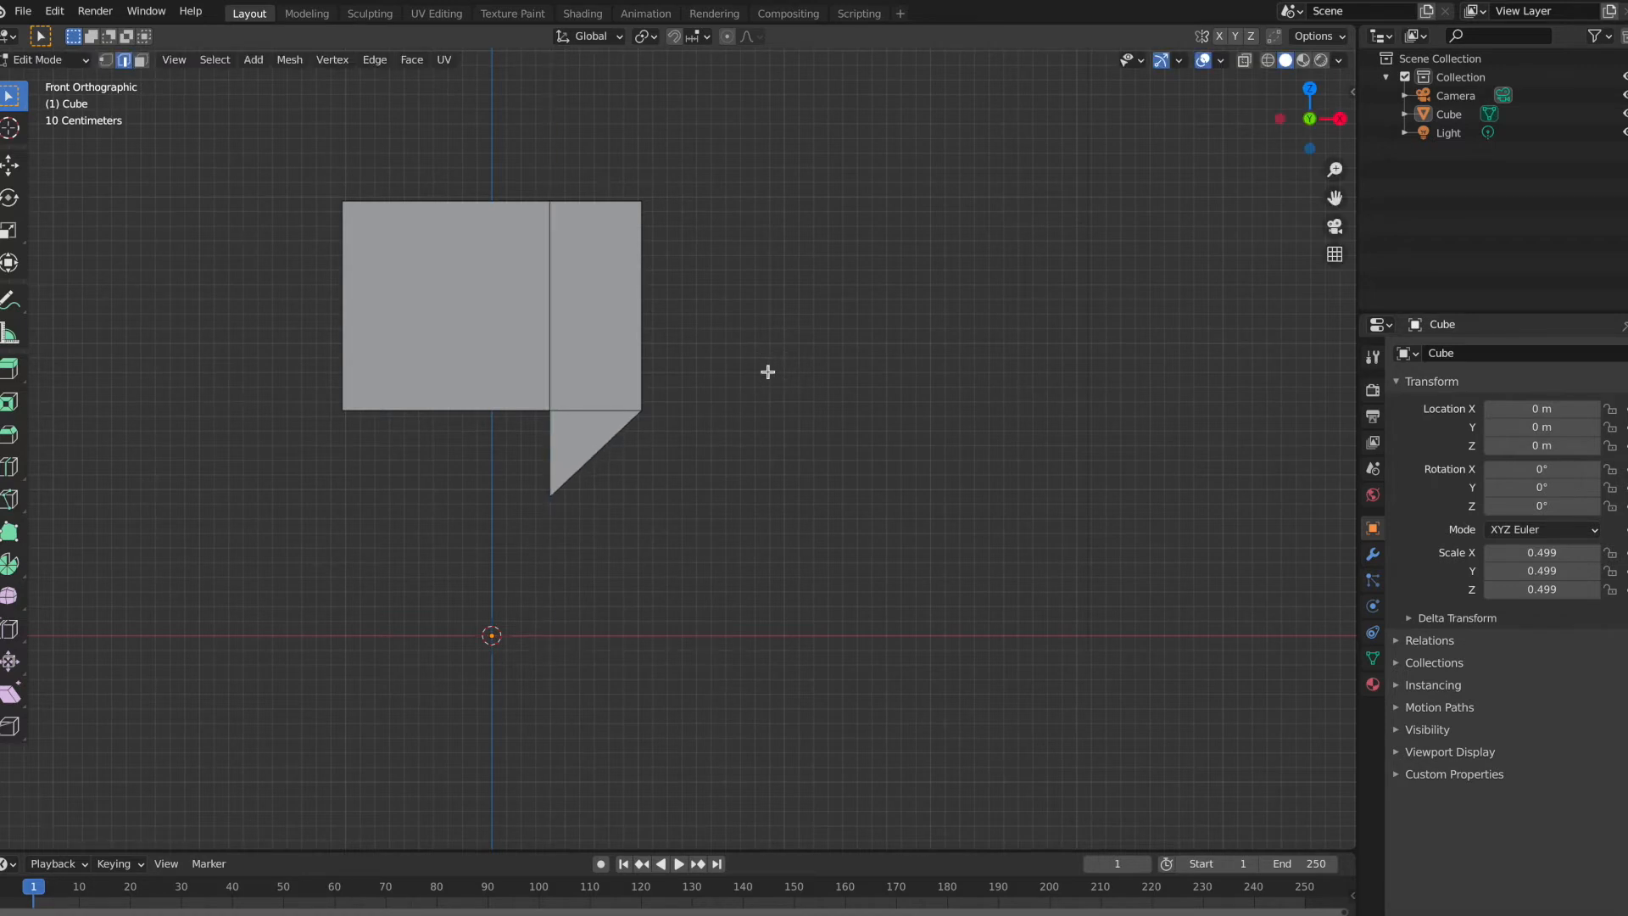
Step: With X-ray on, circle-select the vertical edges of the loop cut and tail, move them about -0.027 m along X, and turn X-ray off
scroll(768, 371, "down", 1)
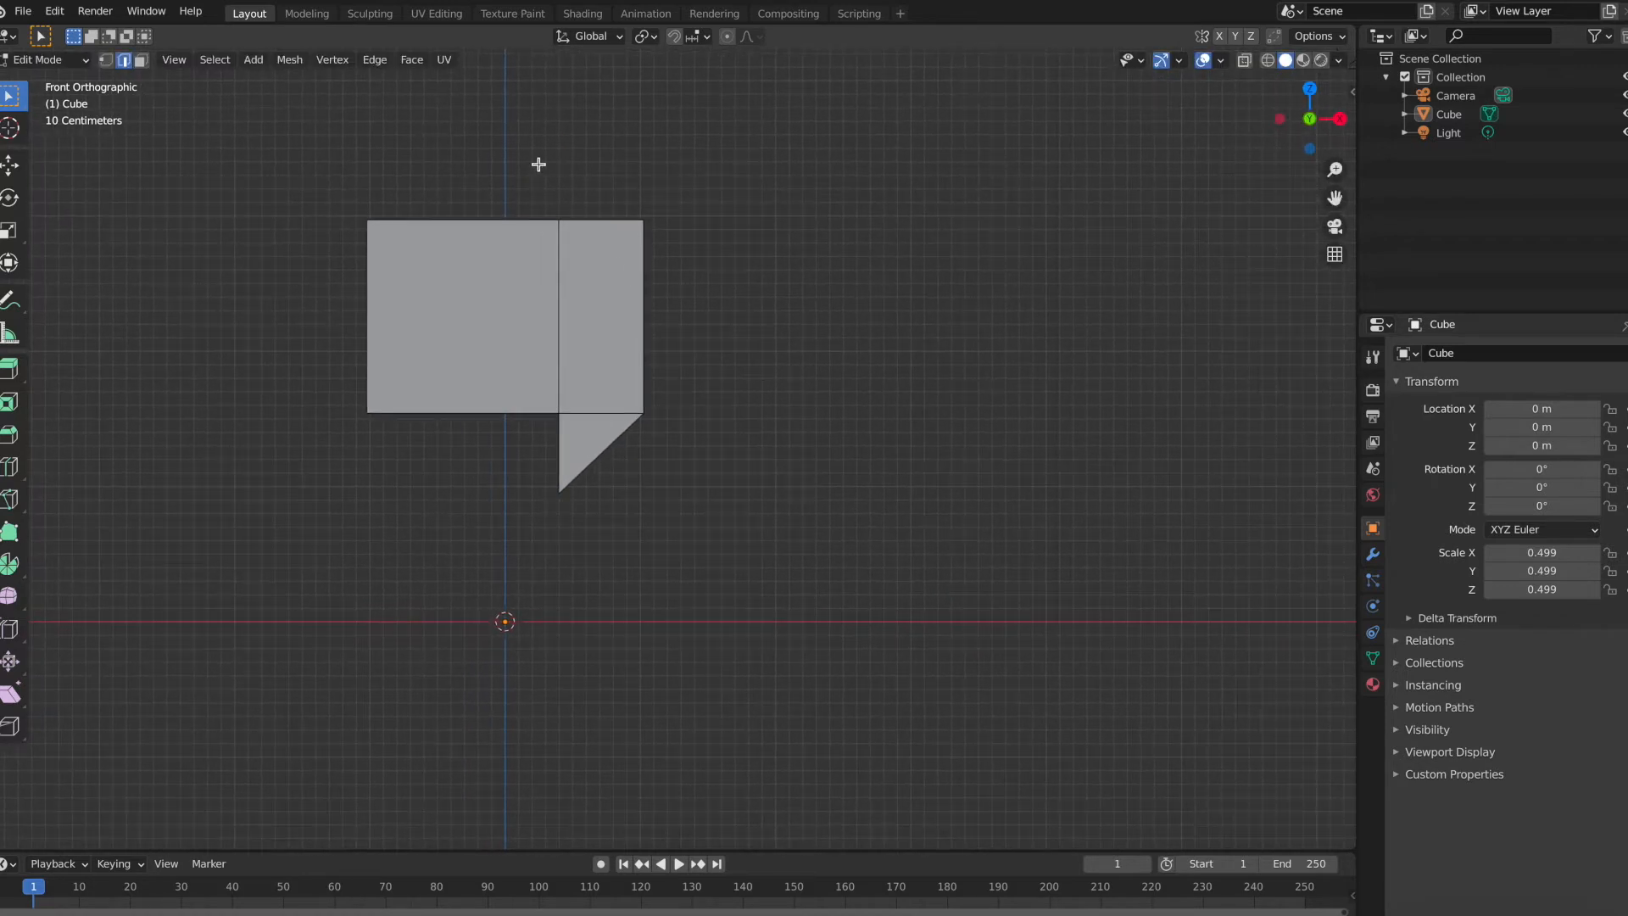
left_click(1245, 62)
key("c")
left_click_drag(534, 199, 560, 619)
right_click(575, 563)
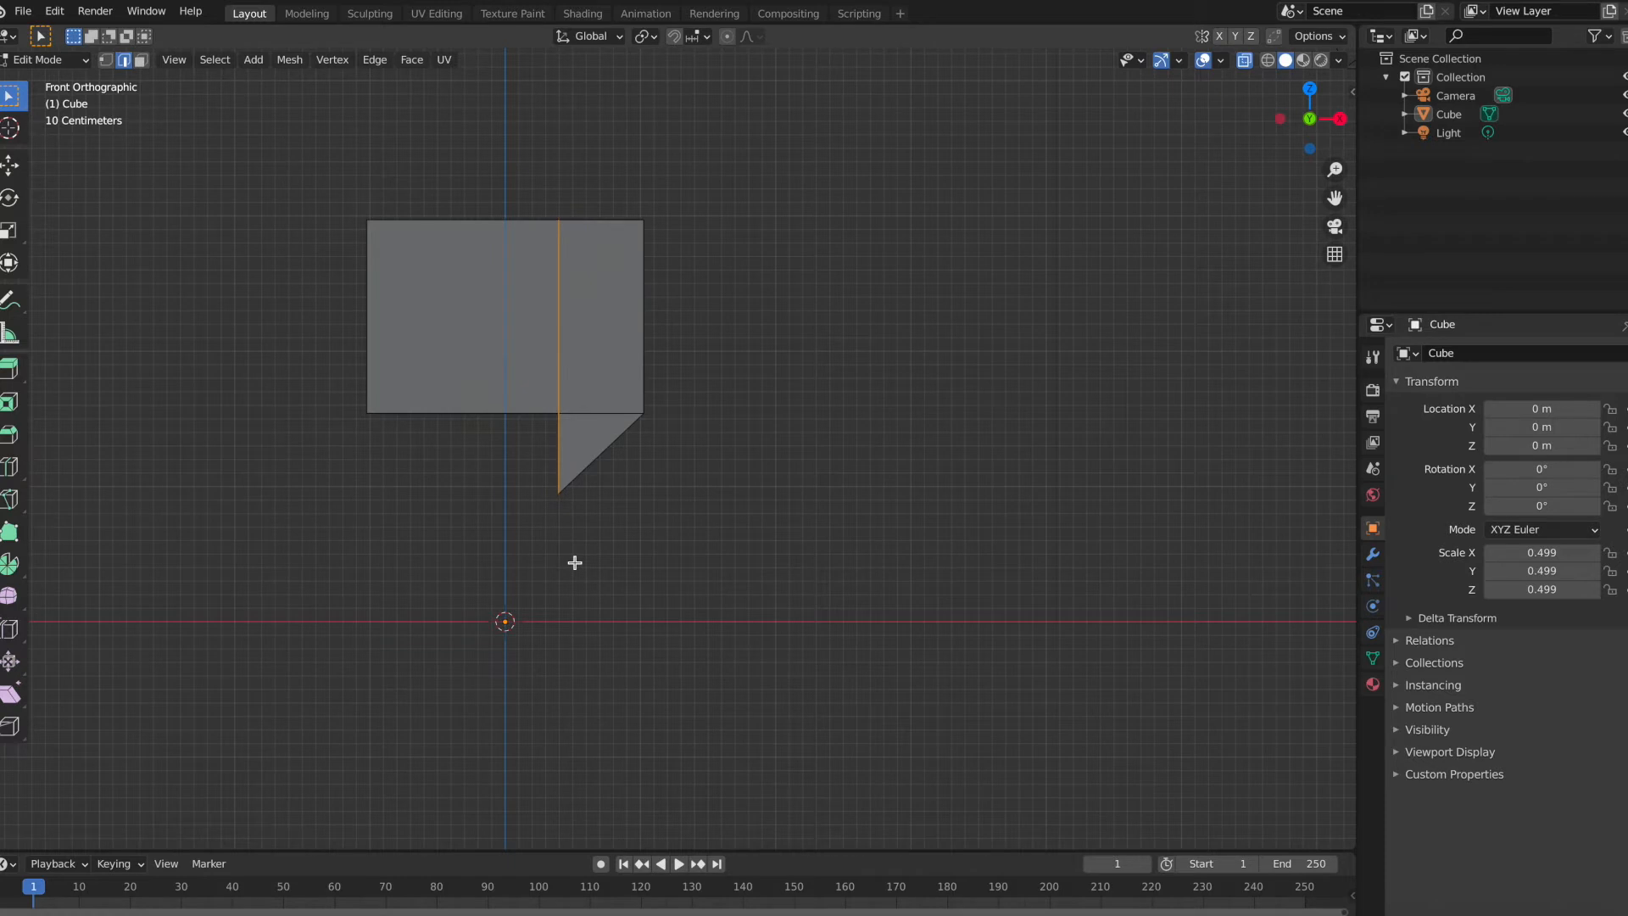
key("g")
key("x")
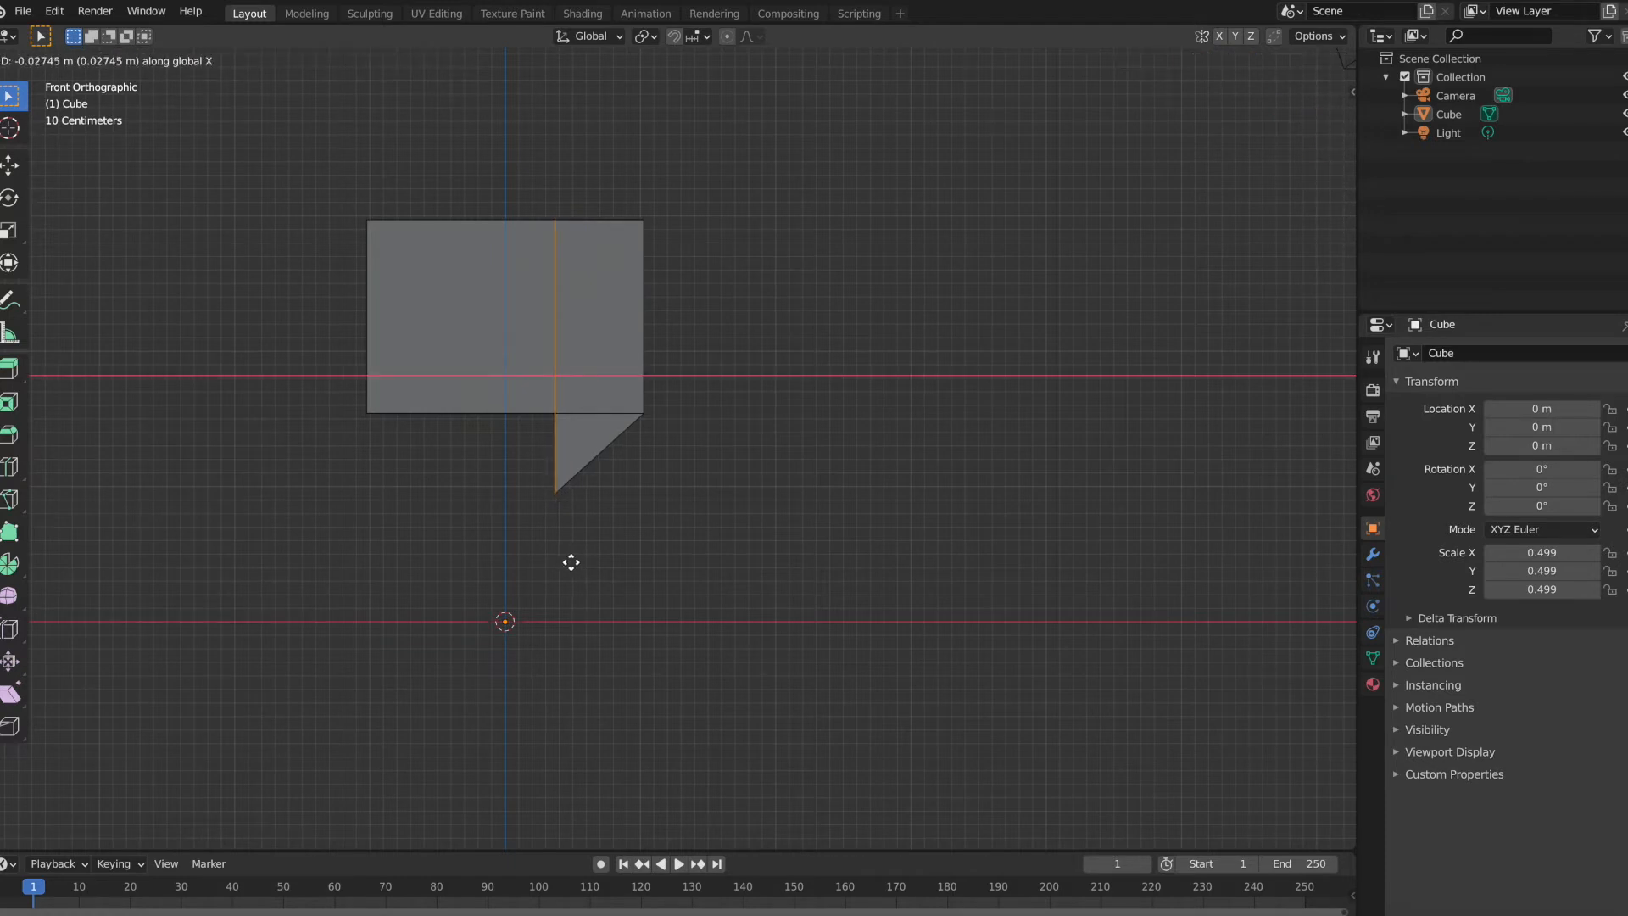
left_click(571, 563)
left_click(571, 562)
middle_click_drag(571, 563, 571, 564)
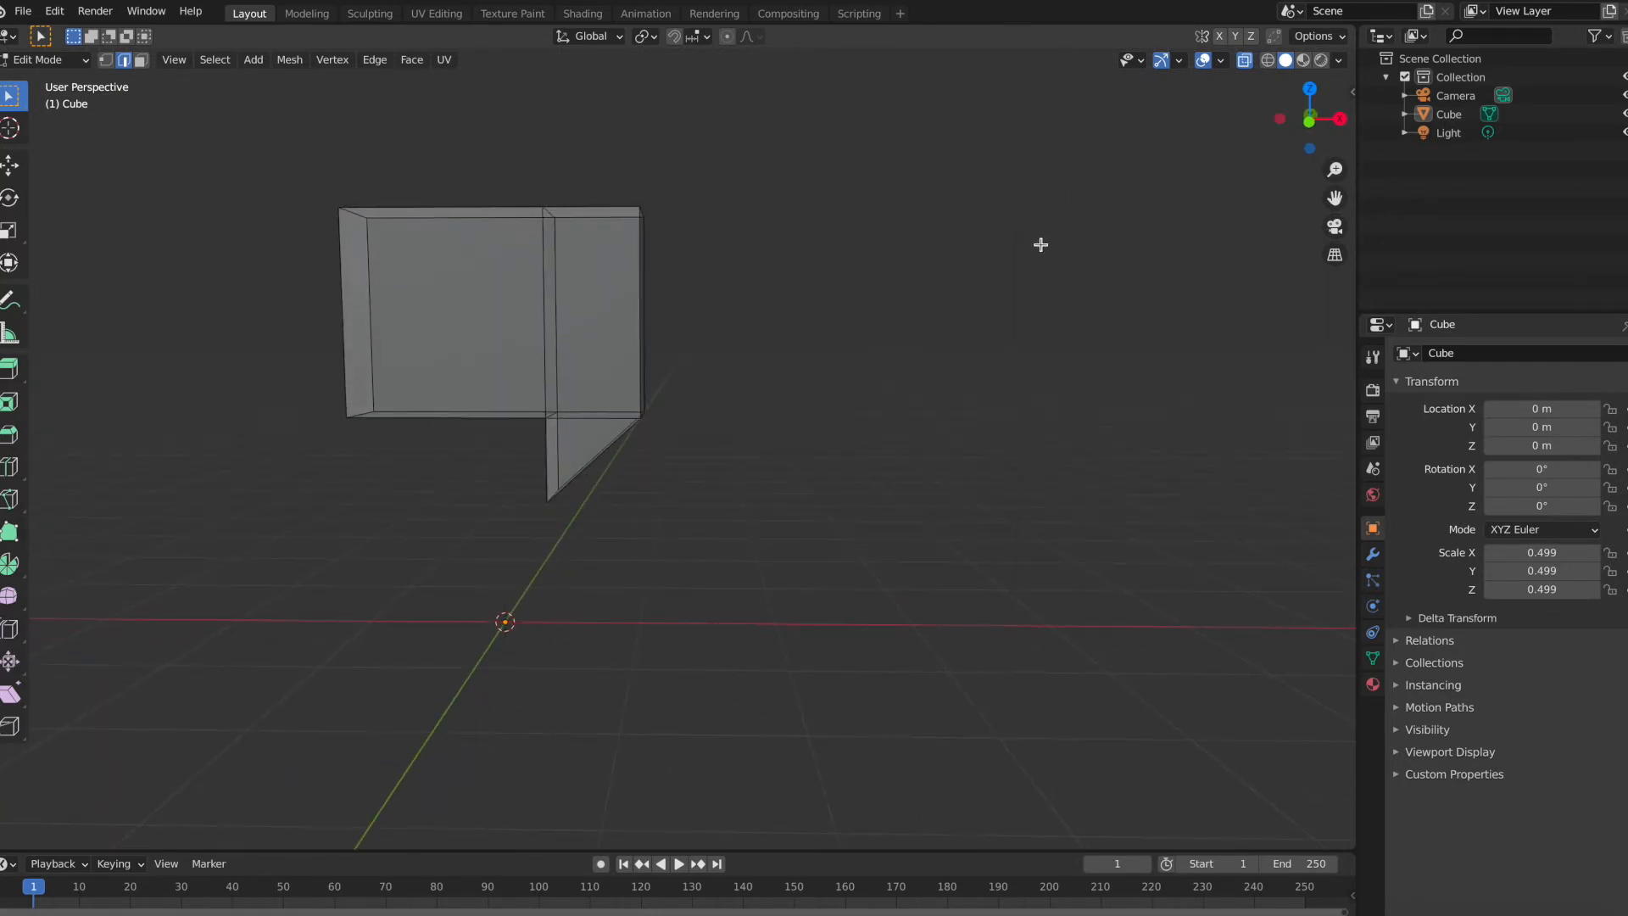
left_click(1246, 61)
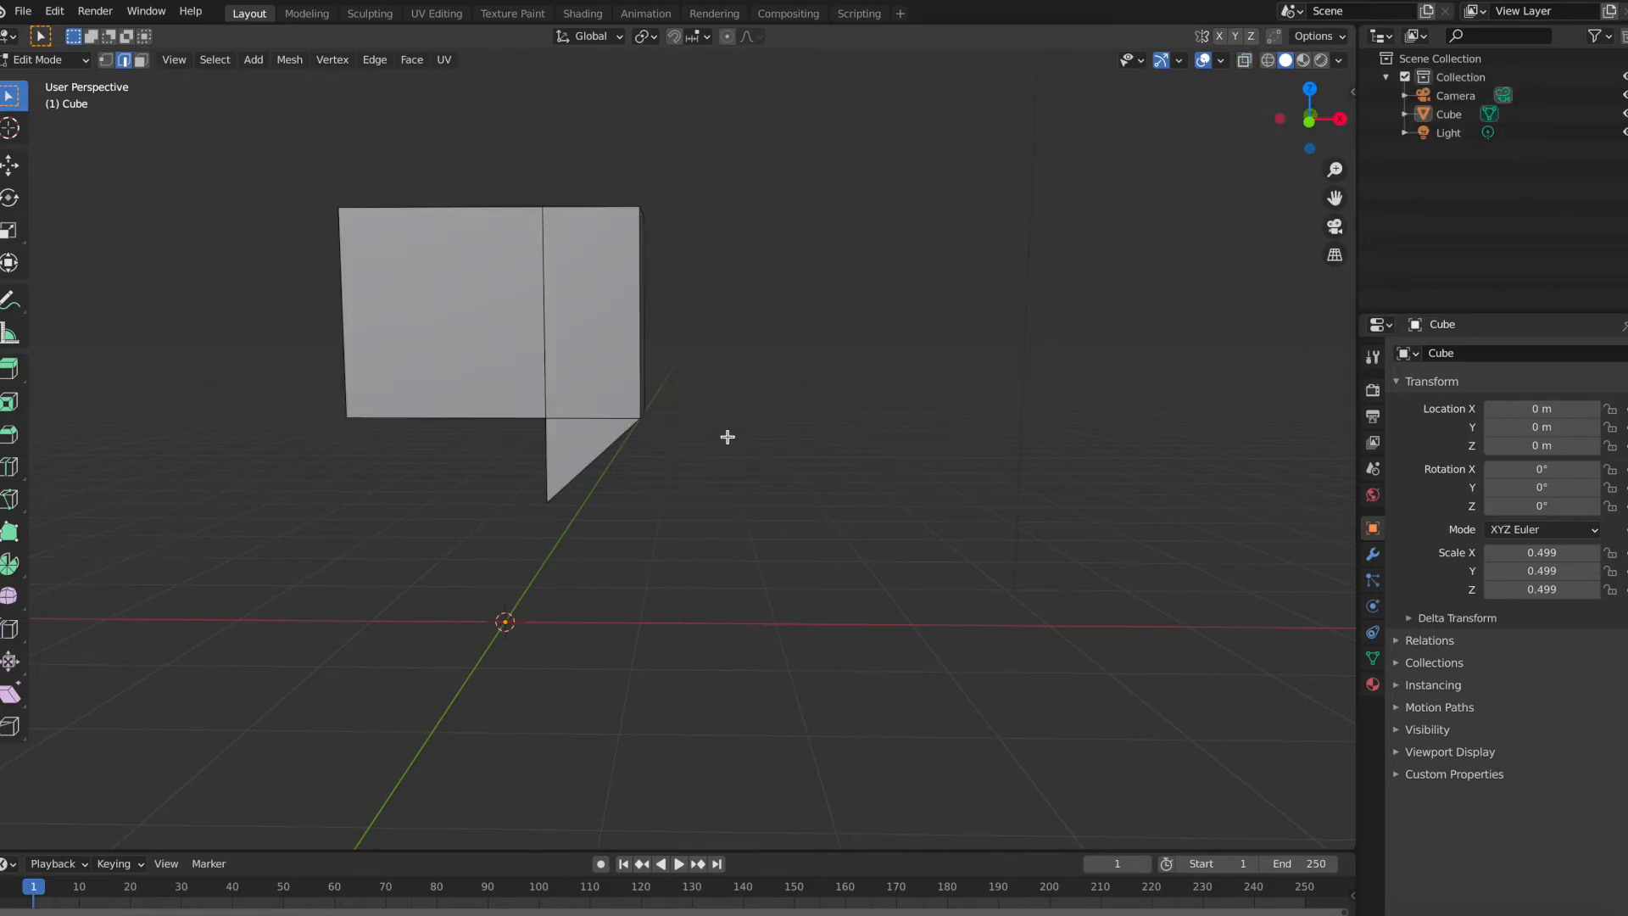
Step: Examine the block and its pointed tail from the front, back, sides and underneath
scroll(746, 451, "right", 5)
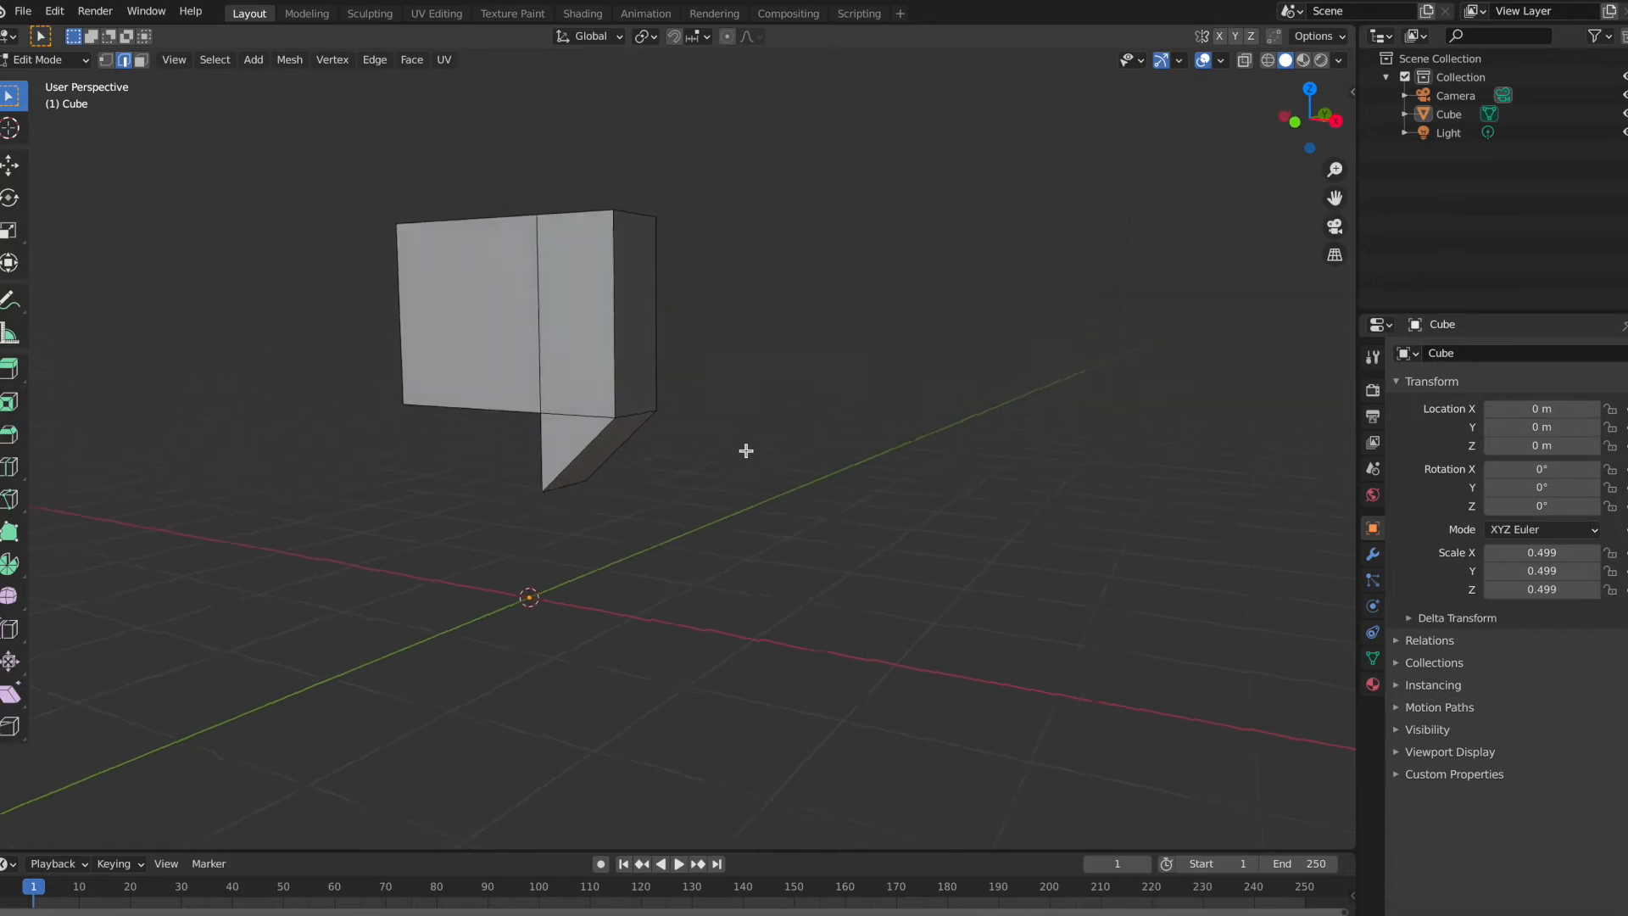
scroll(746, 451, "left", 3)
scroll(747, 451, "down", 2)
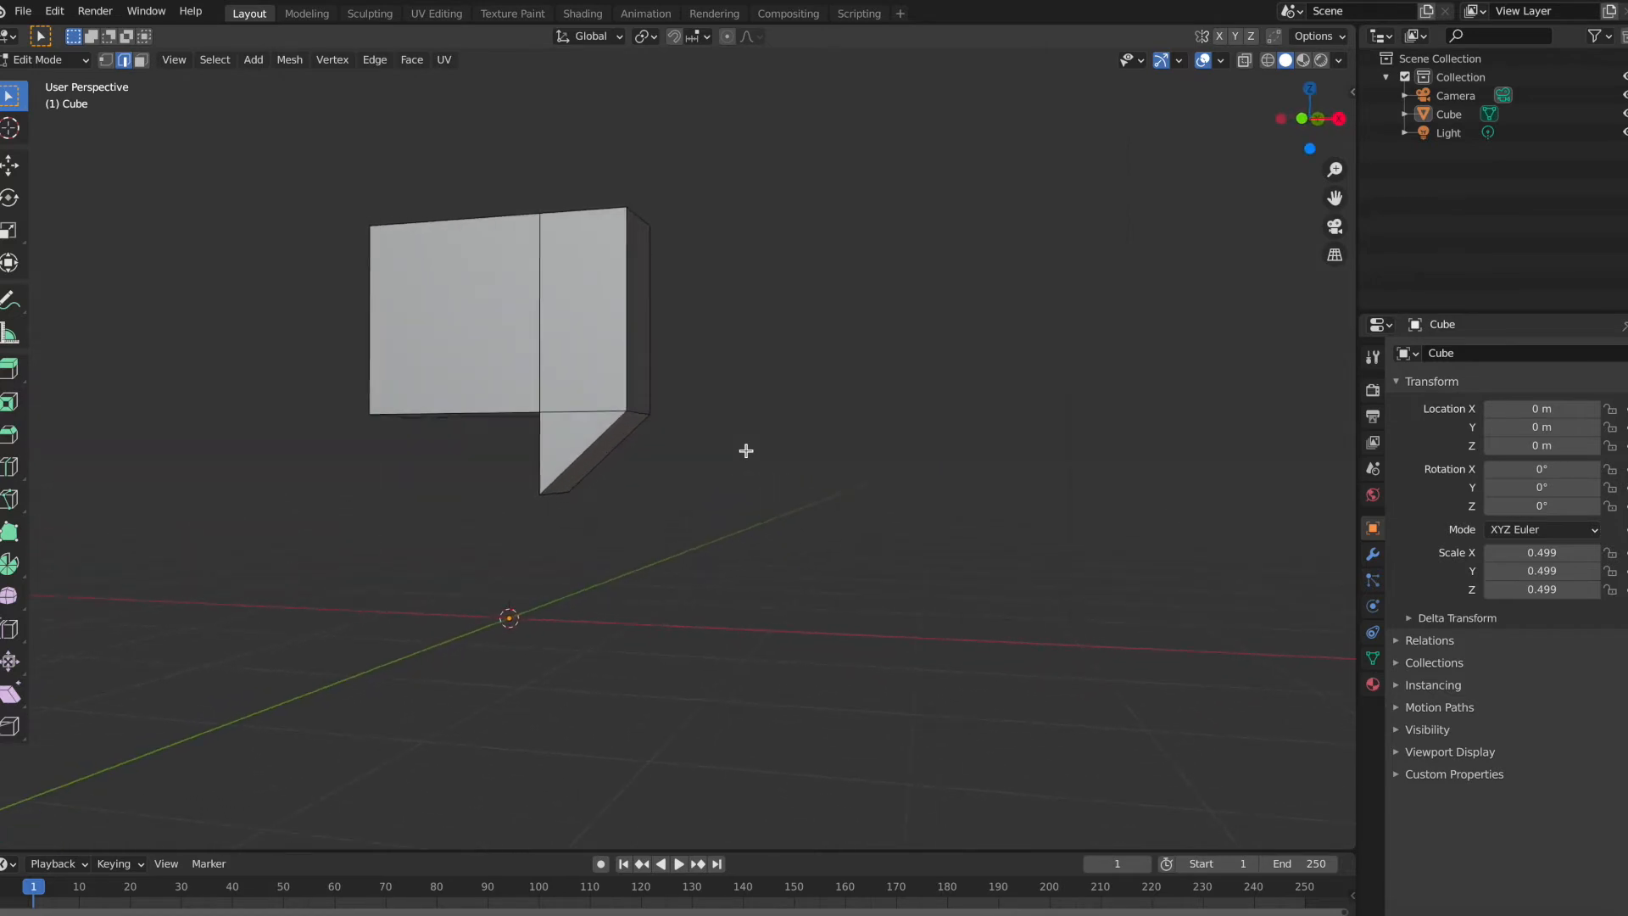
scroll(746, 451, "left", 3)
scroll(746, 451, "right", 4)
scroll(746, 451, "down", 4)
scroll(747, 451, "left", 3)
scroll(747, 451, "left", 4)
scroll(746, 451, "up", 1)
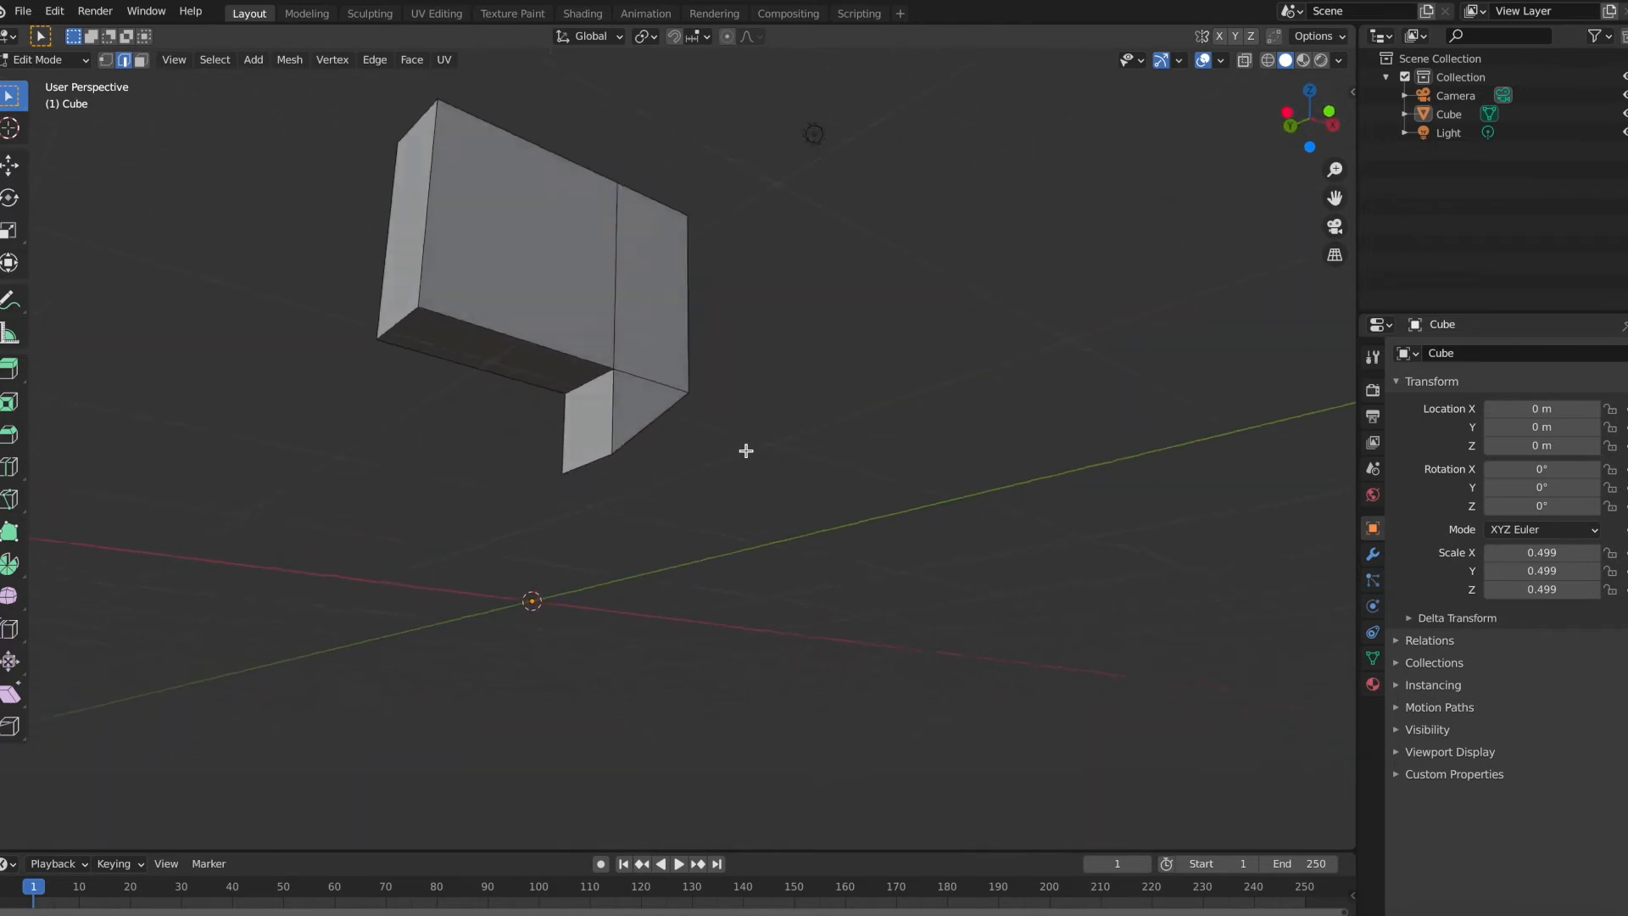
scroll(746, 452, "right", 5)
scroll(746, 451, "up", 4)
scroll(746, 451, "up", 4)
scroll(746, 451, "right", 4)
scroll(746, 451, "left", 8)
scroll(746, 451, "left", 7)
scroll(747, 451, "down", 5)
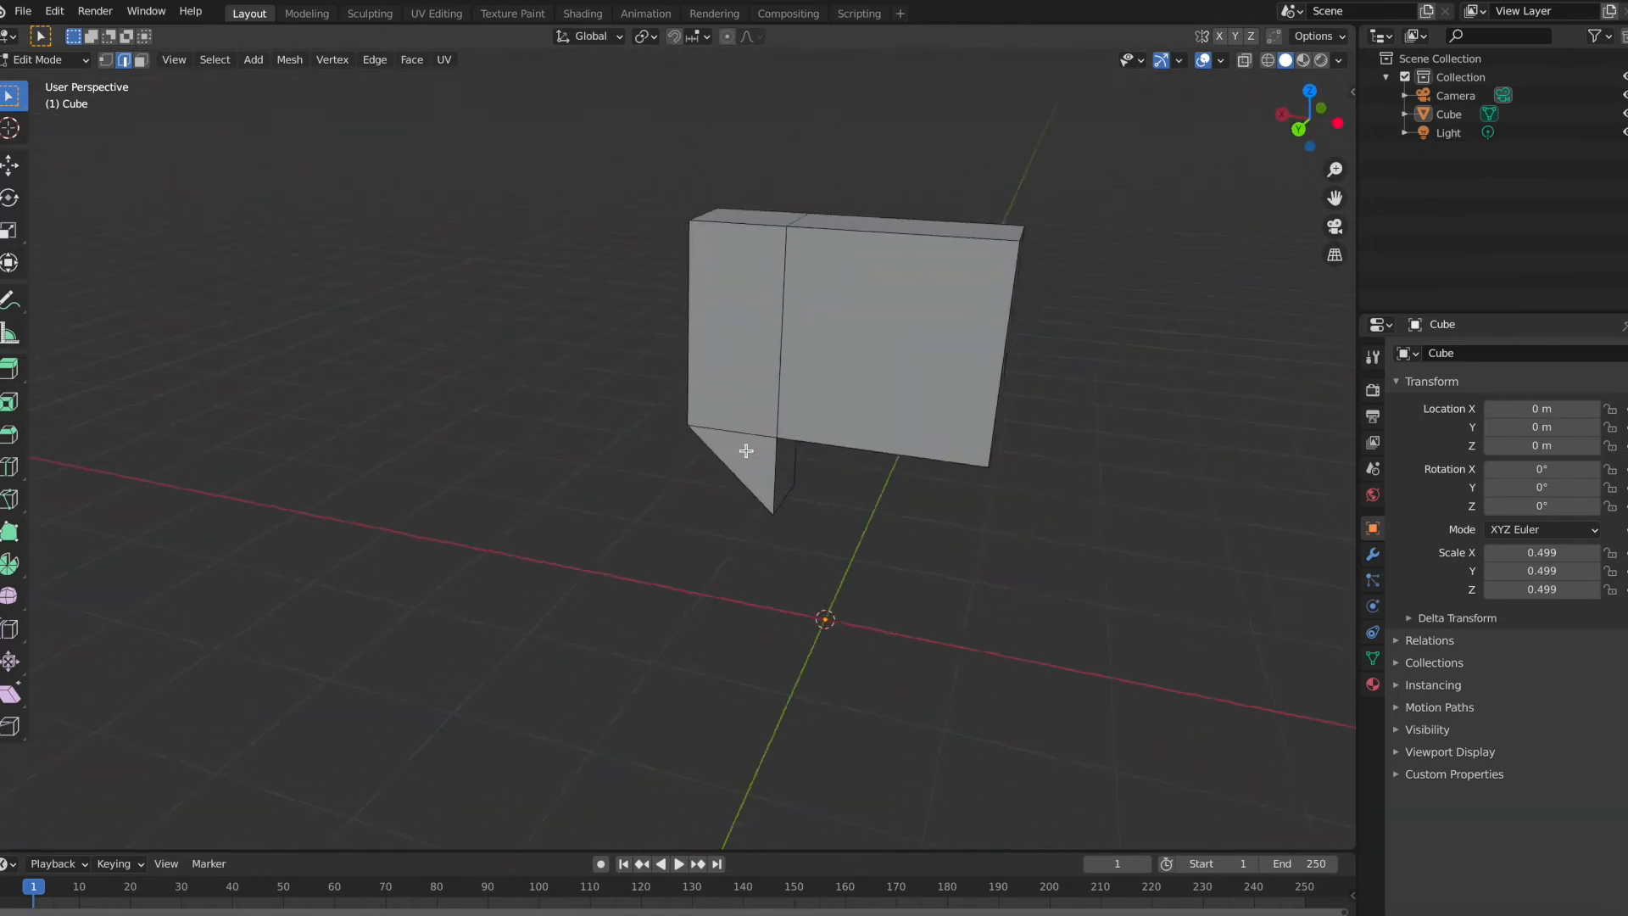
scroll(747, 451, "right", 4)
scroll(746, 451, "right", 8)
scroll(746, 451, "up", 4)
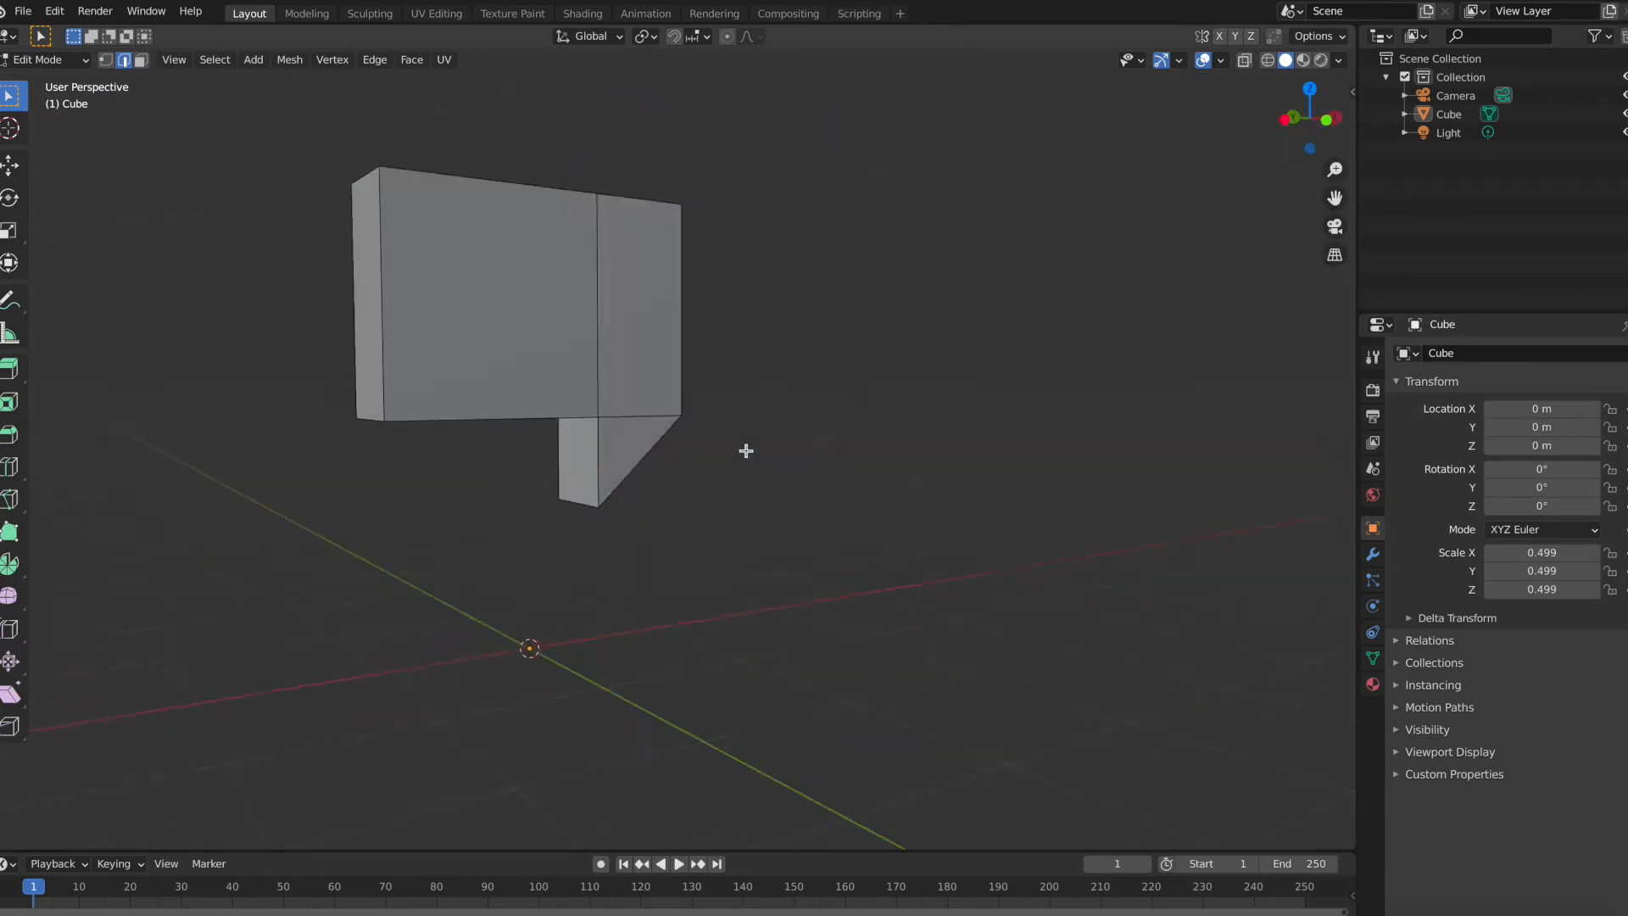
scroll(746, 452, "down", 1)
scroll(747, 451, "left", 1)
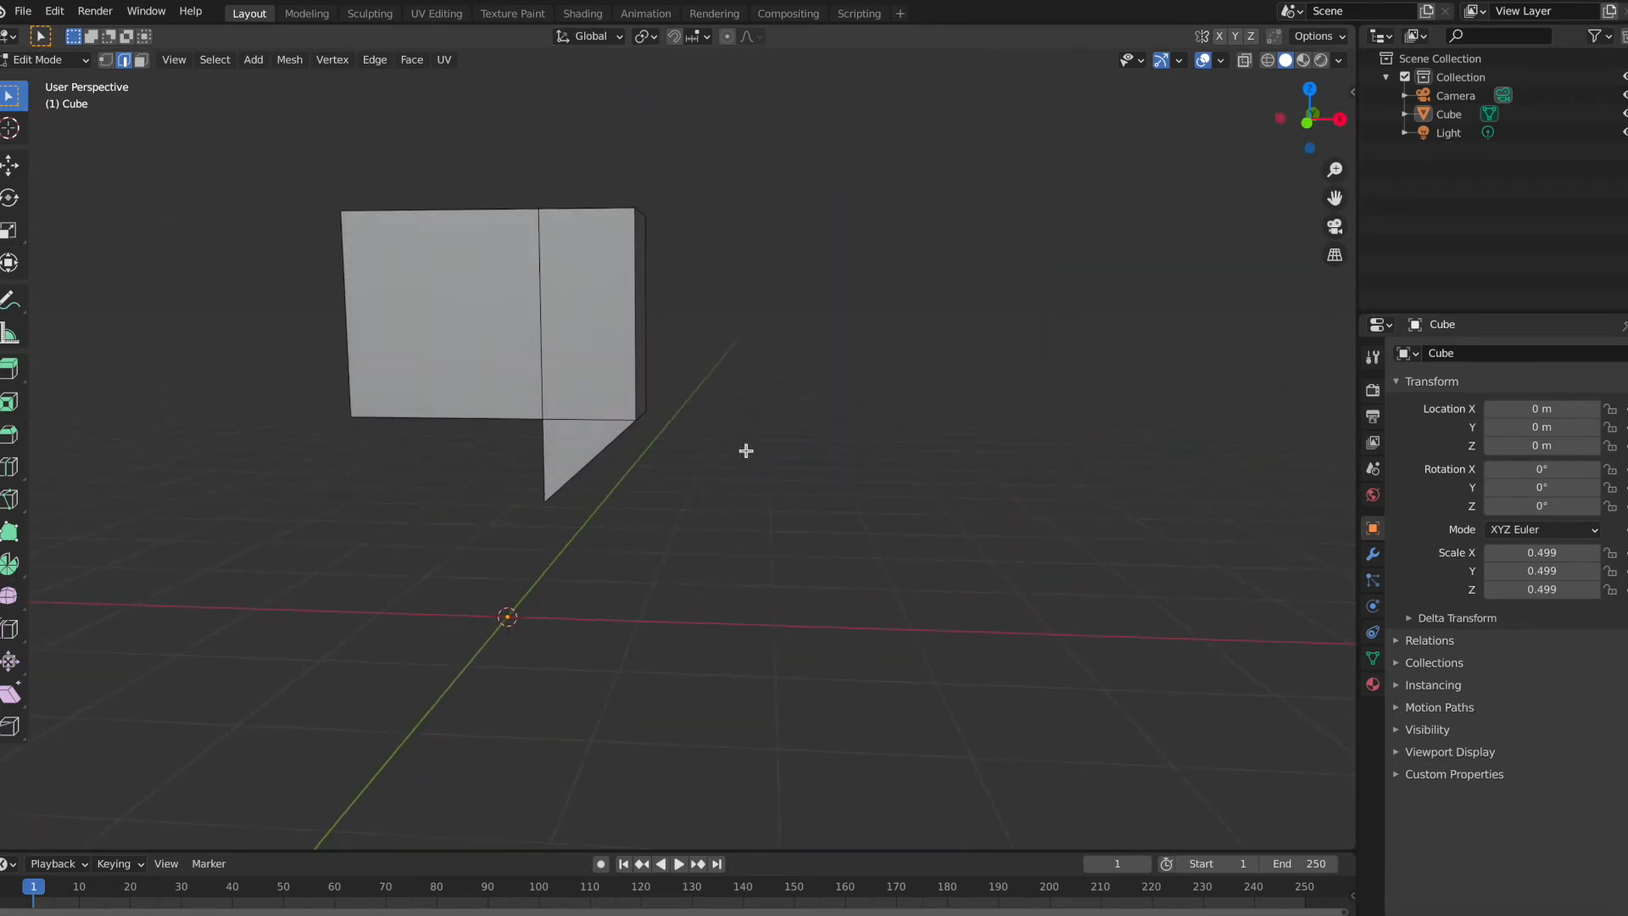
Step: Dissolve the horizontal edges between the block and its tail on both the front and back faces
scroll(746, 451, "right", 2)
left_click(575, 418)
key("ctrl+e")
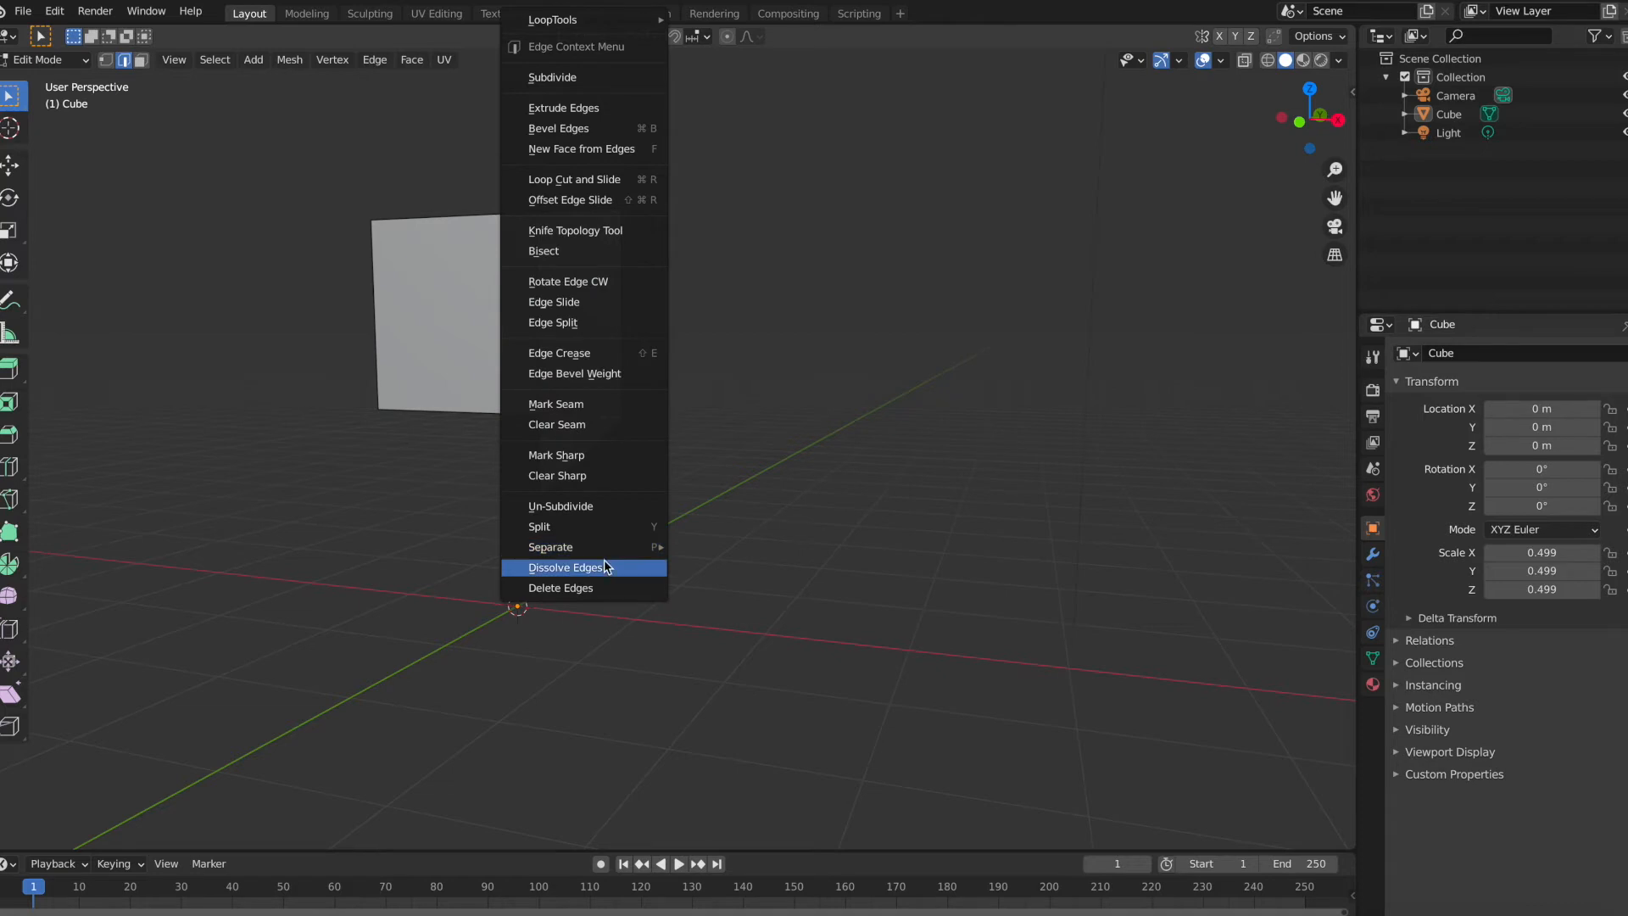
left_click(600, 569)
scroll(603, 567, "right", 2)
scroll(603, 568, "right", 8)
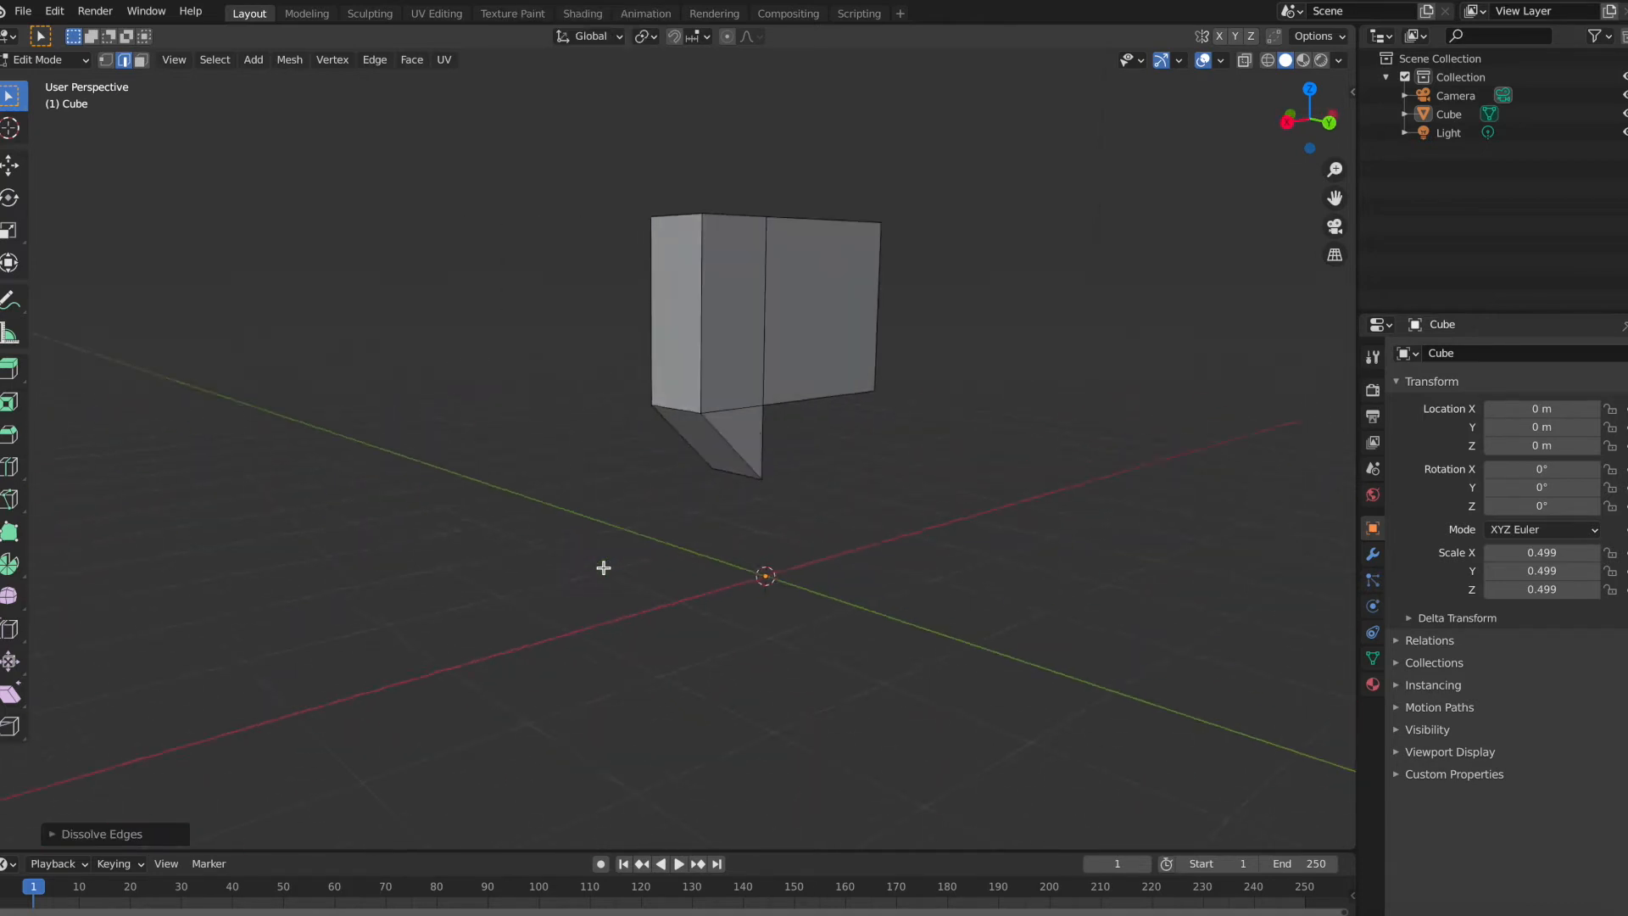
left_click(732, 410)
right_click(732, 410)
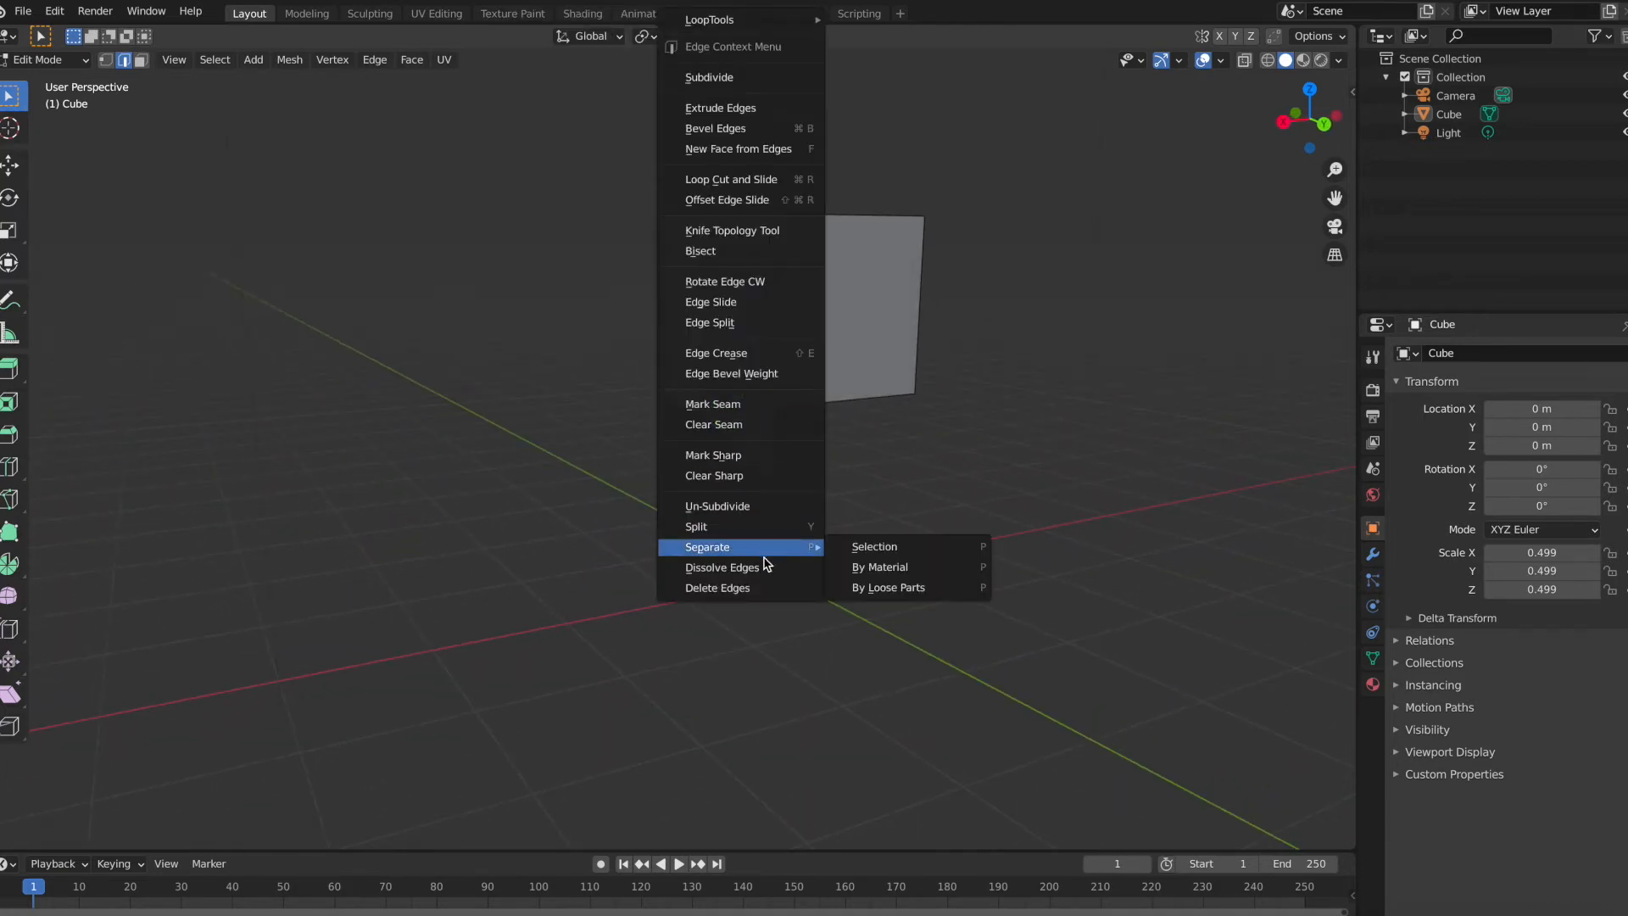
left_click(765, 567)
Step: Select the entire mesh and bevel all its edges with a width of about 0.313 m
scroll(765, 565, "right", 10)
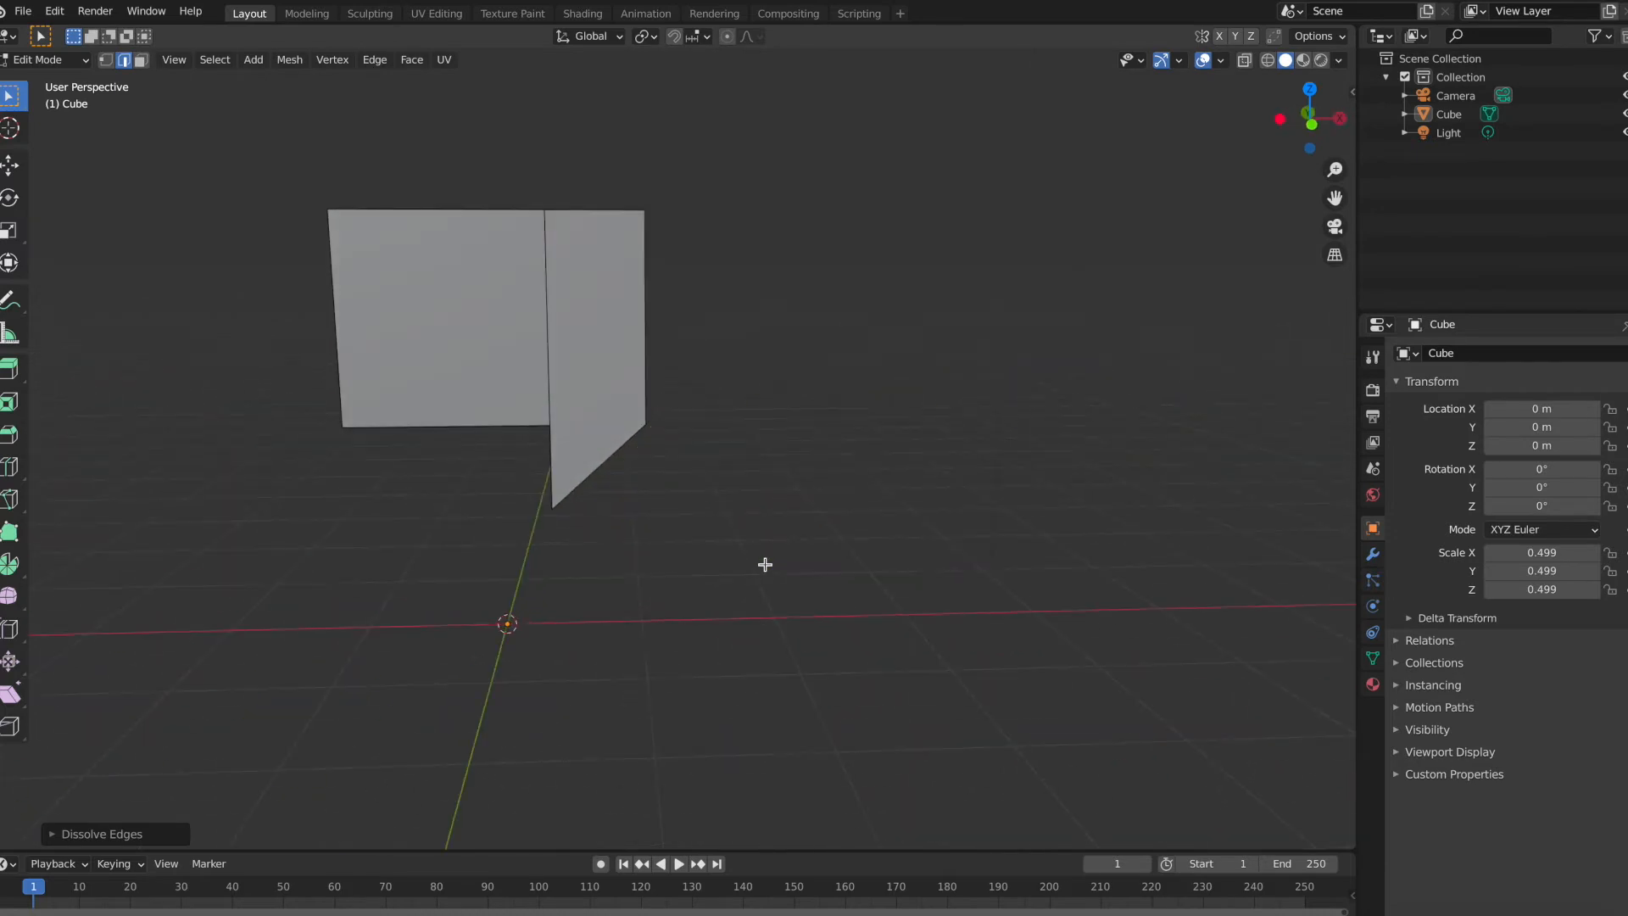
scroll(765, 565, "right", 6)
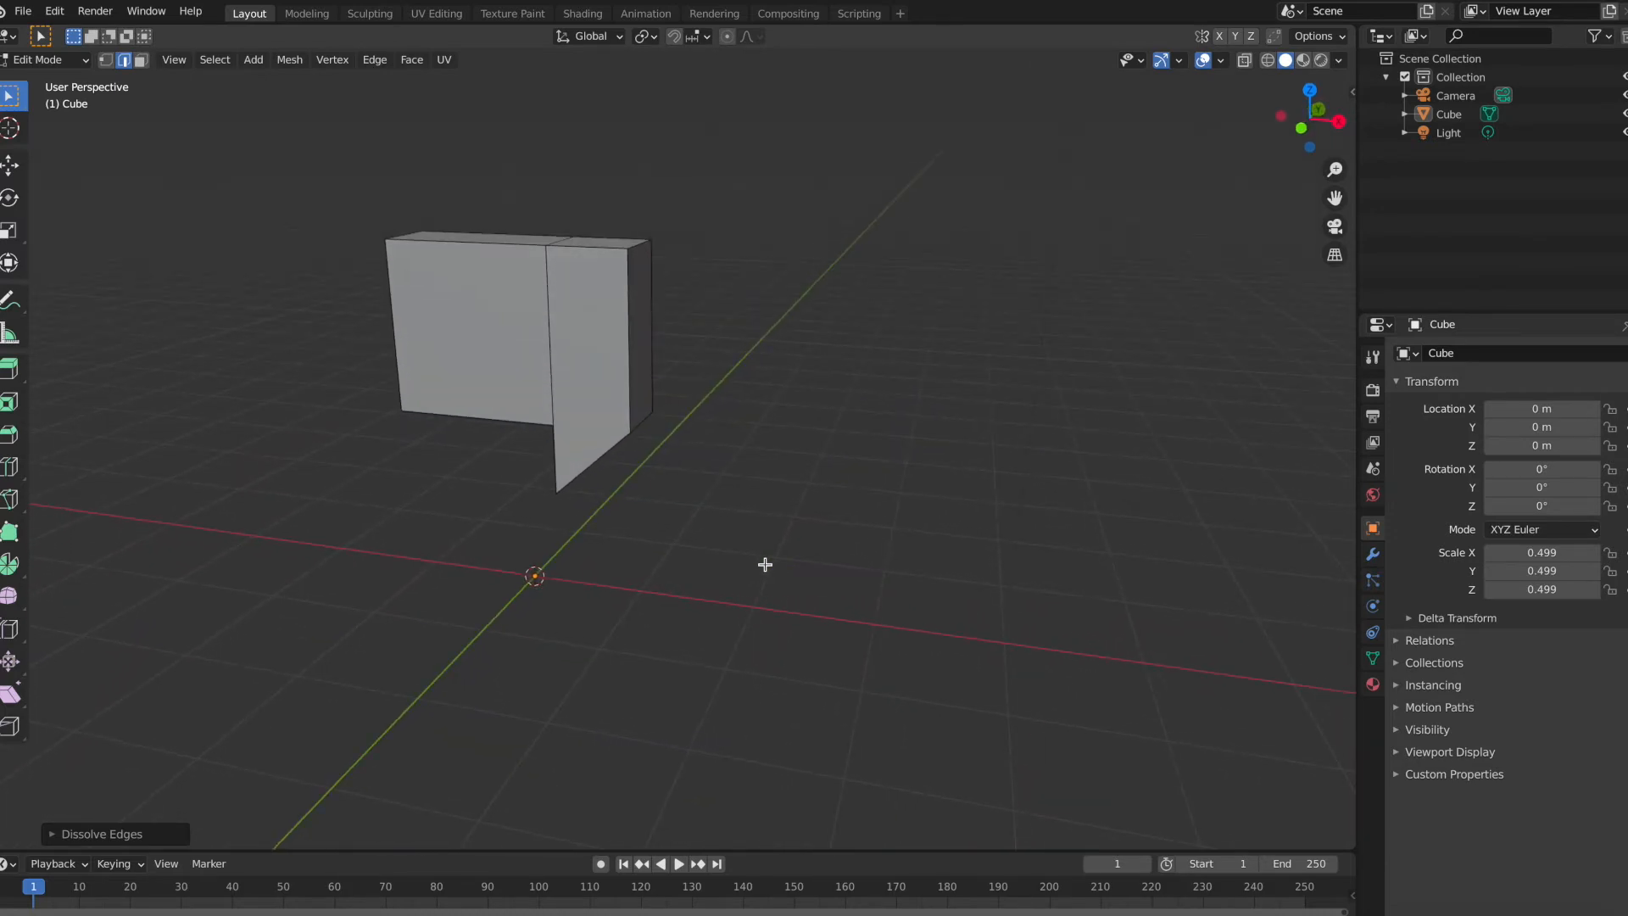
key("a")
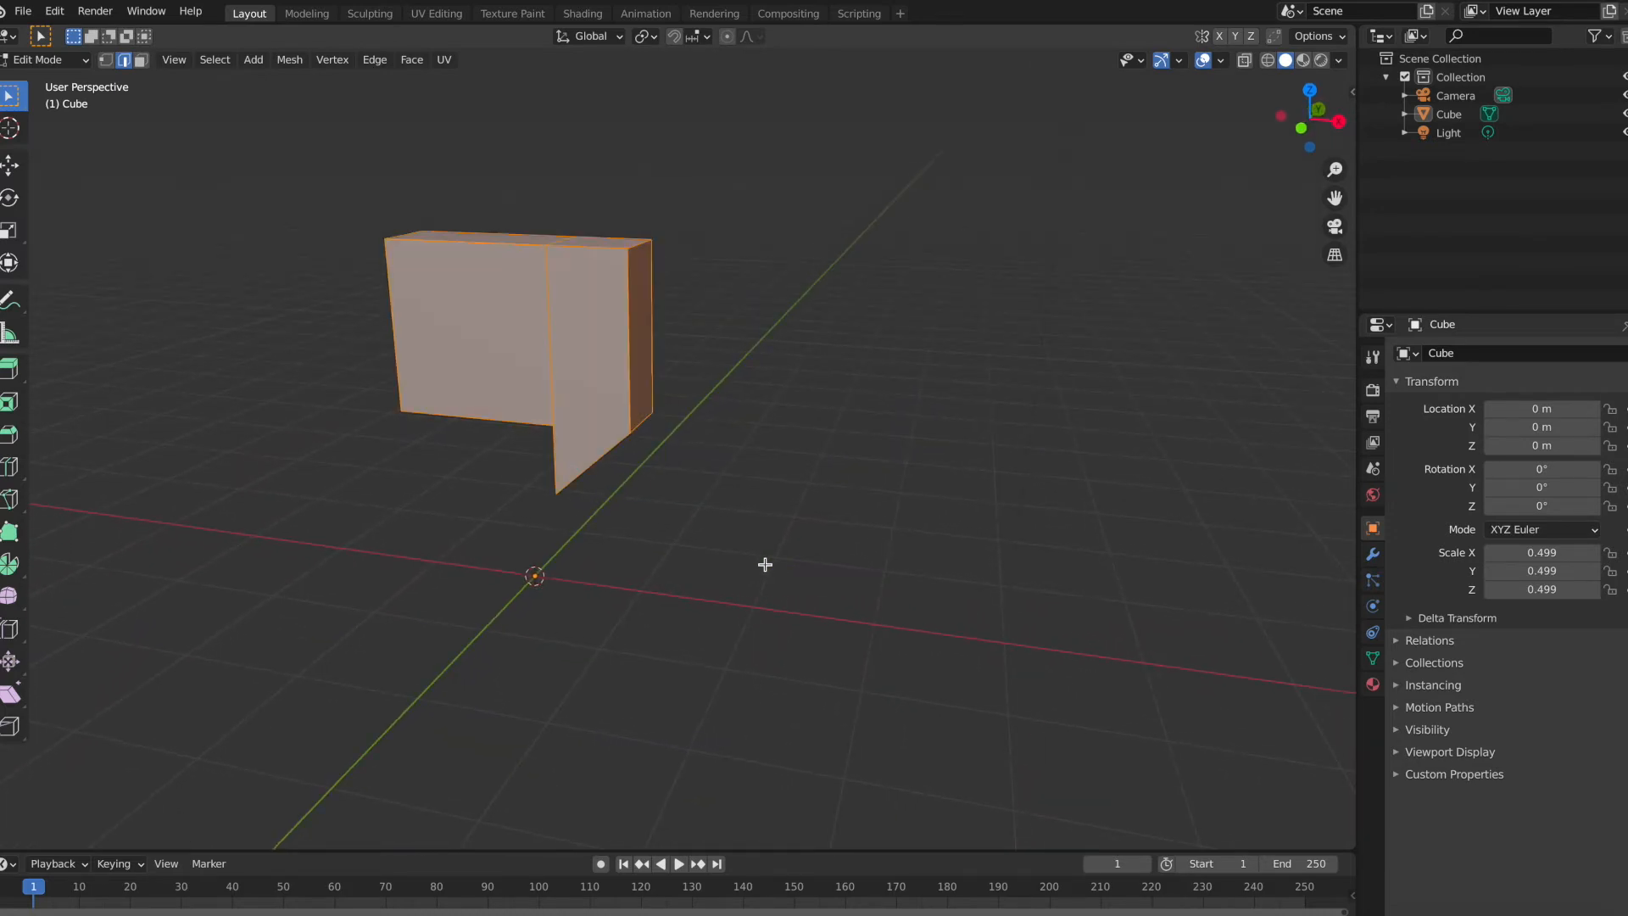
key("k")
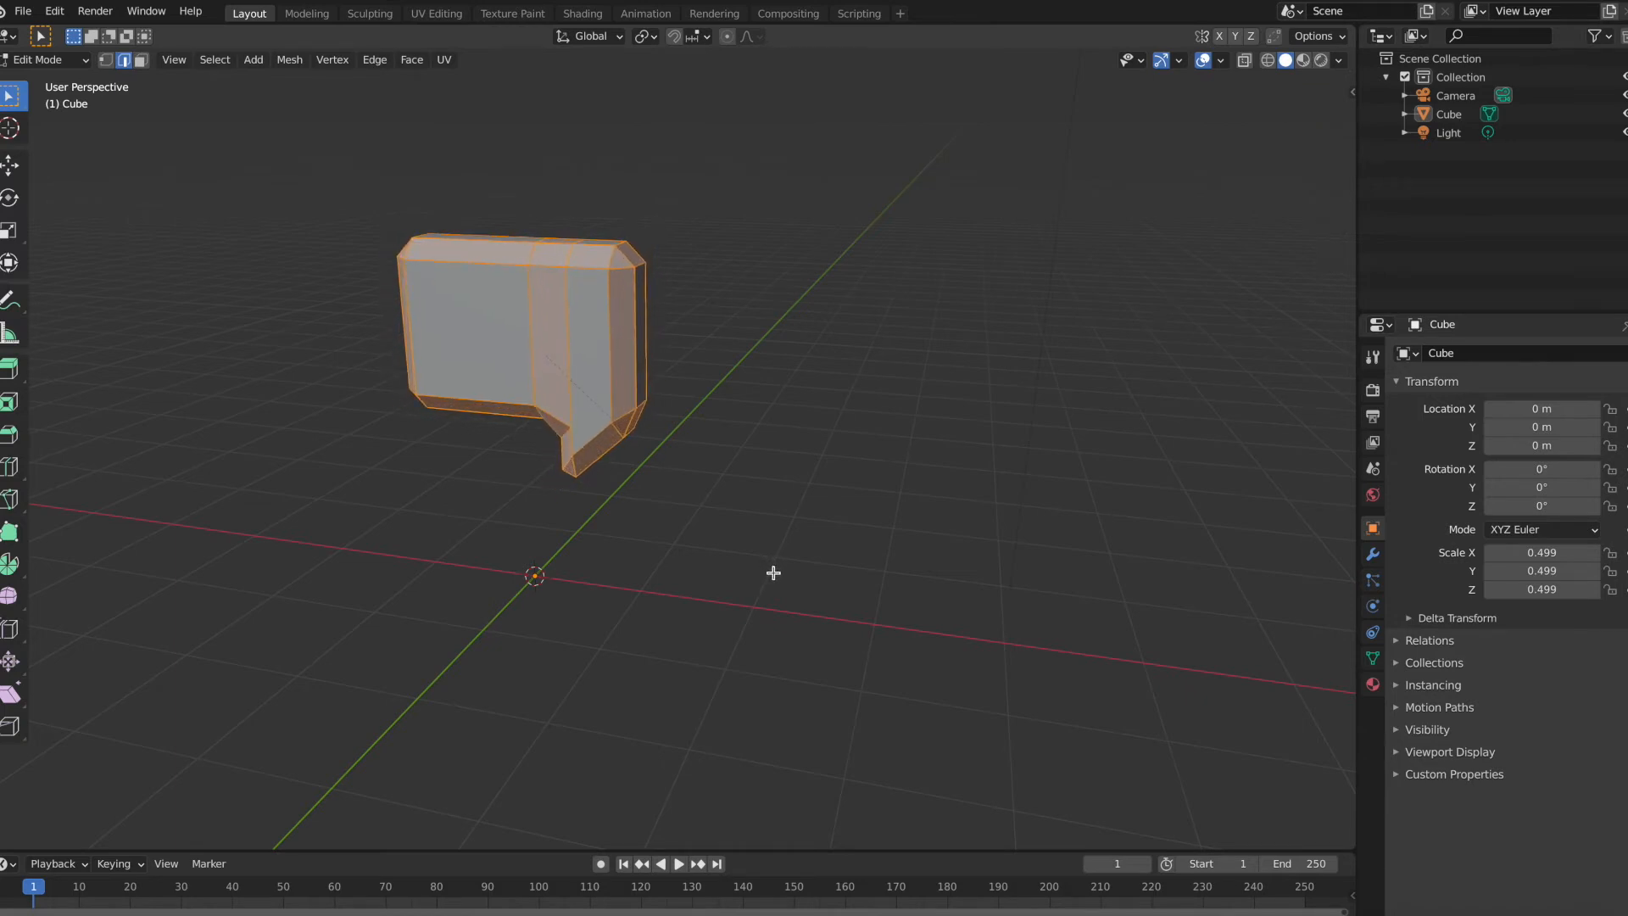
left_click(774, 572)
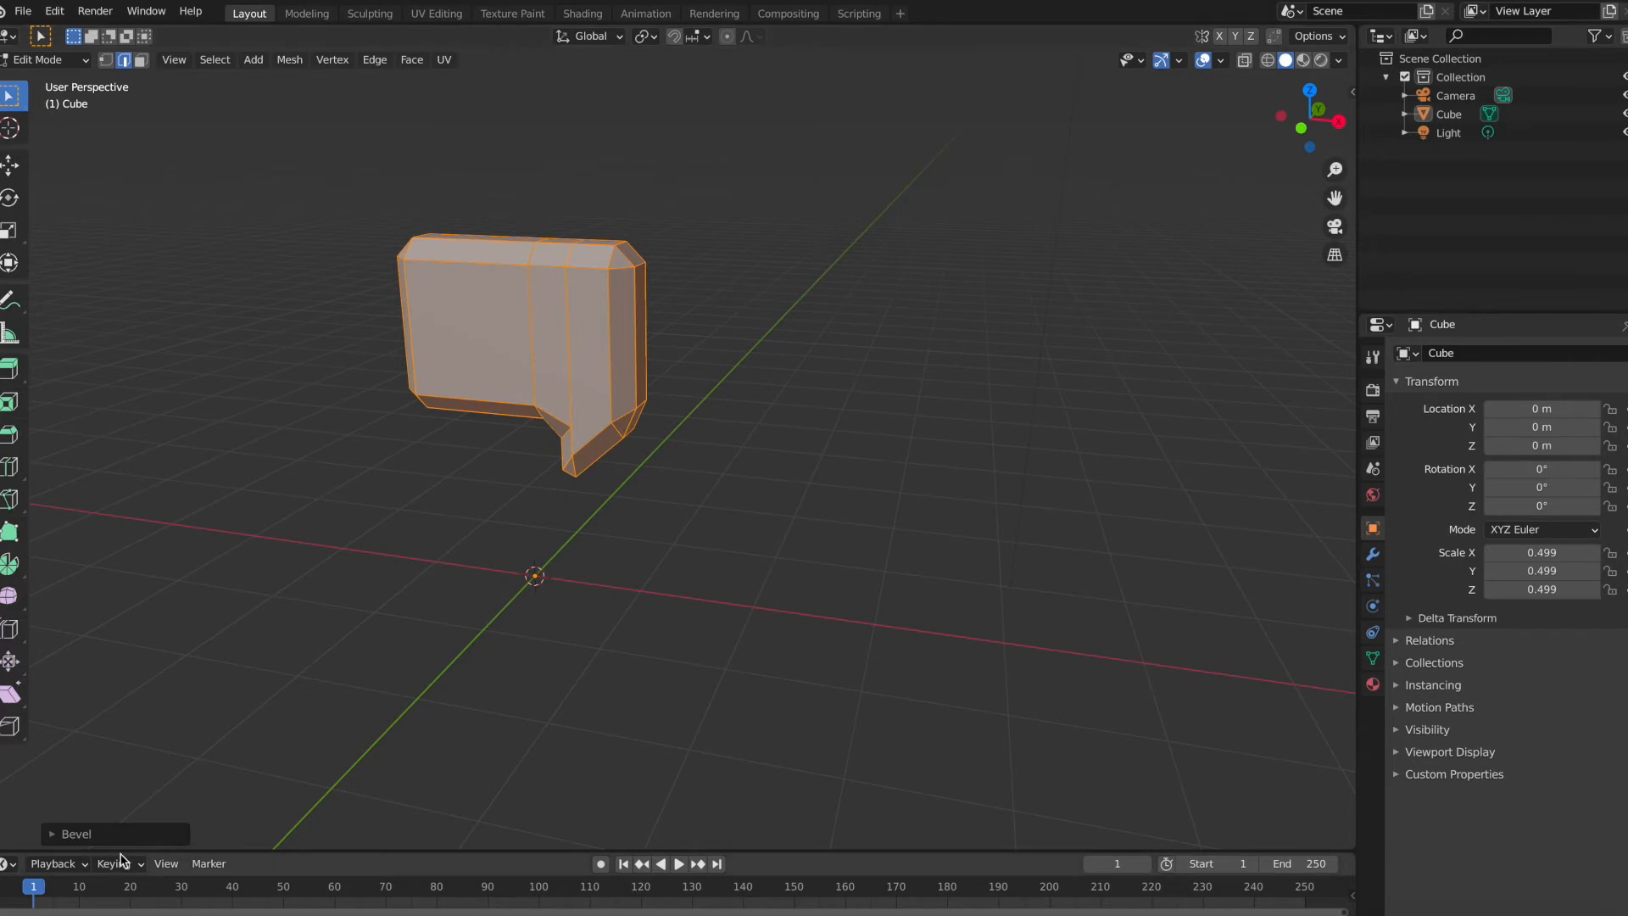
Step: Set the bevel to 5 segments to round the edges and corners
left_click(58, 834)
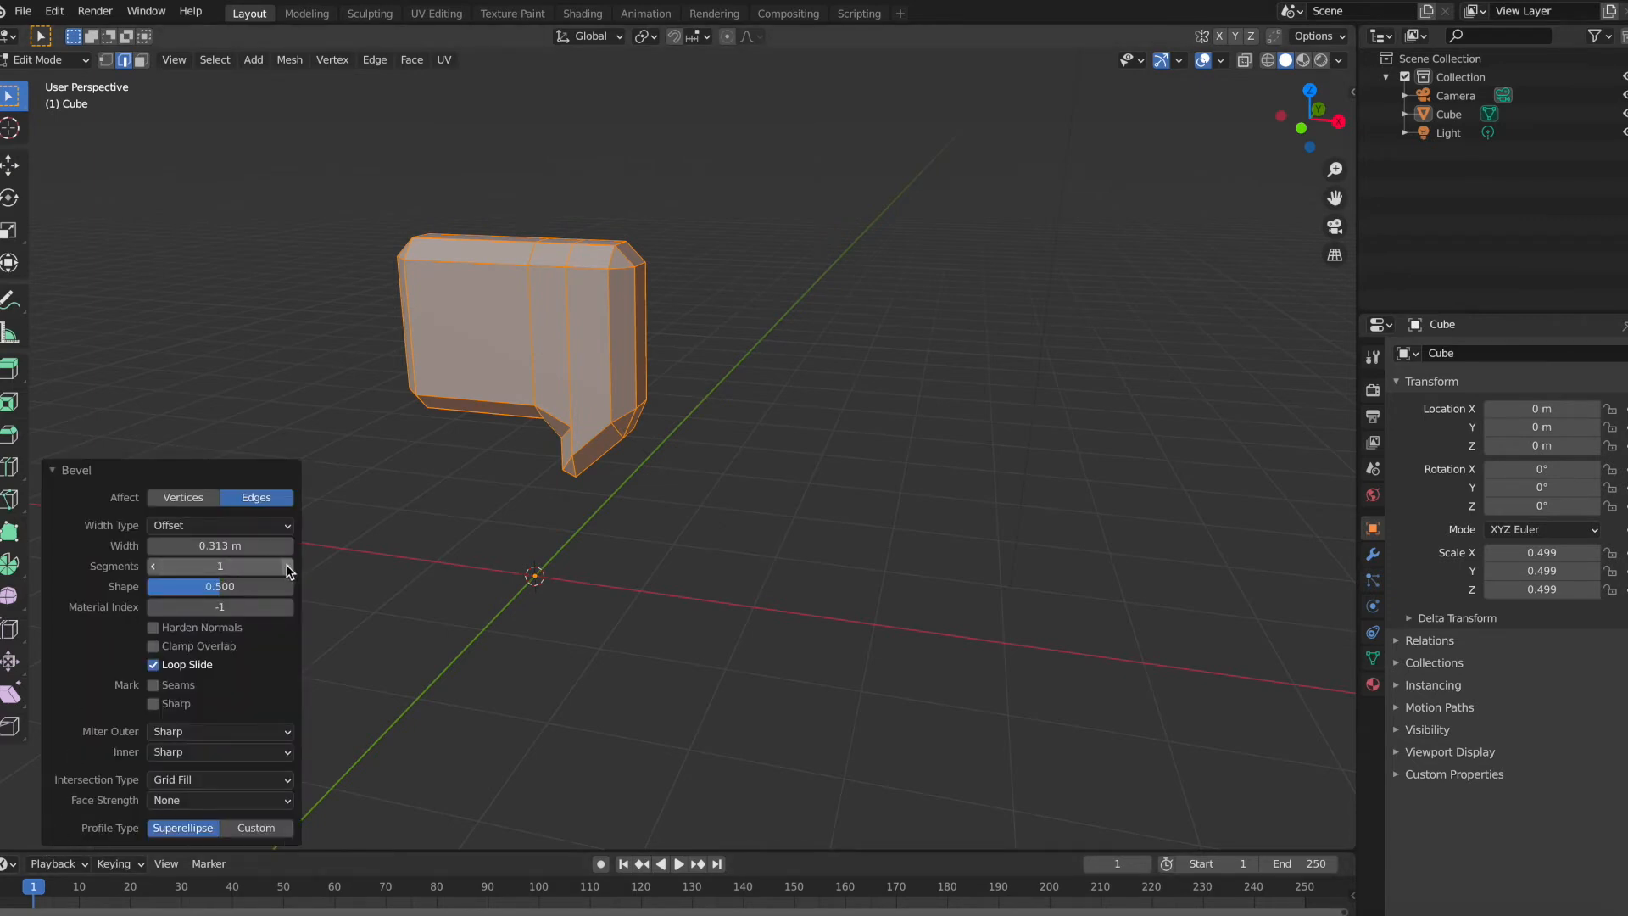
scroll(636, 279, "up", 6)
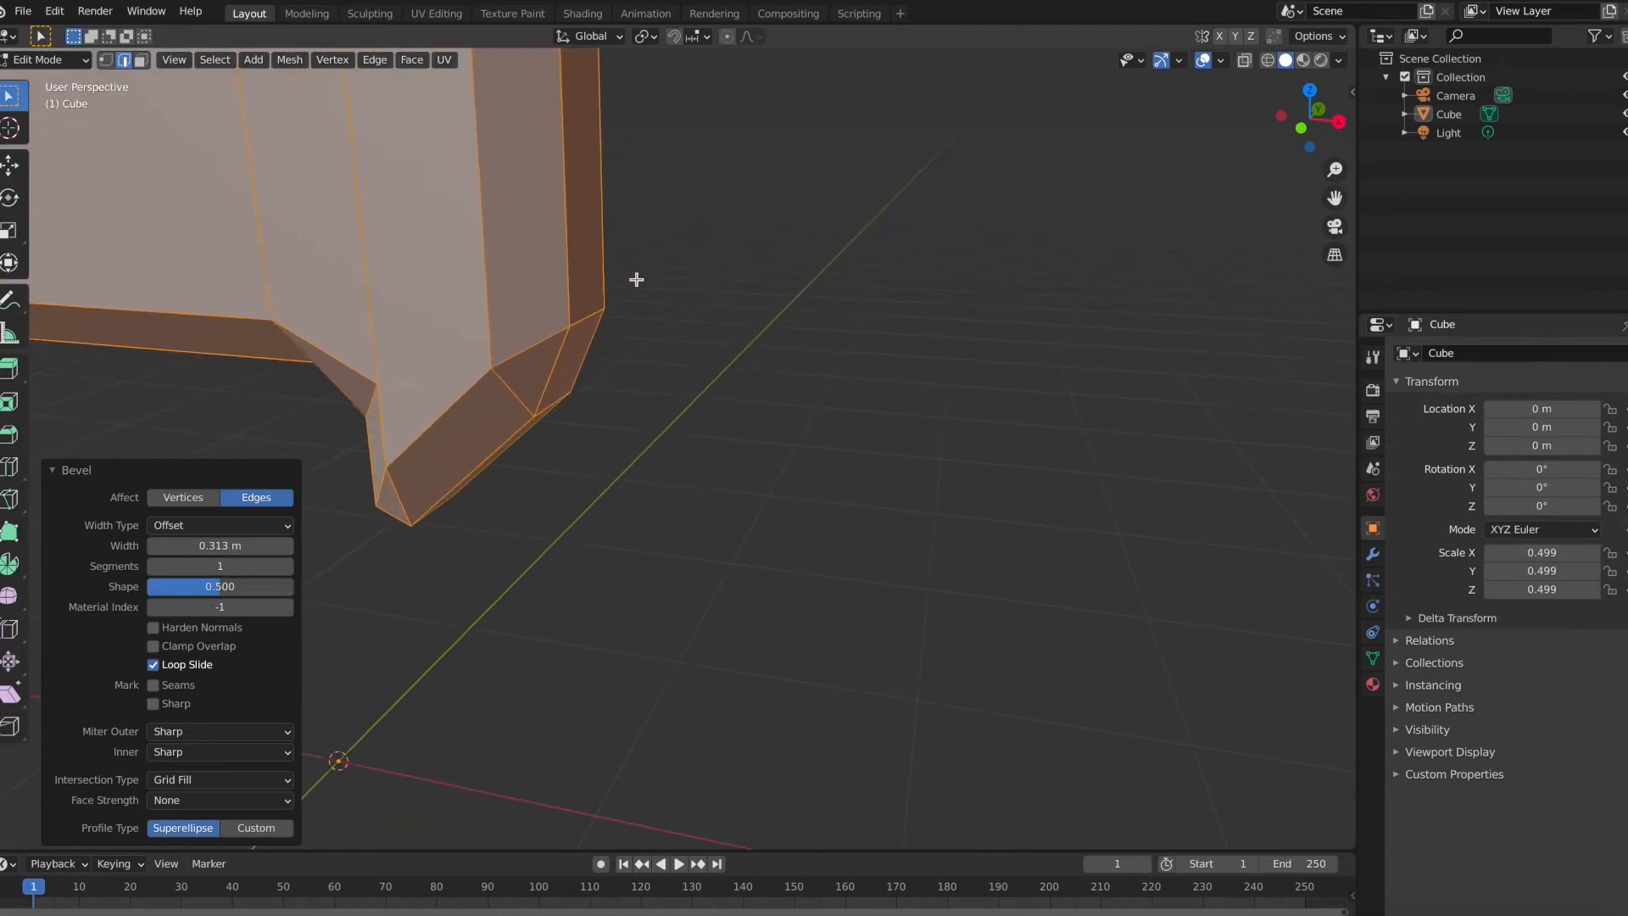
scroll(636, 279, "up", 5, "shift")
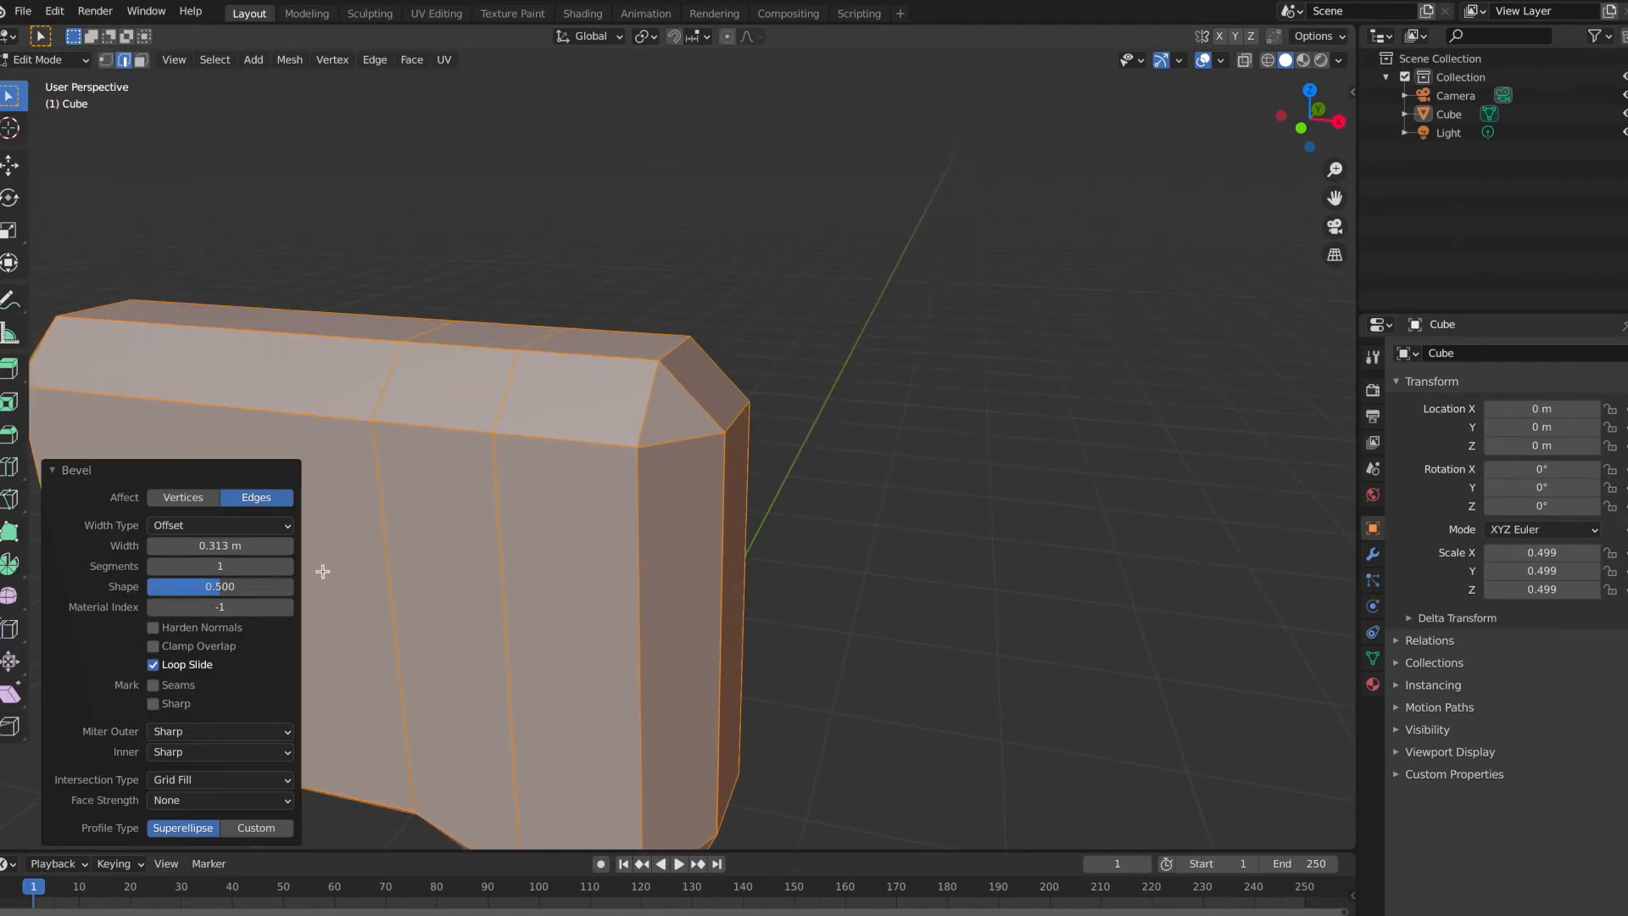
left_click(288, 567)
left_click(288, 566)
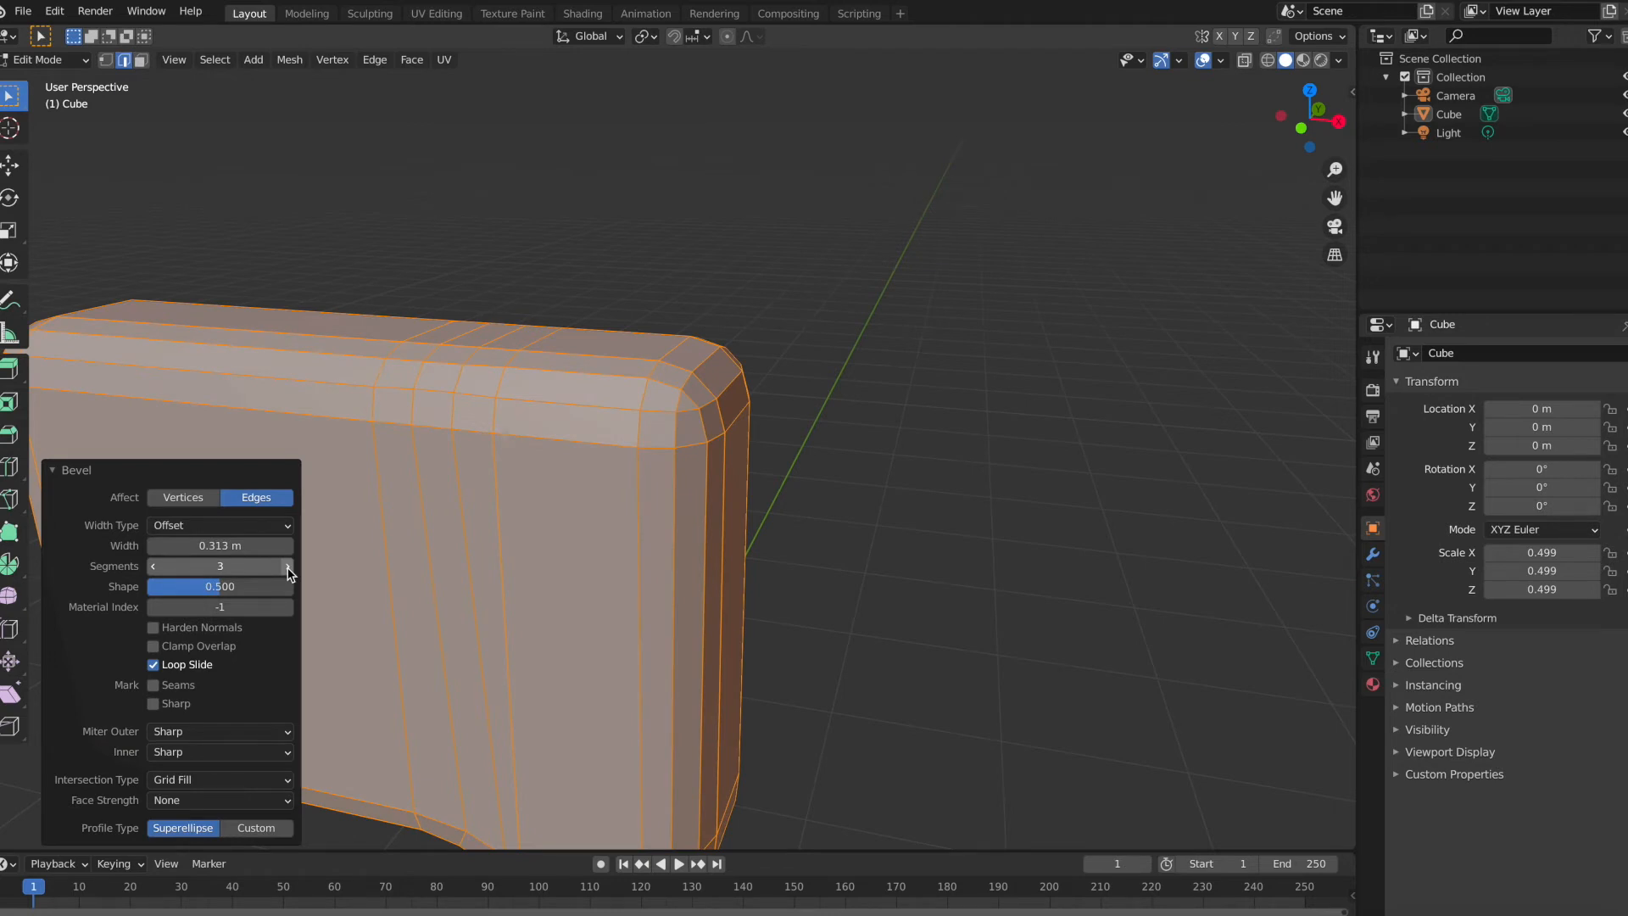
left_click(289, 568)
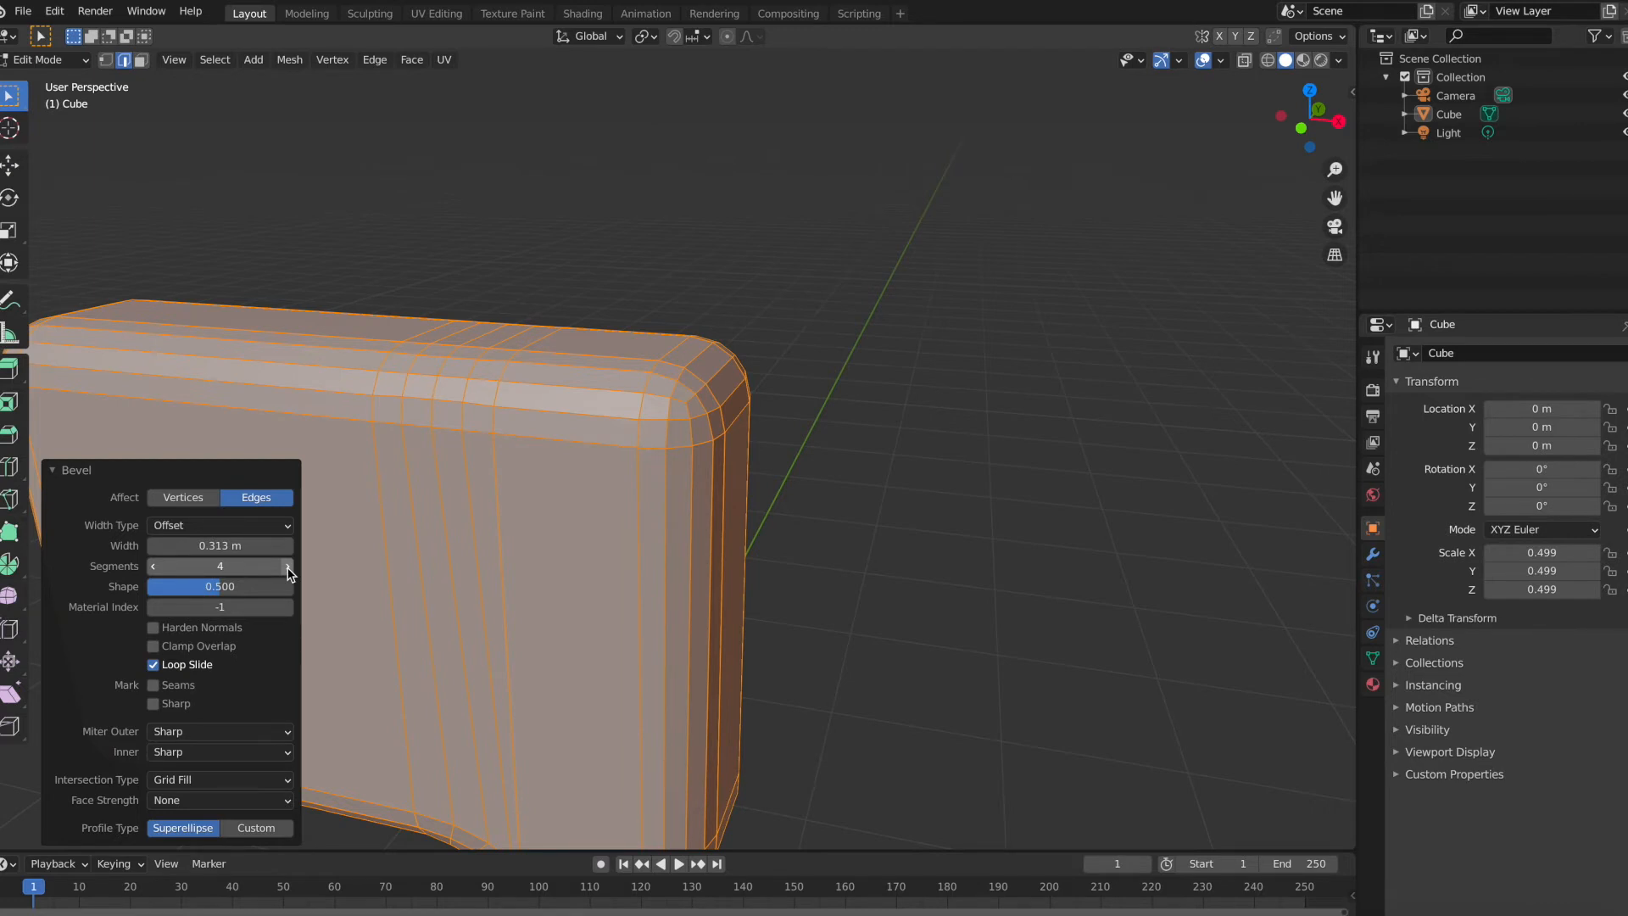
left_click(288, 568)
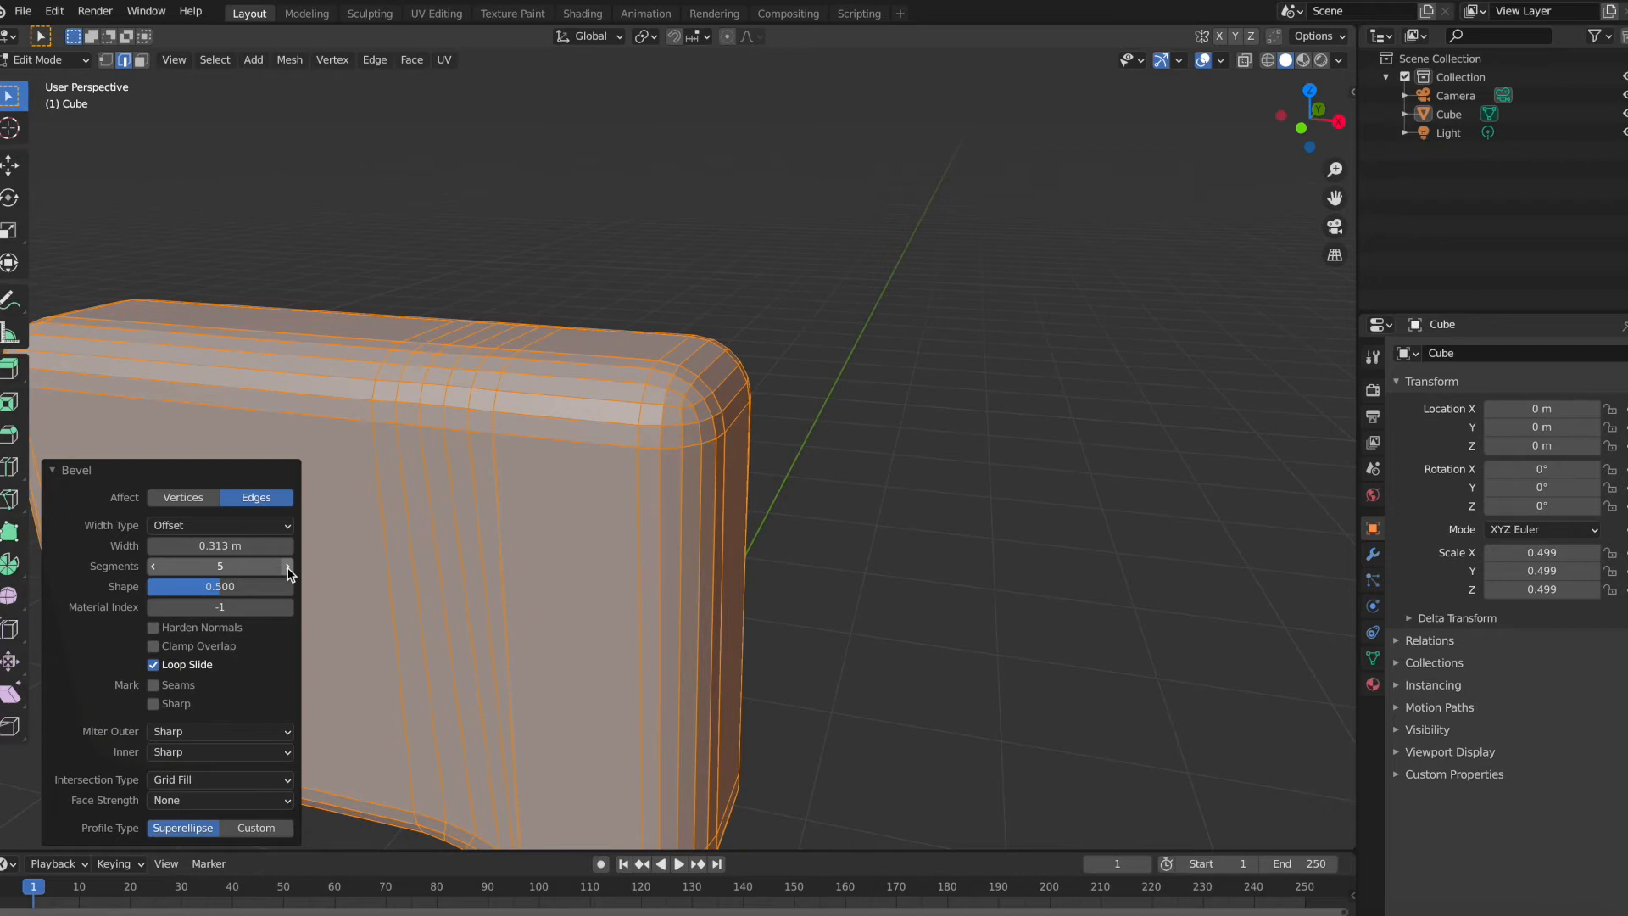
Step: Increase the bevel width to 0.493 m
middle_click_drag(752, 429, 710, 431)
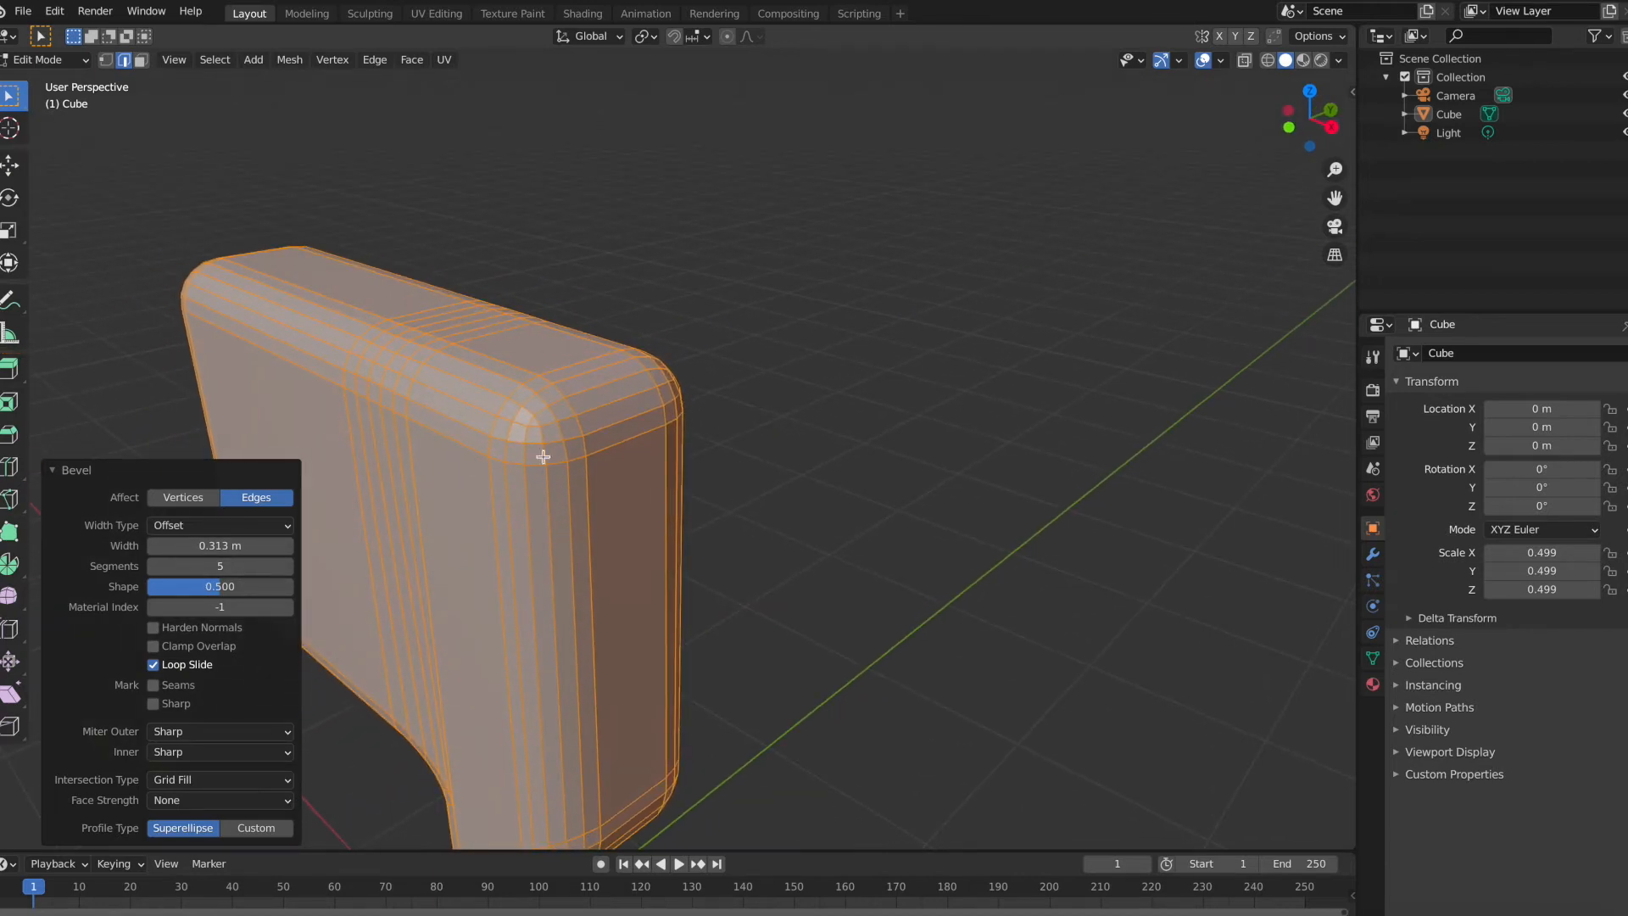
left_click(288, 548)
left_click(287, 548)
left_click(288, 548)
left_click(287, 548)
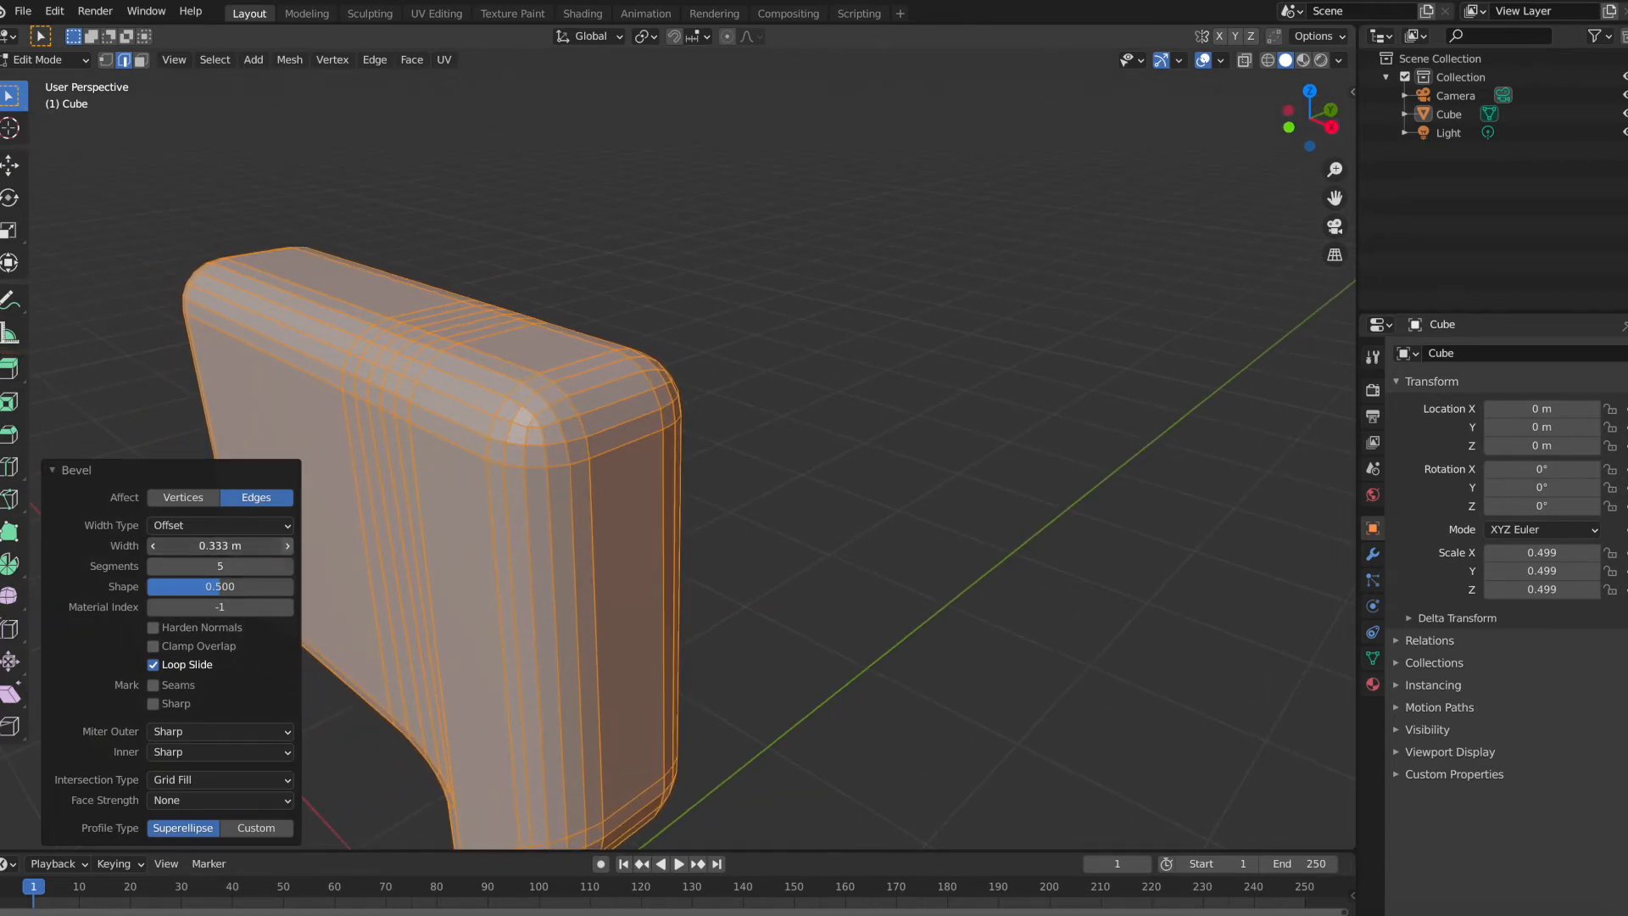
left_click(287, 548)
left_click(287, 547)
left_click(288, 548)
left_click(288, 548)
left_click(287, 548)
left_click(288, 548)
left_click(288, 548)
left_click(287, 548)
left_click(288, 548)
left_click(287, 548)
left_click(288, 548)
left_click(288, 548)
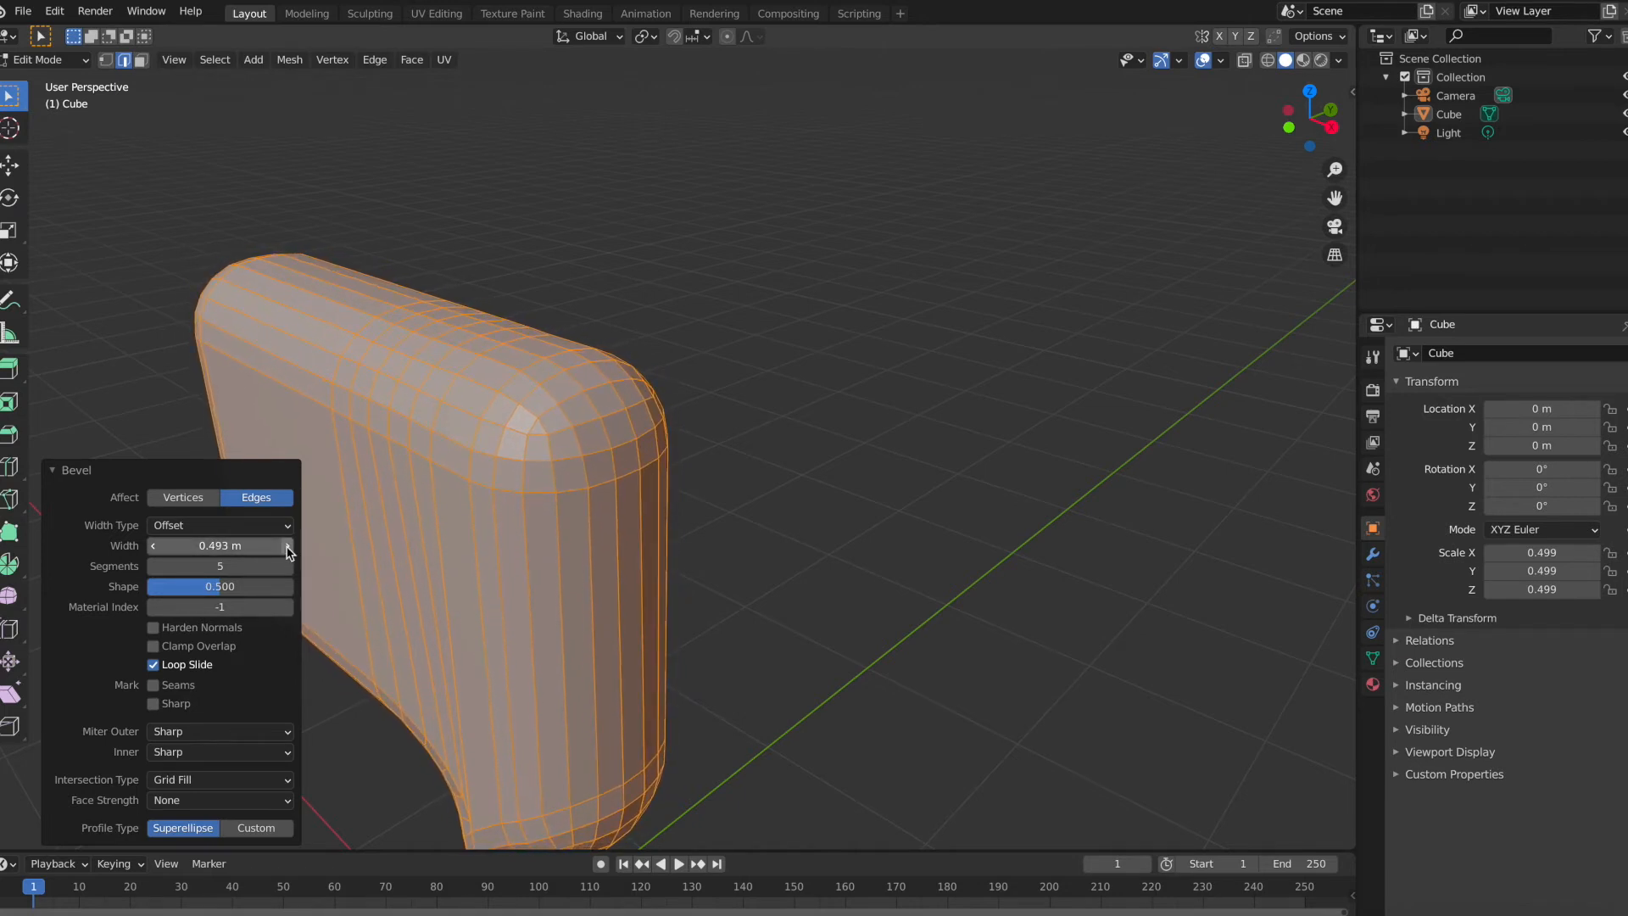
Step: Return to Object Mode and select the rounded speech bubble object
mouse_move(461, 520)
middle_mouse_down()
mouse_move(428, 522)
mouse_move(465, 523)
middle_mouse_up()
key("Tab")
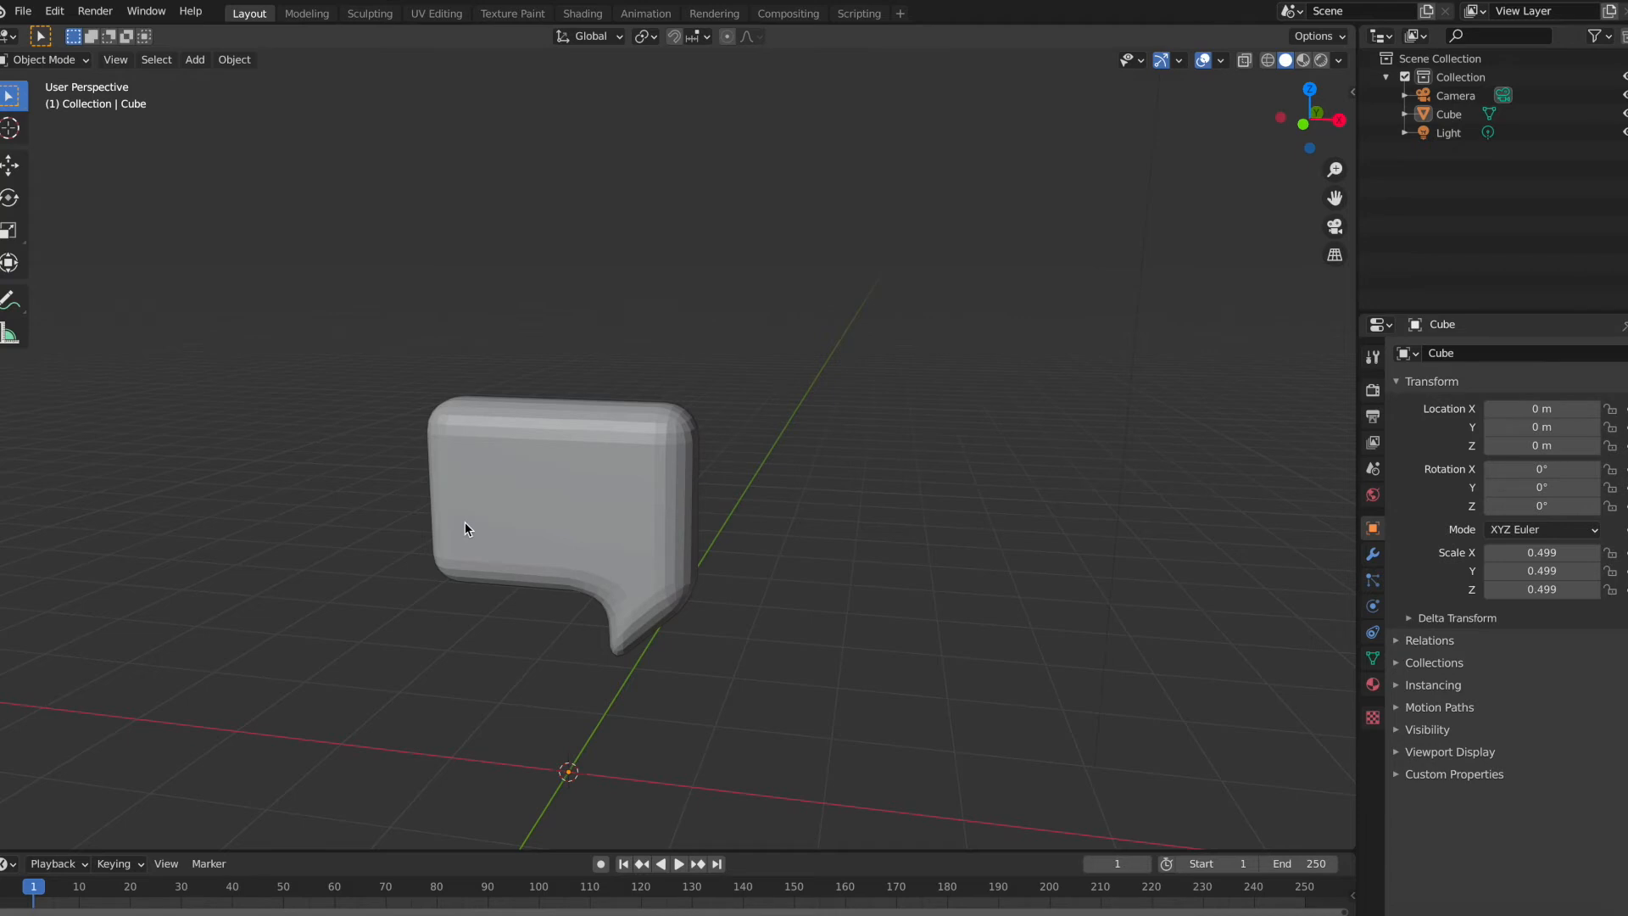
left_click(514, 528)
scroll(630, 498, "left", 3)
scroll(630, 499, "right", 5)
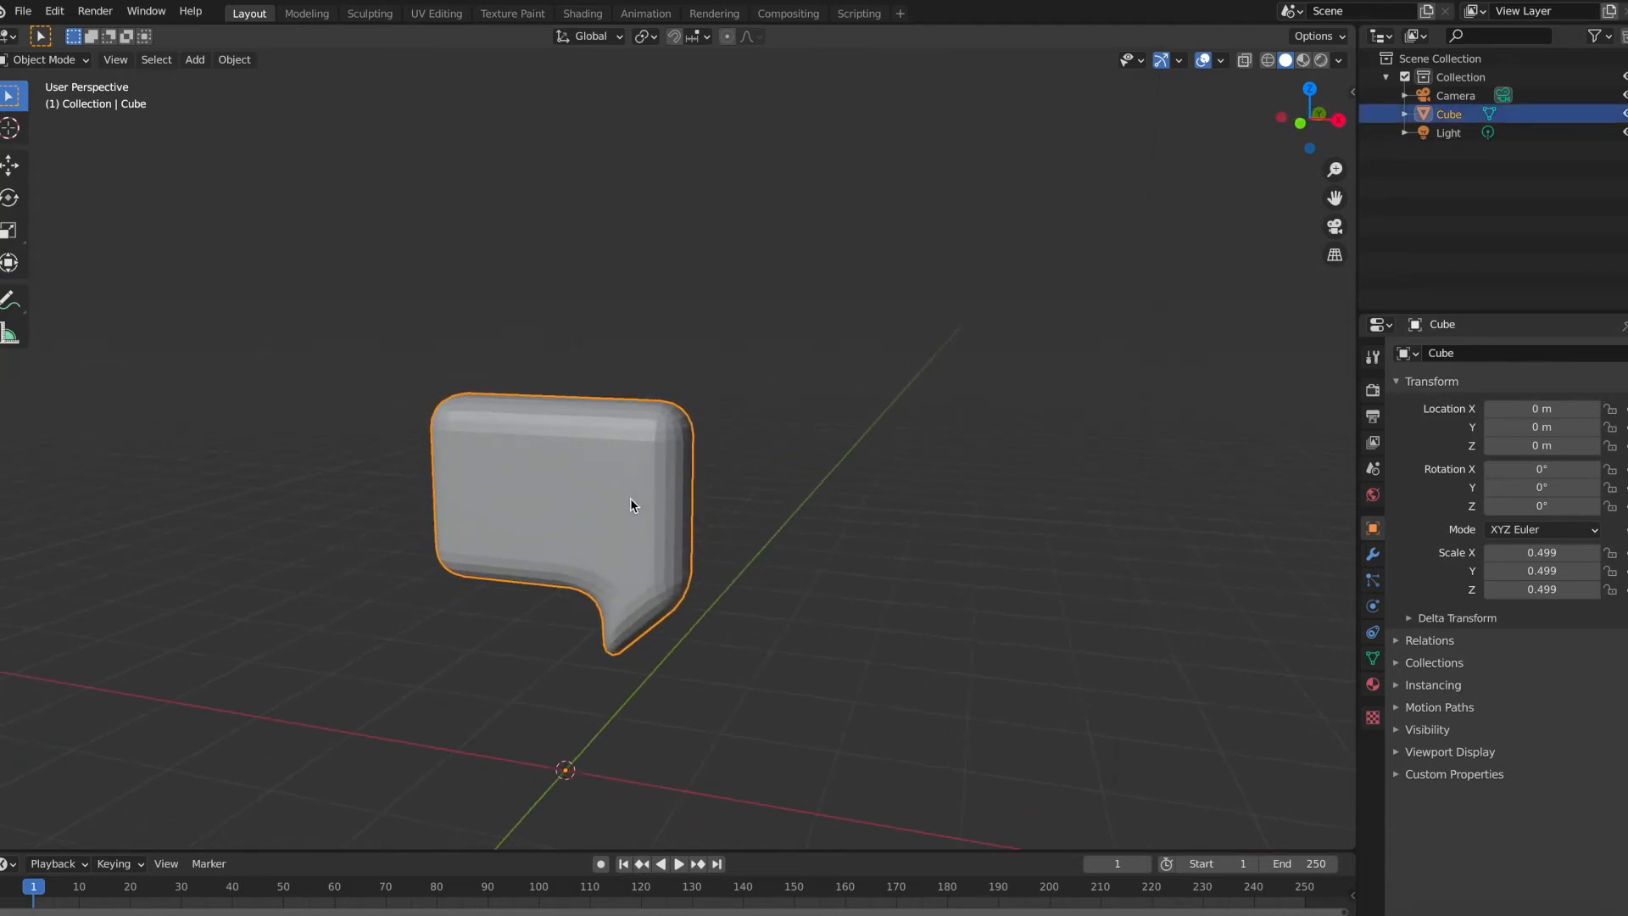
Step: Add a level 5 subdivision surface to the speech bubble and check the smoothed shape from several angles
key("ctrl+5")
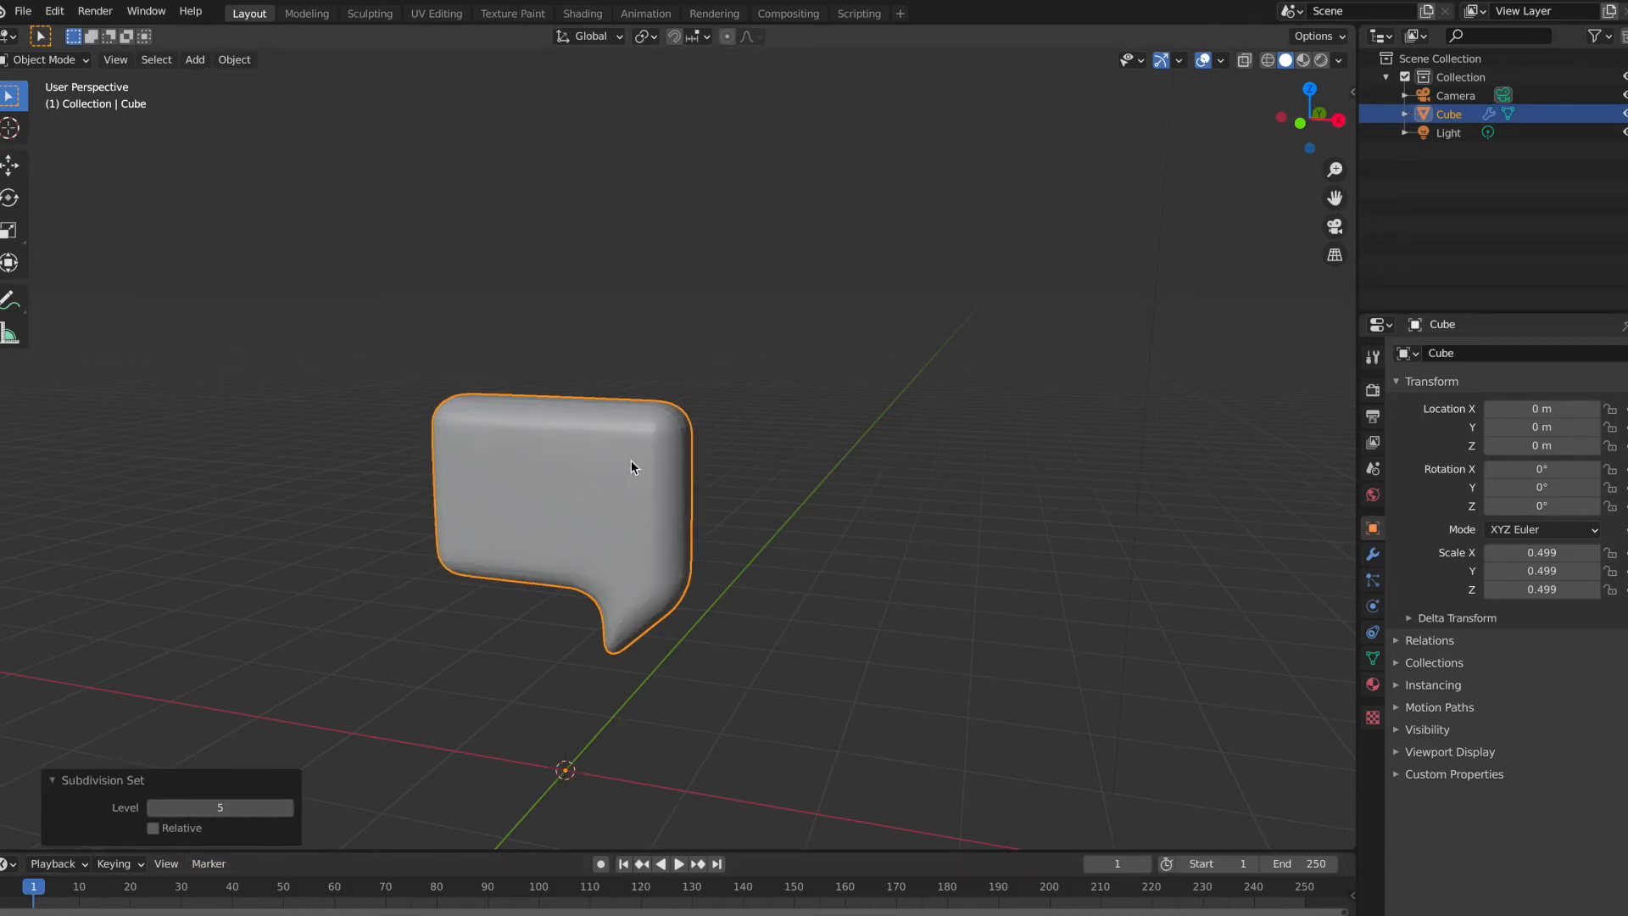
scroll(693, 420, "up", 5)
scroll(693, 421, "right", 10)
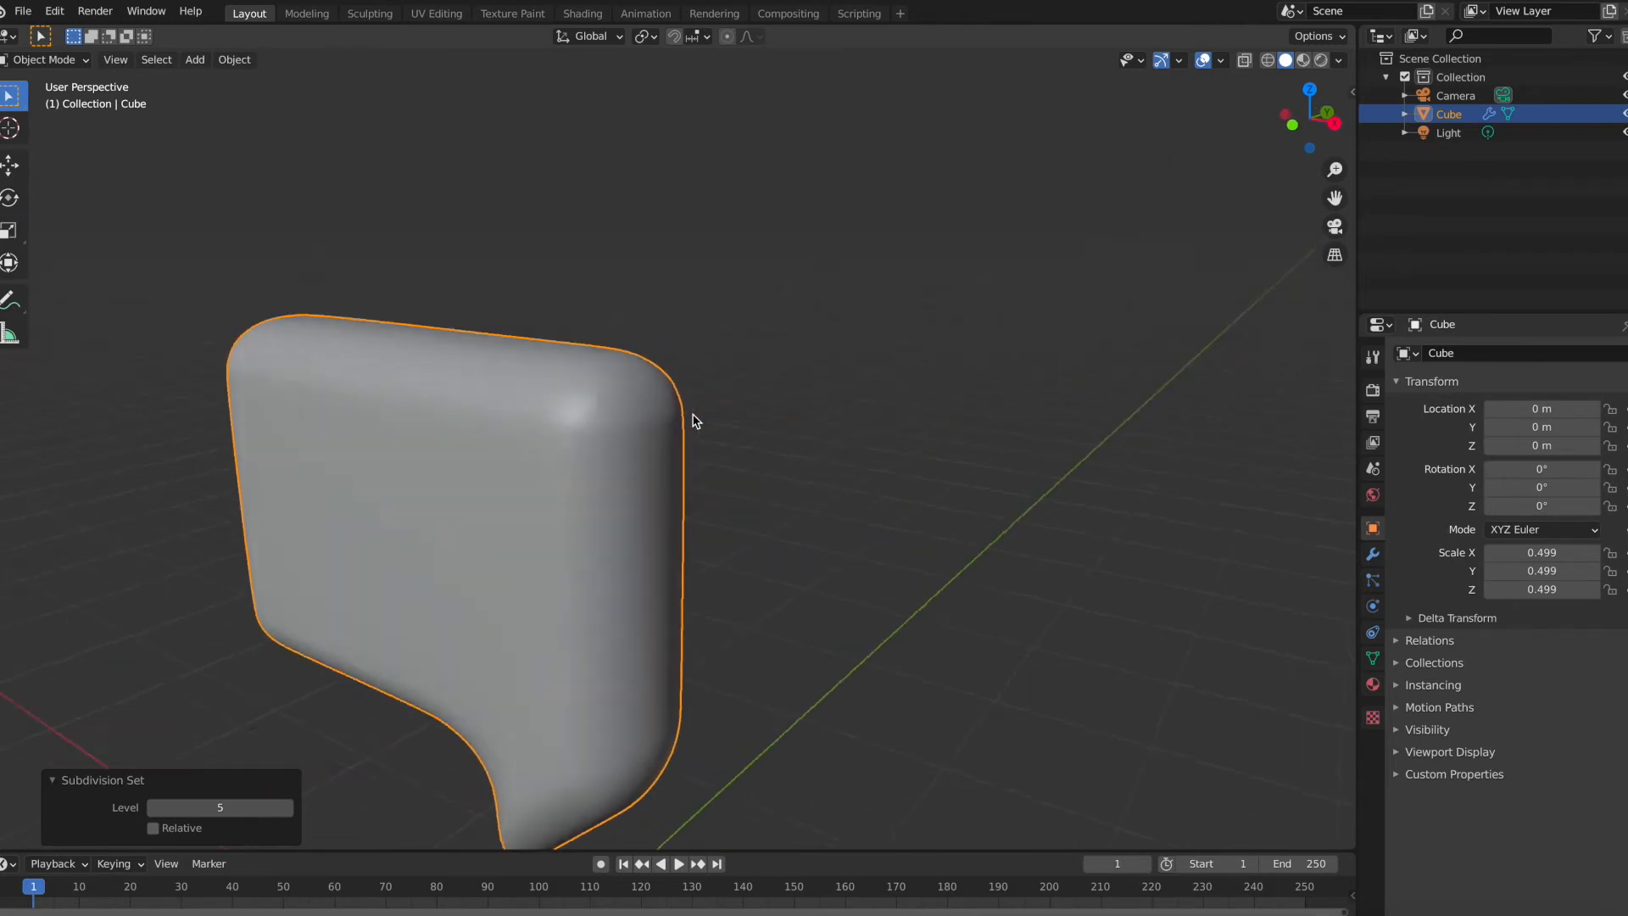
scroll(696, 421, "left", 10)
scroll(696, 421, "down", 6)
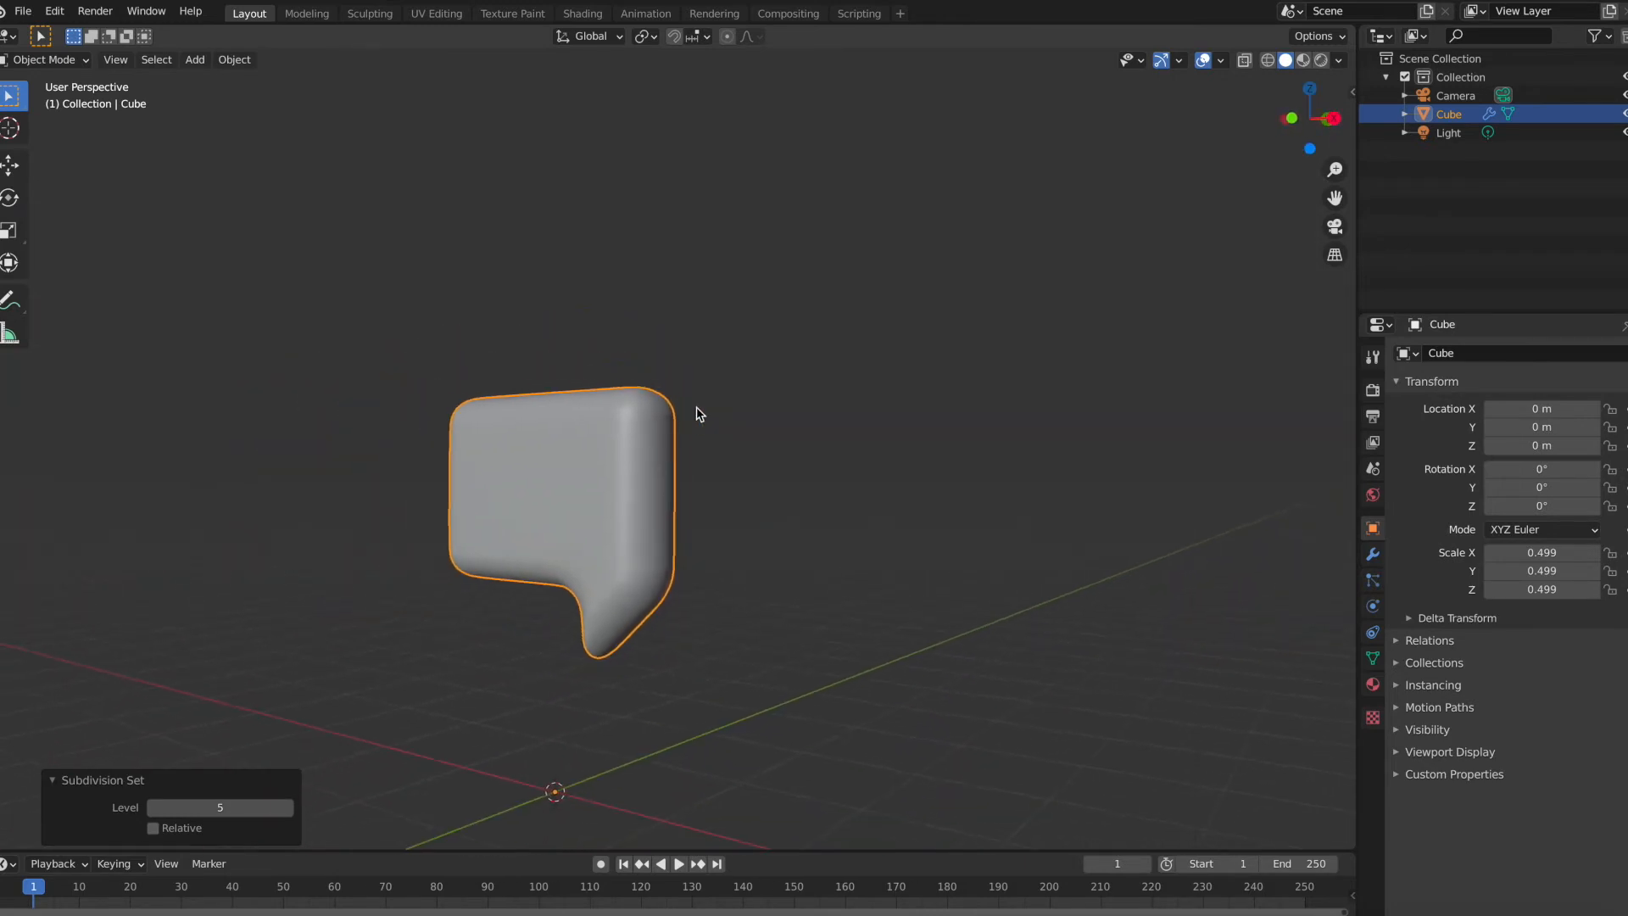
scroll(696, 408, "left", 3)
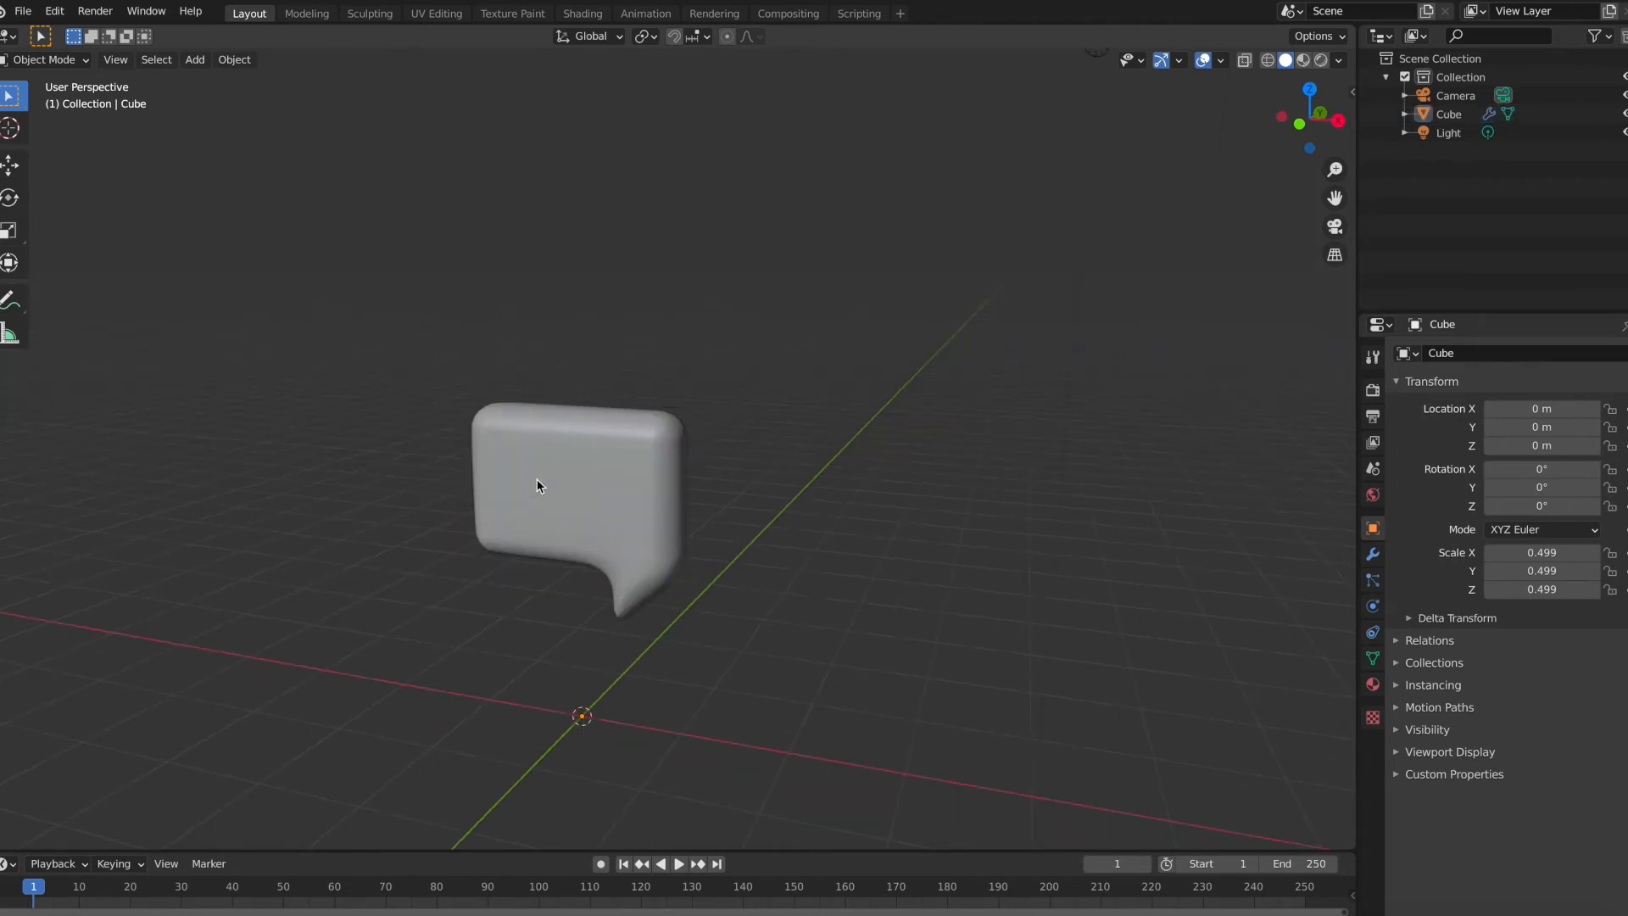
Step: In front view, place the 3D cursor near the upper-left corner of the bubble's face and add a cube there
left_click(1299, 124)
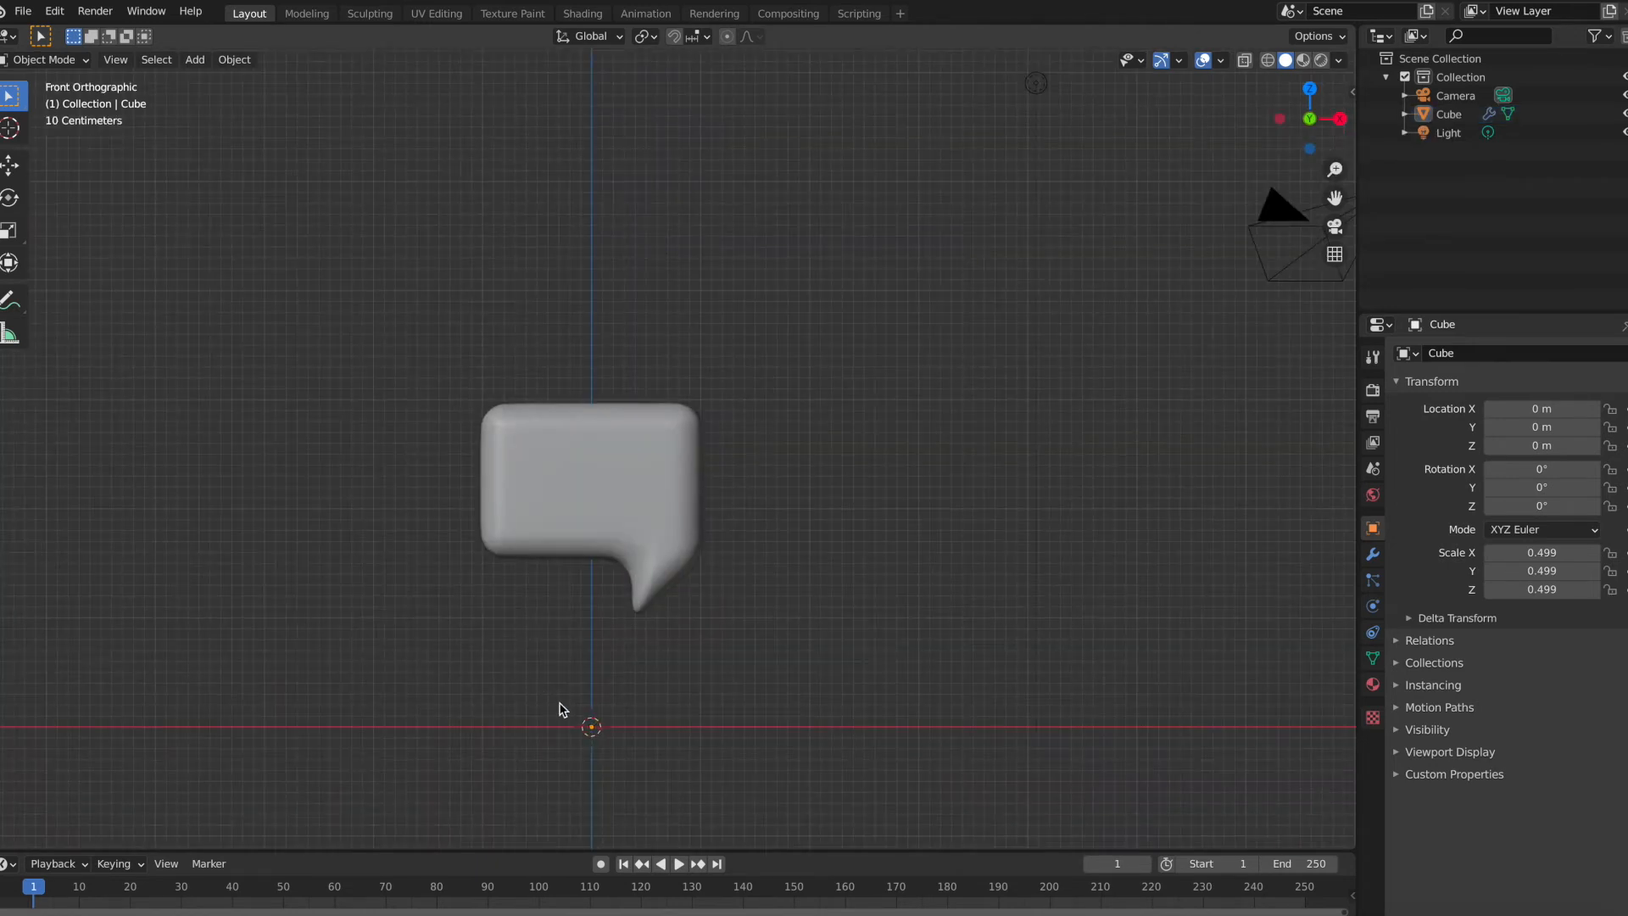
left_click(11, 128)
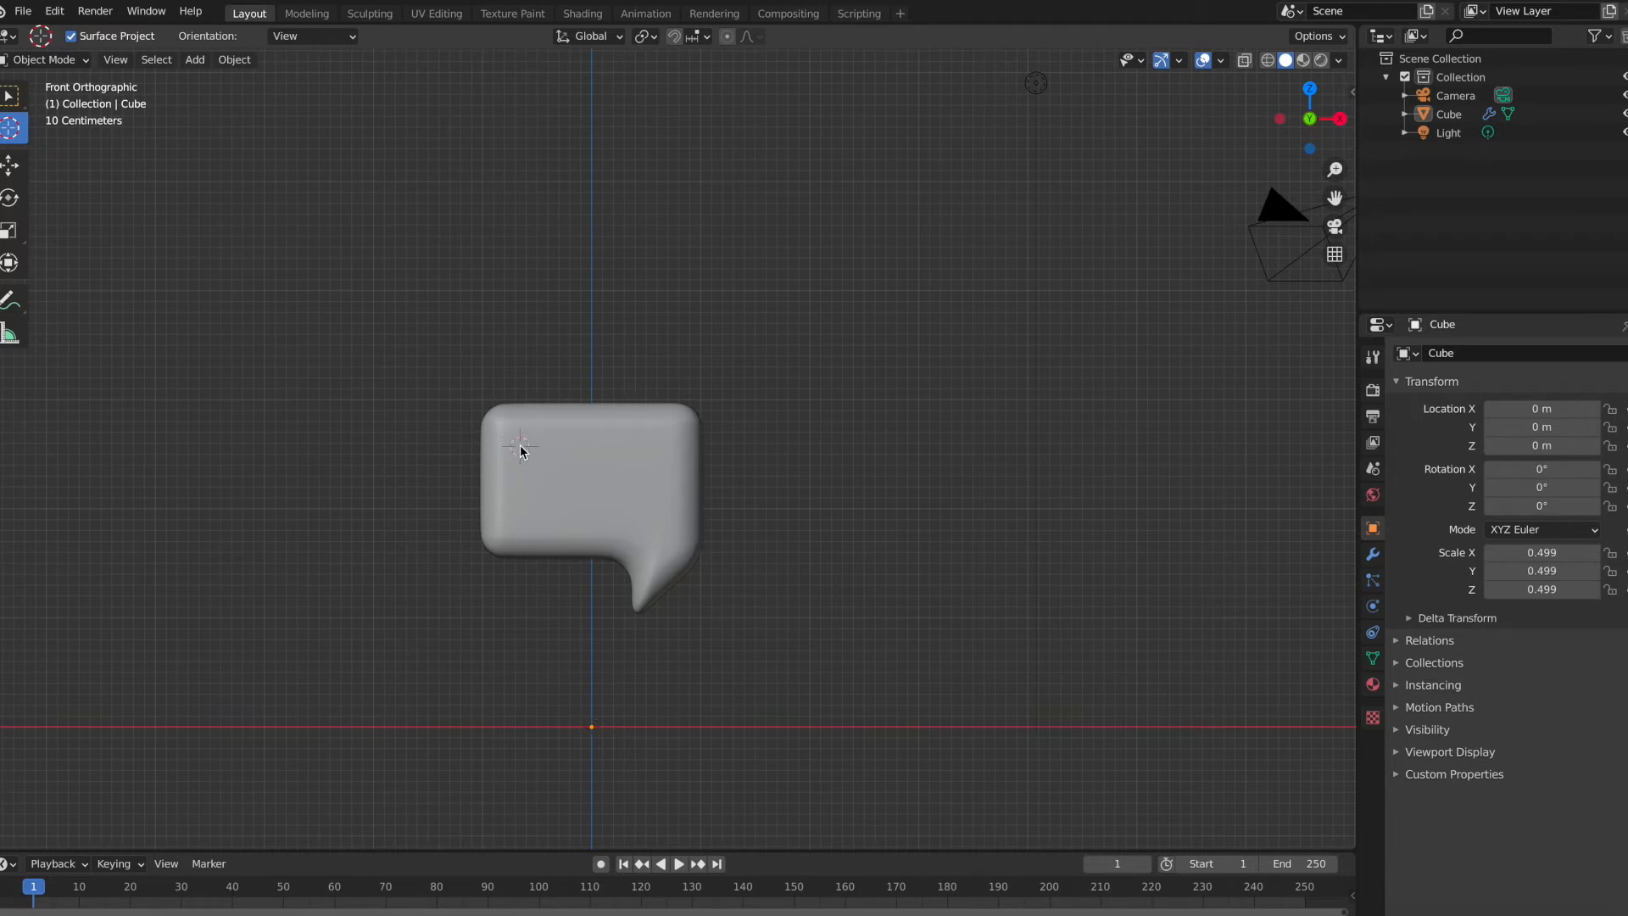
key("shift+a")
mouse_move(520, 447)
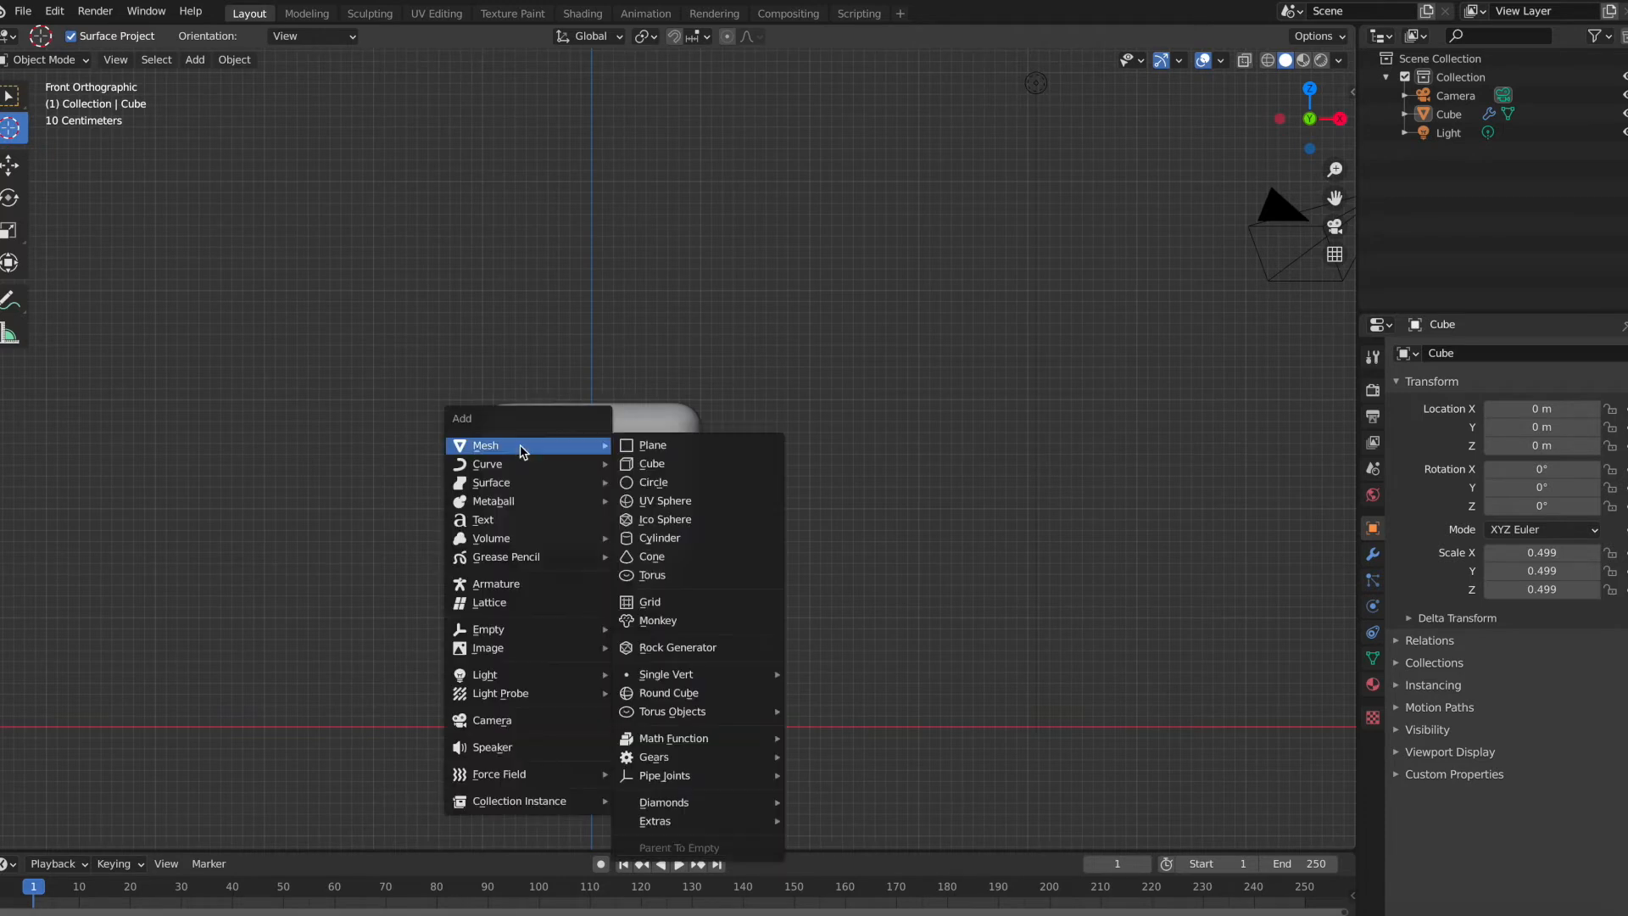
left_click(649, 463)
Step: Scale the new cube down to about 0.099 and return the 3D cursor to the world origin
key("s")
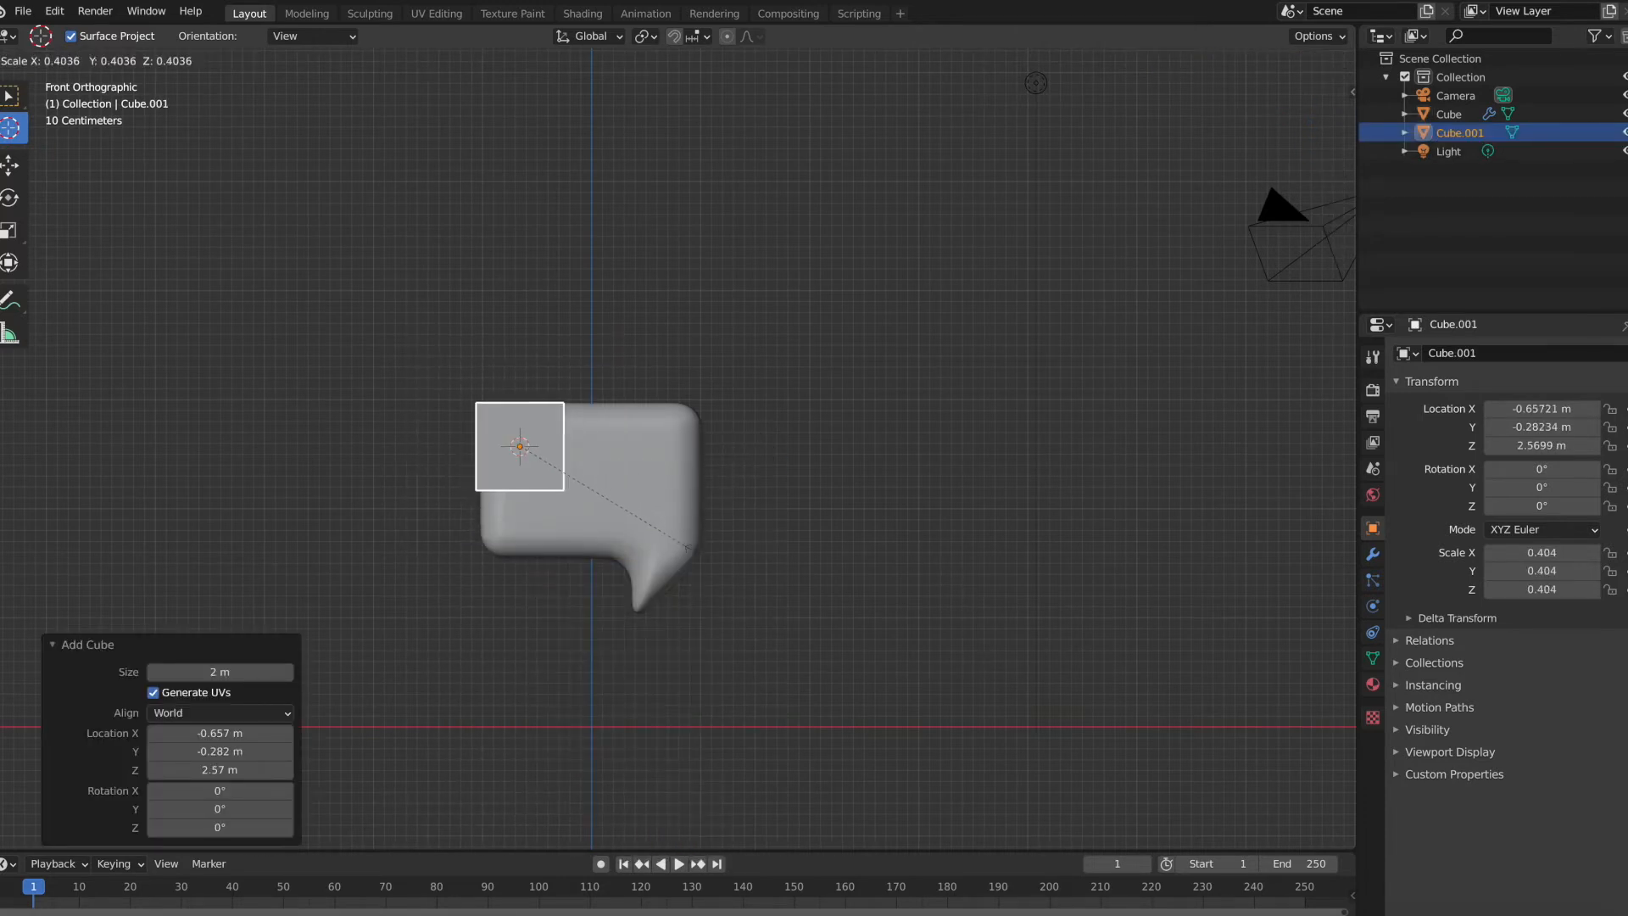
left_click(561, 481)
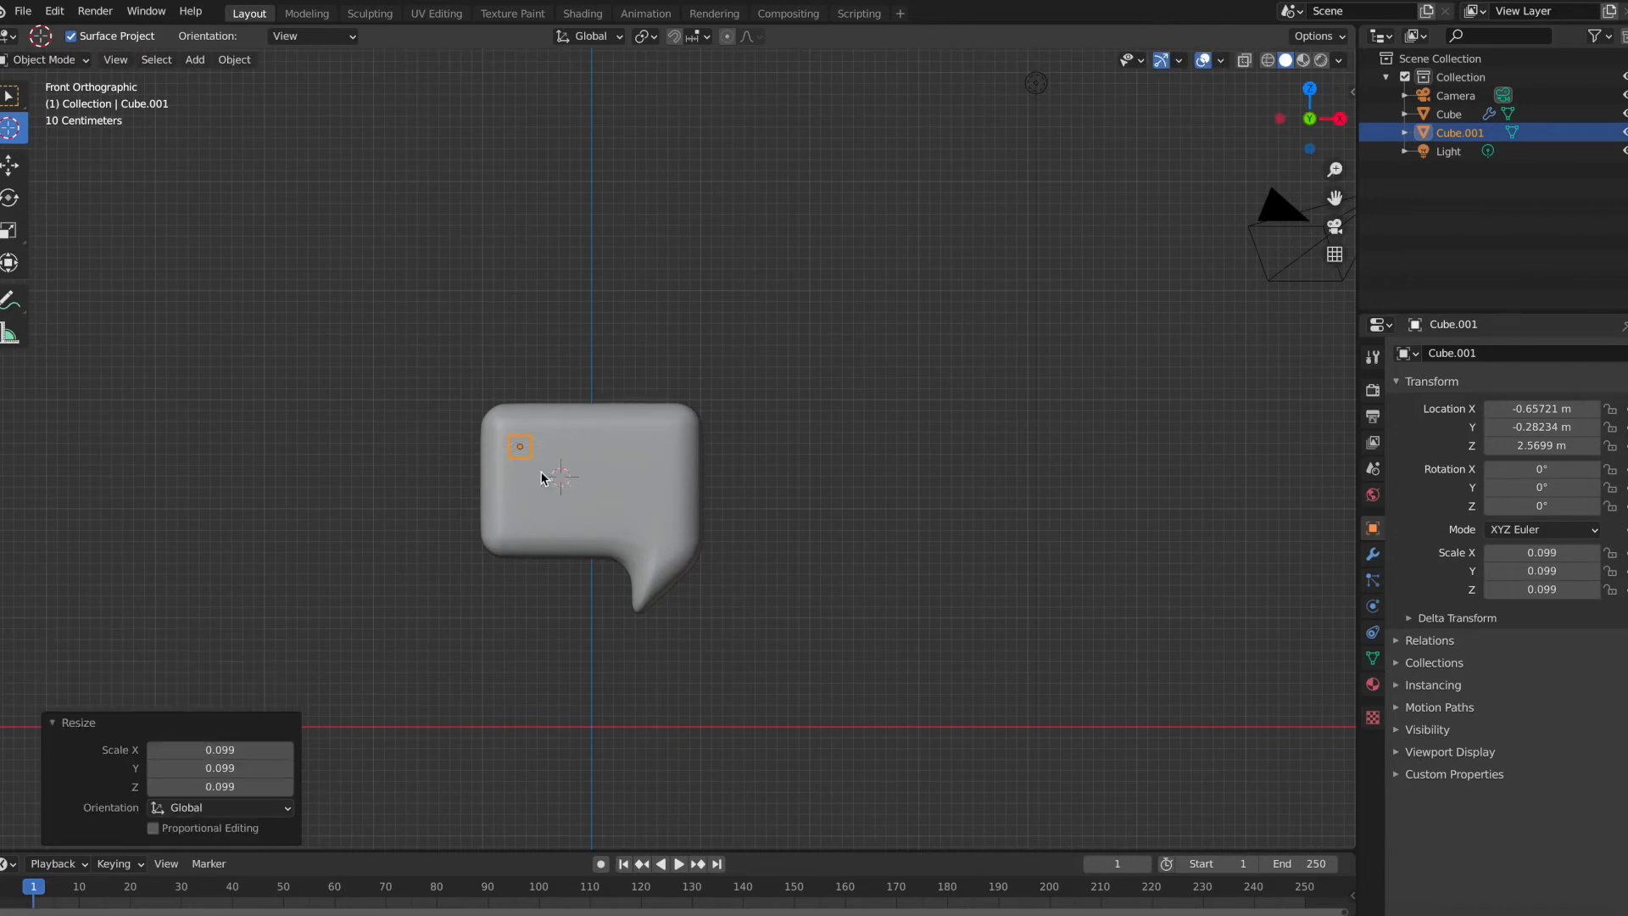
key("ctrl+z")
key("ctrl+shift+z")
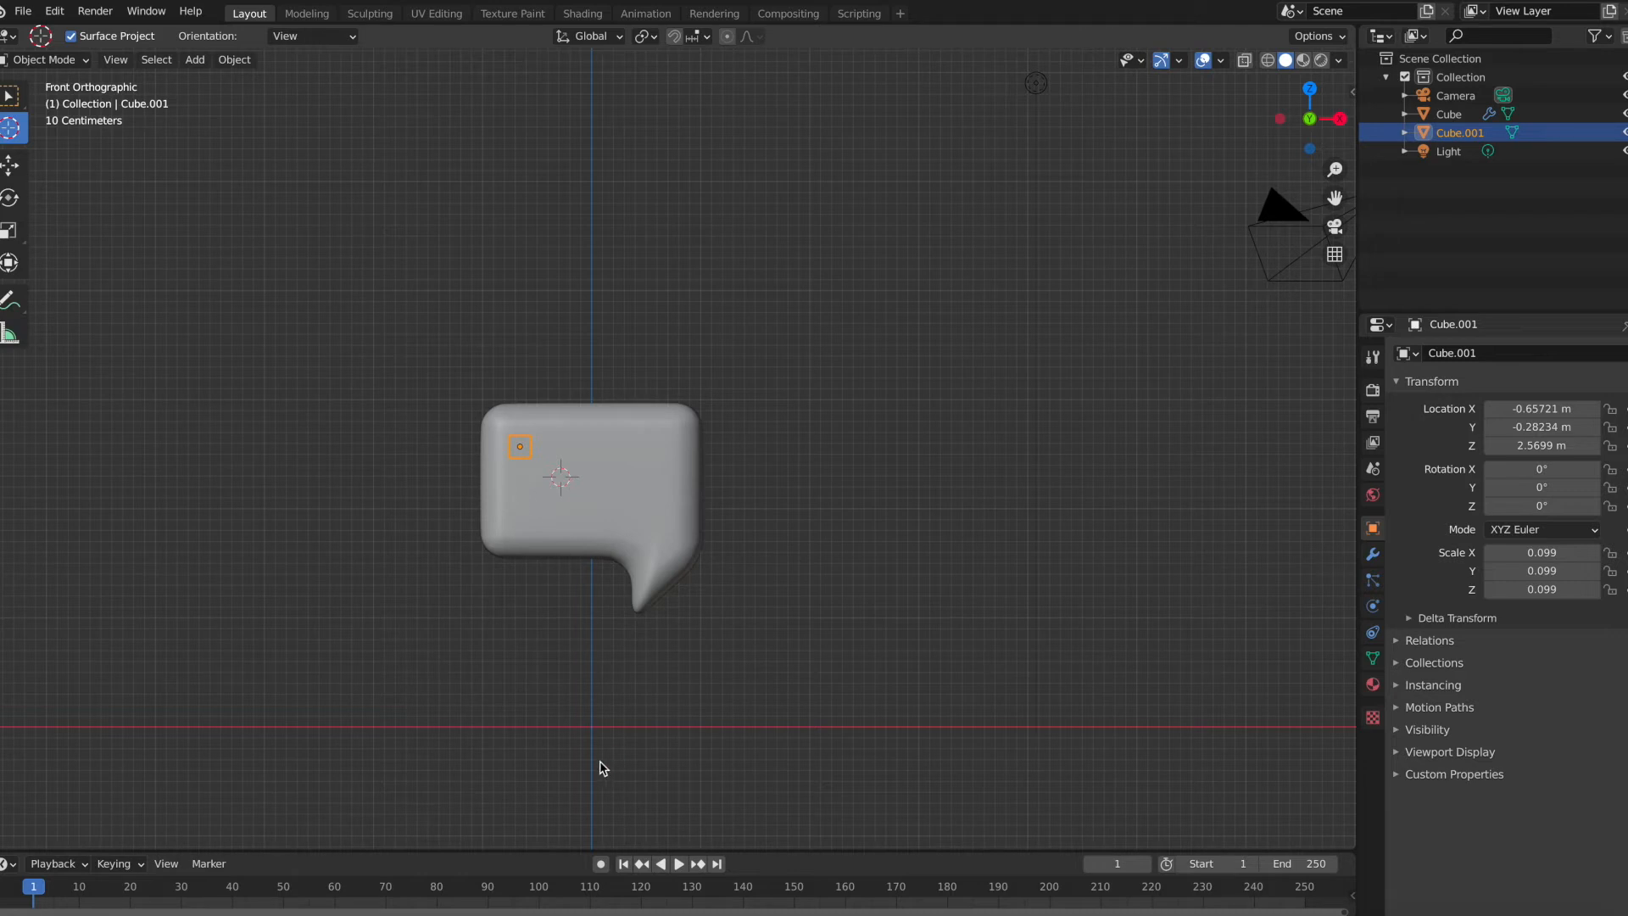
left_click(592, 729)
key("w")
Step: With X-ray on, move the small cube's right-side vertices about 0.988 m along X to stretch it into a bar
key("Tab")
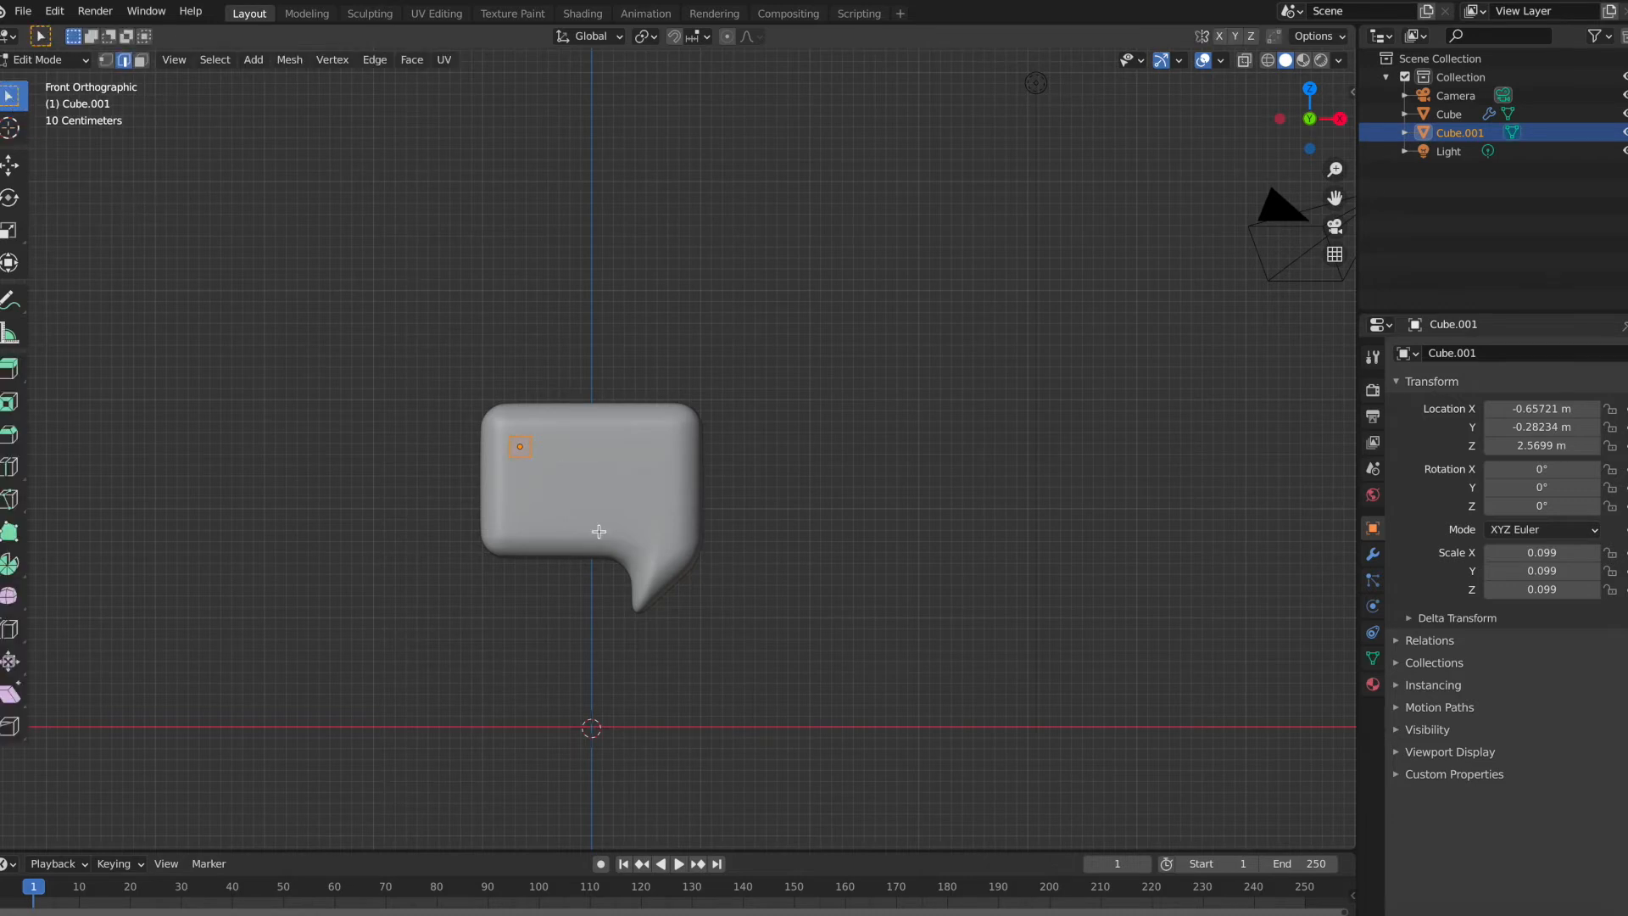
key("1")
left_click(1244, 61)
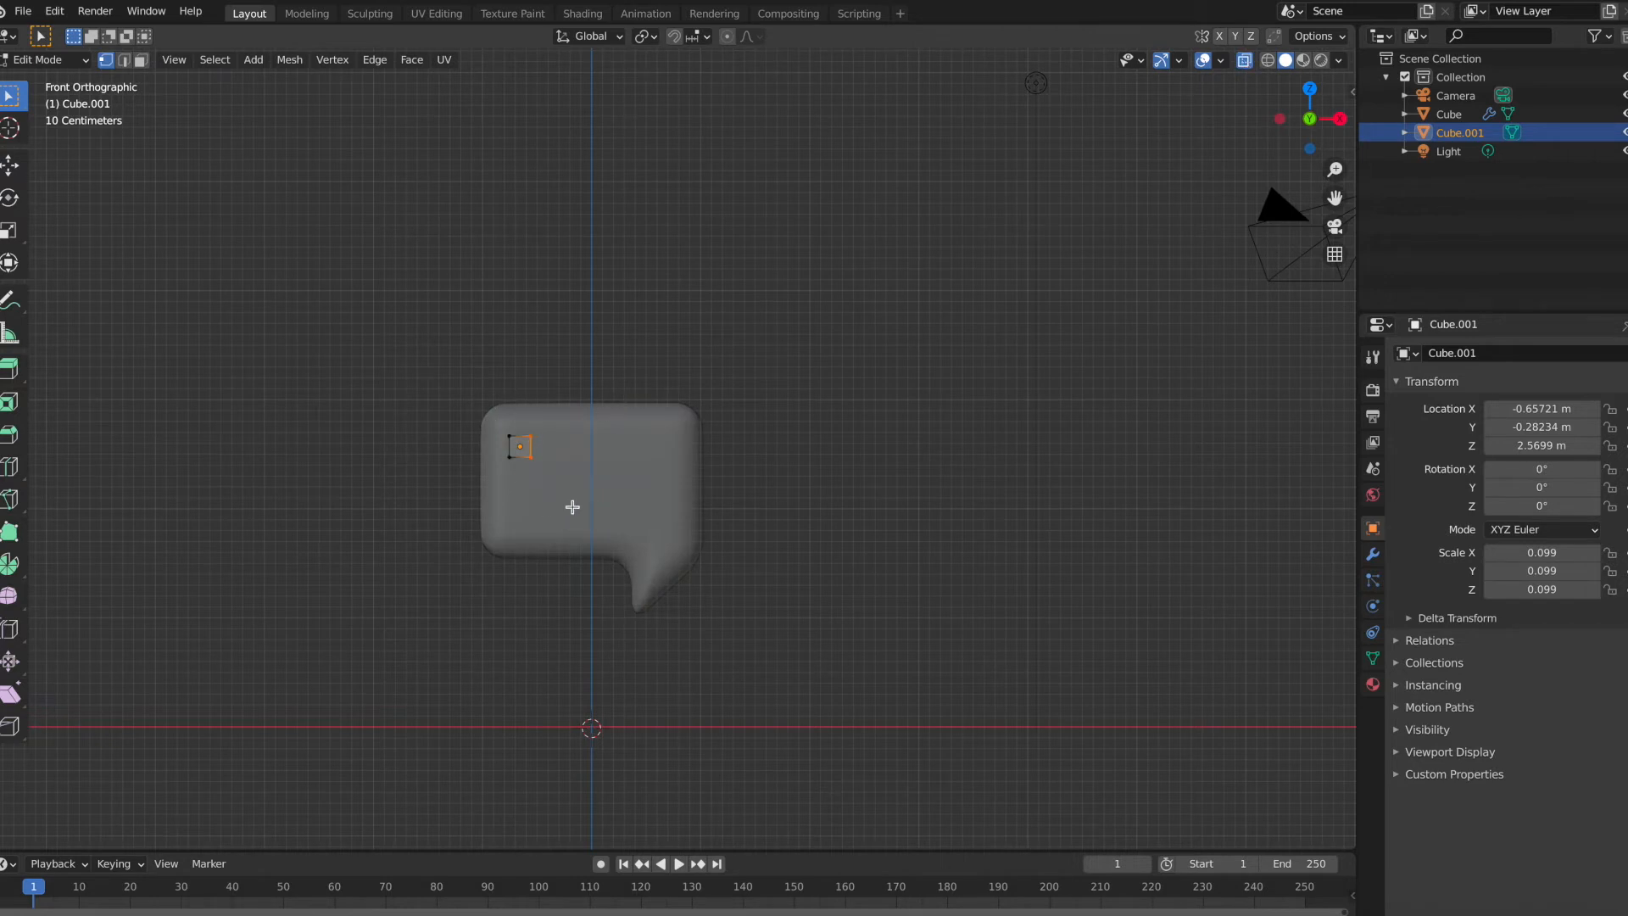
key("e")
key("x")
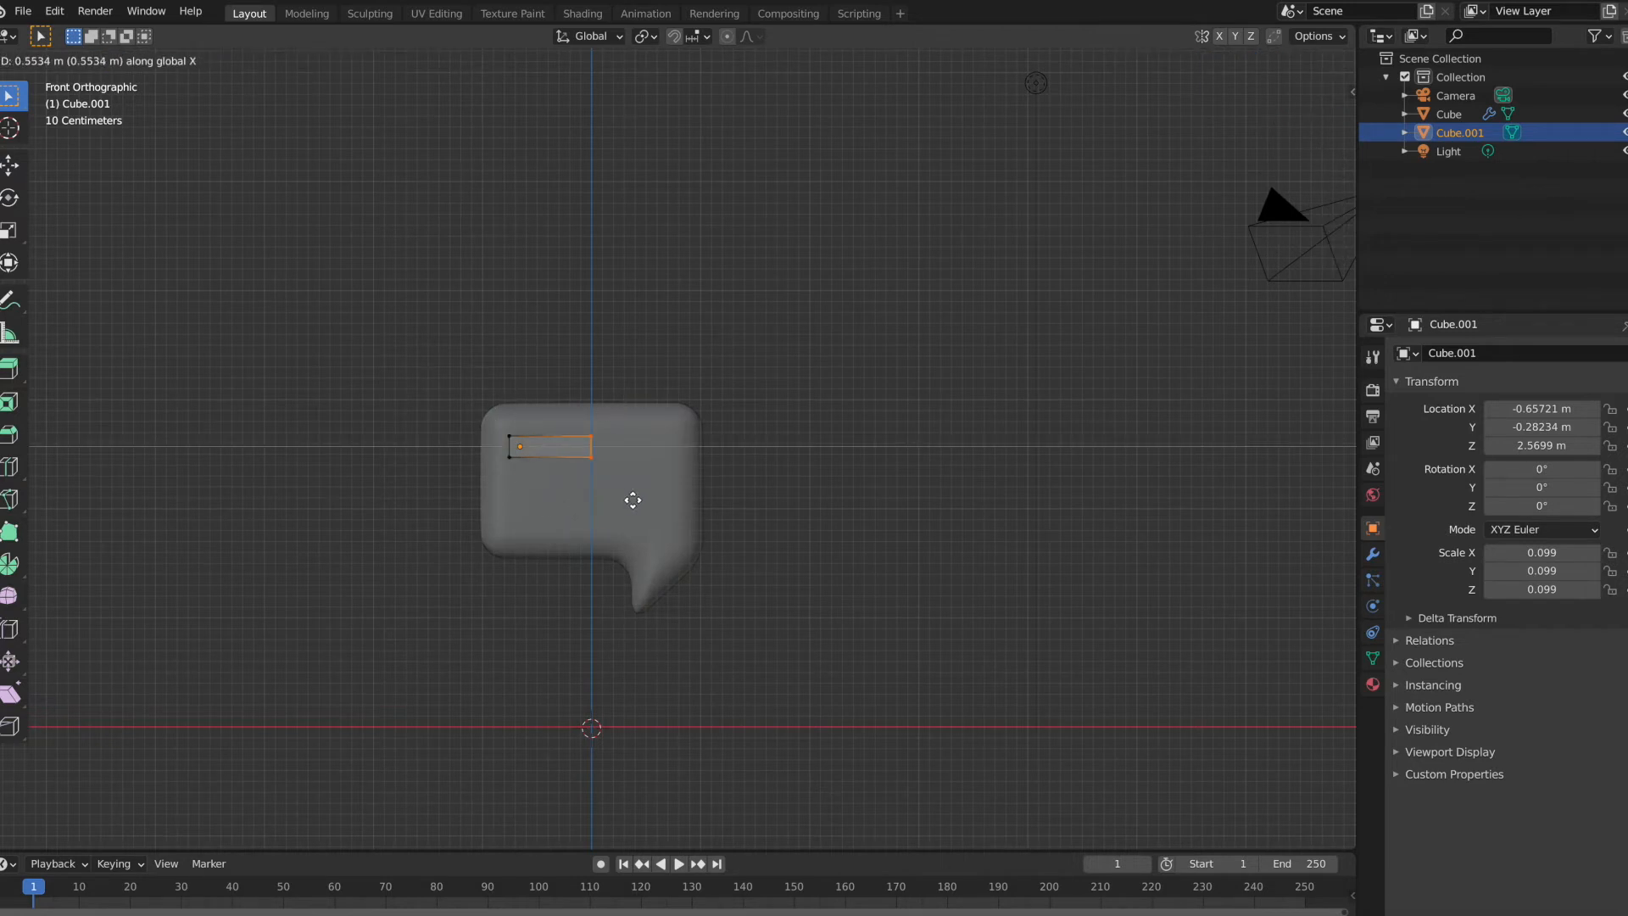
left_click(680, 501)
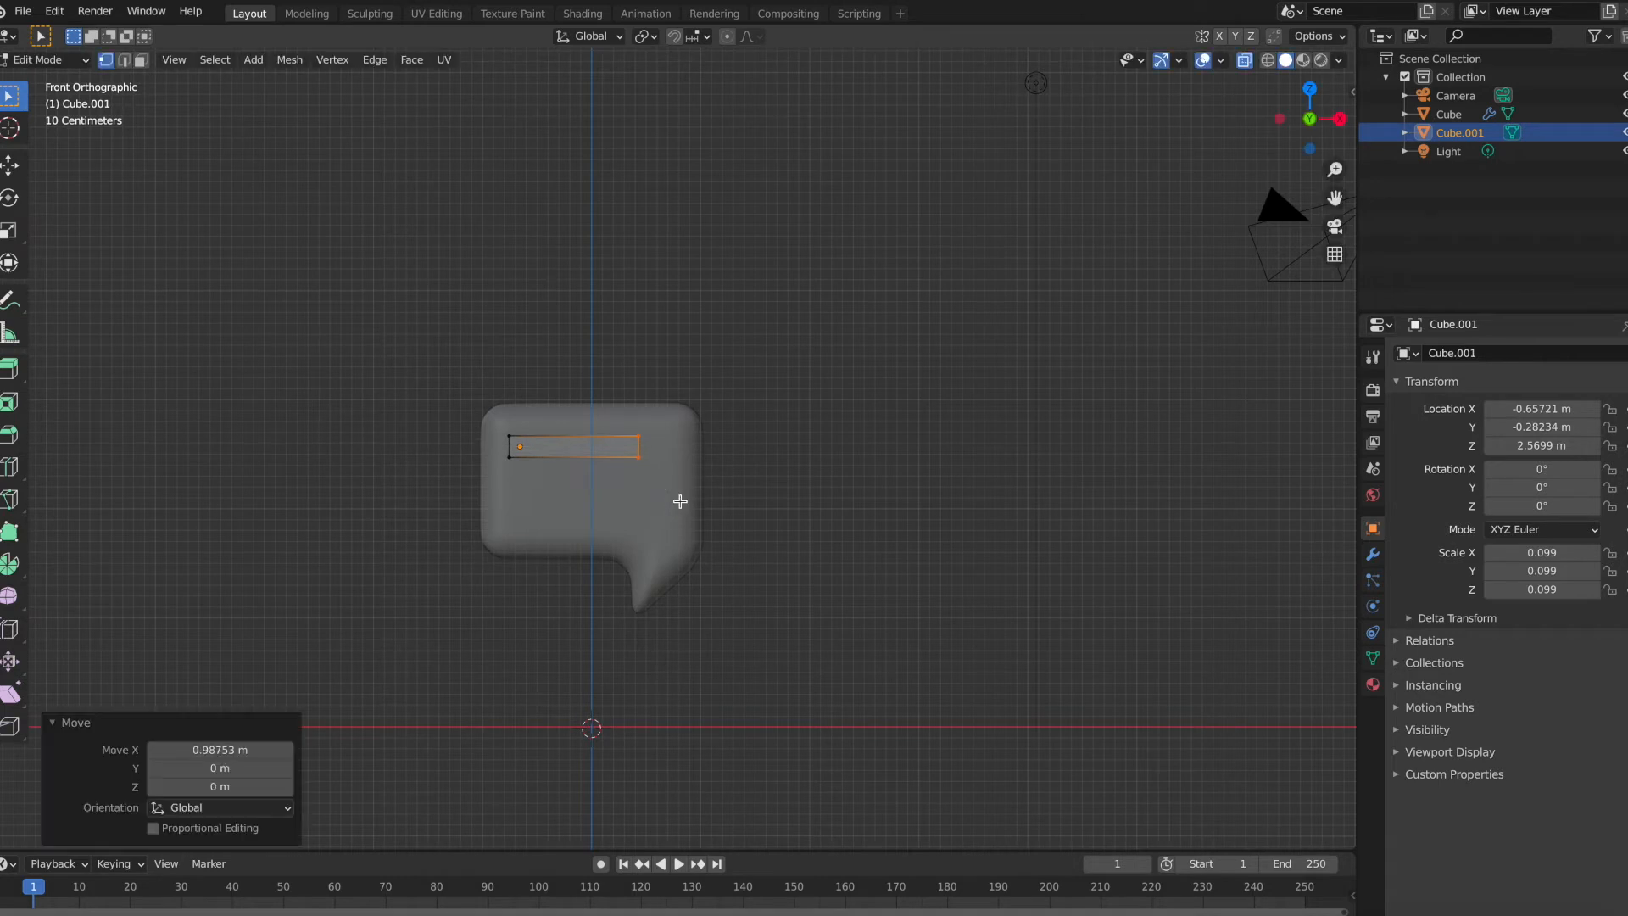
key("alt+a")
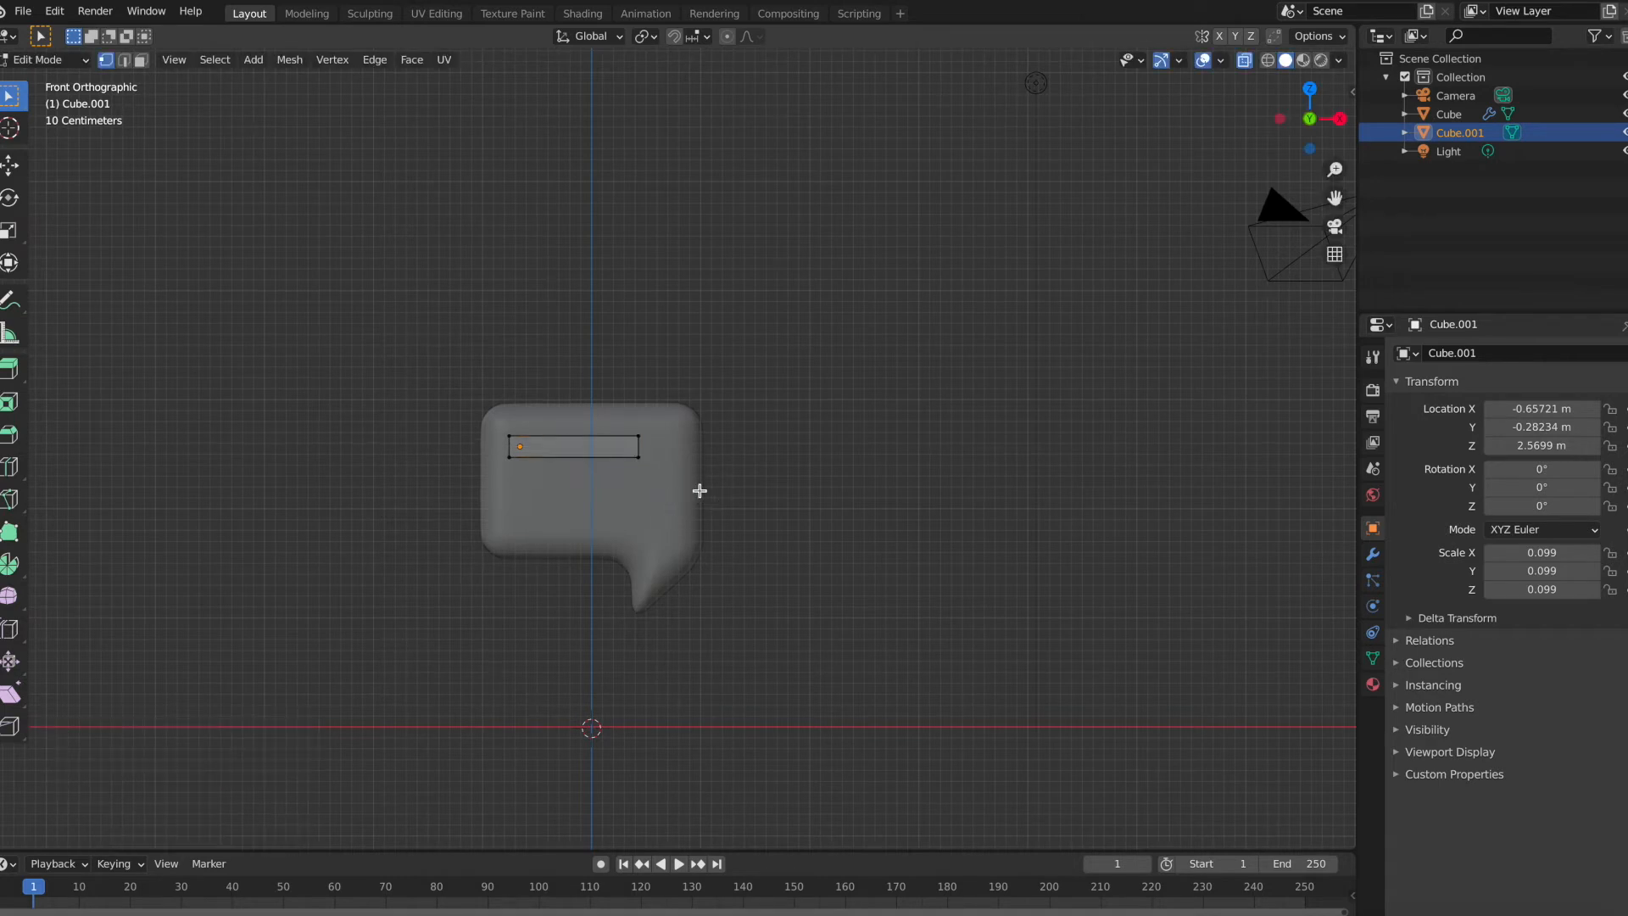
key("Tab")
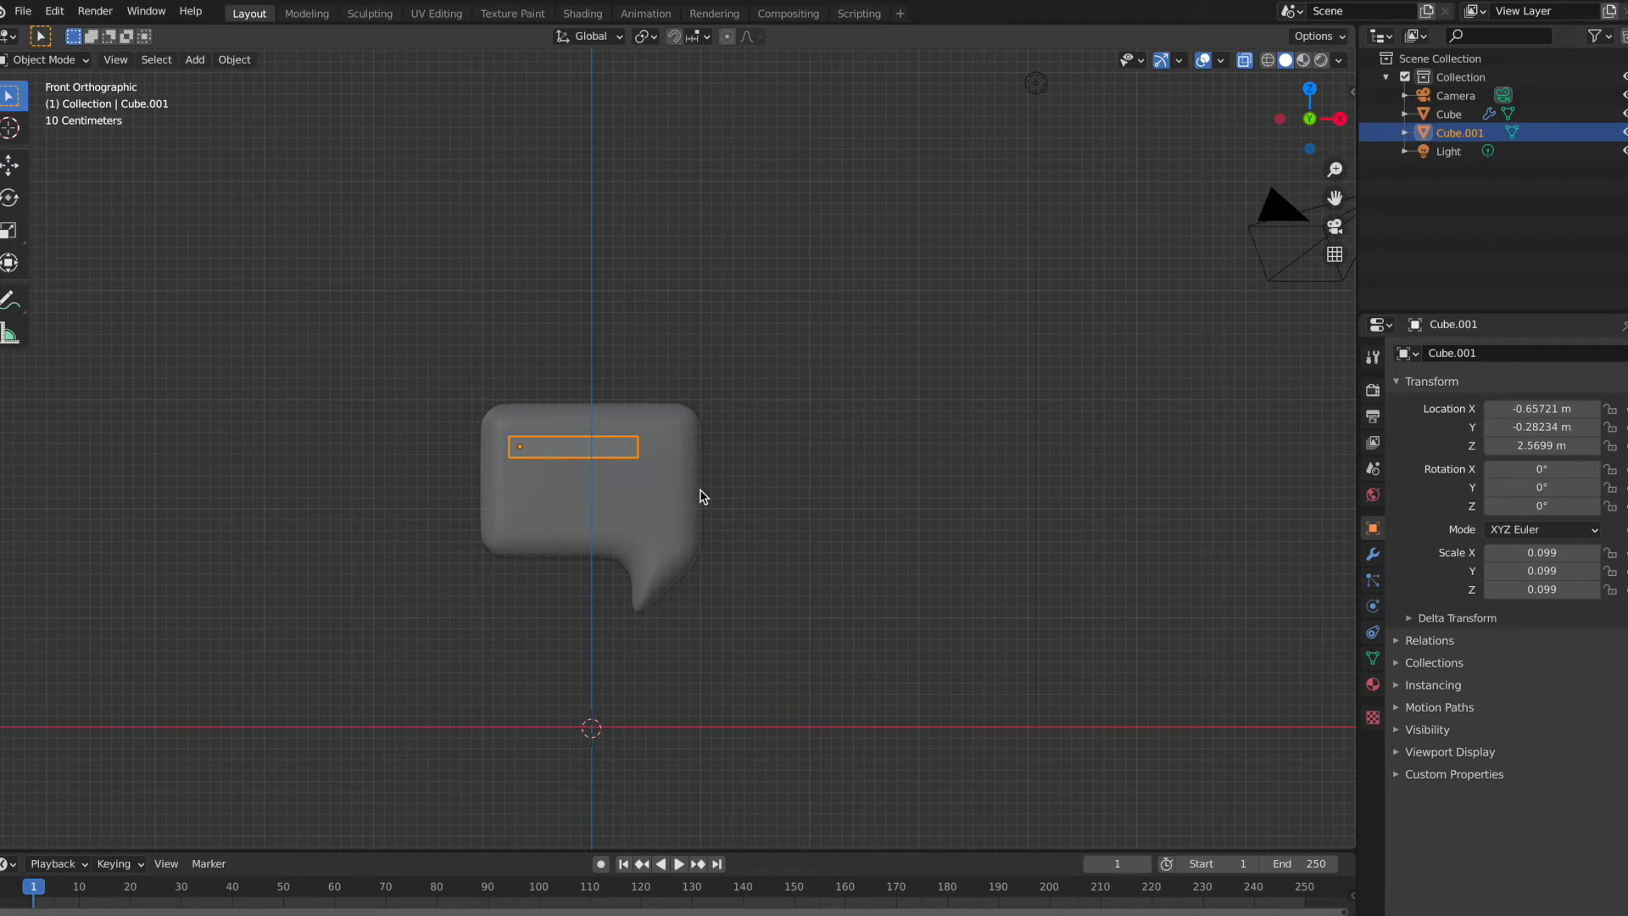
left_click(1244, 59)
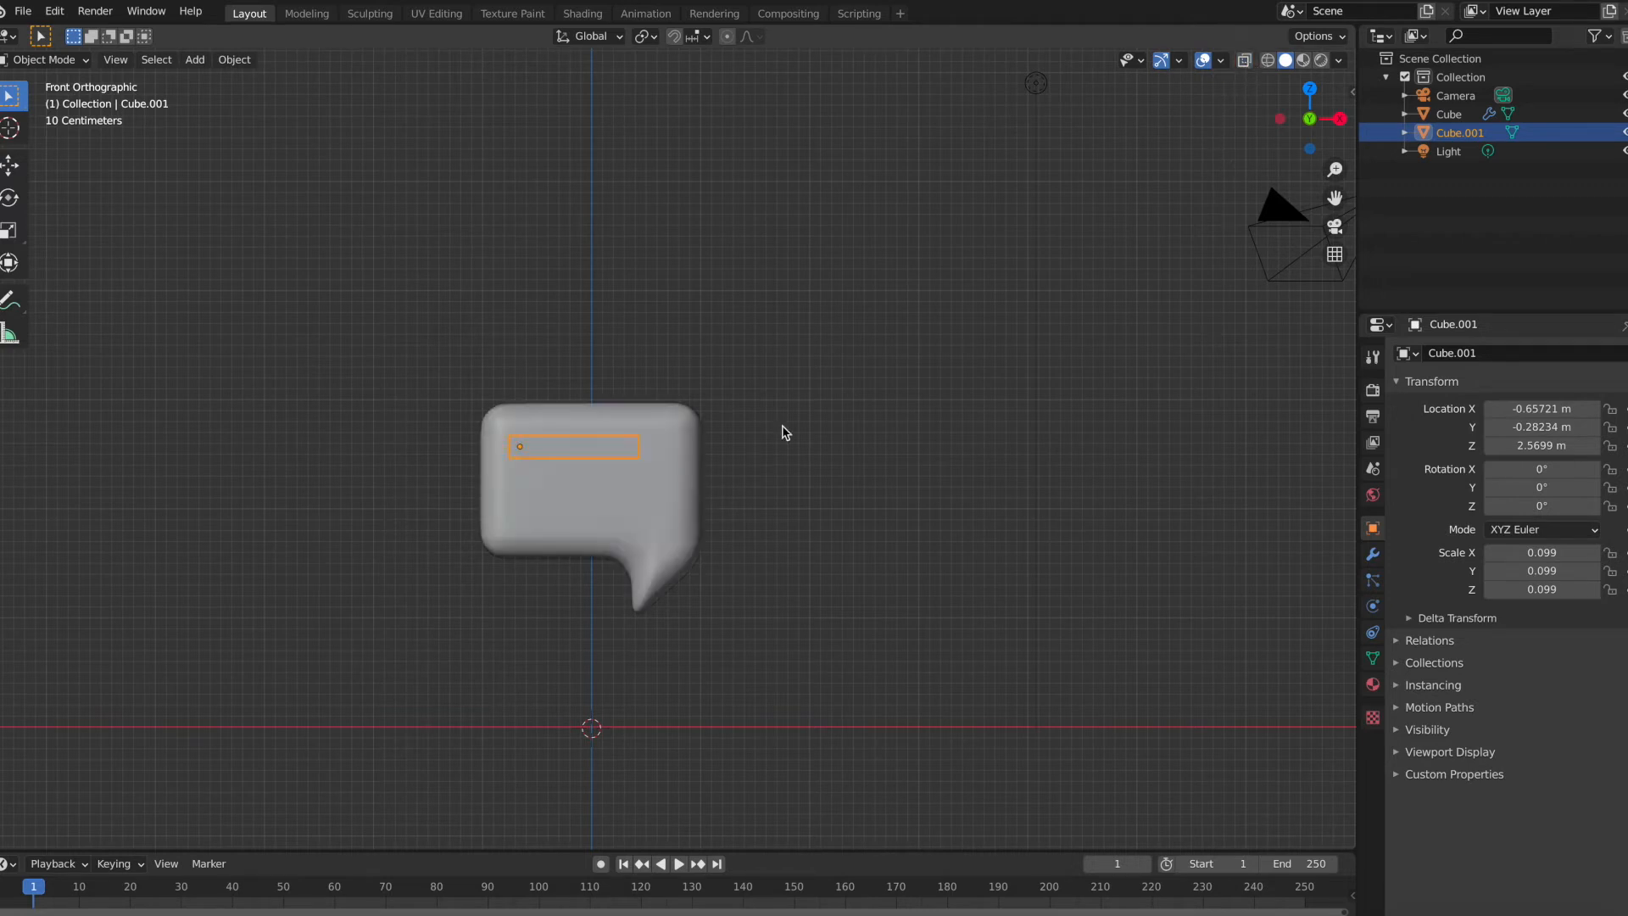
Step: Duplicate the bar and place the copy about 0.306 m below it along Z
key("shift+d")
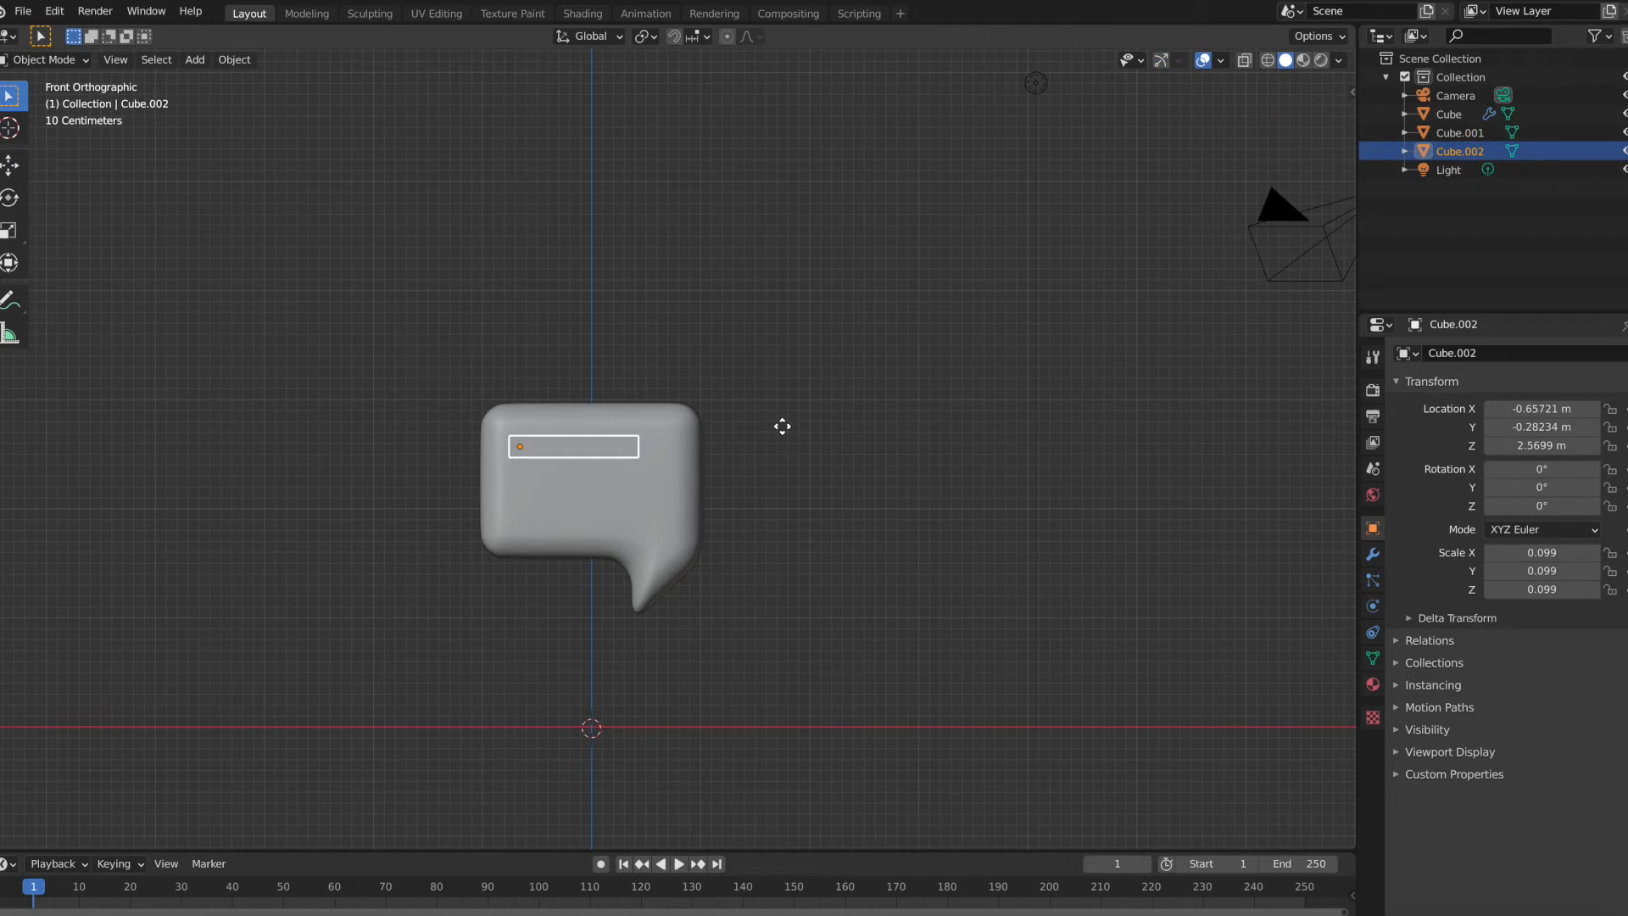
key("z")
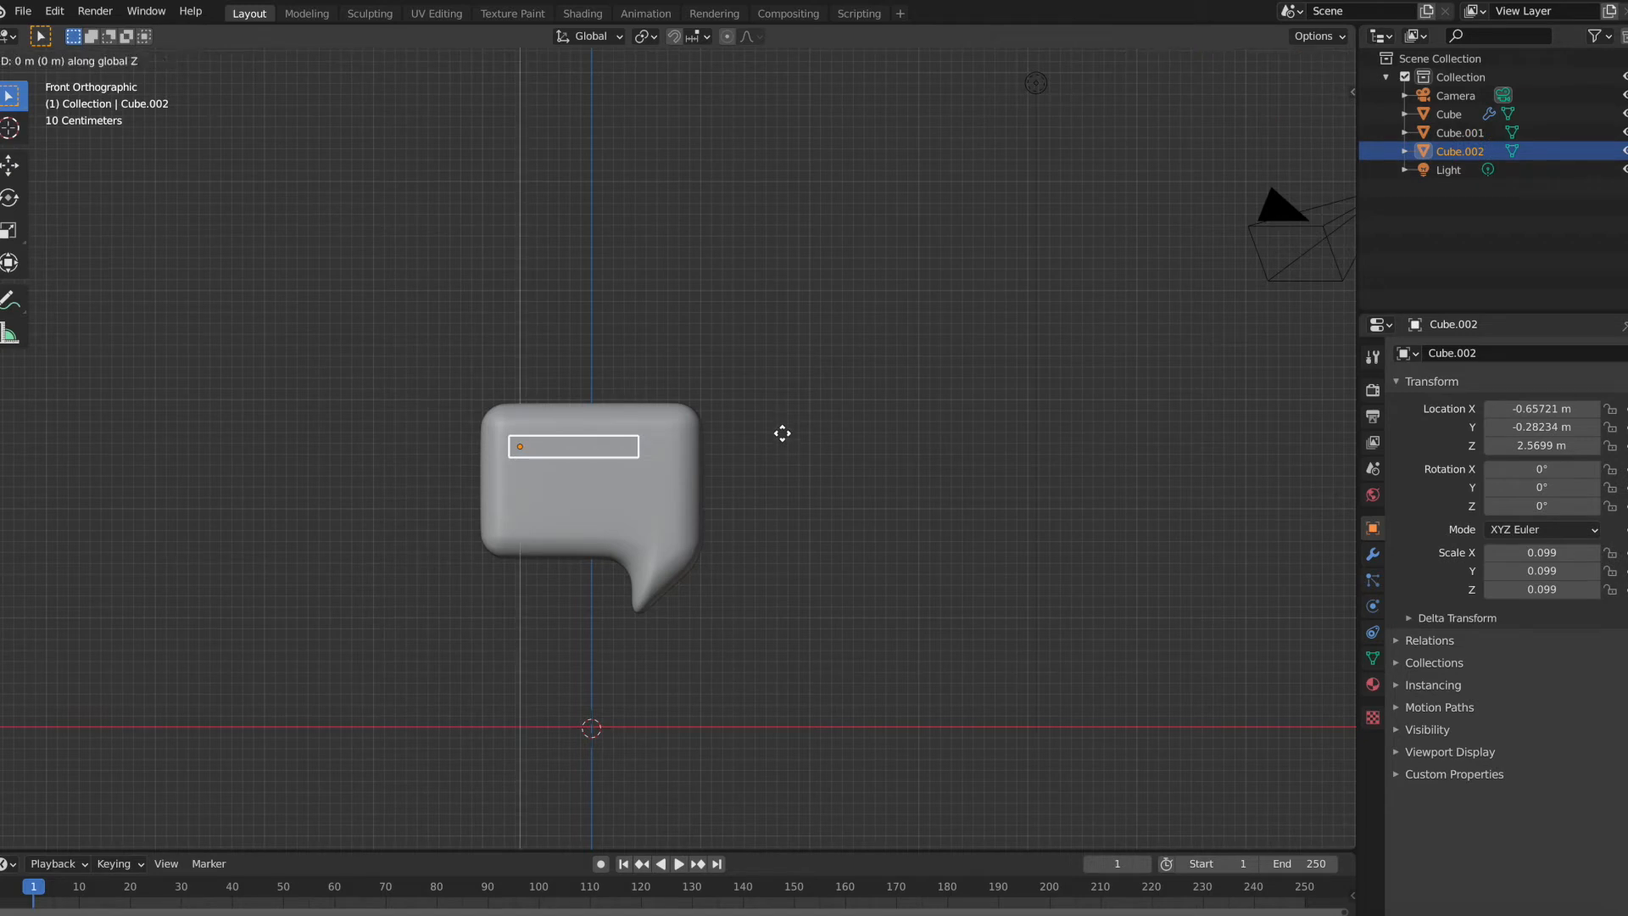
left_click(782, 462)
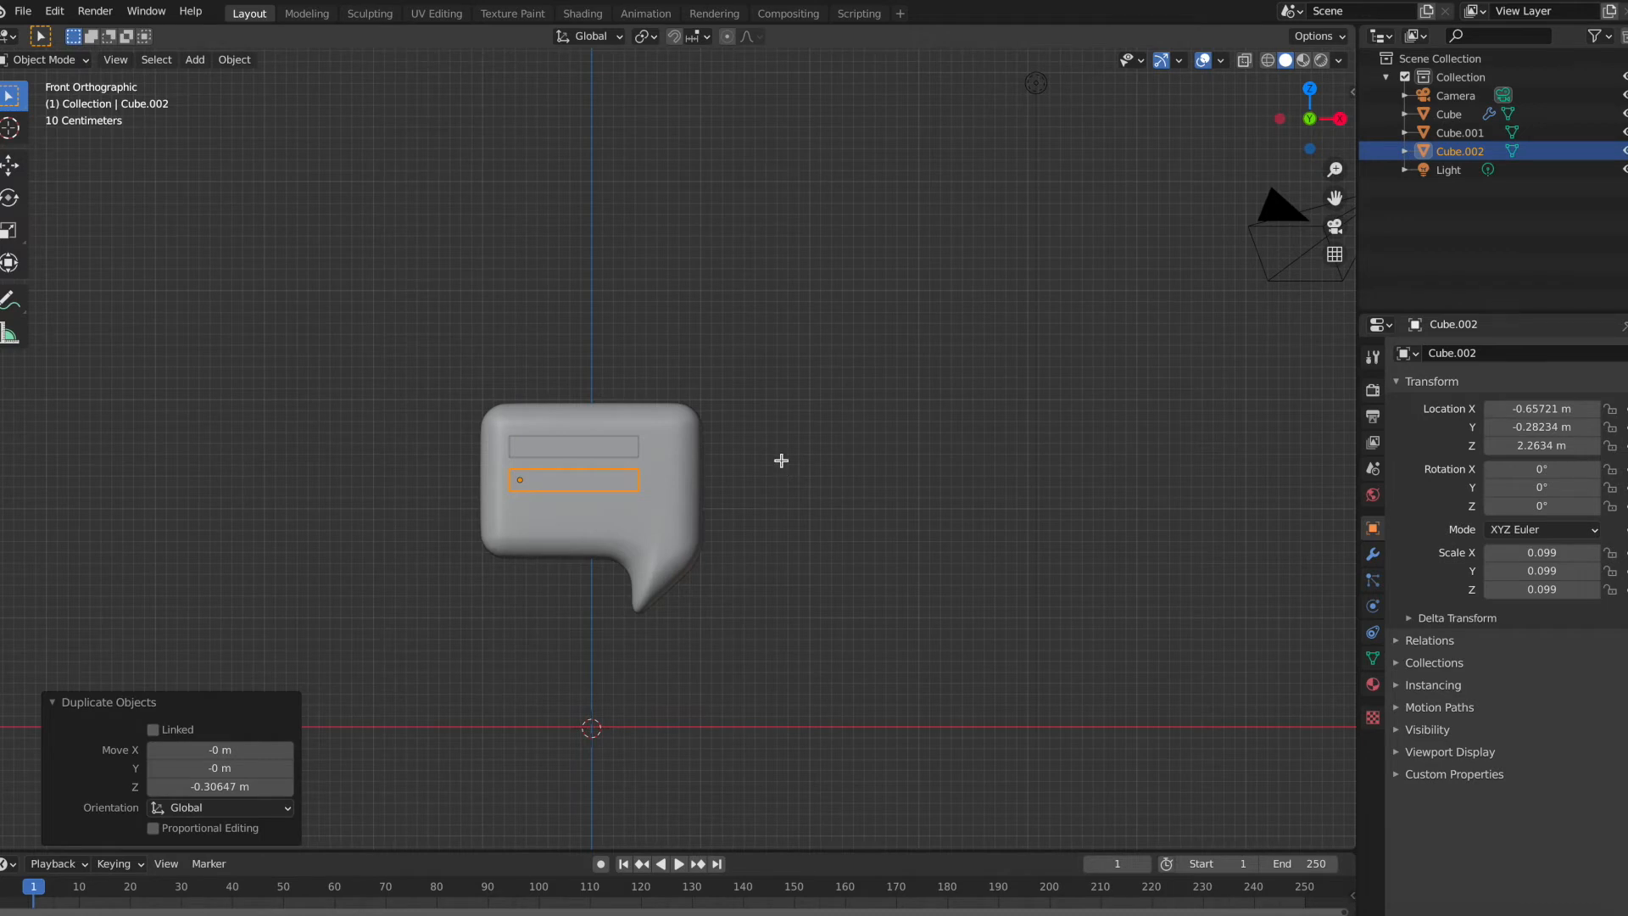
Step: Shorten the lower bar by moving its right-side vertices about -0.741 m along X, with X-ray on
key("Tab")
left_click(1245, 61)
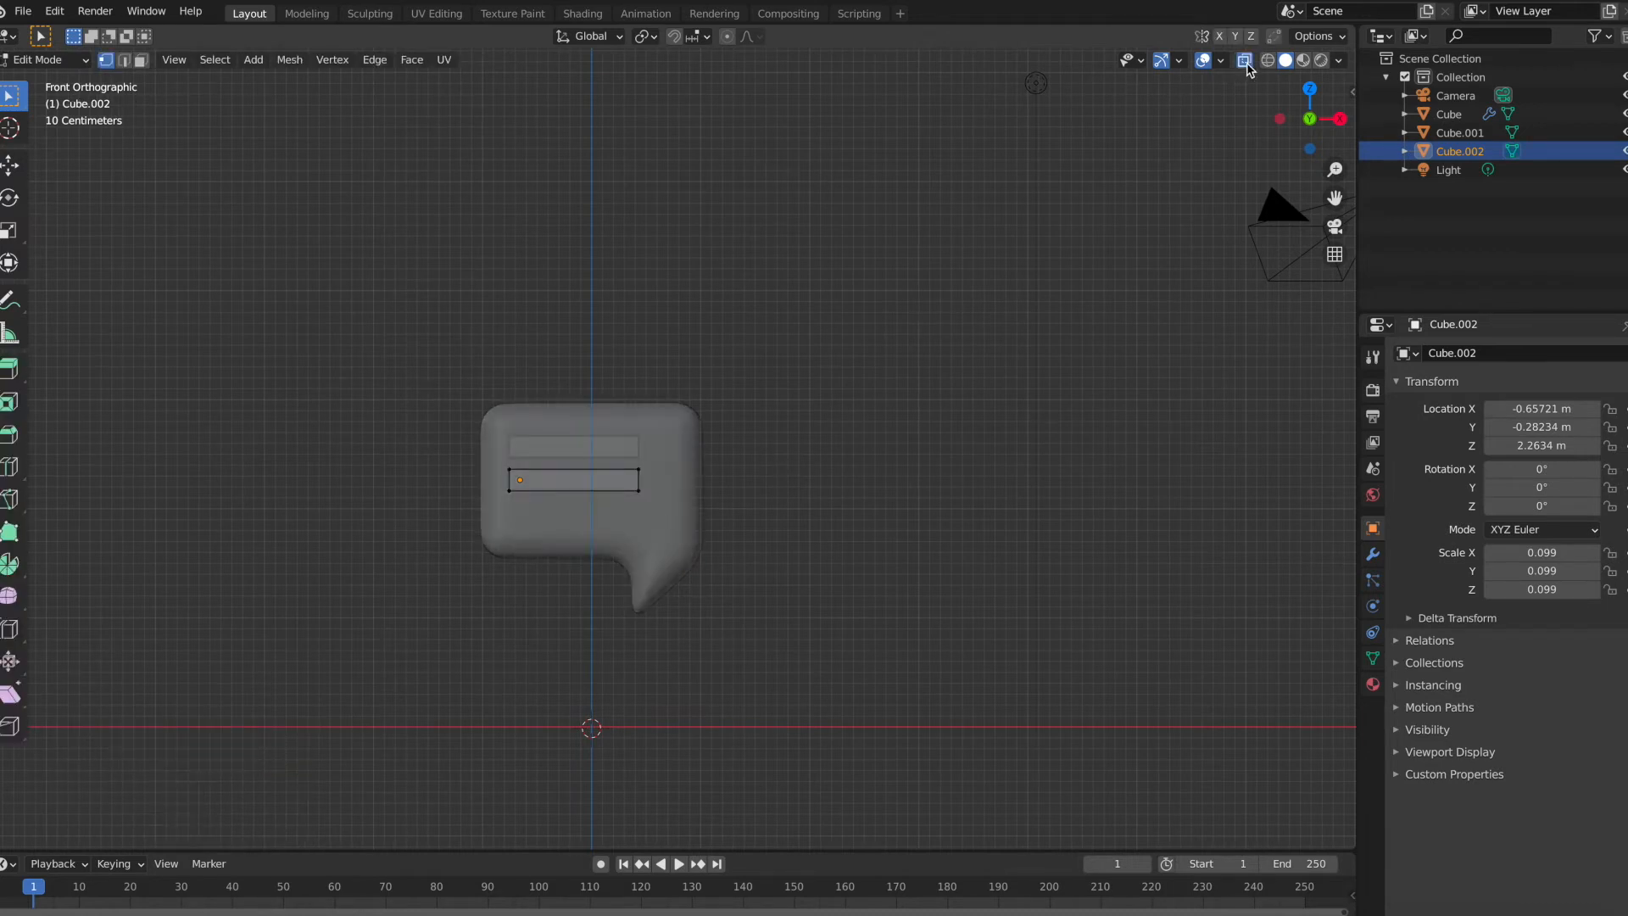
left_click_drag(685, 539, 618, 462)
key("g")
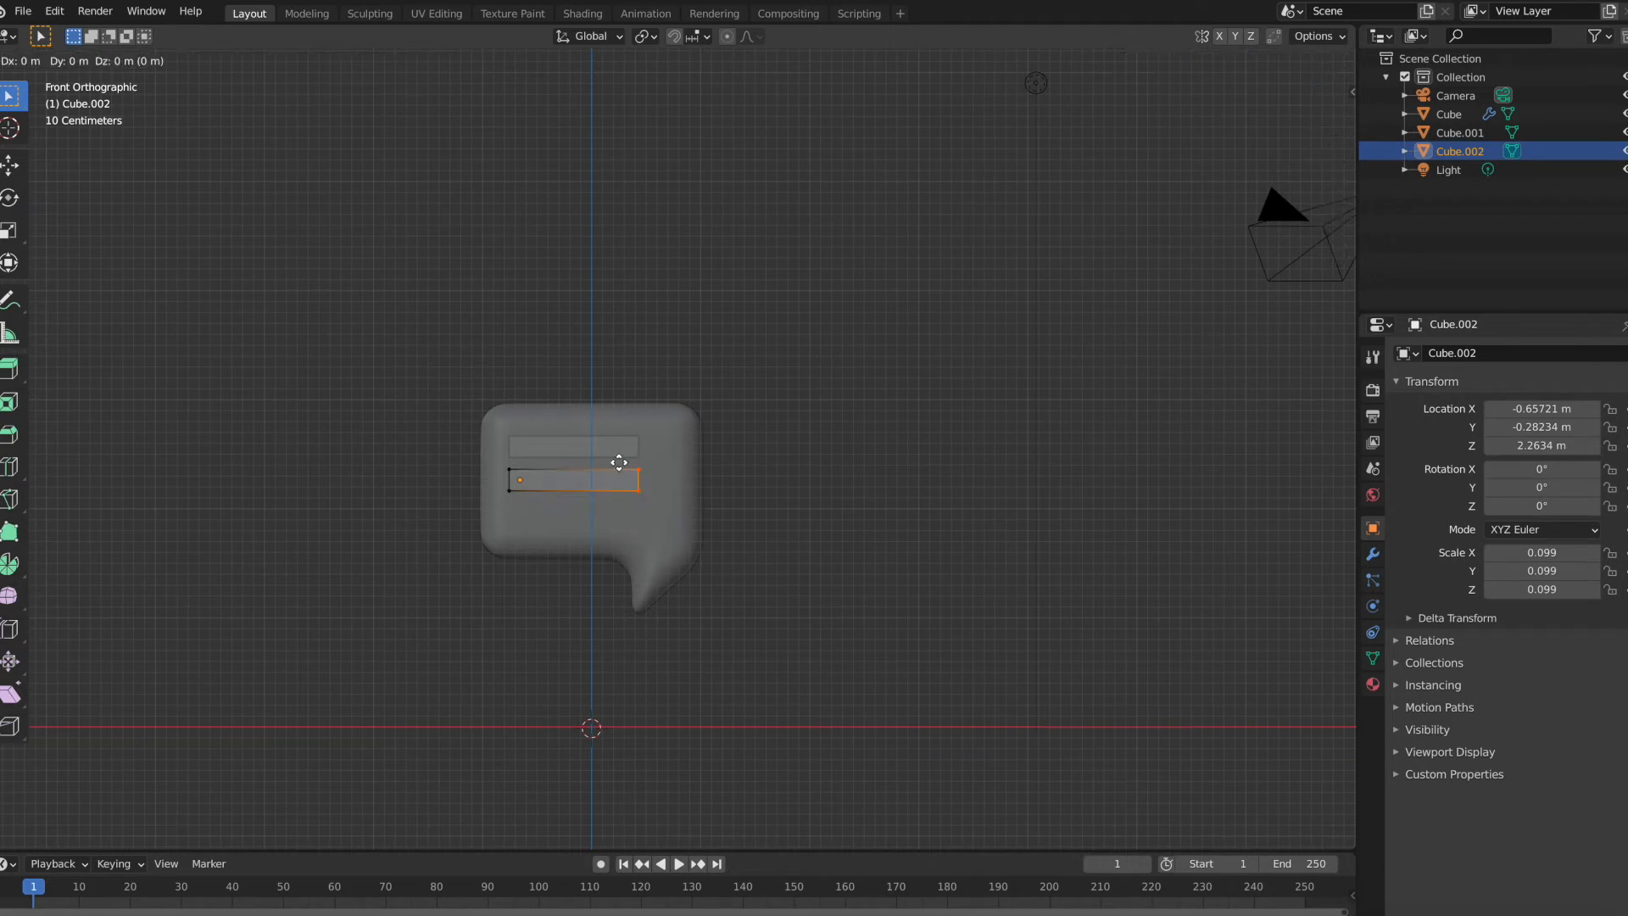
key("x")
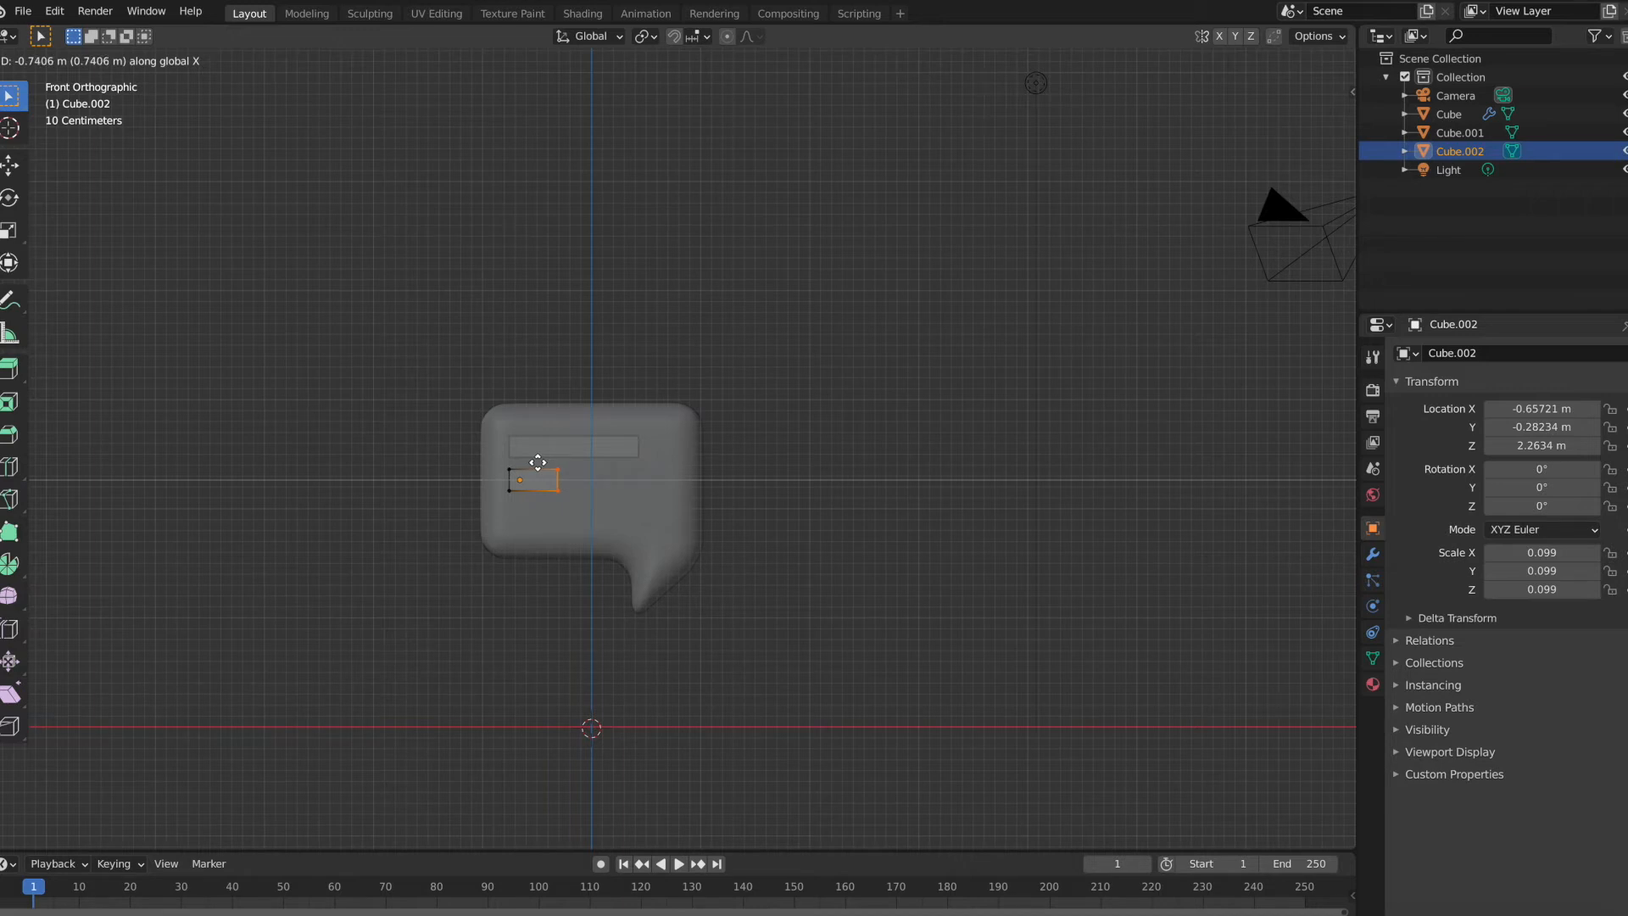
left_click(538, 462)
key("alt+a")
middle_click_drag(436, 447, 432, 447)
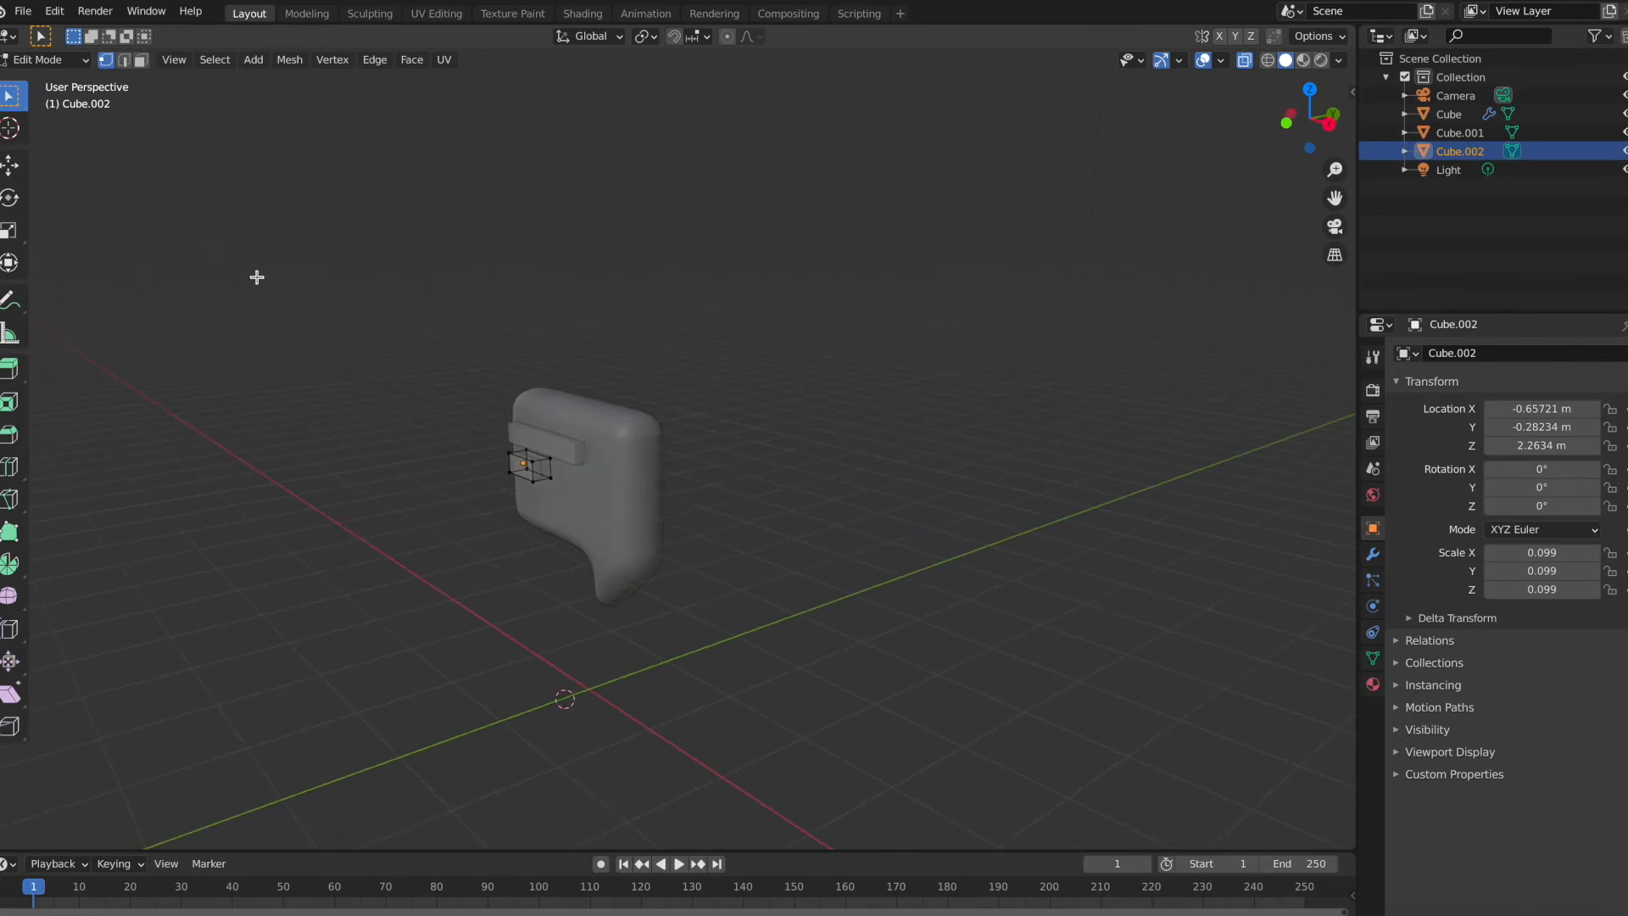
key("Tab")
Step: Turn off X-ray, select both bars and move them along Y to about -0.231 m, slightly into the bubble's face
middle_click_drag(260, 282, 277, 272)
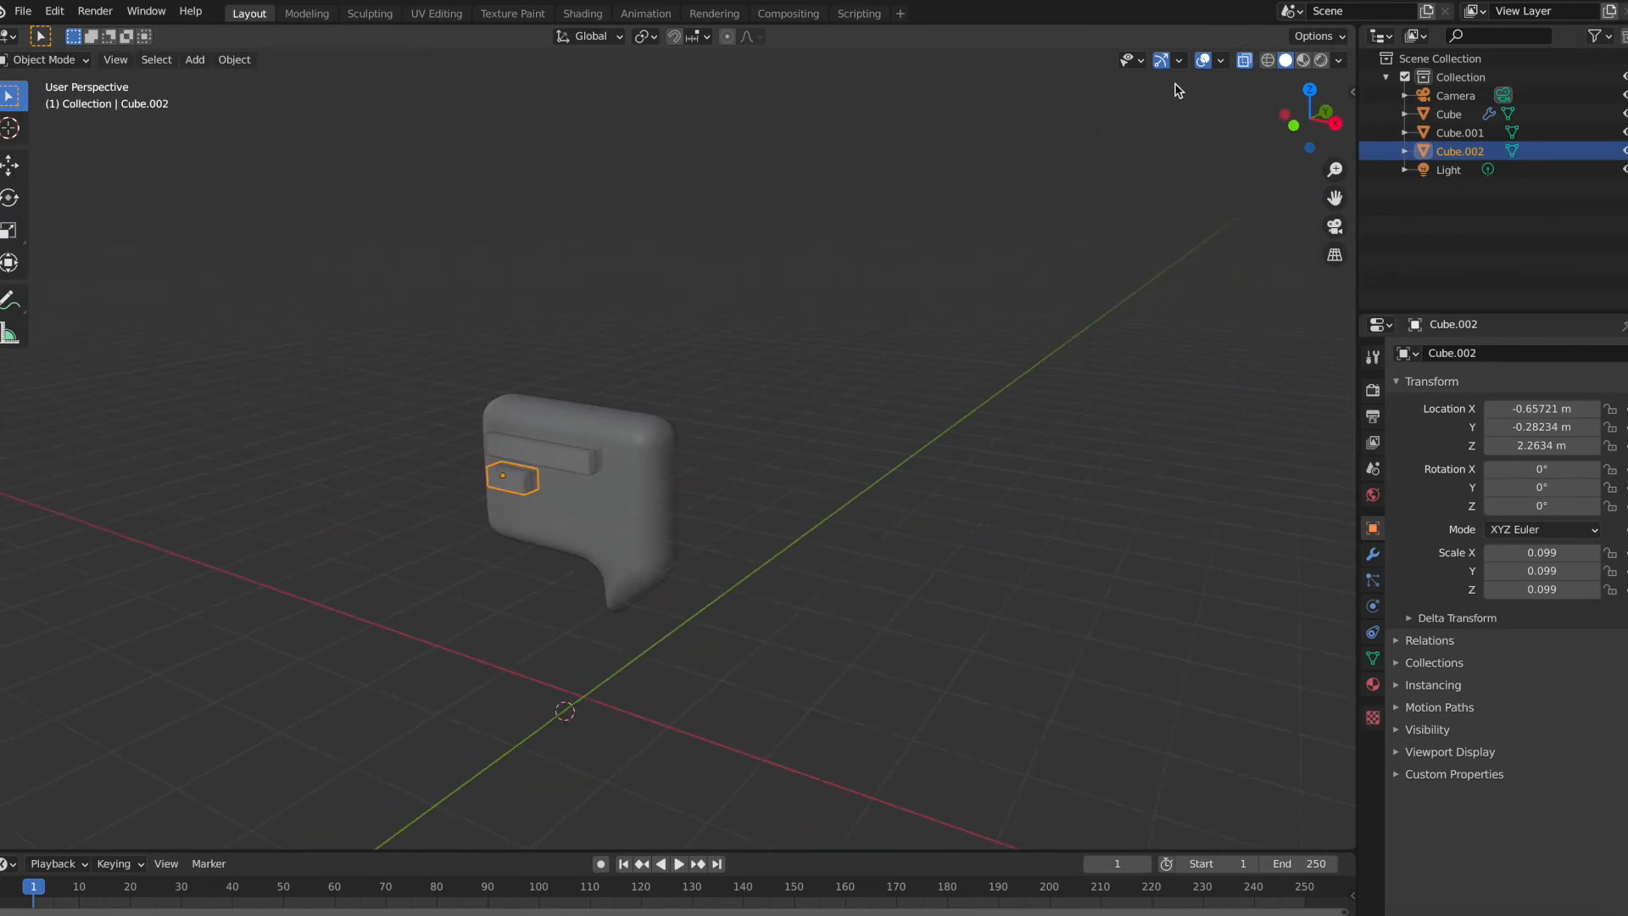
middle_click_drag(761, 294, 758, 296)
left_click(654, 369)
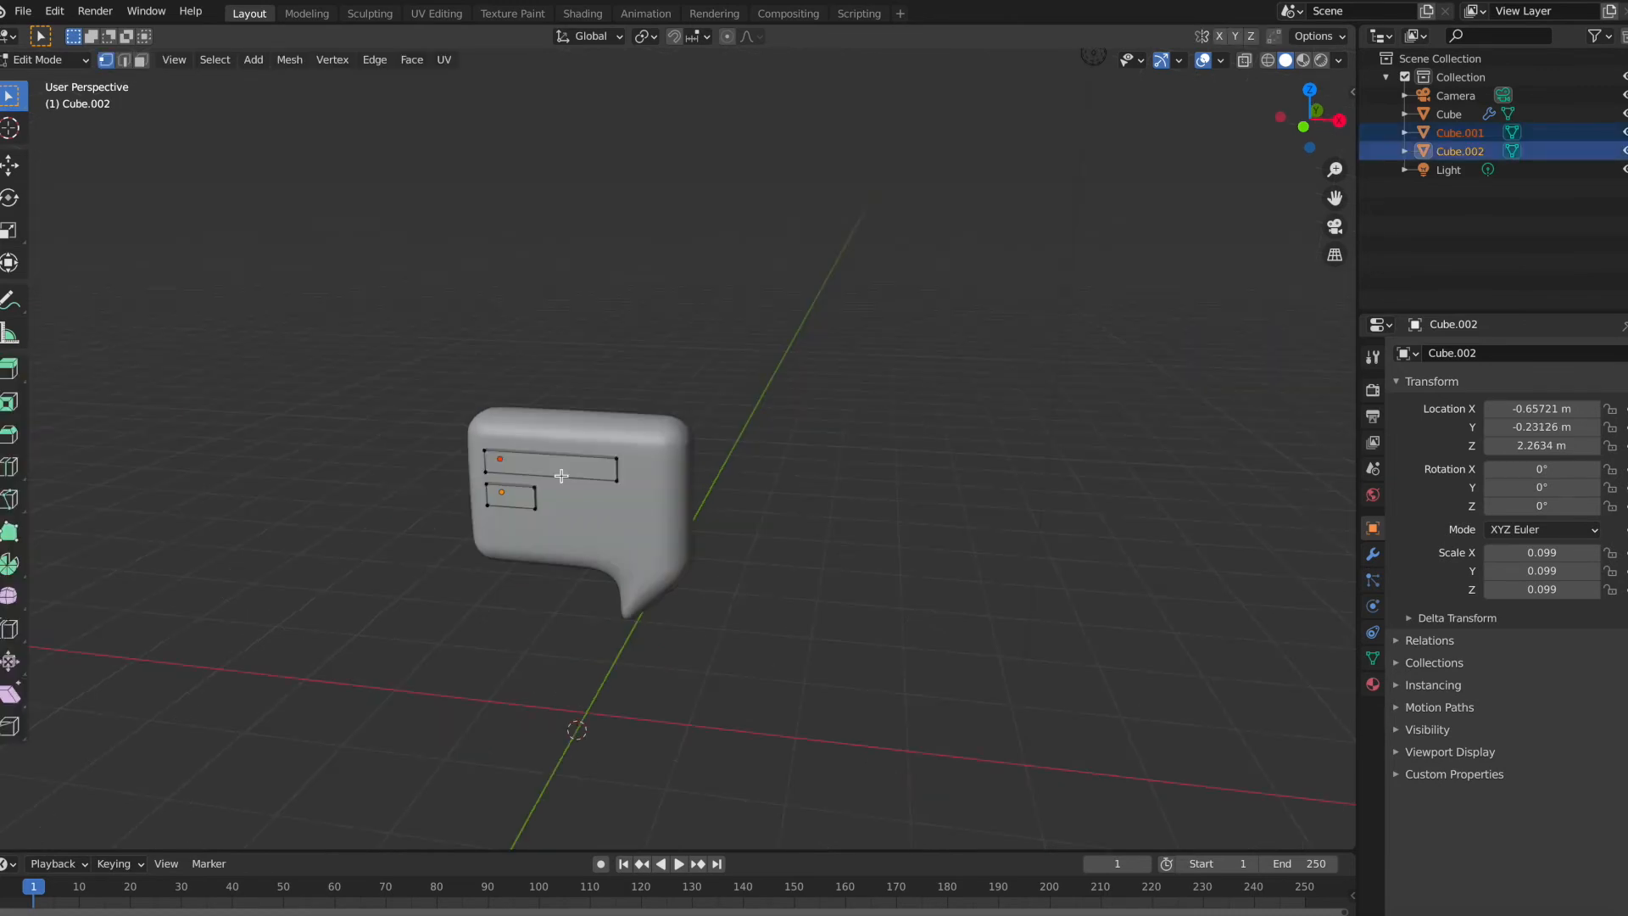
Step: Bevel all edges of both bars together to round their ends and sides, then return to Object Mode
key("a")
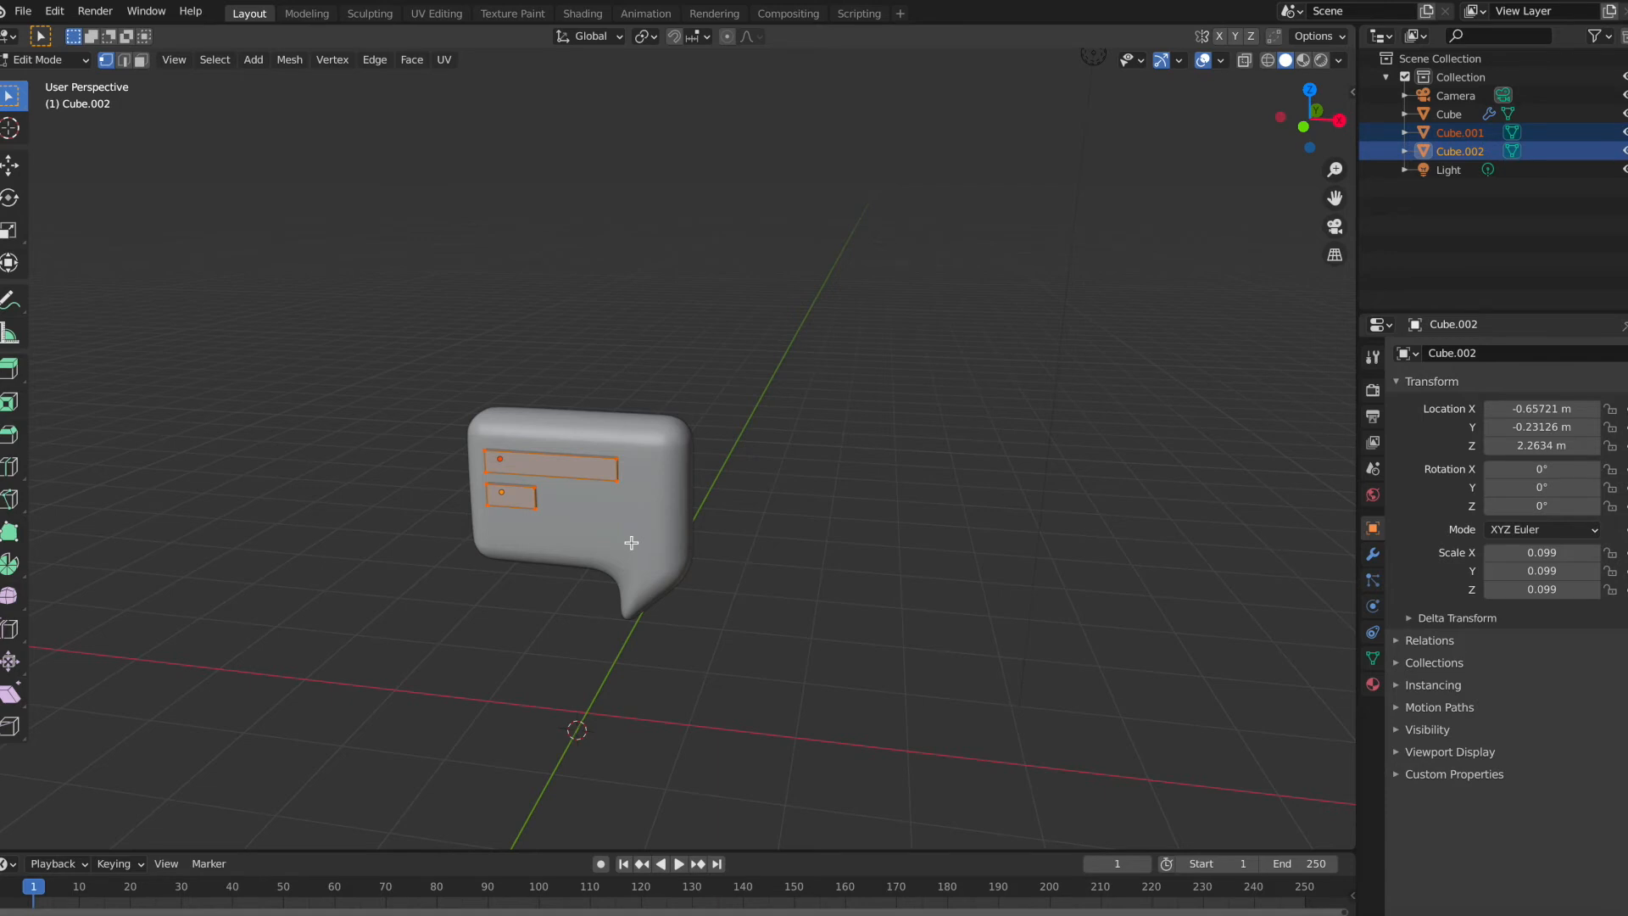
key("ctrl+b")
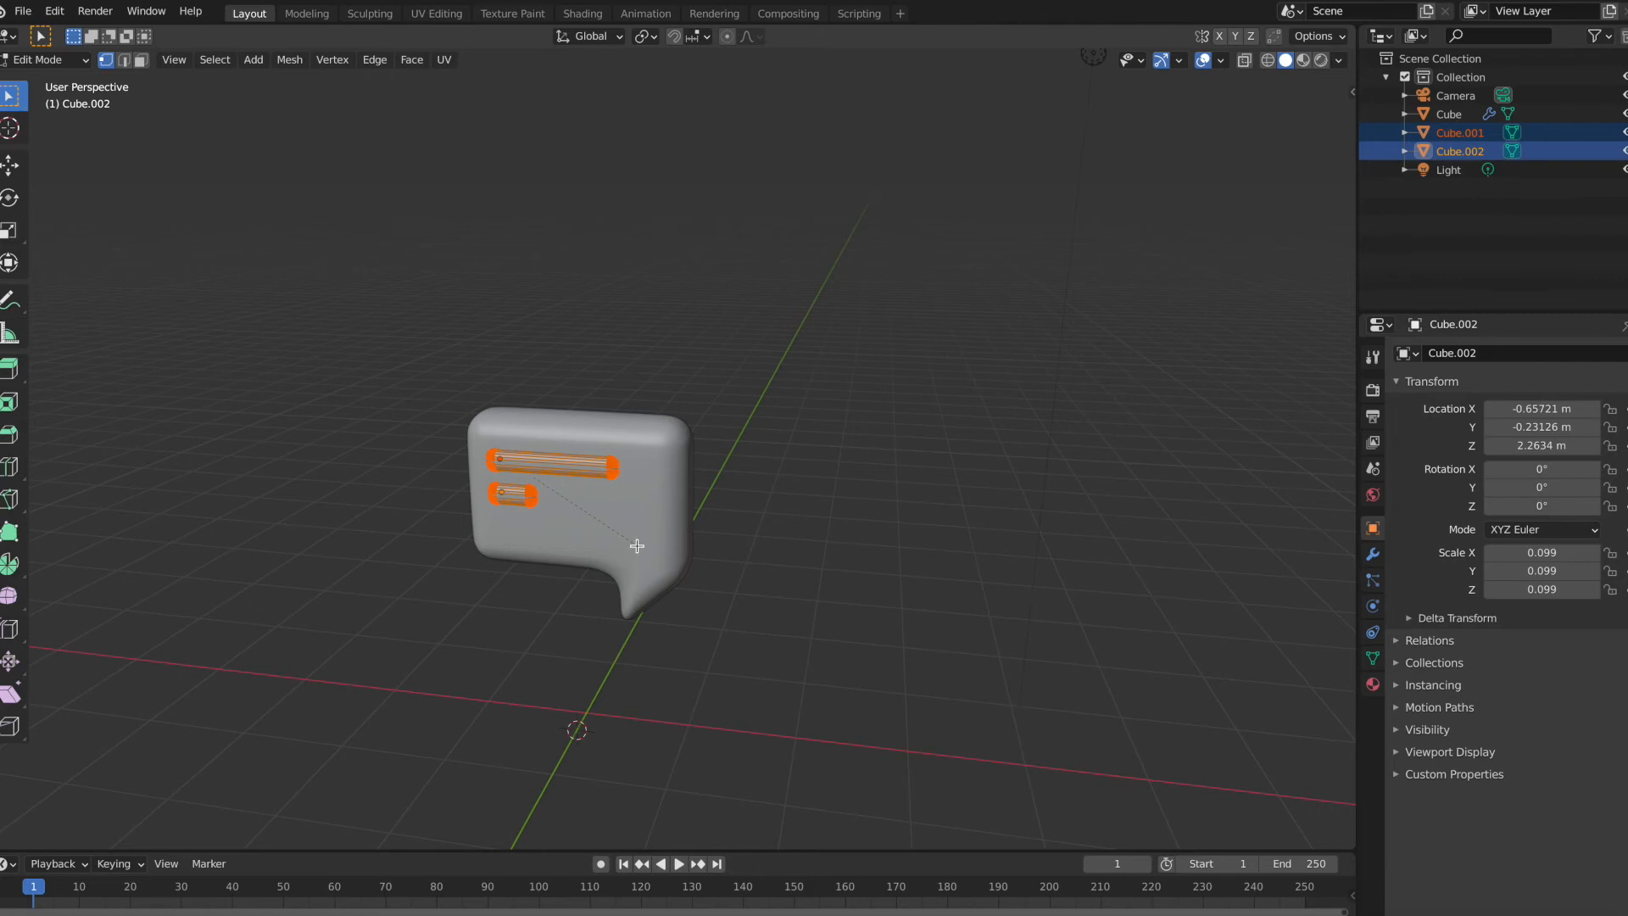
left_click(637, 546)
key("alt+a")
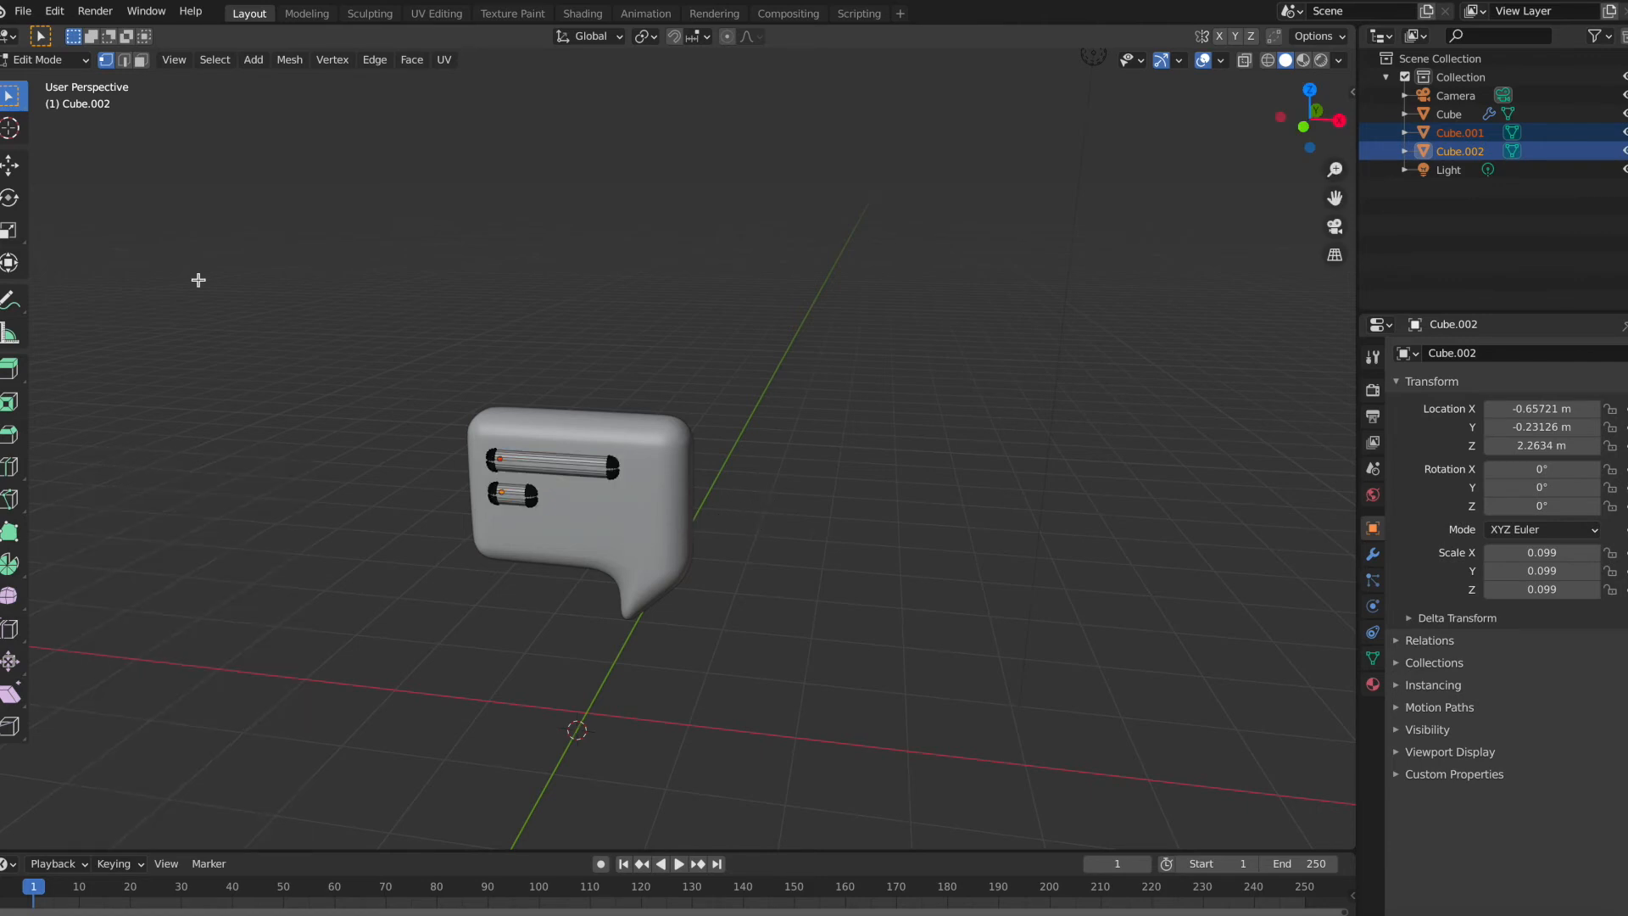
key("Tab")
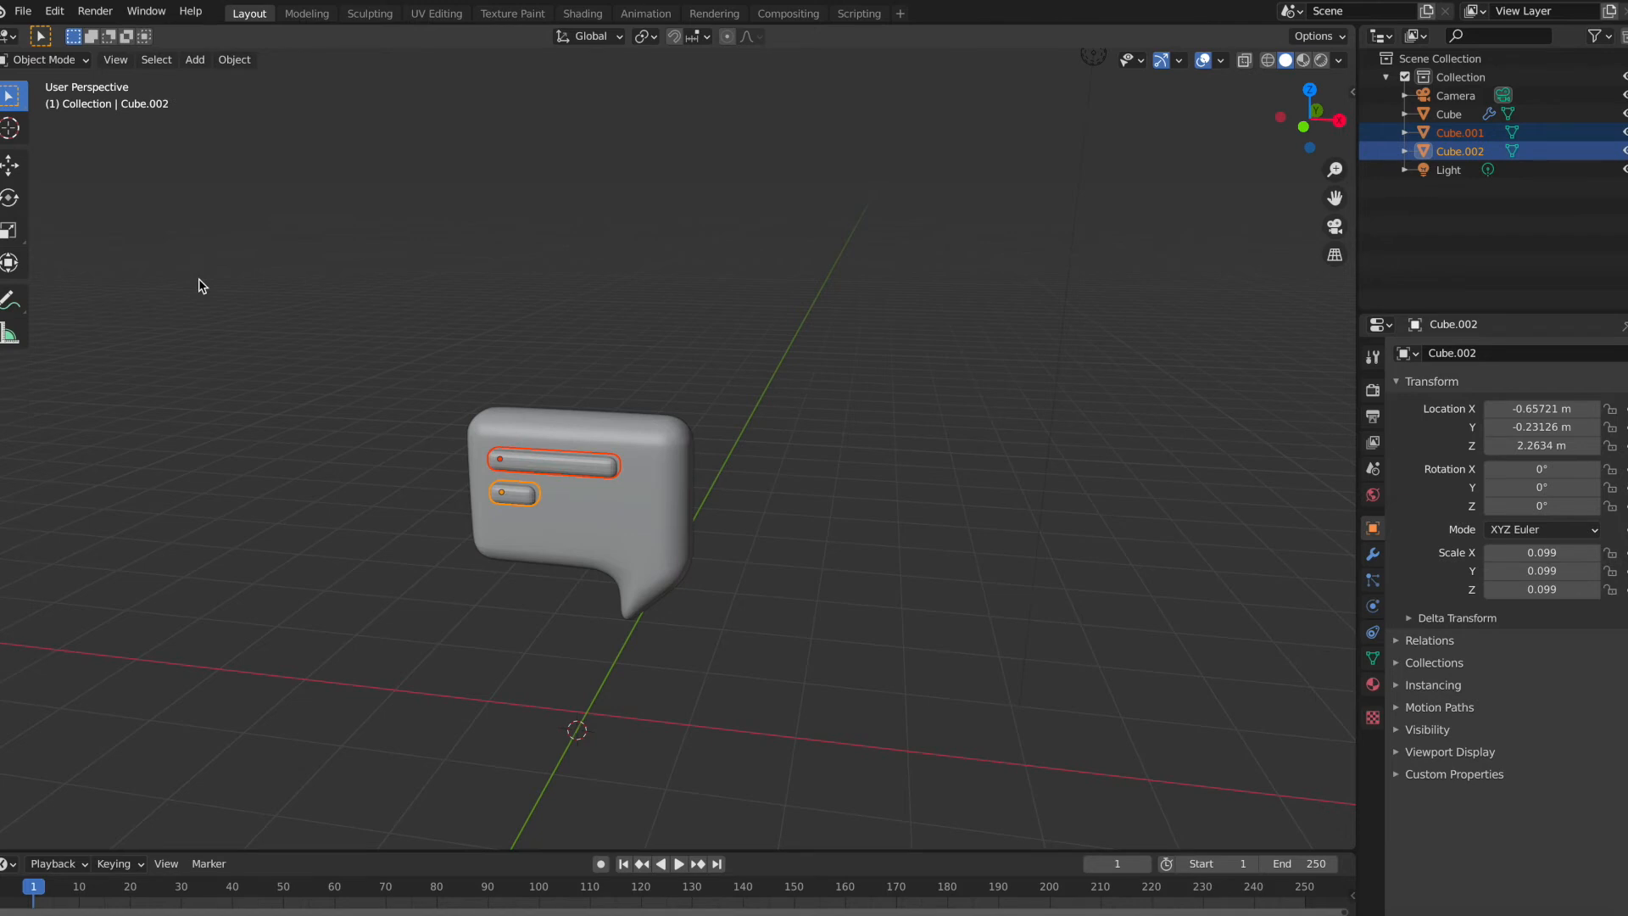
Step: Add a level 5 subdivision surface to both bars and view the smoothed result from different angles
left_click(201, 286)
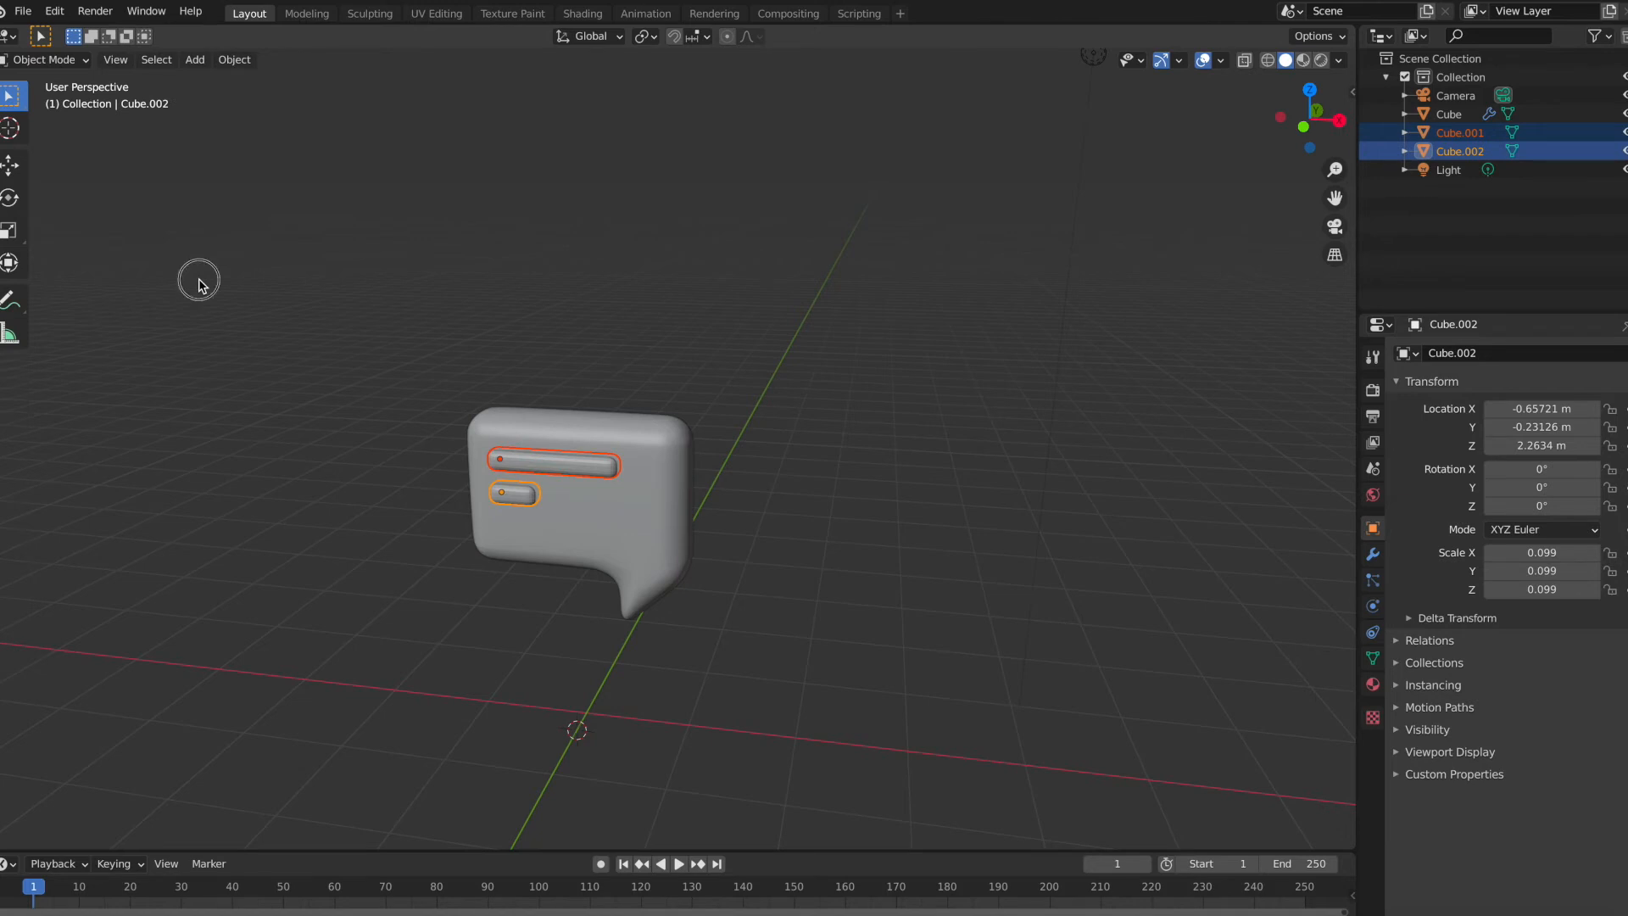
left_click(536, 464)
left_click(518, 498, "shift")
key("ctrl+5")
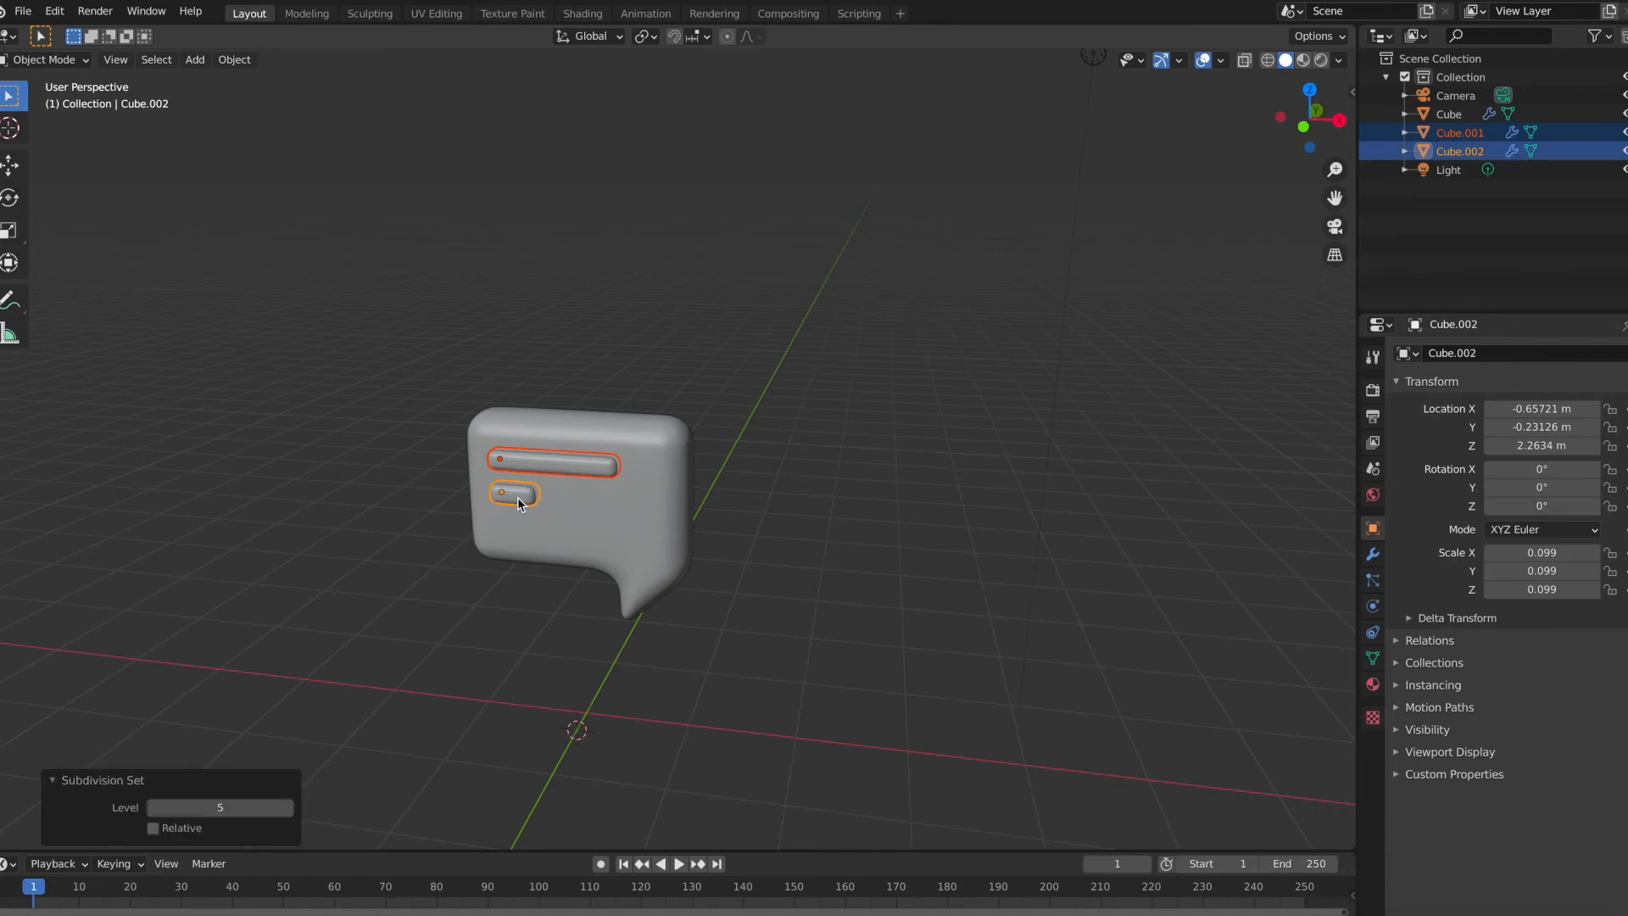
left_click(413, 486)
scroll(413, 486, "left", 10)
scroll(413, 486, "right", 10)
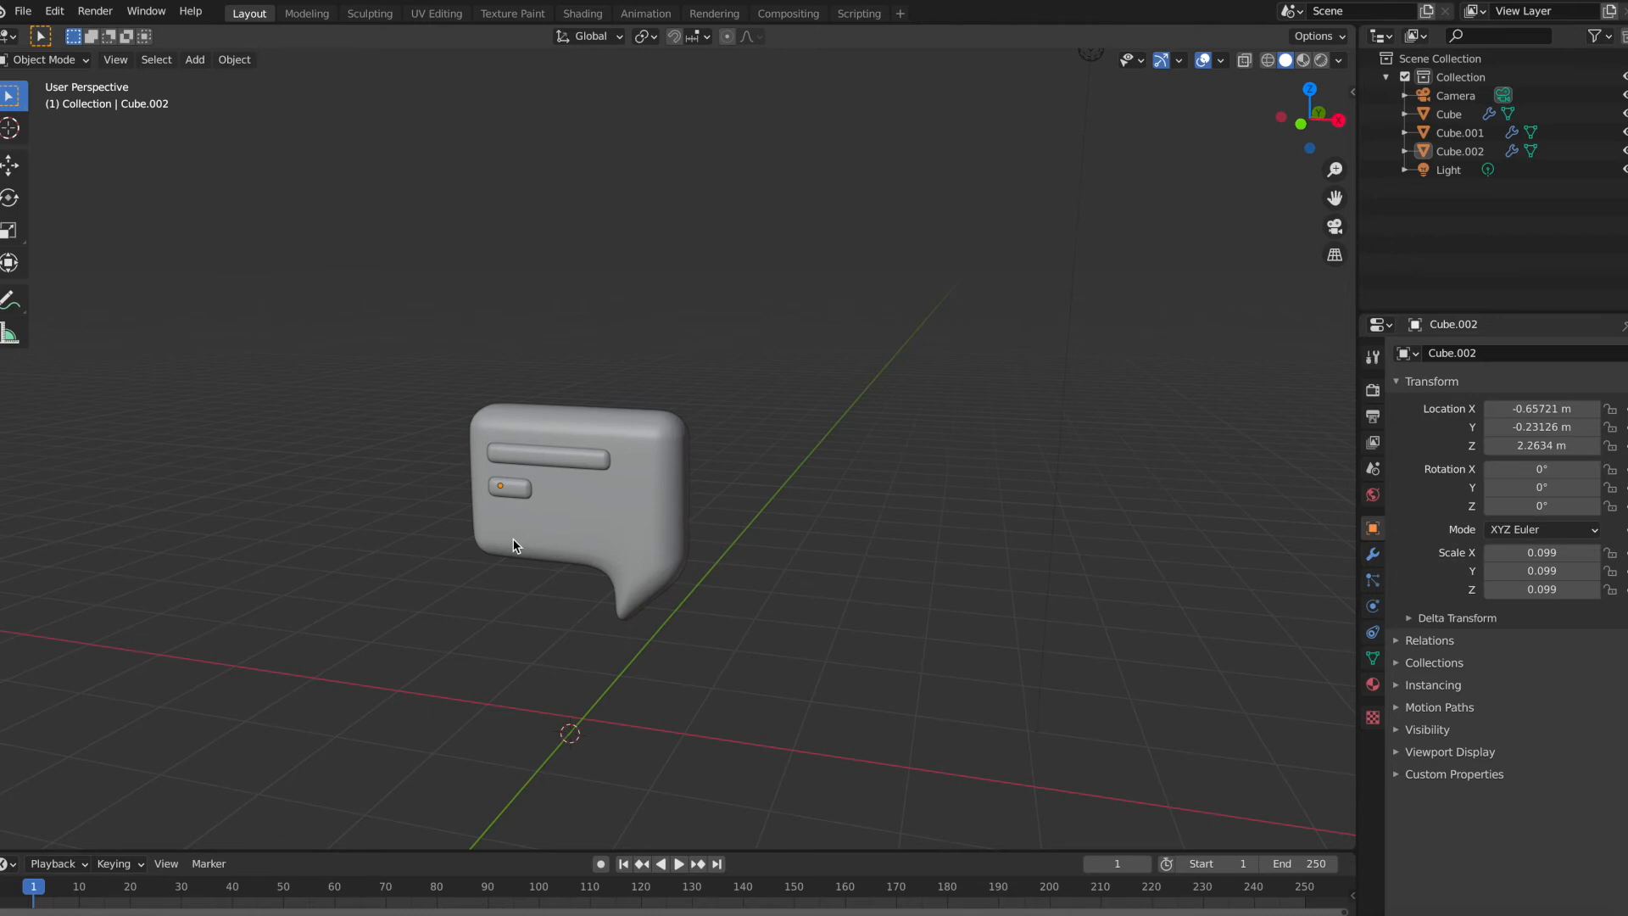
scroll(513, 537, "left", 5)
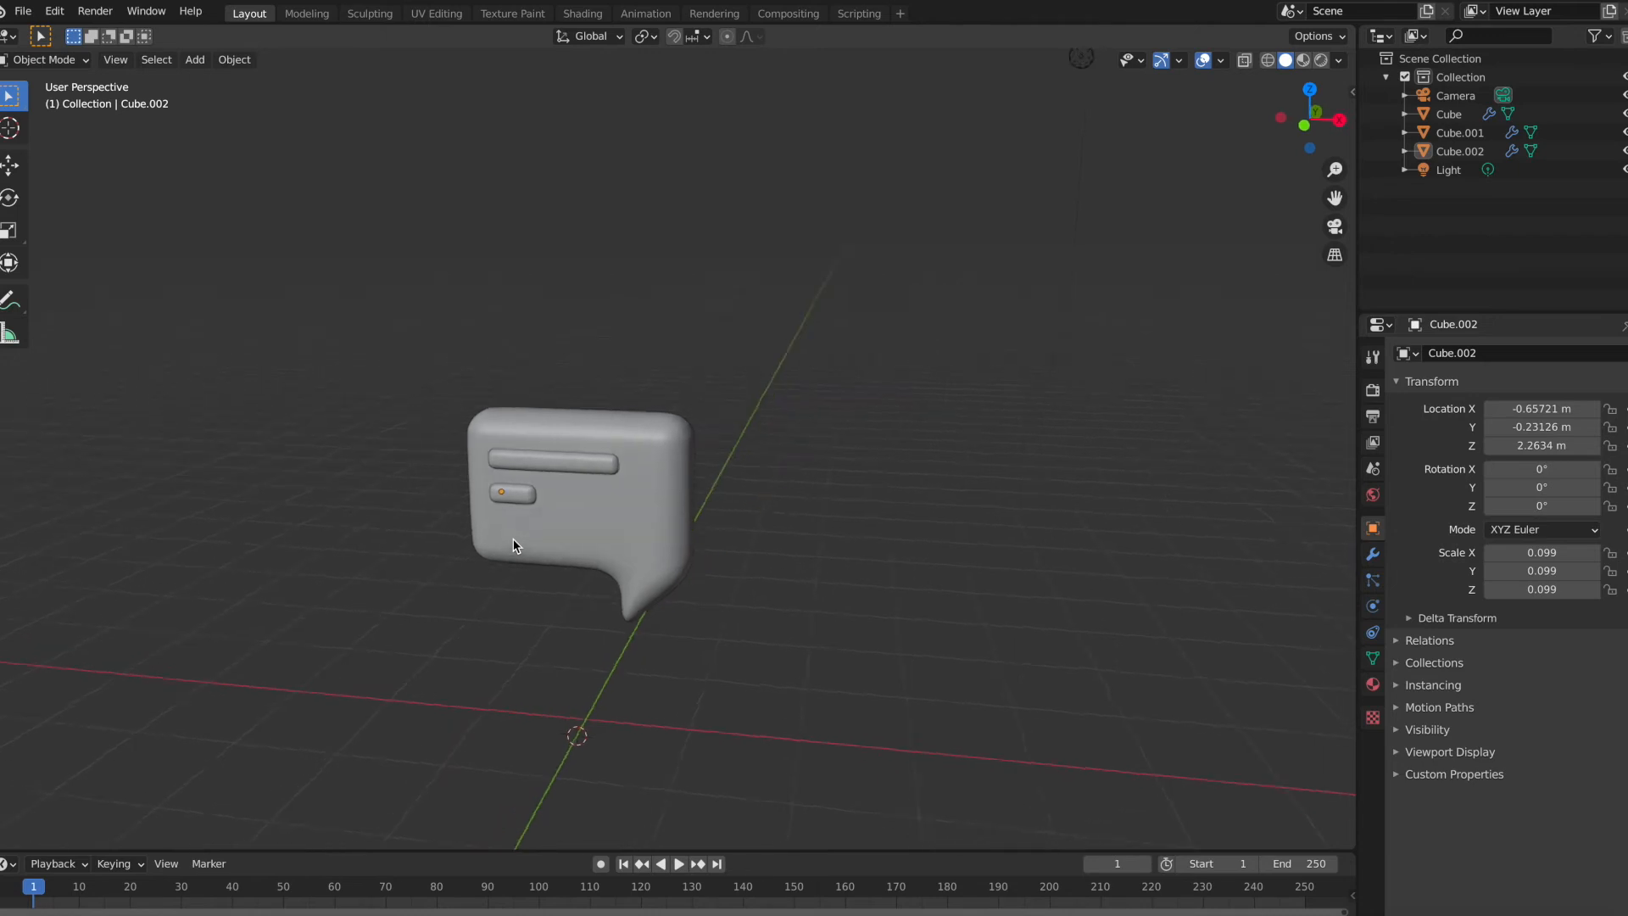
scroll(512, 538, "right", 7)
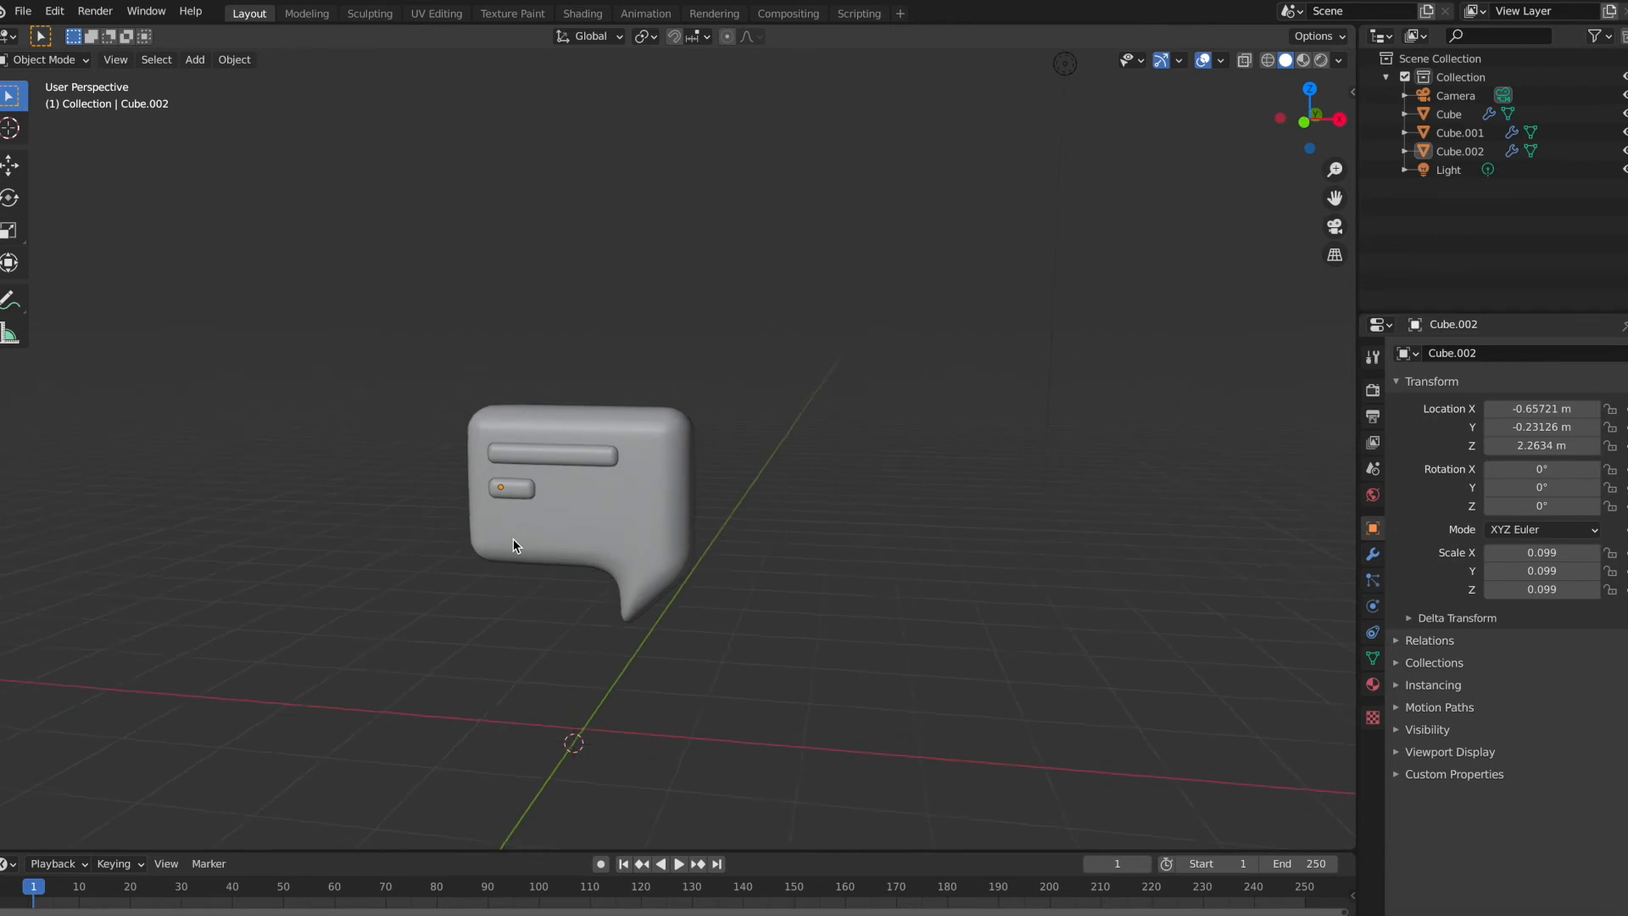
Step: Select both bars and move them along Y to about -0.223 m in top view, slightly deeper into the bubble's face
left_click(511, 480)
left_click(568, 453, "shift")
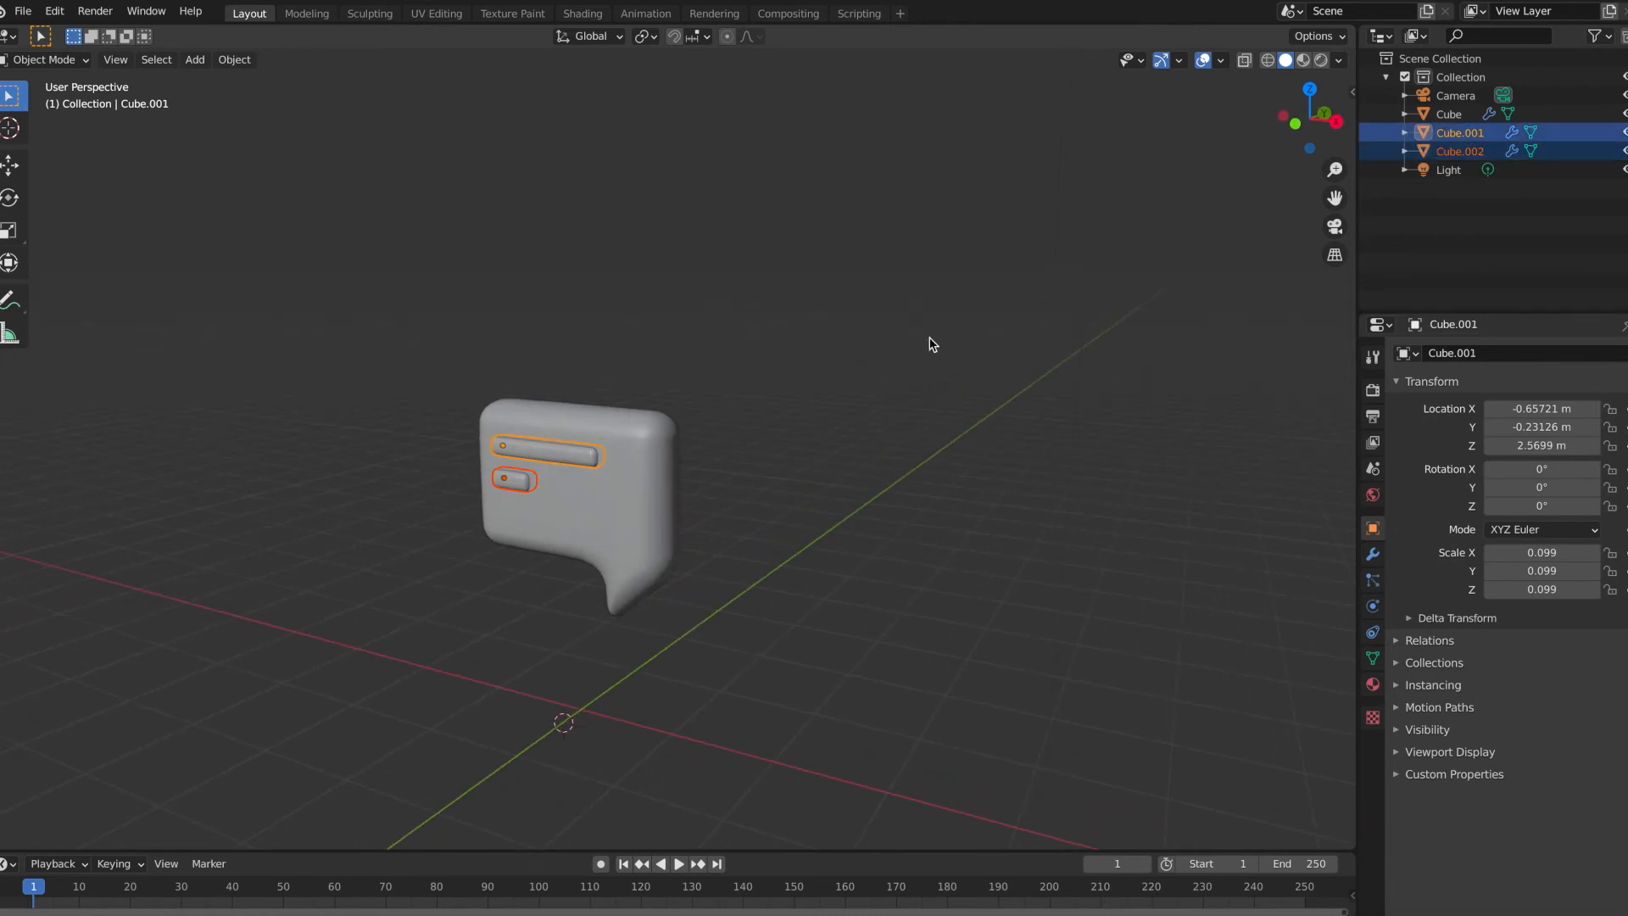
key("KP_5")
left_click(1311, 88)
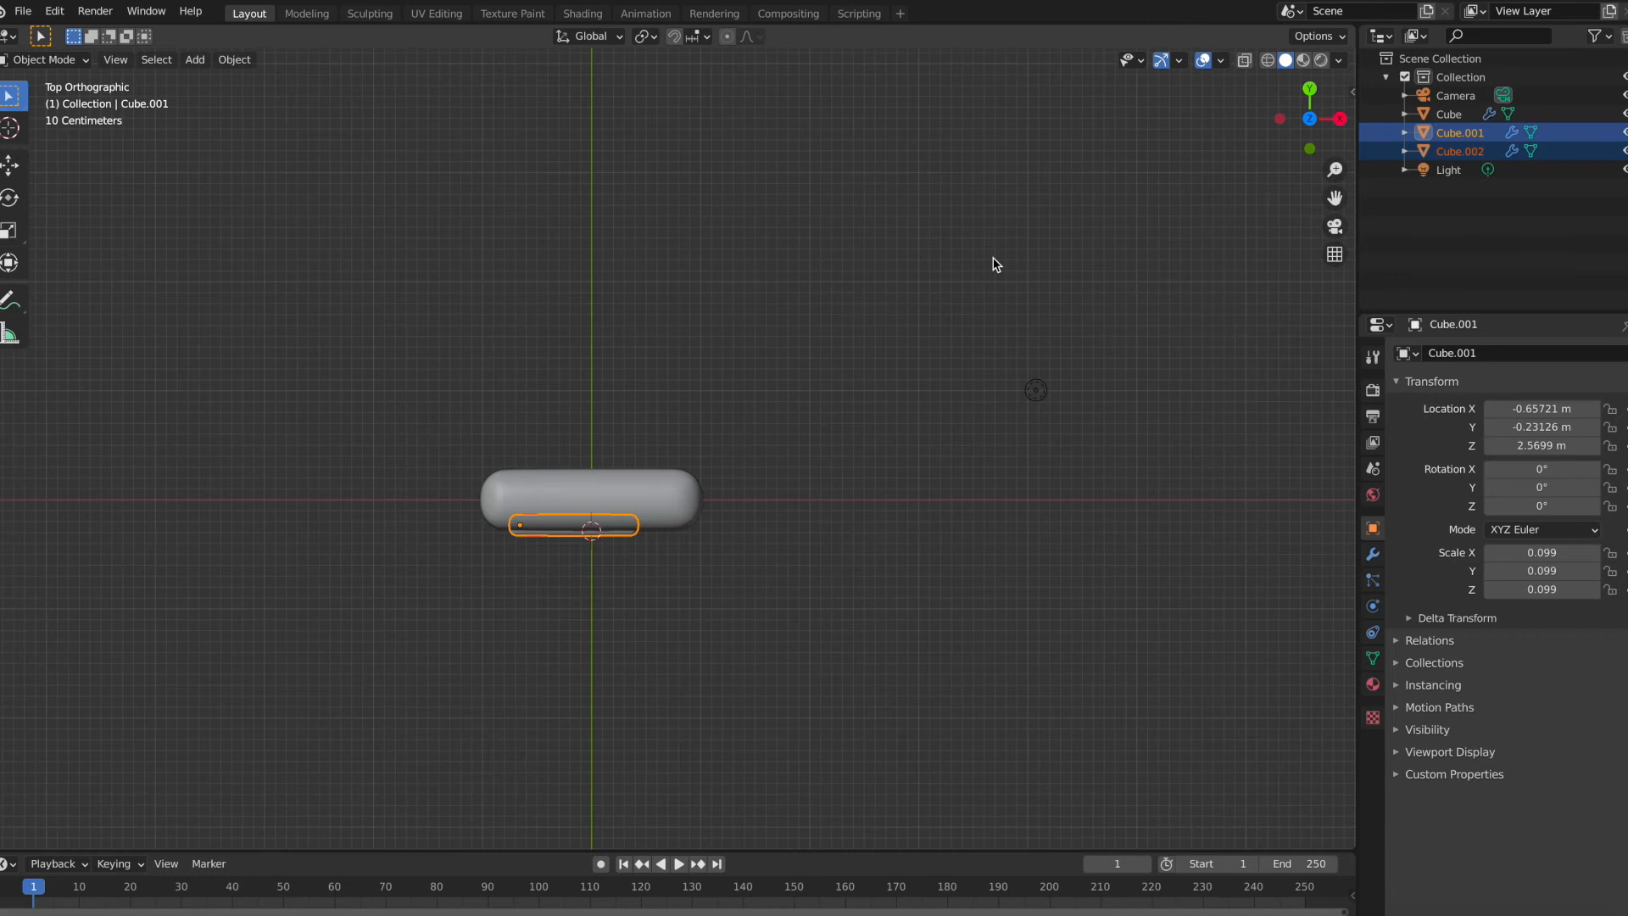
key("g")
key("y")
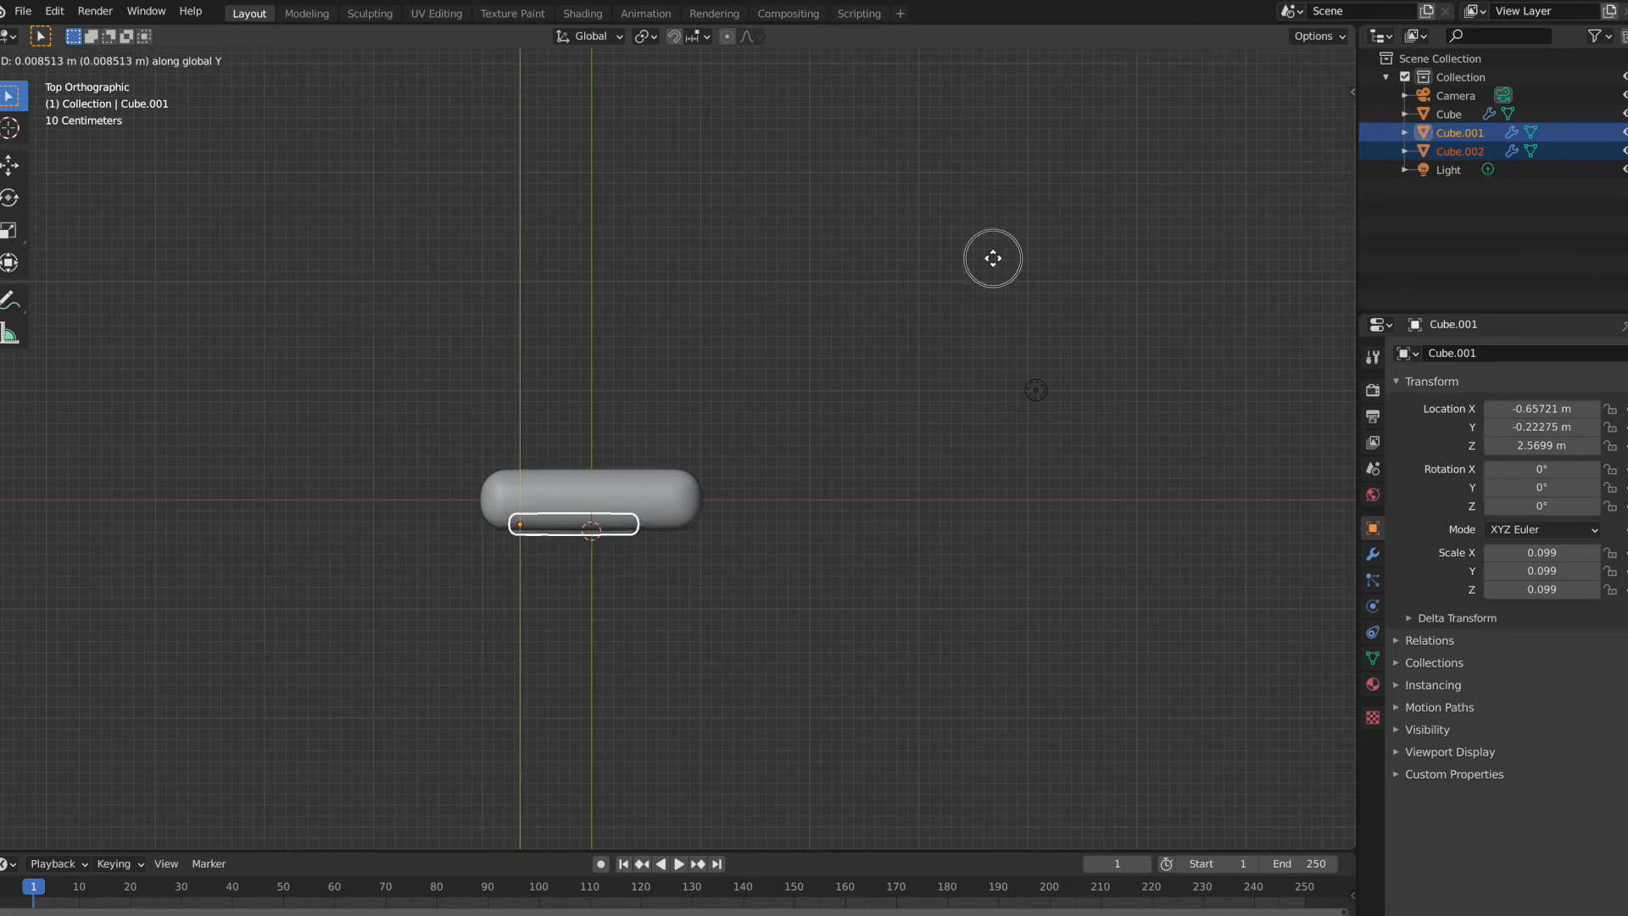
left_click(993, 258)
middle_click_drag(993, 258, 994, 261)
left_click(993, 258)
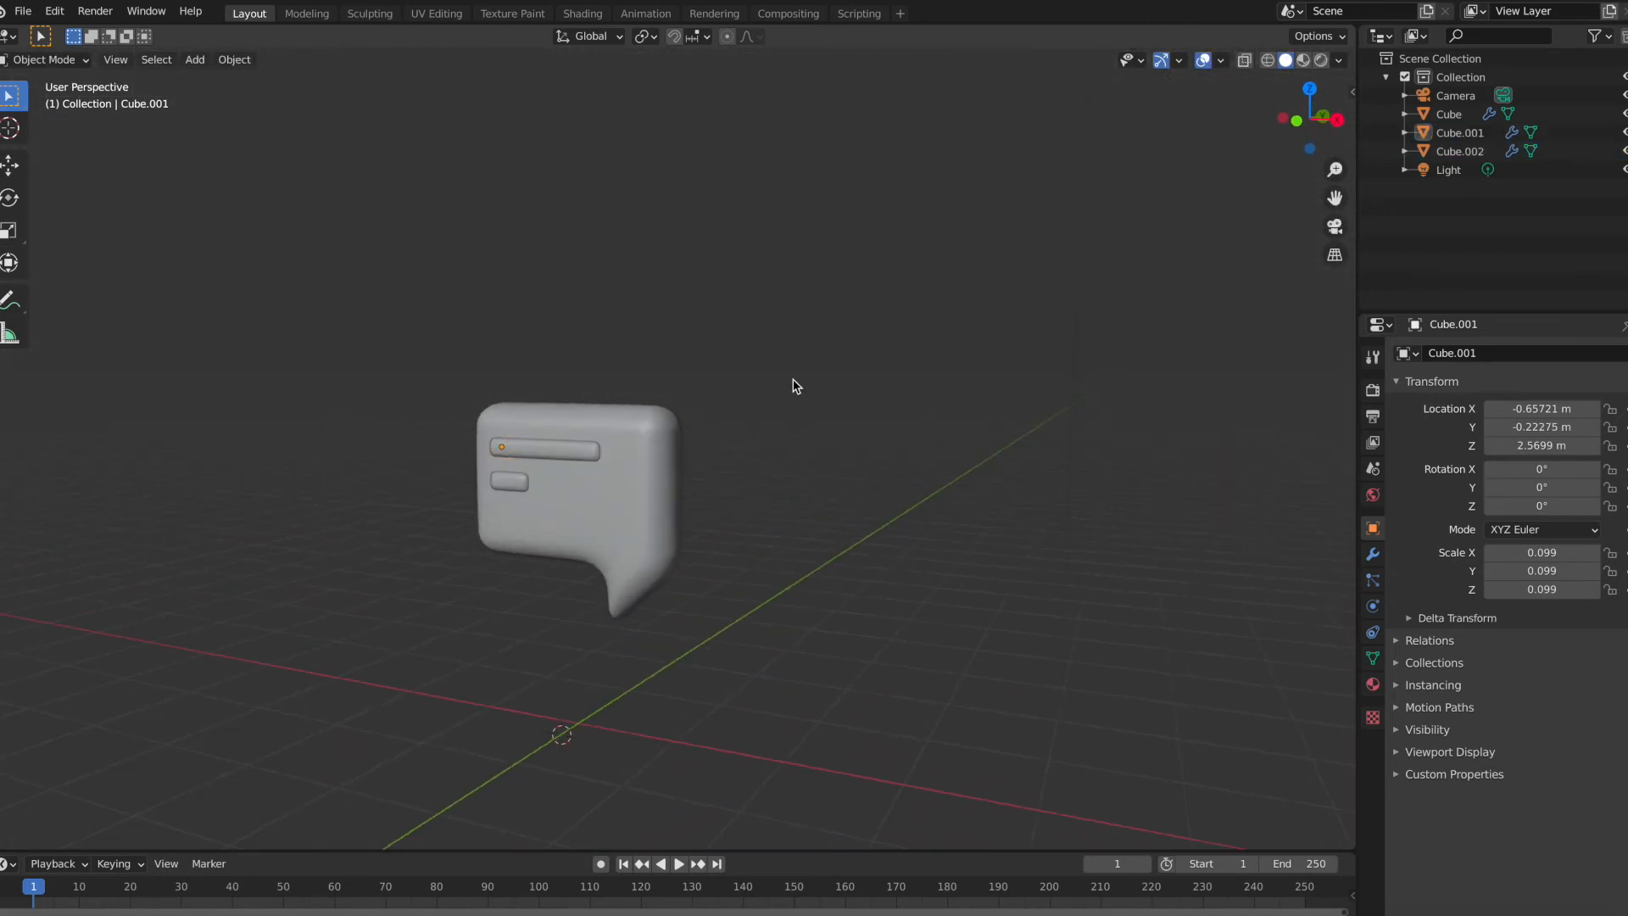
Step: Select both bars again and sink them further along Y to about -0.210 m, leaving them deselected
left_click(599, 449)
left_click(510, 482, "shift")
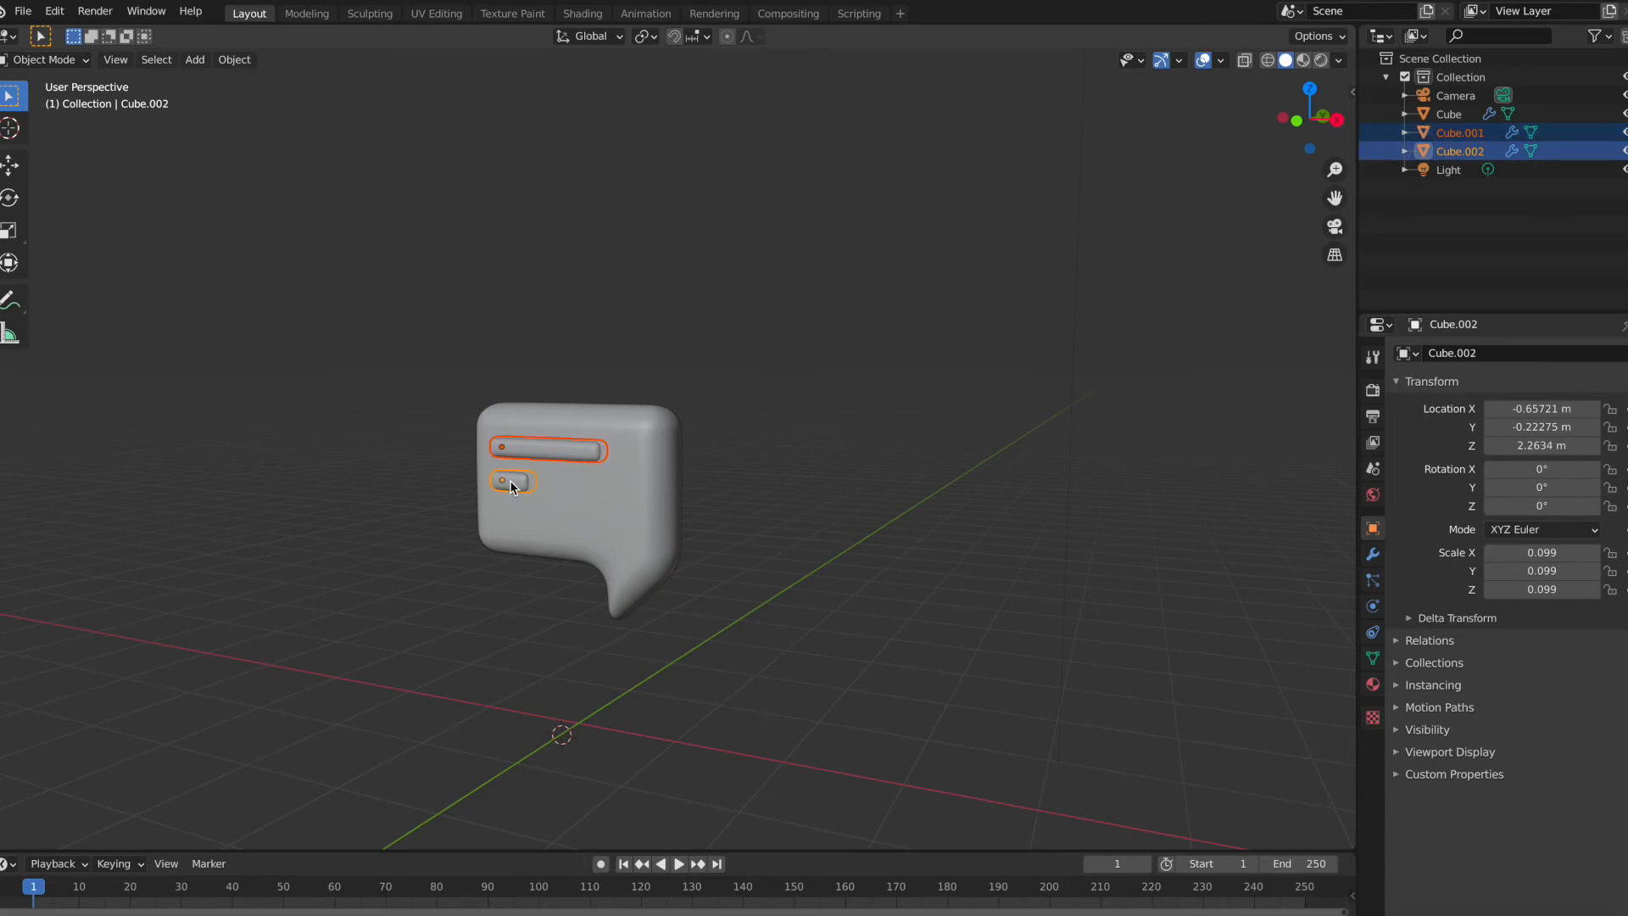
key("g")
key("y")
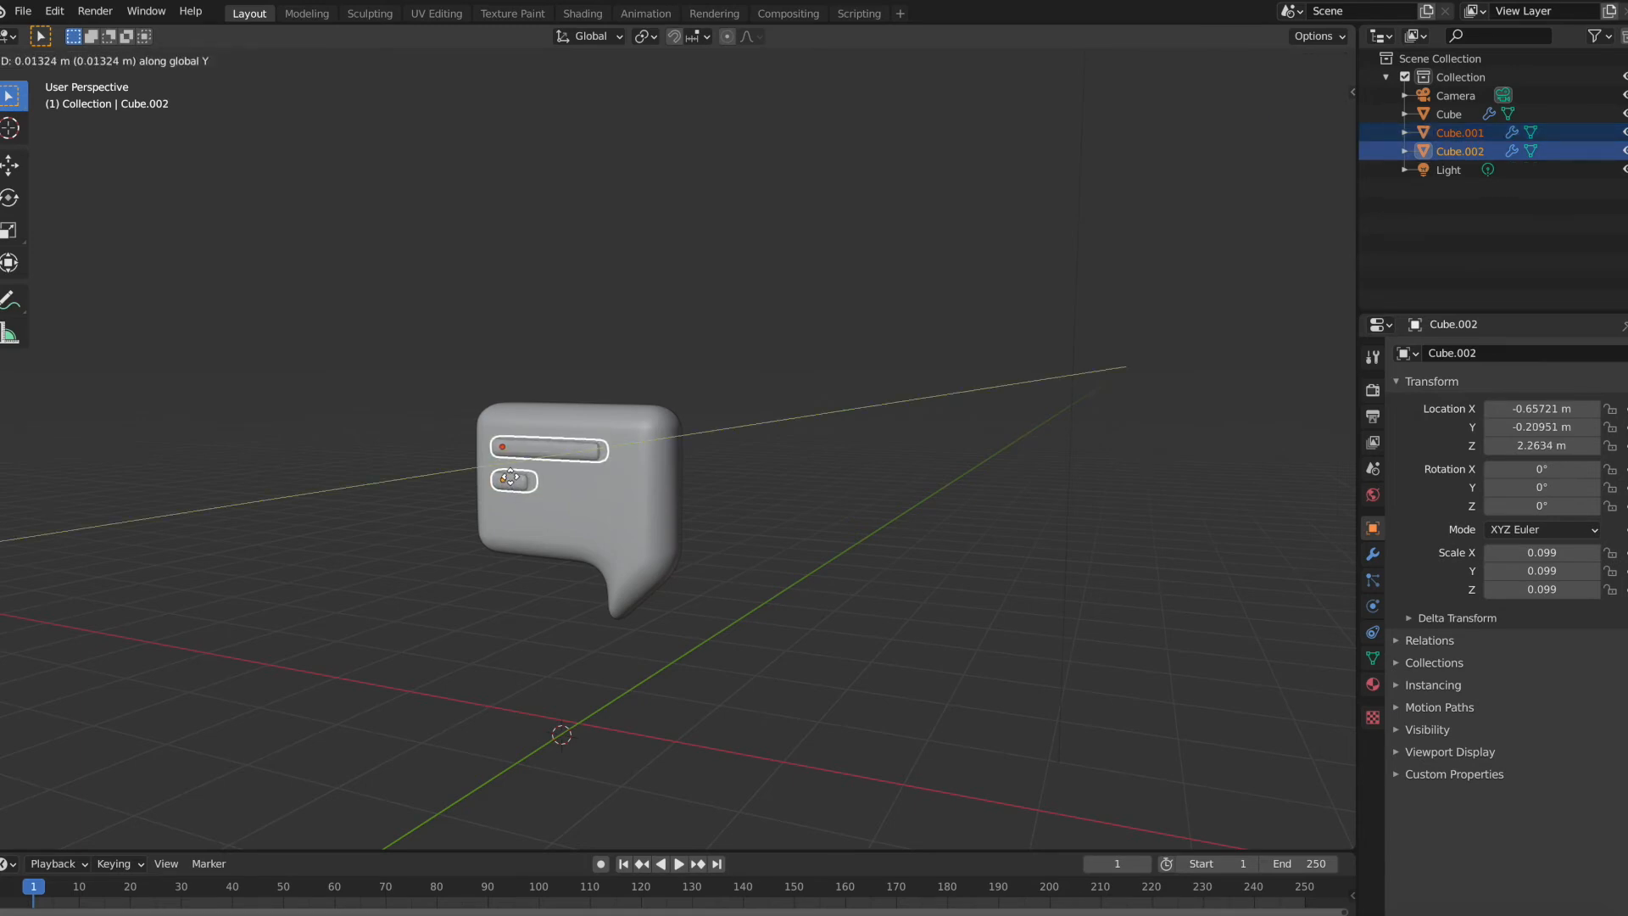
left_click(509, 477)
left_click(390, 480)
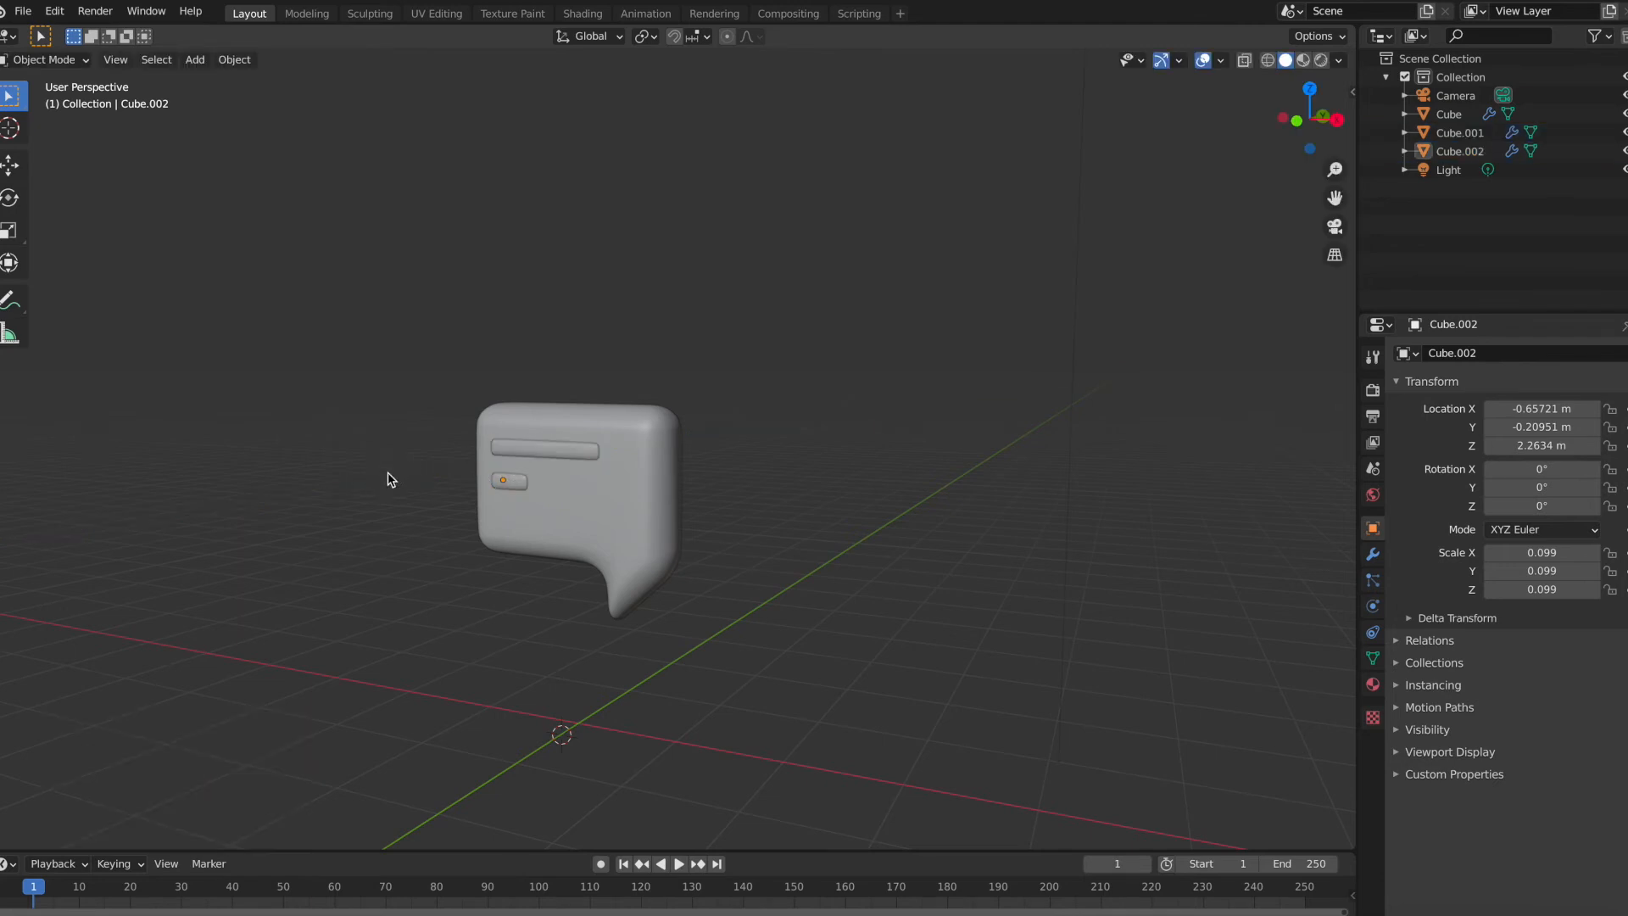
Step: Snap the 3D cursor to the world origin and add a mesh plane there as the floor
scroll(667, 649, "down", 2)
key("shift+s")
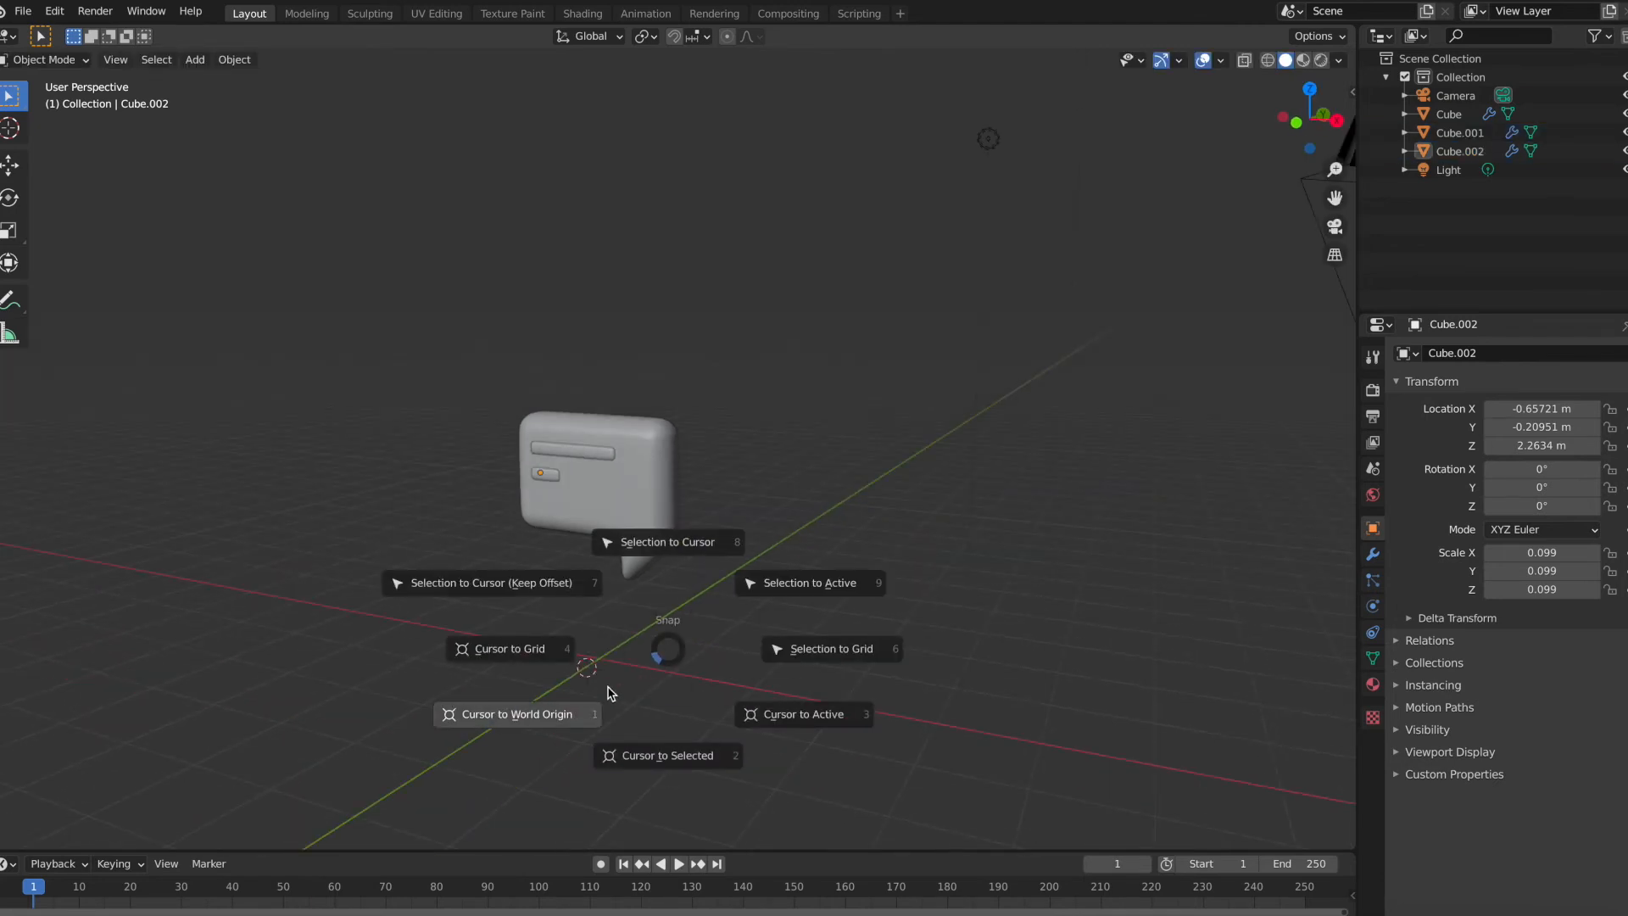
left_click(534, 722)
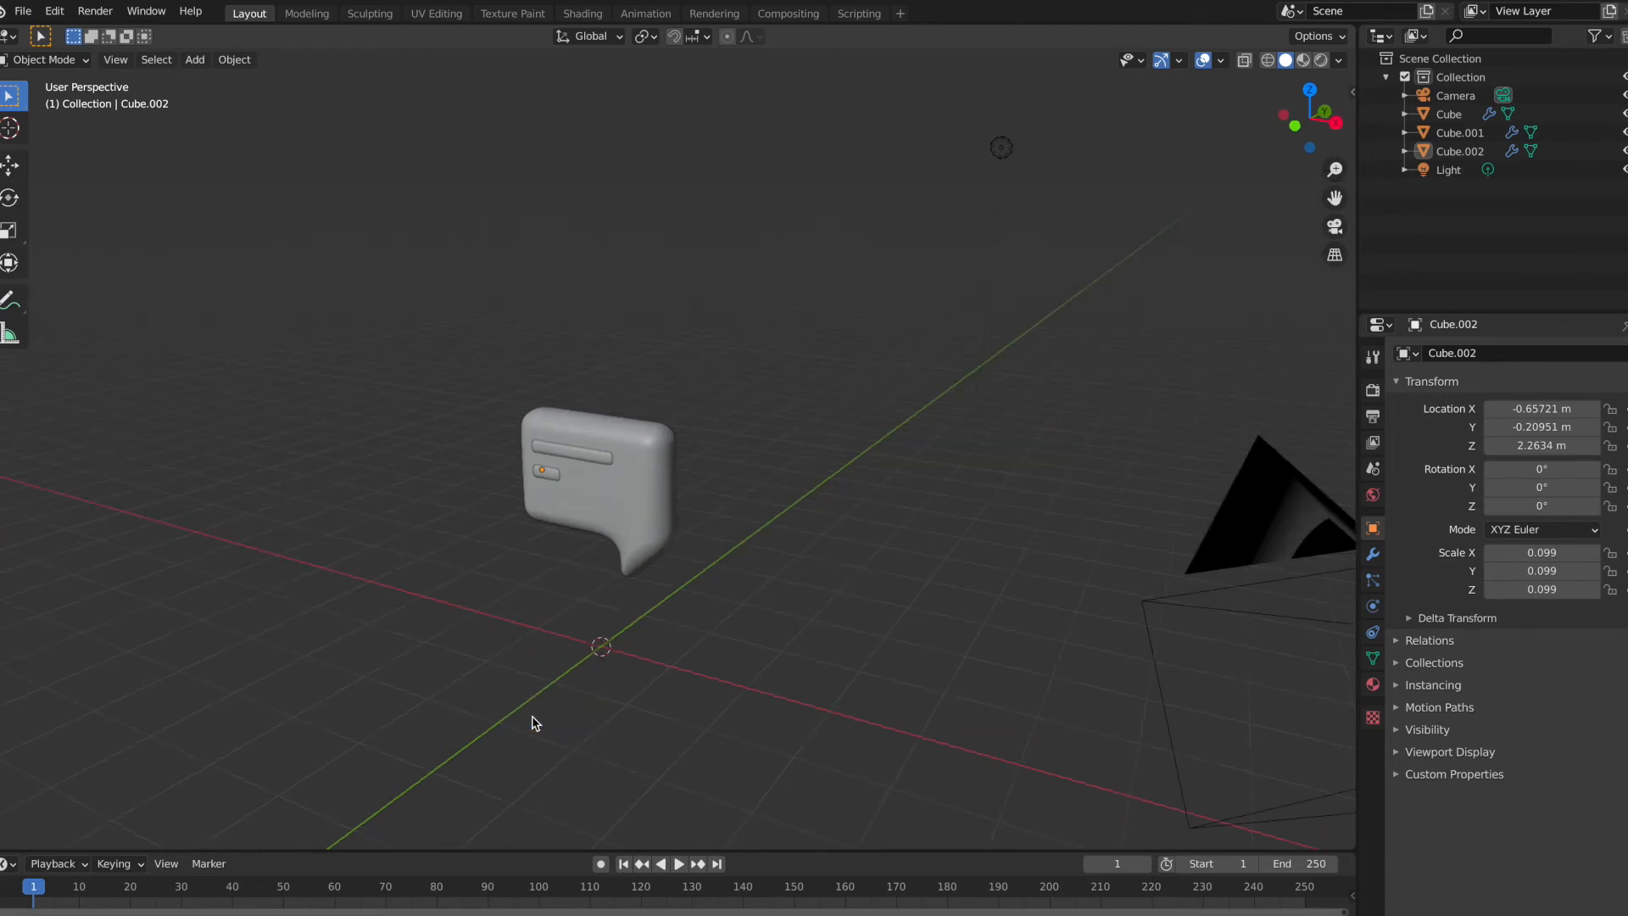
key("shift+a")
mouse_move(516, 580)
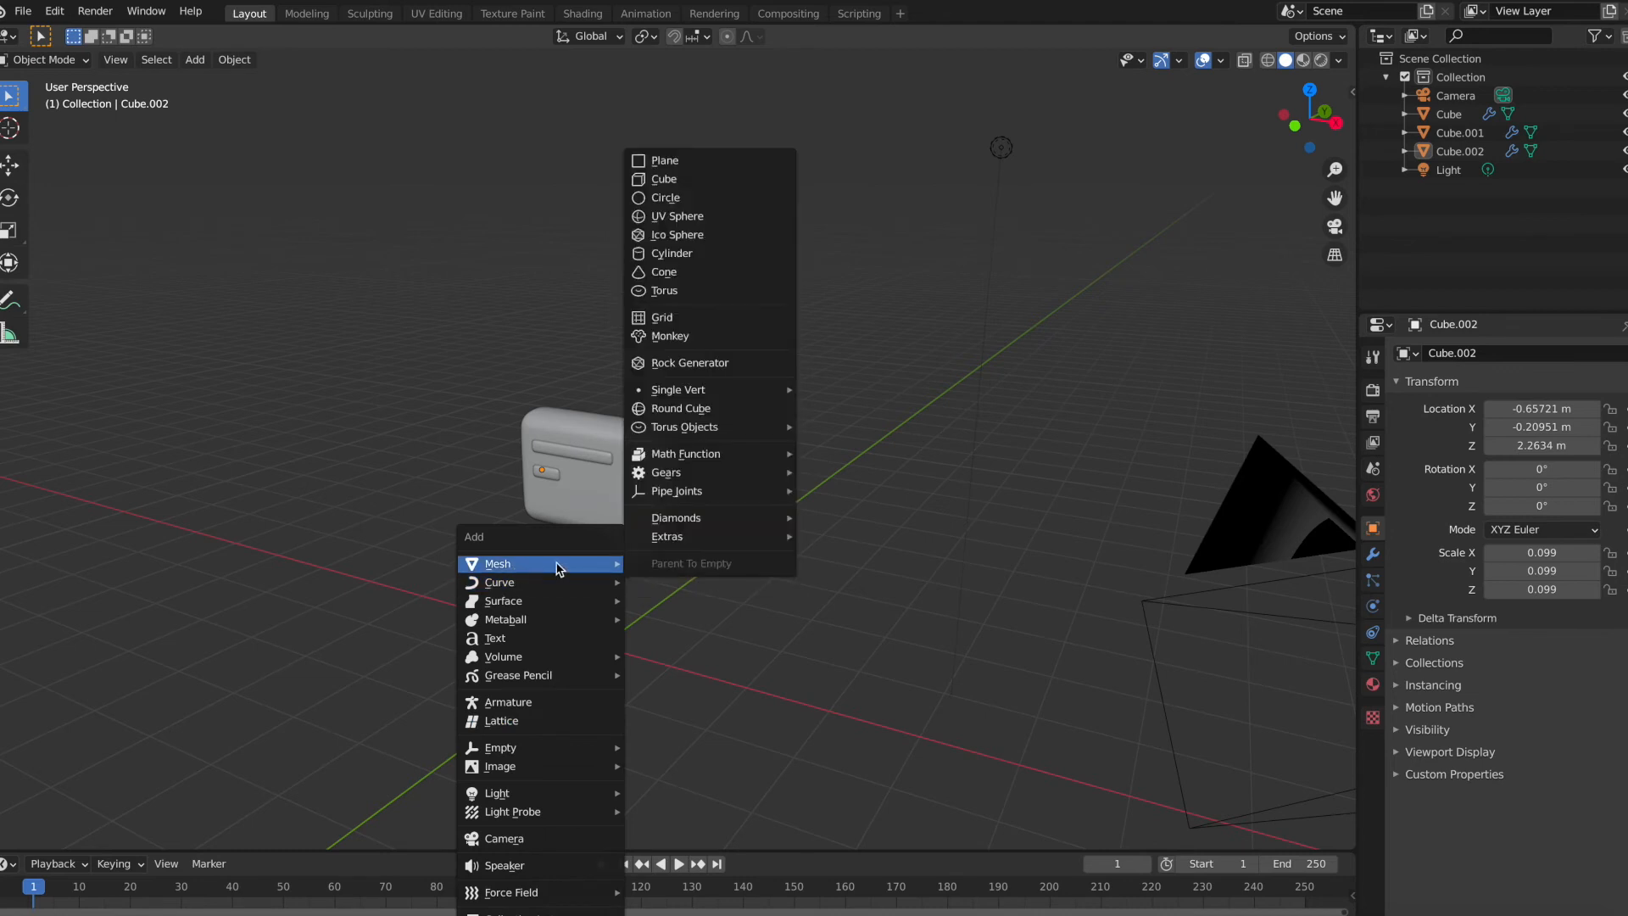
left_click(668, 161)
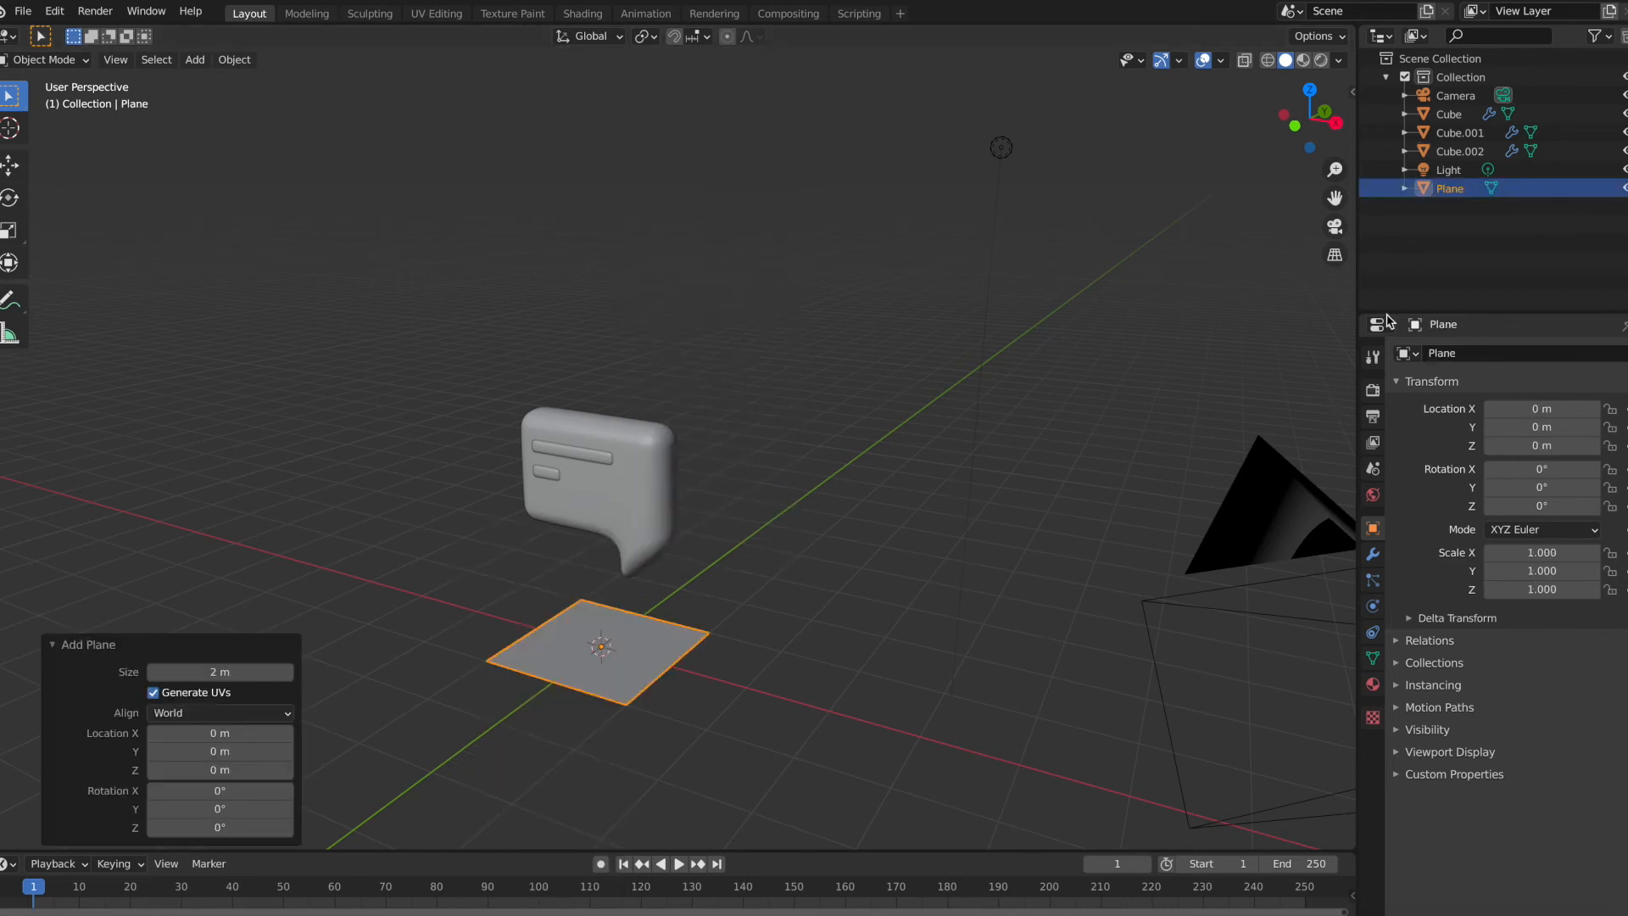
Step: Scale the floor plane up to about 12.148 while viewing the scene through the camera
key("KP_0")
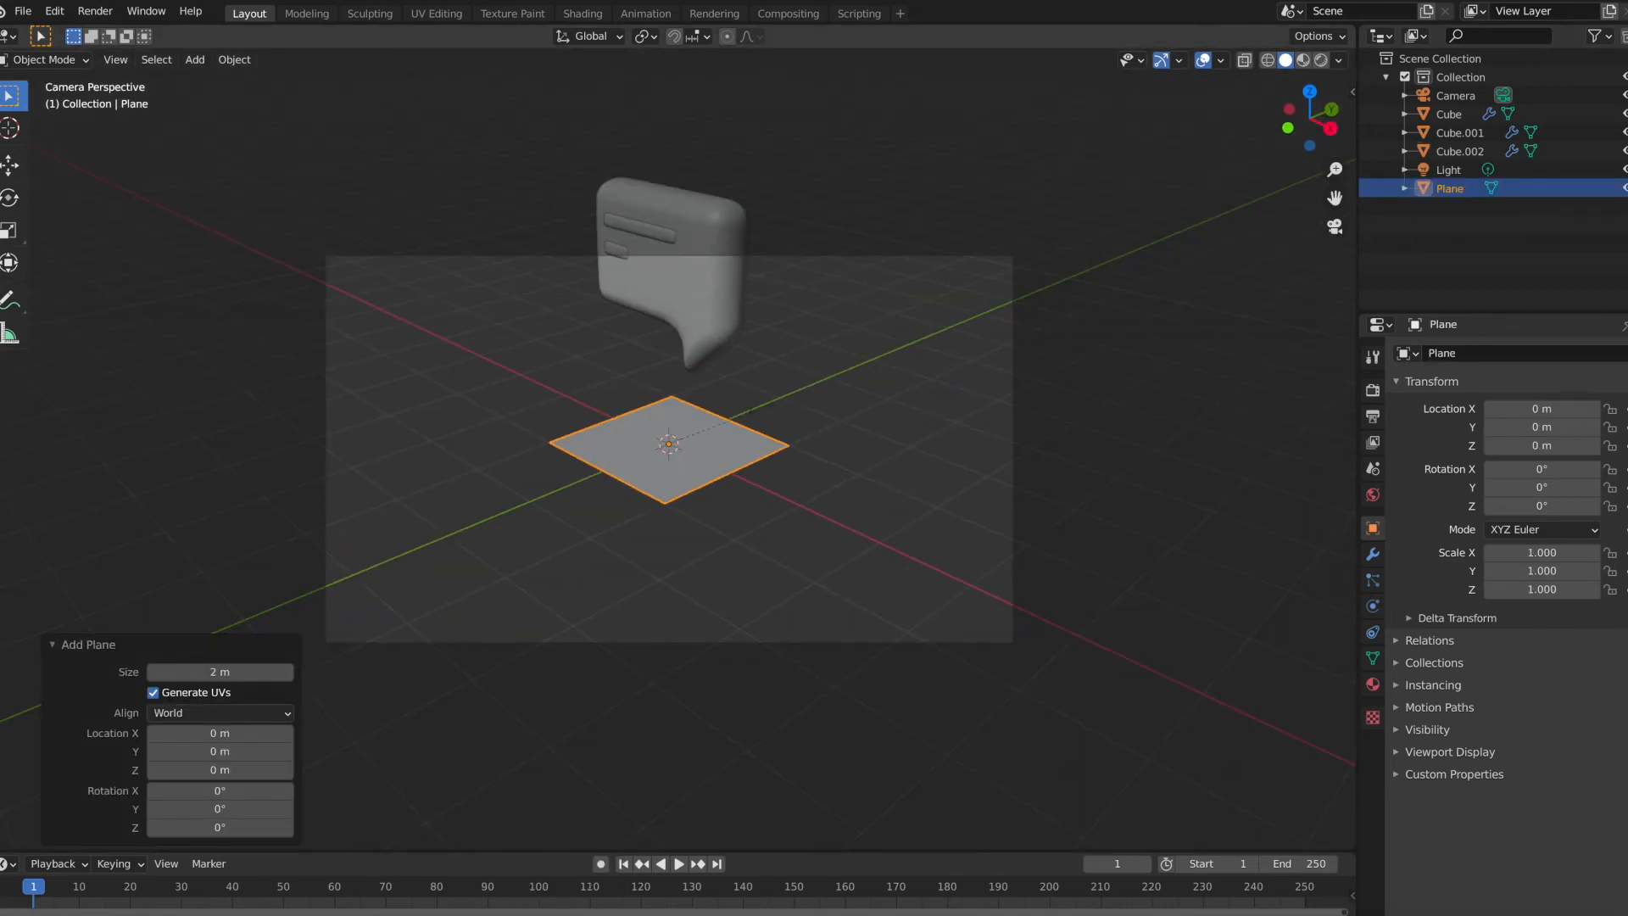
key("s")
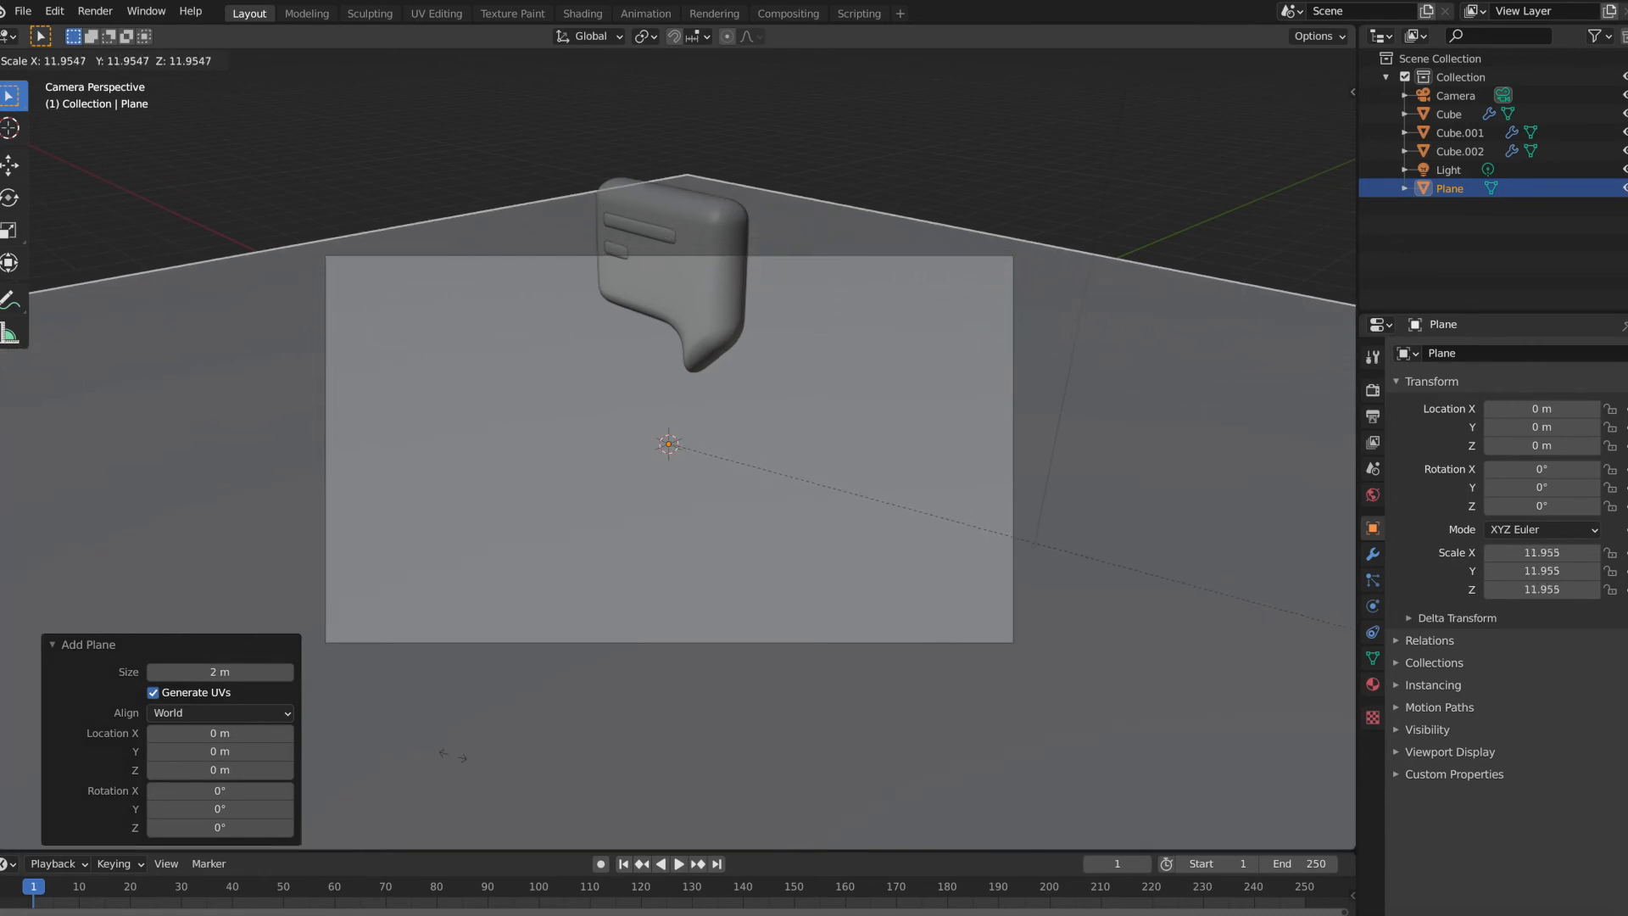
left_click(473, 759)
scroll(616, 515, "down", 1)
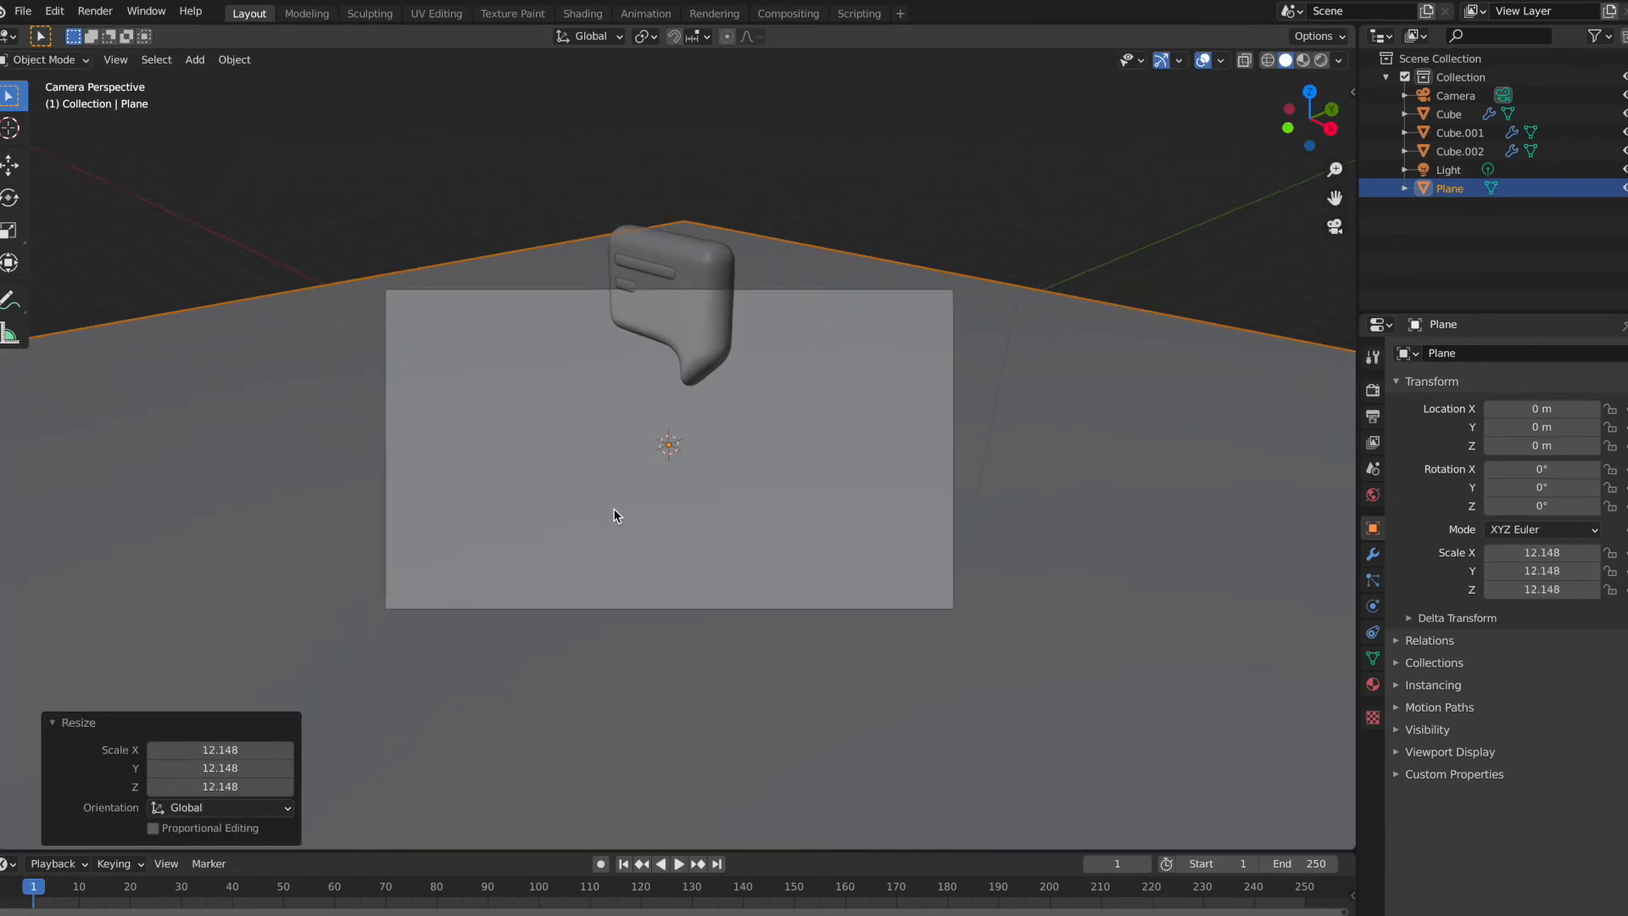
Step: Select the camera and change its lens type to Orthographic, keeping the camera view
left_click(844, 236)
key("KP_0")
left_click(1324, 245)
left_click(1335, 226)
left_click(1455, 96)
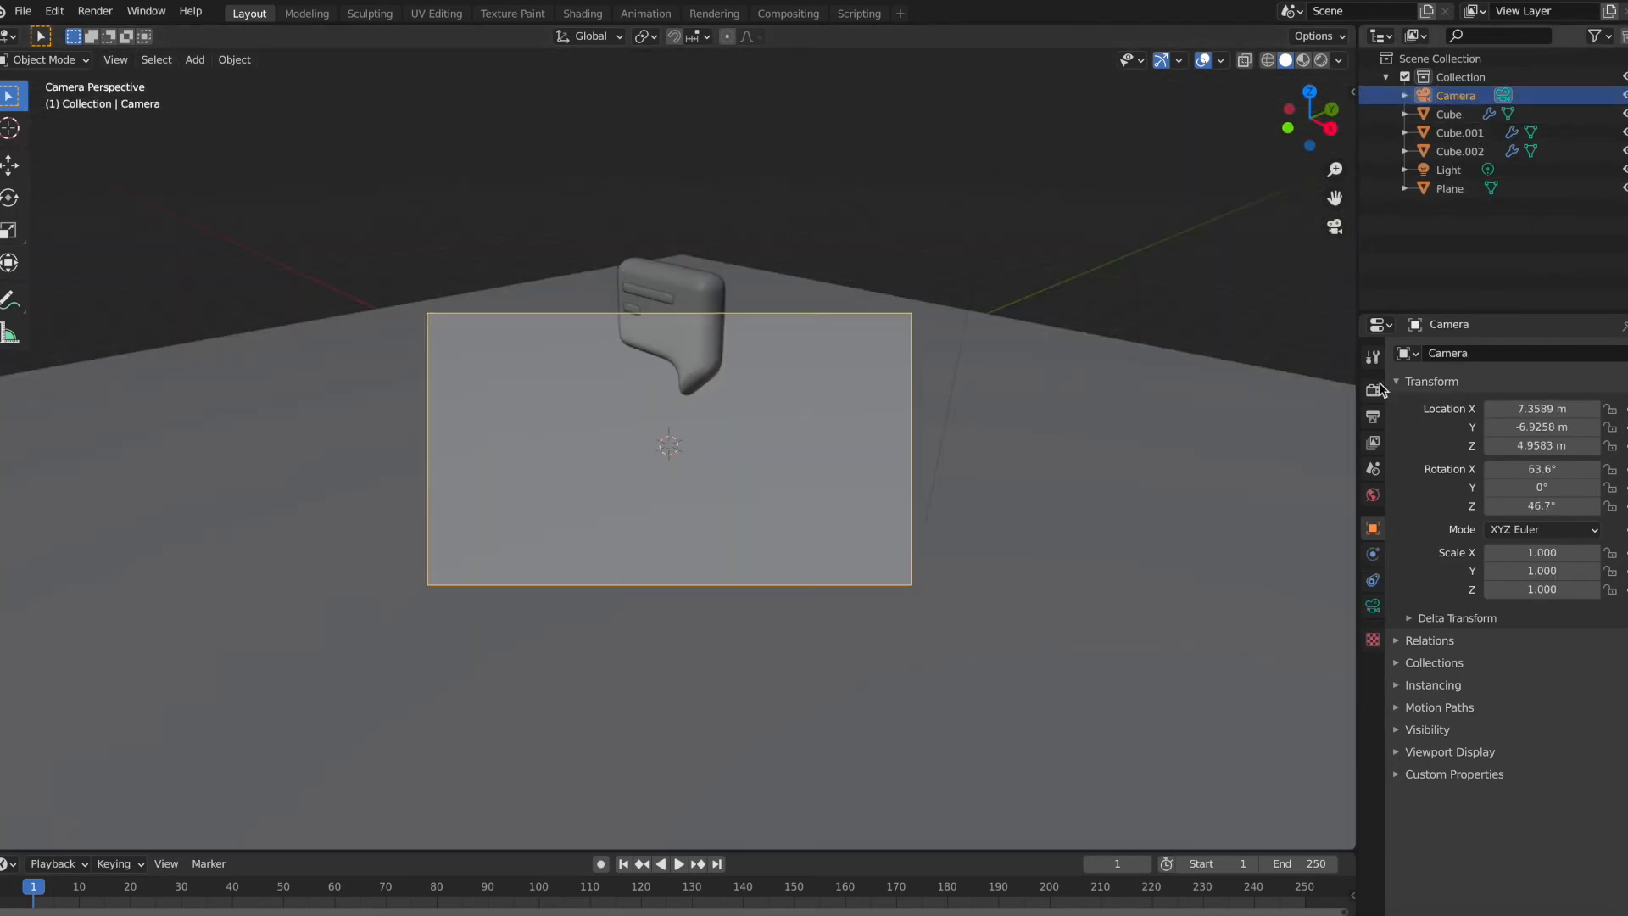
left_click(1373, 606)
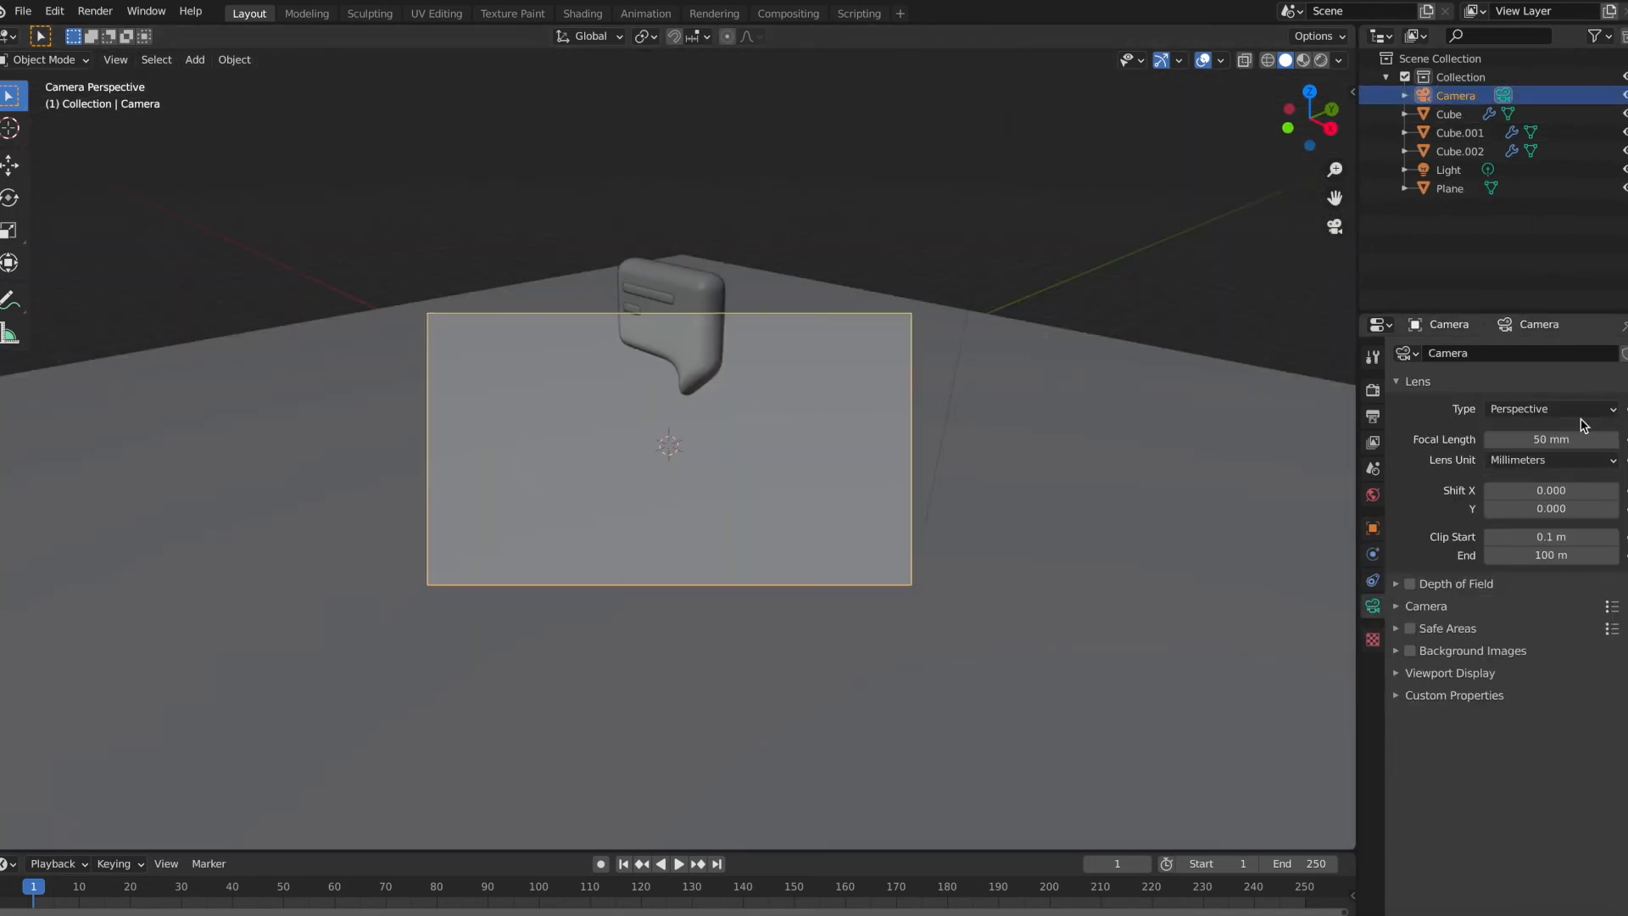
left_click(1583, 413)
left_click(1566, 455)
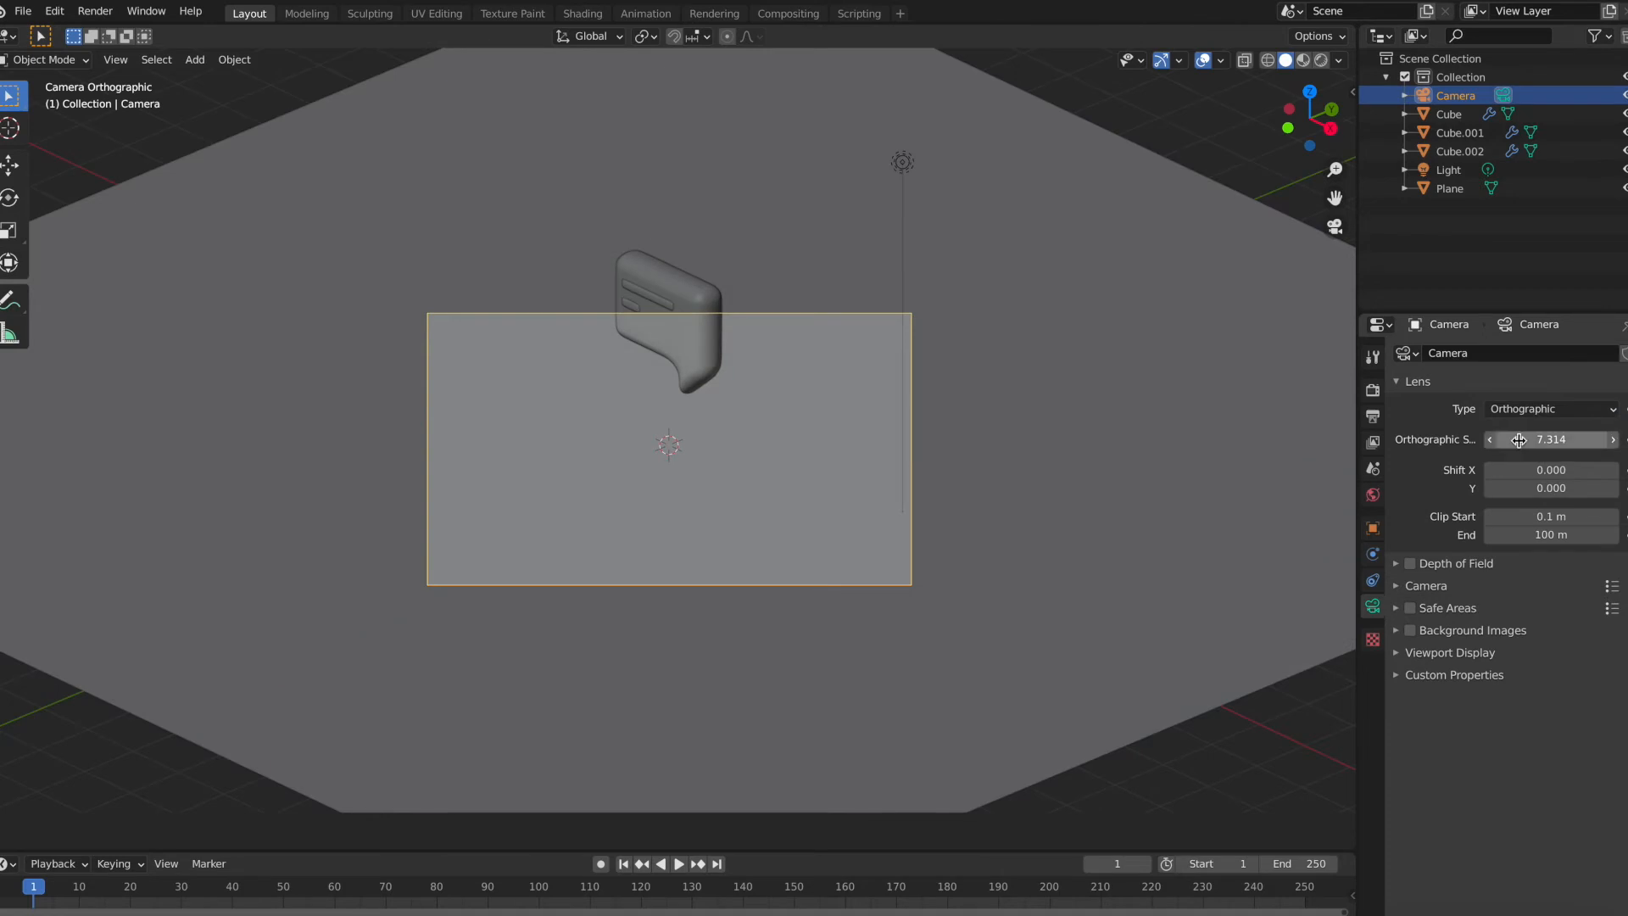
Step: Try an orthographic scale of 10 for the camera
left_click(1568, 441)
left_click(1570, 441)
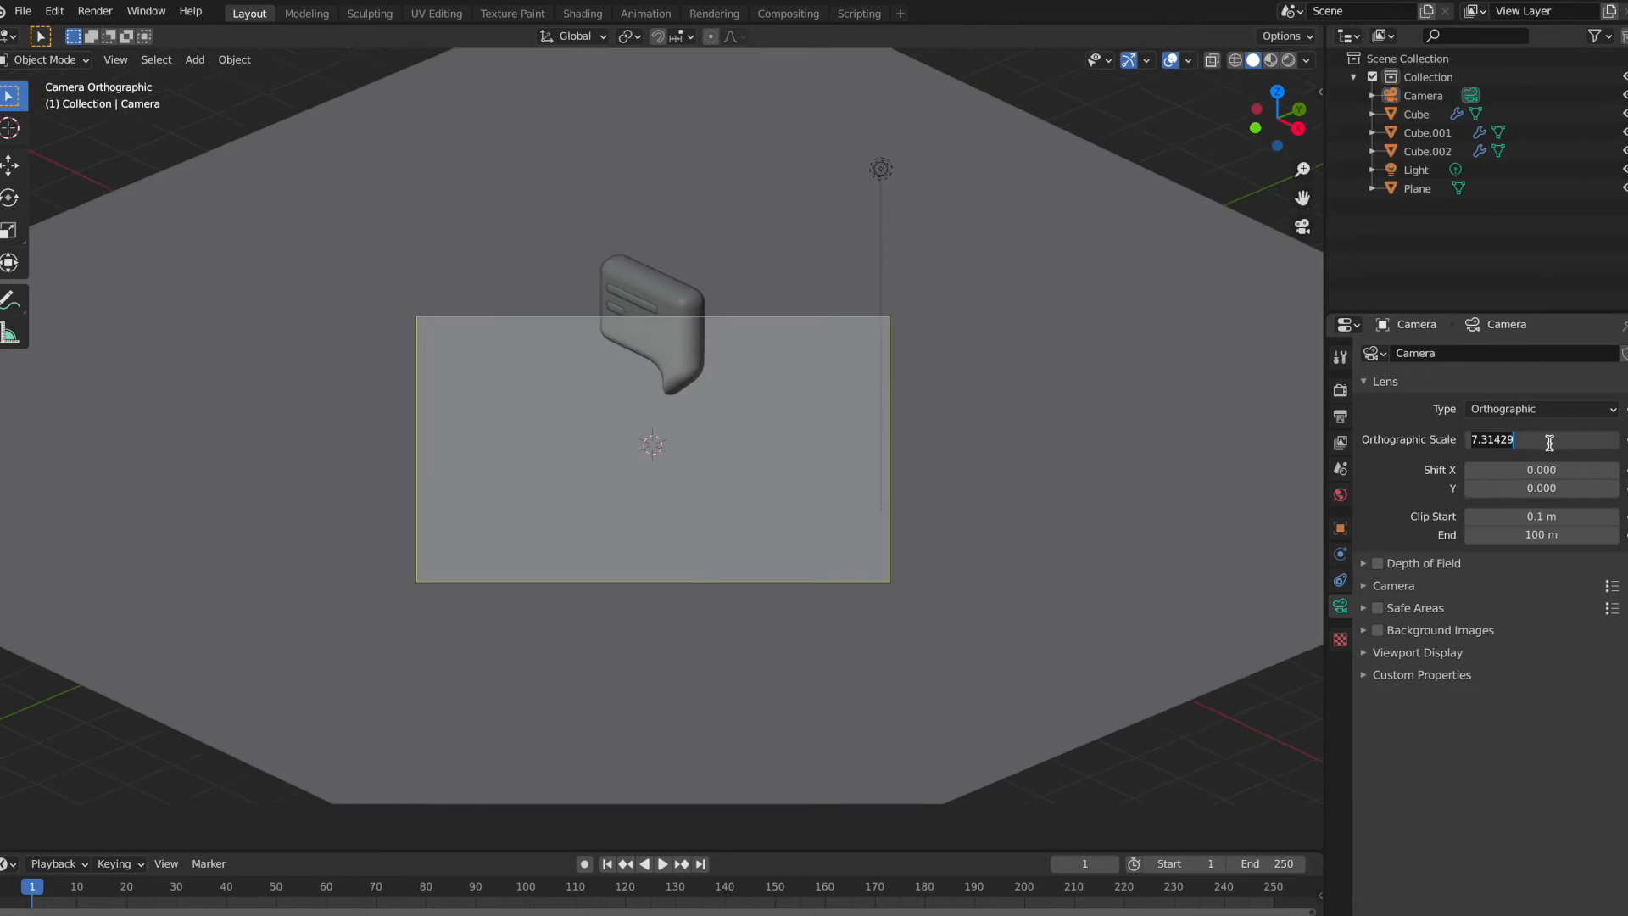
type("10")
key("Return")
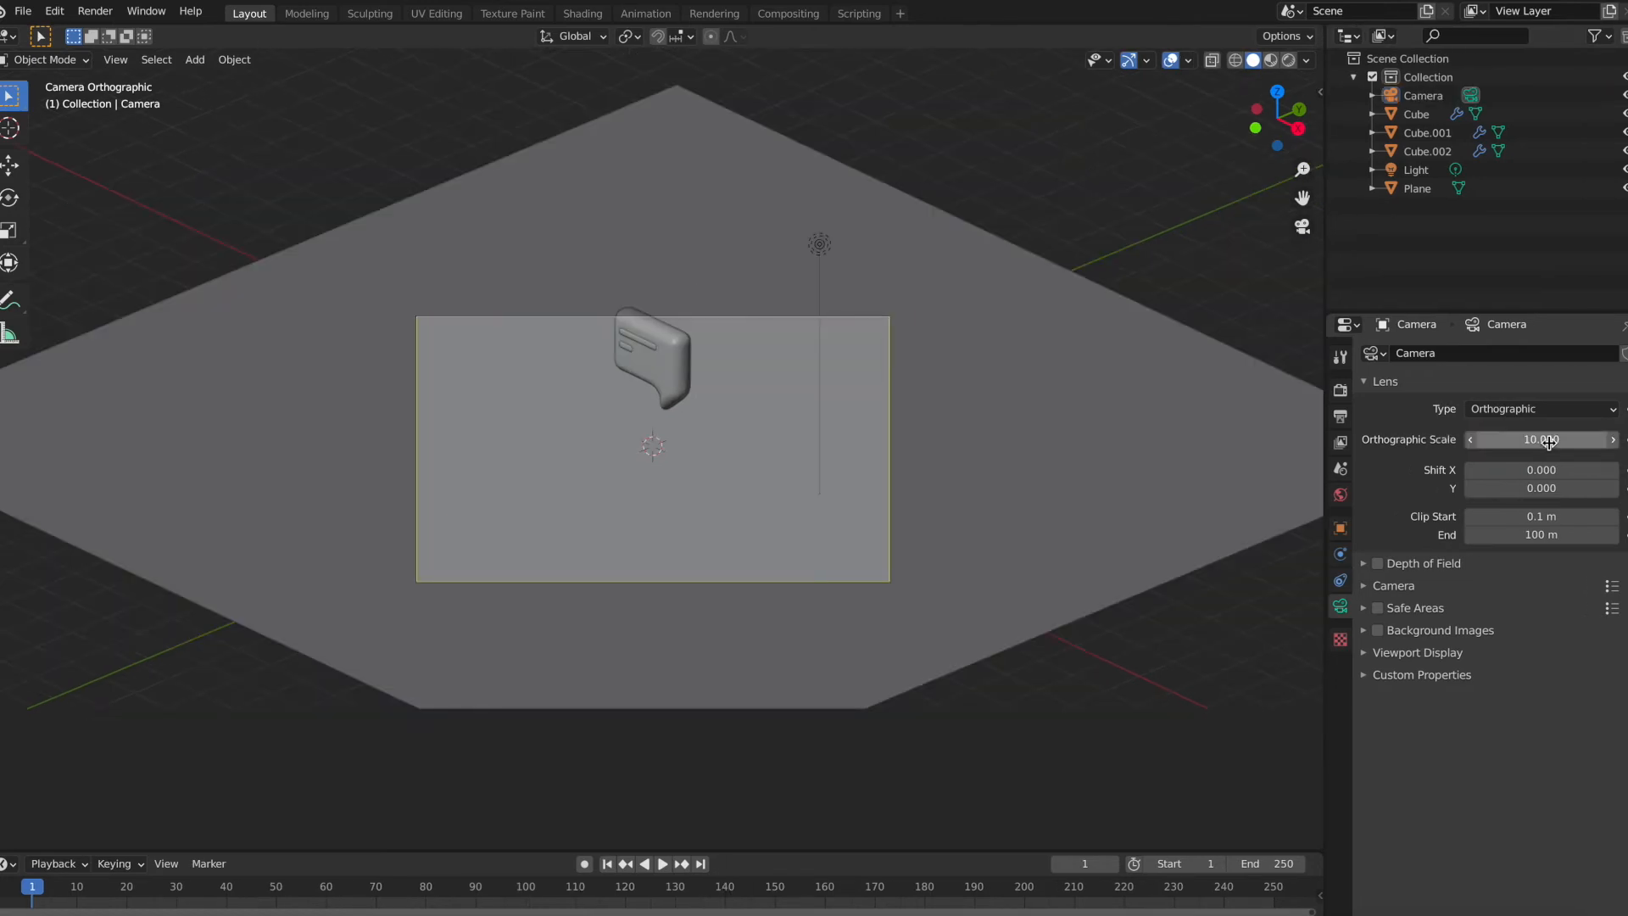
Step: Set the camera's orthographic scale to 8
left_click(1550, 442)
key("BackSpace")
key("BackSpace")
key("BackSpace")
key("BackSpace")
type("8")
key("Return")
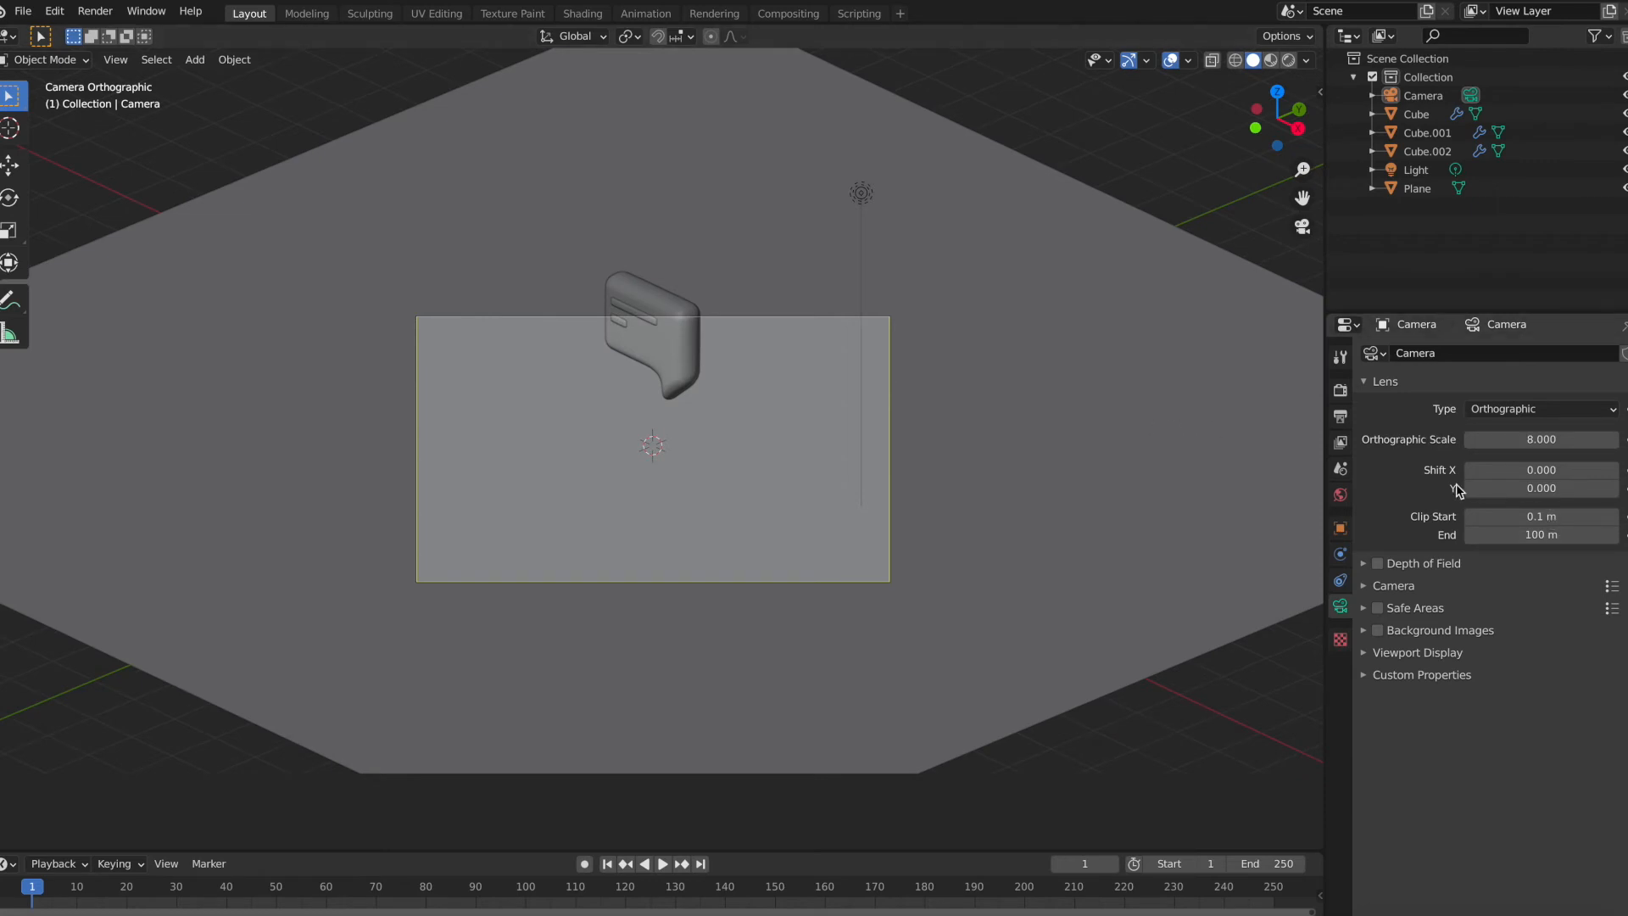
Step: Set the output's Resolution X to 1080 px and the camera's Shift Y to 0.240 to frame the bubble
left_click(1340, 417)
left_click(1554, 376)
type("1080")
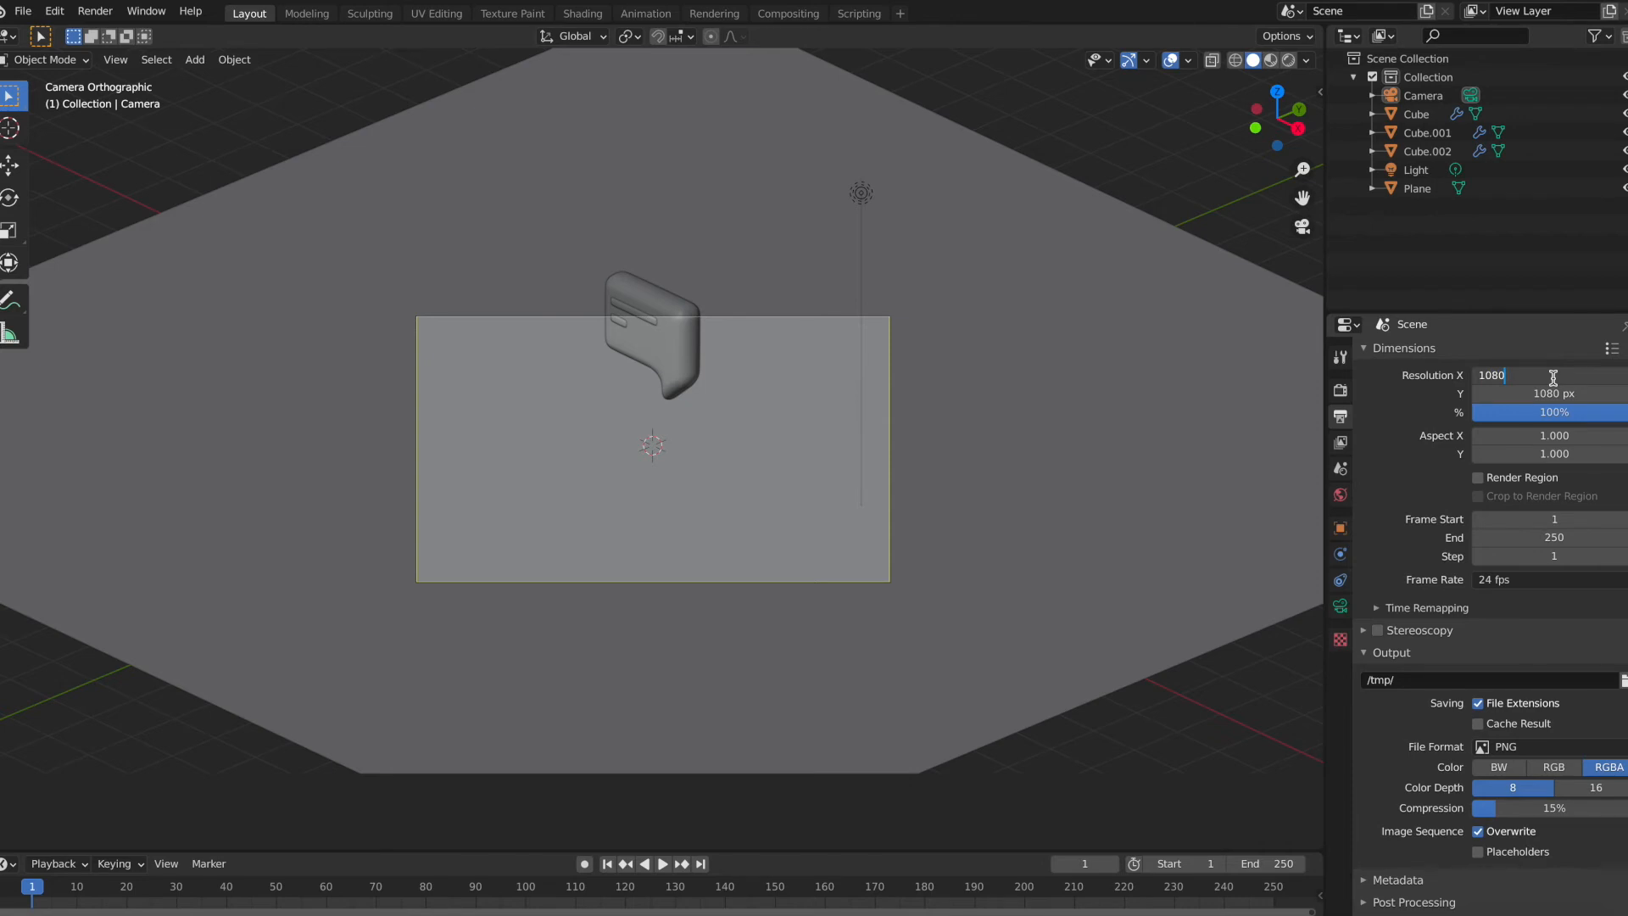
key("Return")
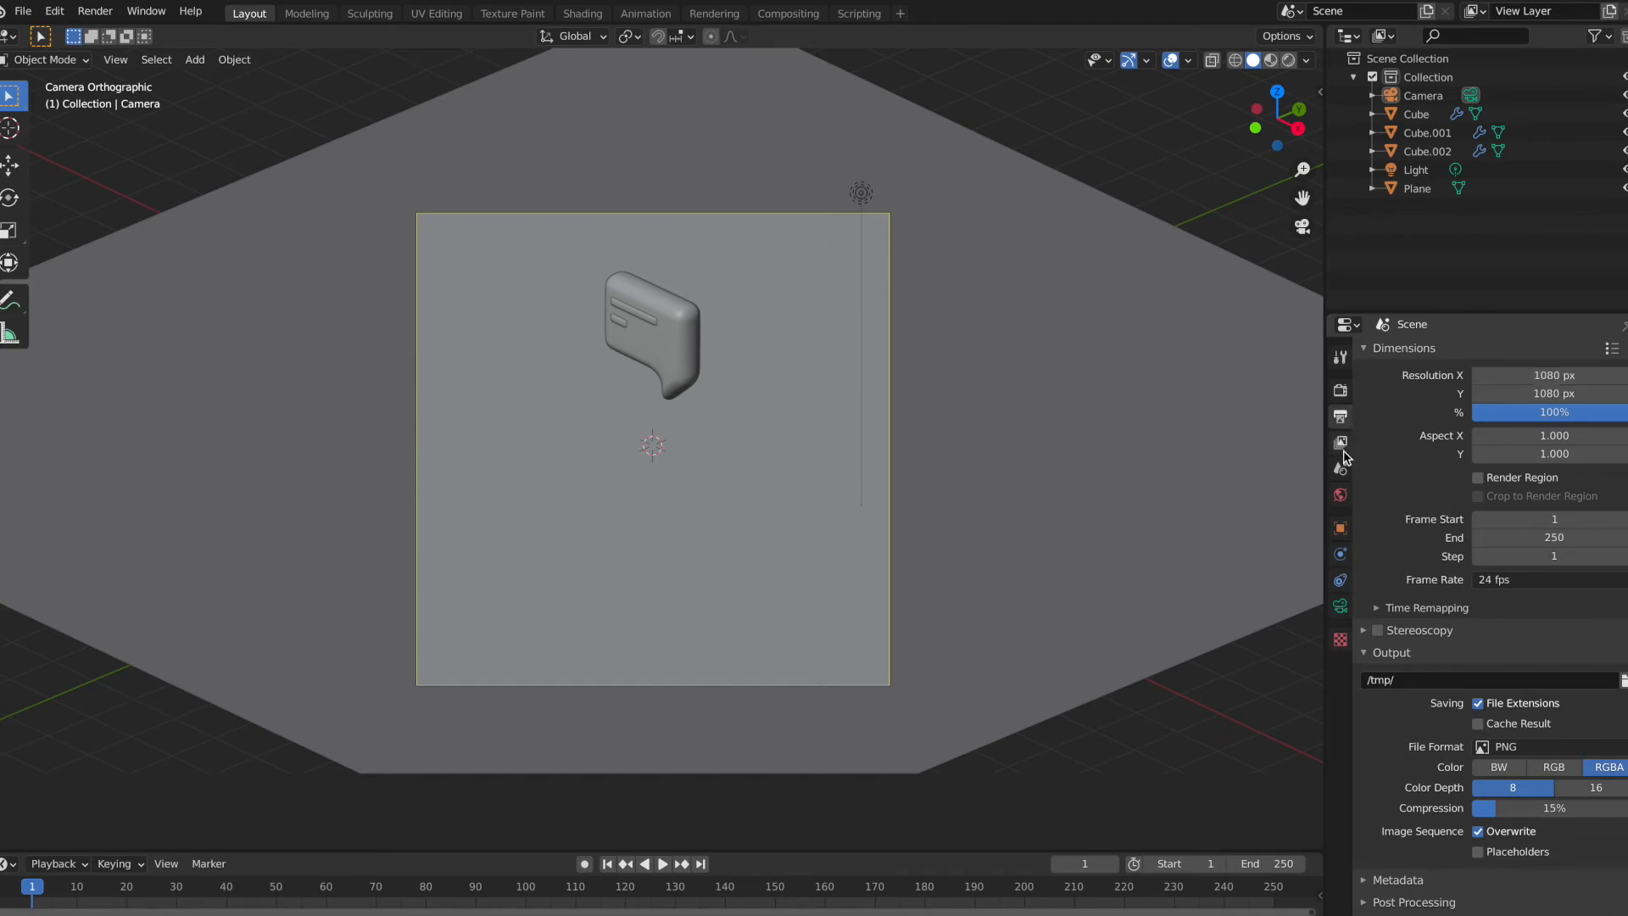
left_click(1340, 611)
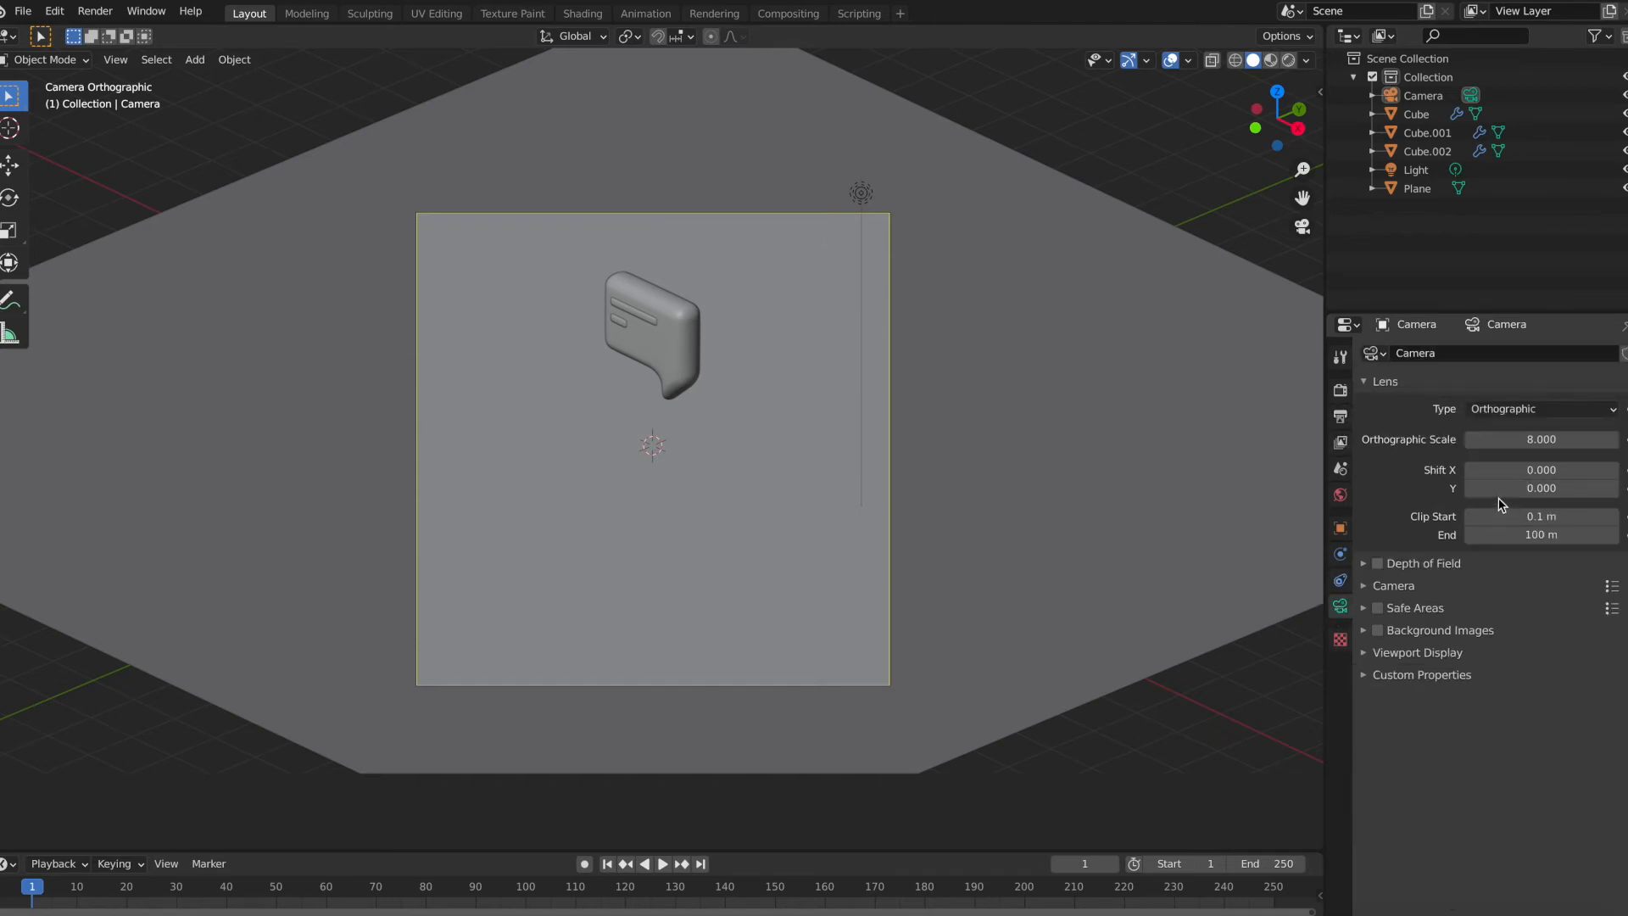
left_click_drag(1541, 489, 1562, 489)
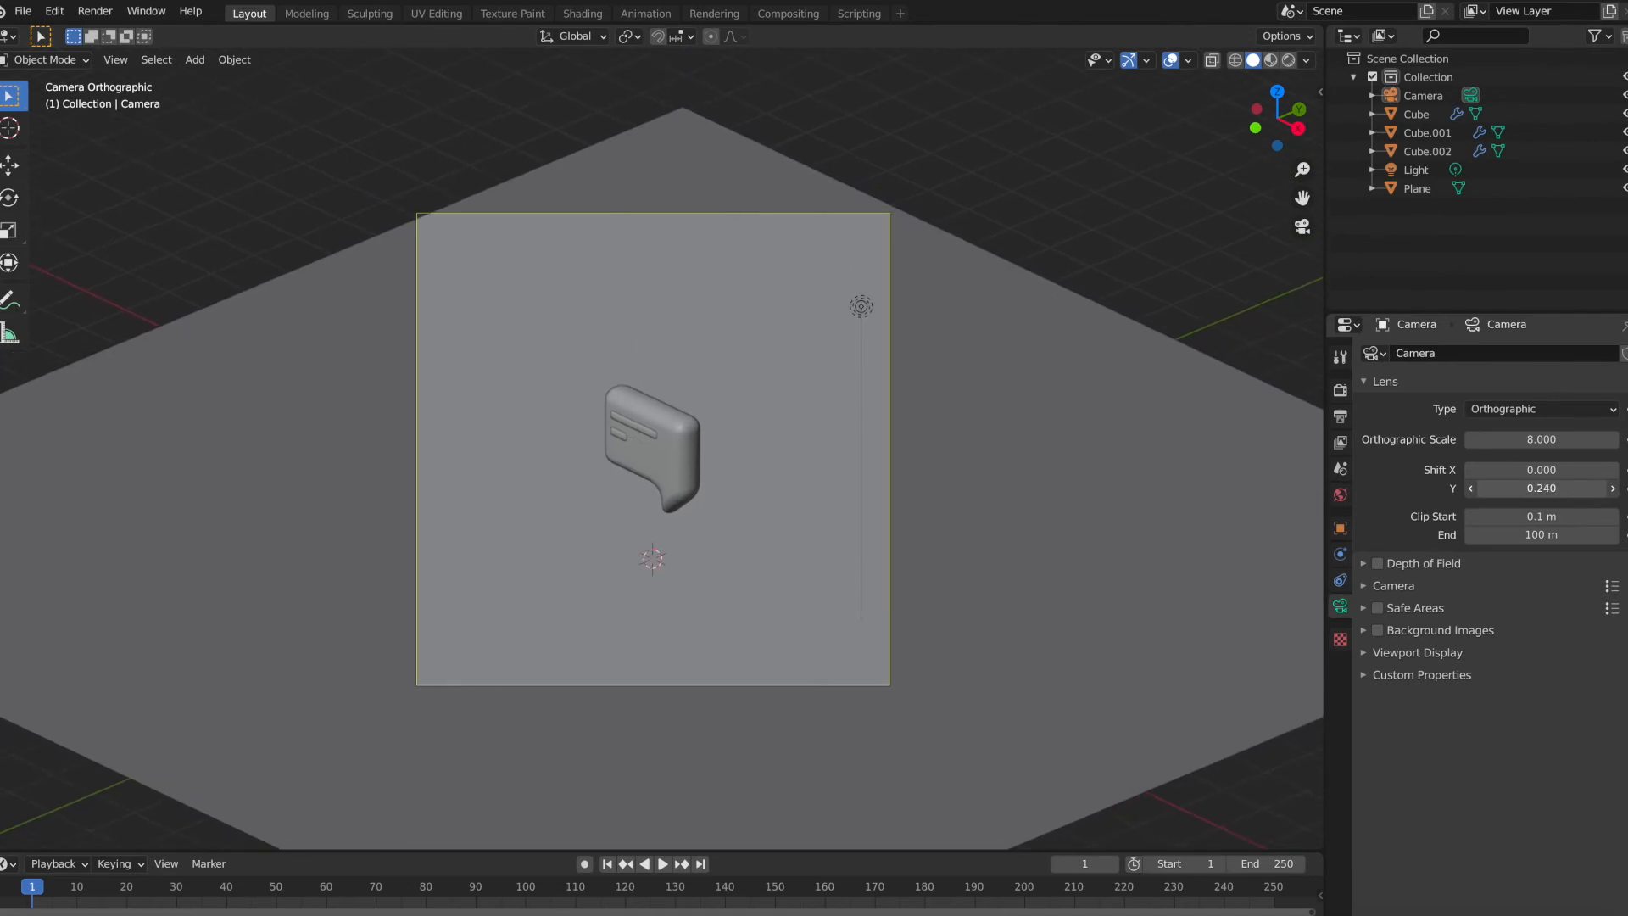
Step: Scale the floor plane up slightly and deselect it
left_click(1052, 431)
key("s")
left_click(1067, 431)
left_click(1094, 230)
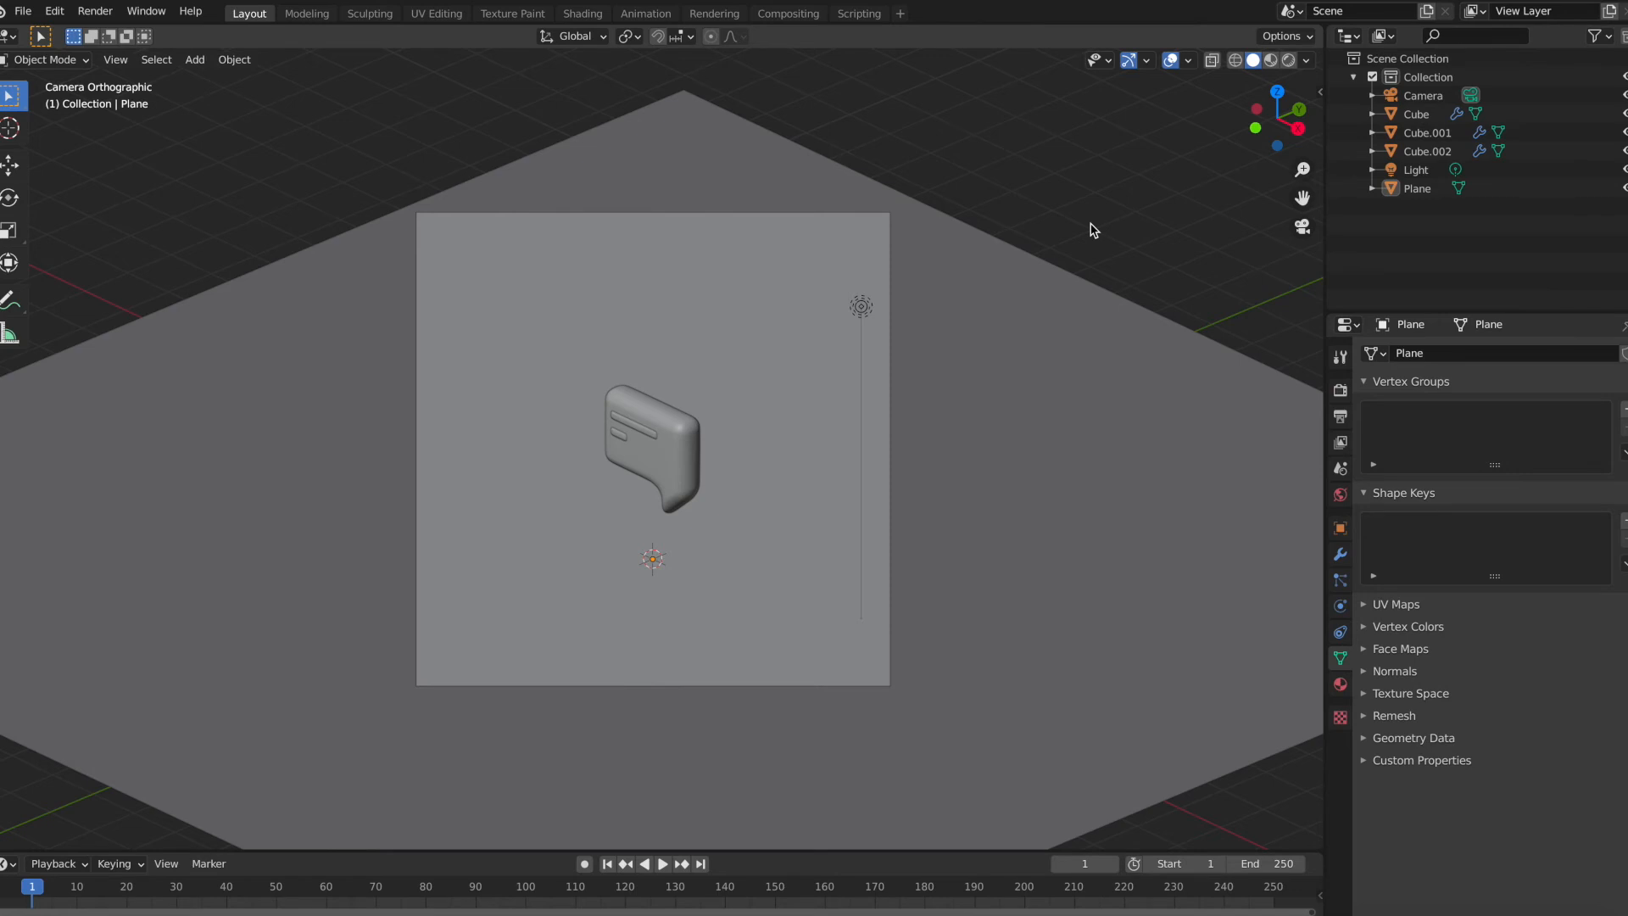
Step: Give the speech bubble a new material with a saturated yellow-orange base color and switch the viewport to rendered shading
left_click(676, 450)
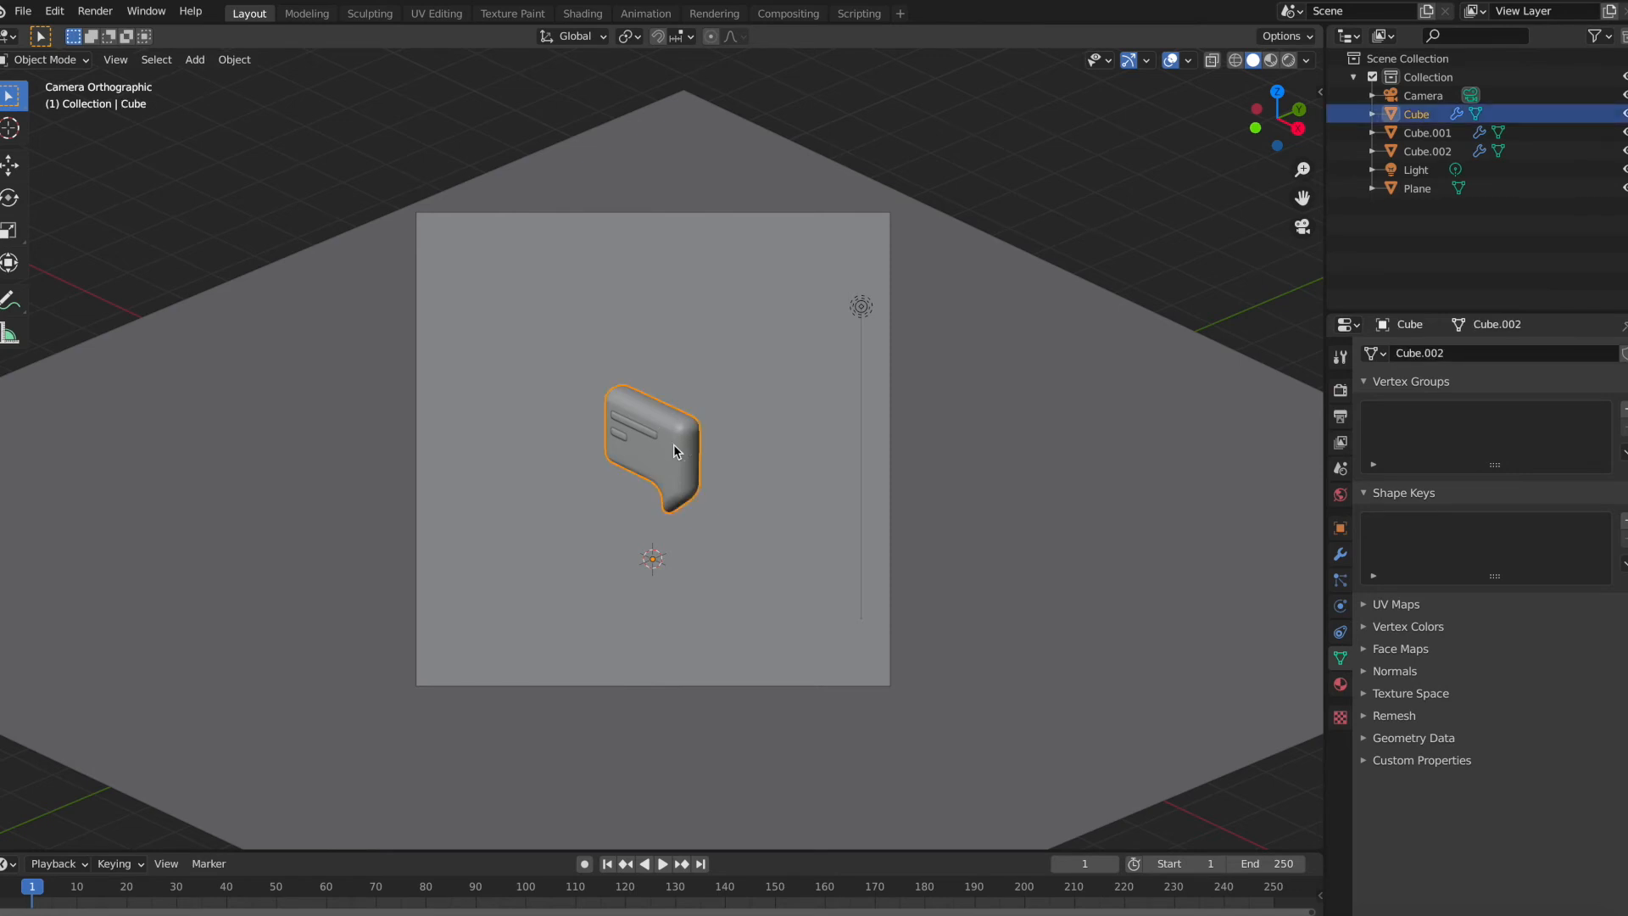
left_click(1340, 685)
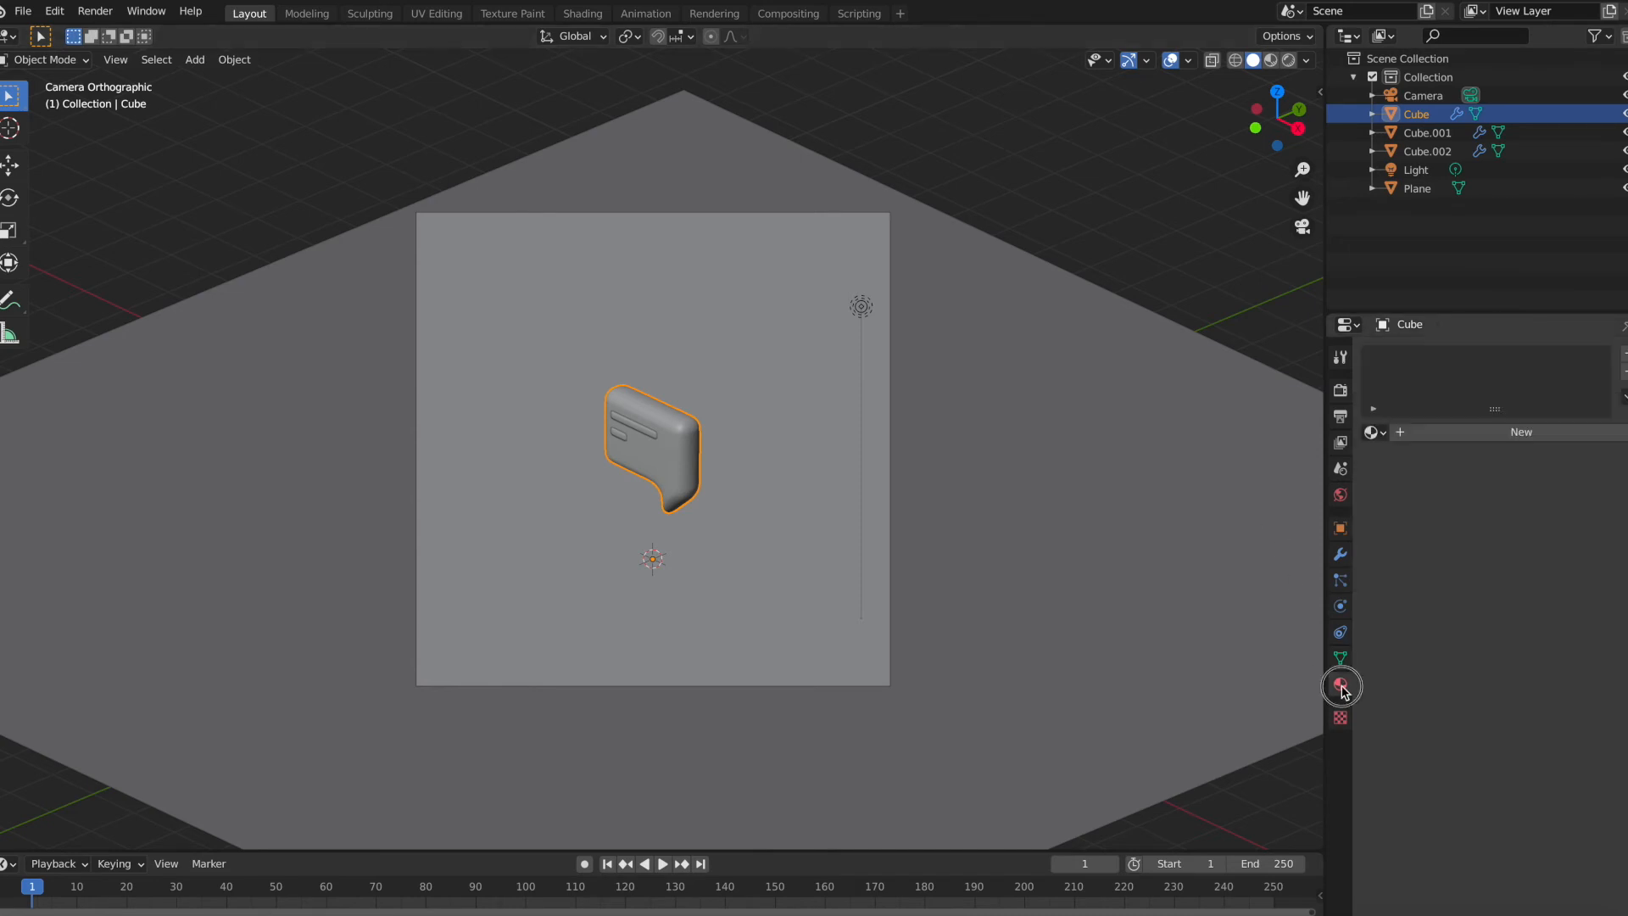
left_click(1502, 434)
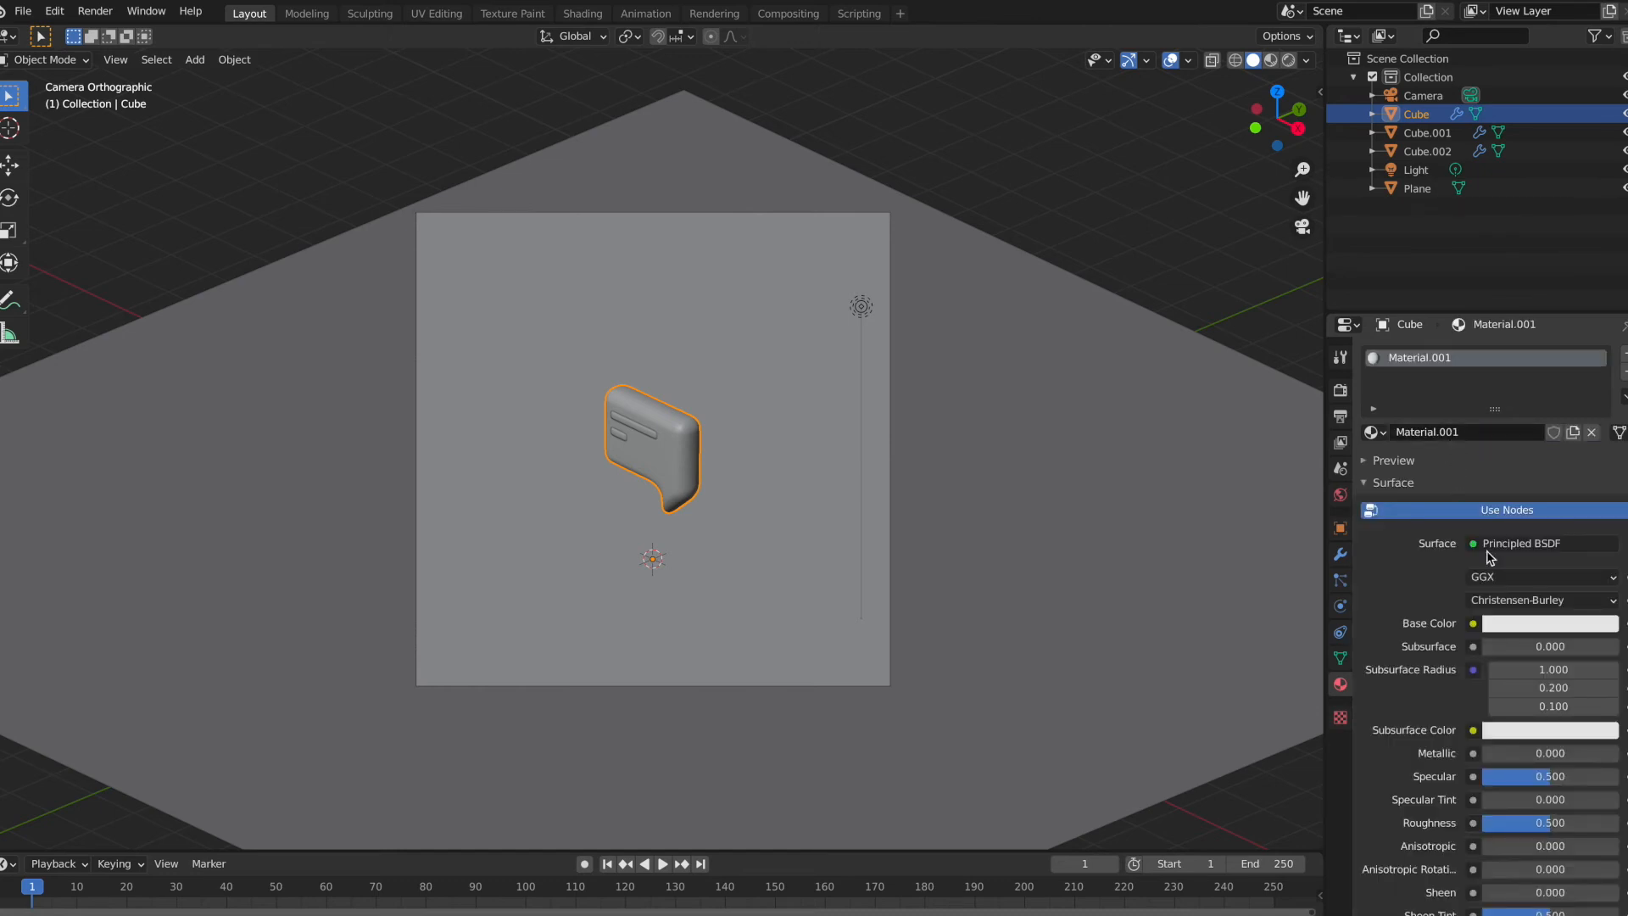
left_click(1522, 625)
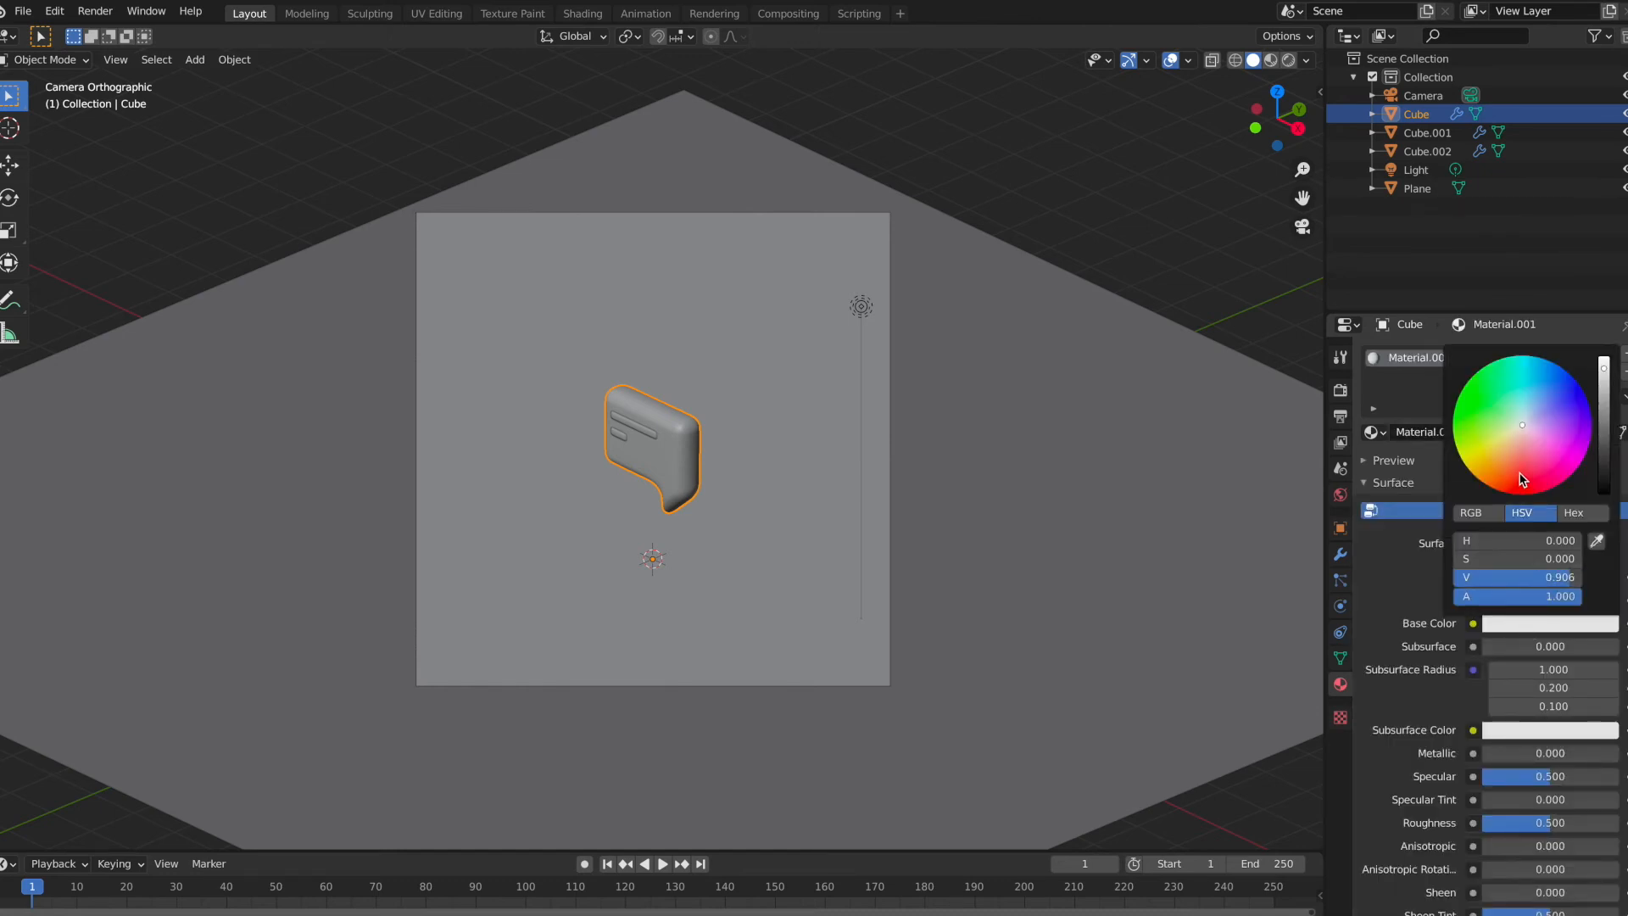
left_click(1484, 467)
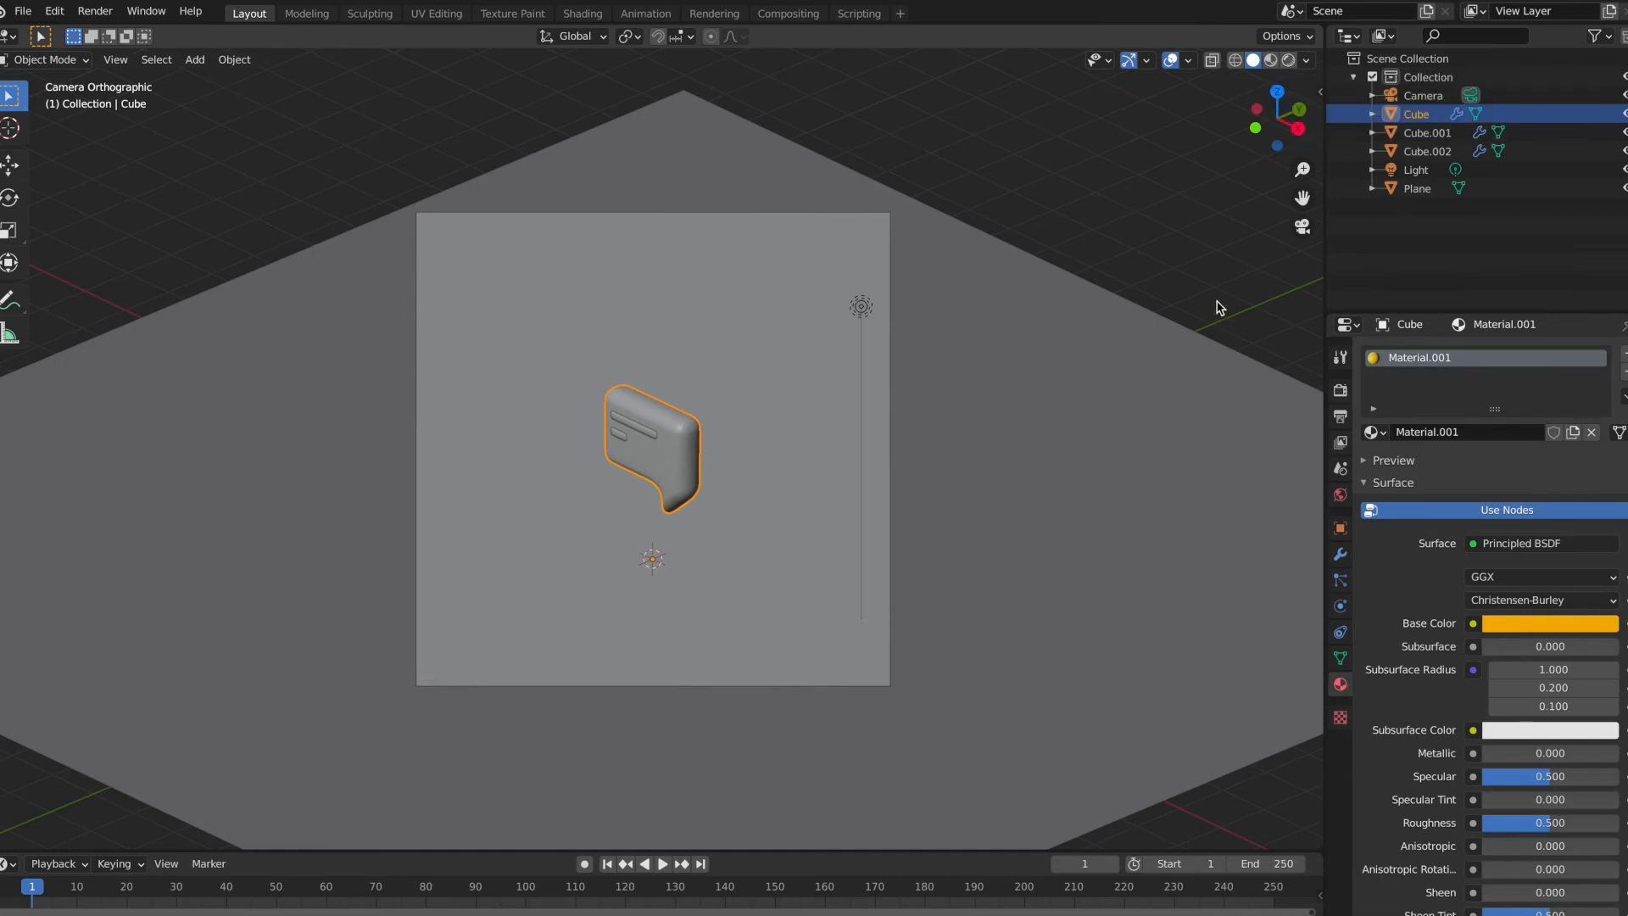
left_click(1288, 61)
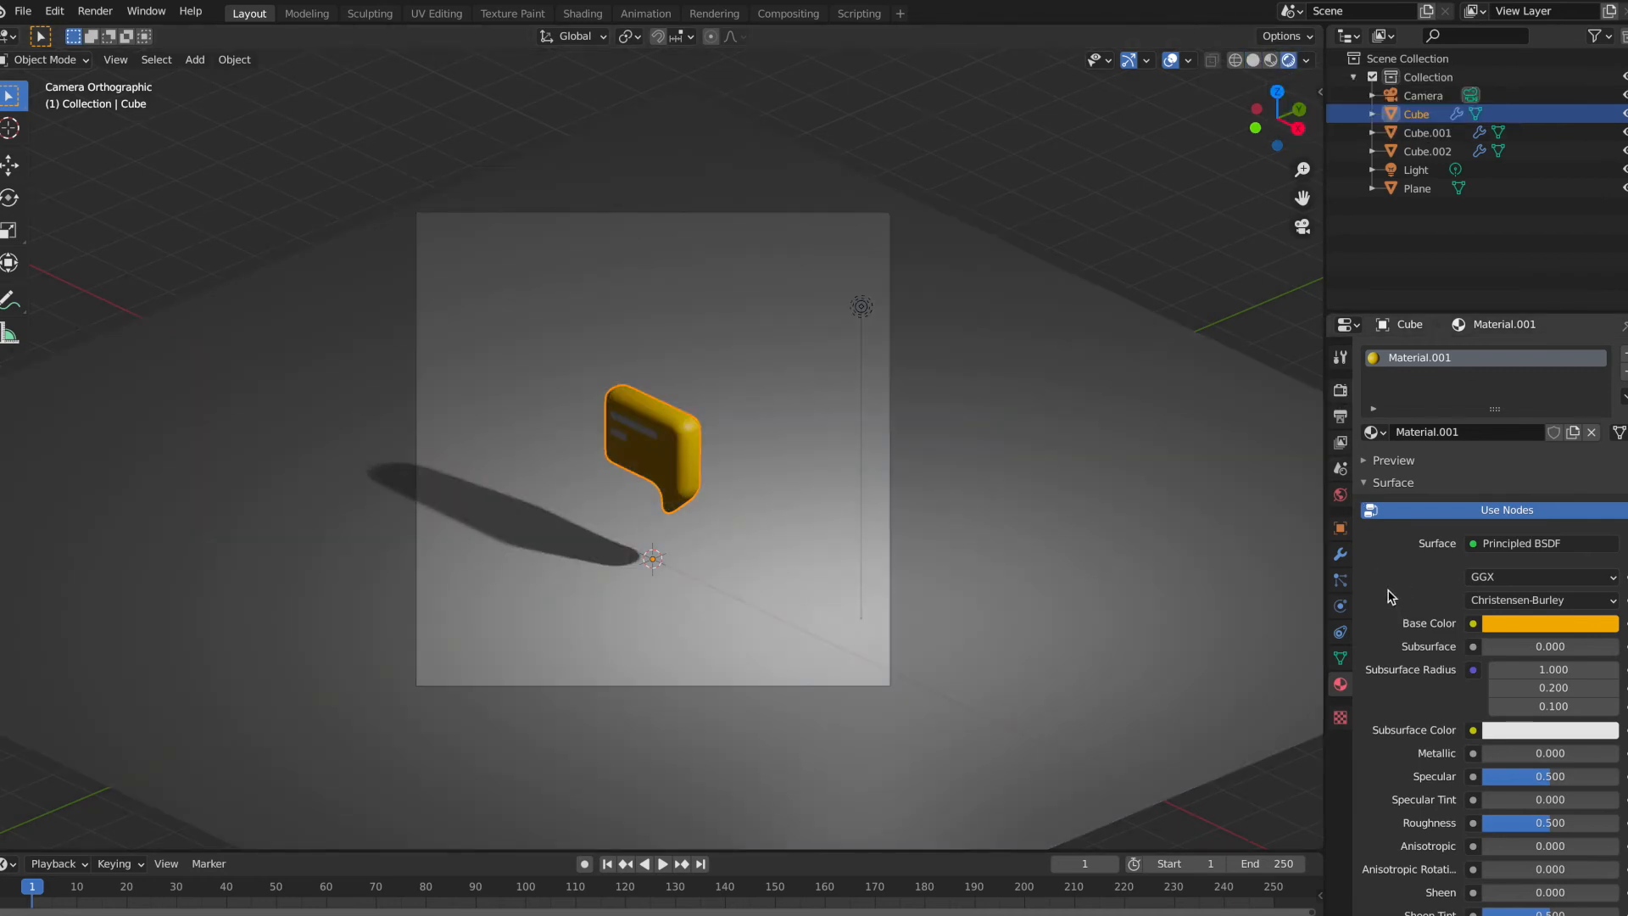
Step: Change the scene light to a Sun and set its strength to 5
left_click(861, 309)
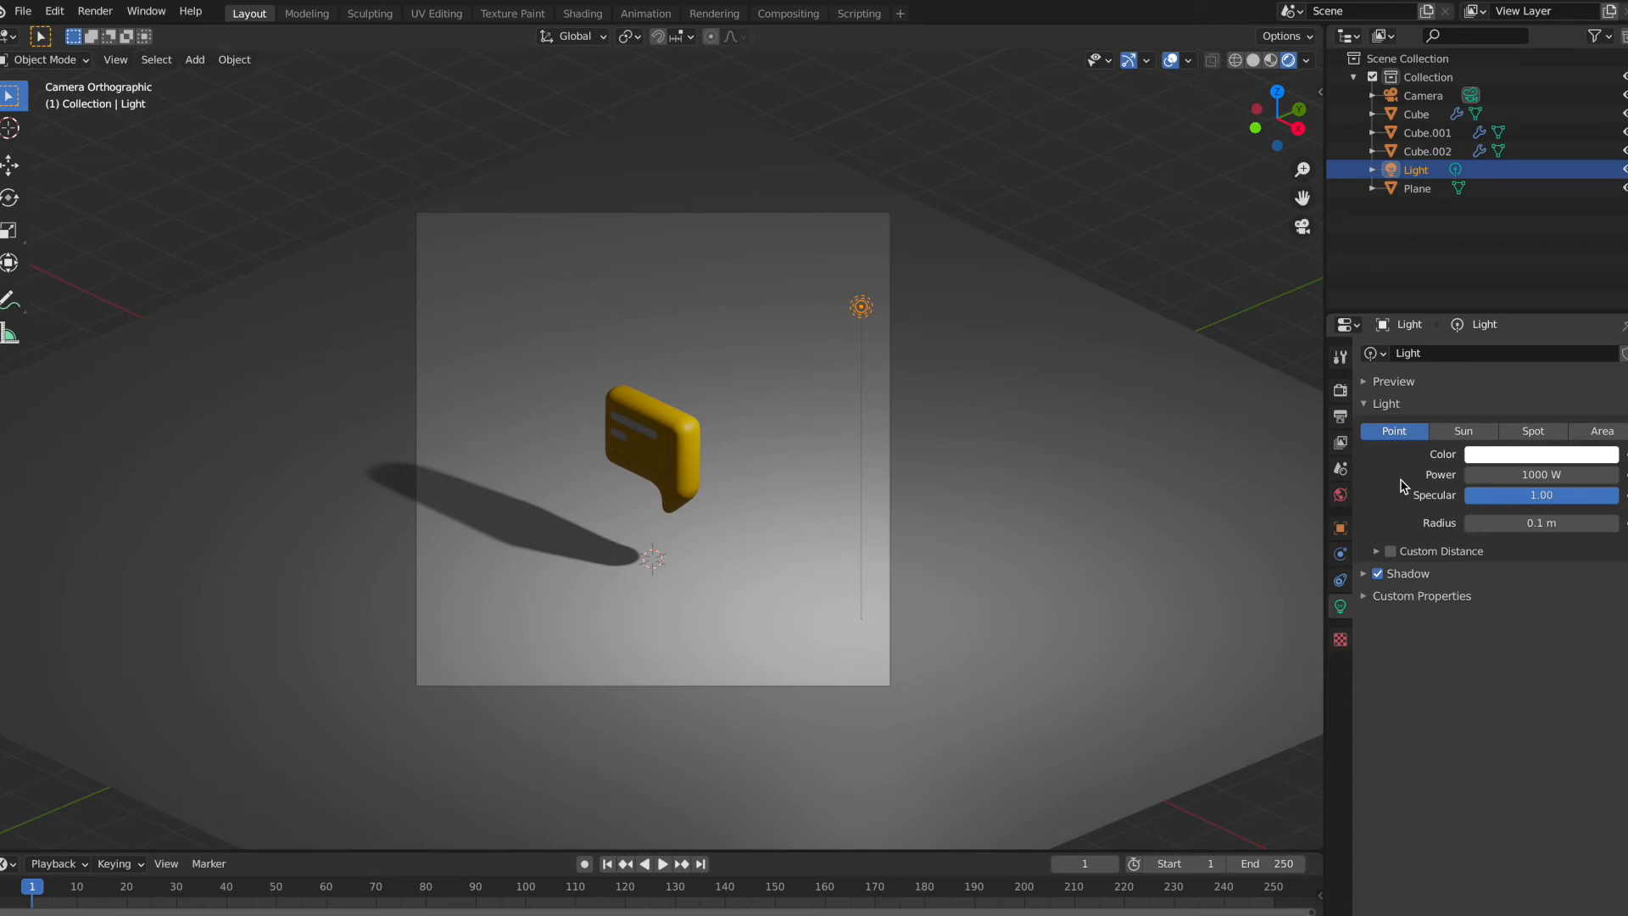
left_click(1463, 433)
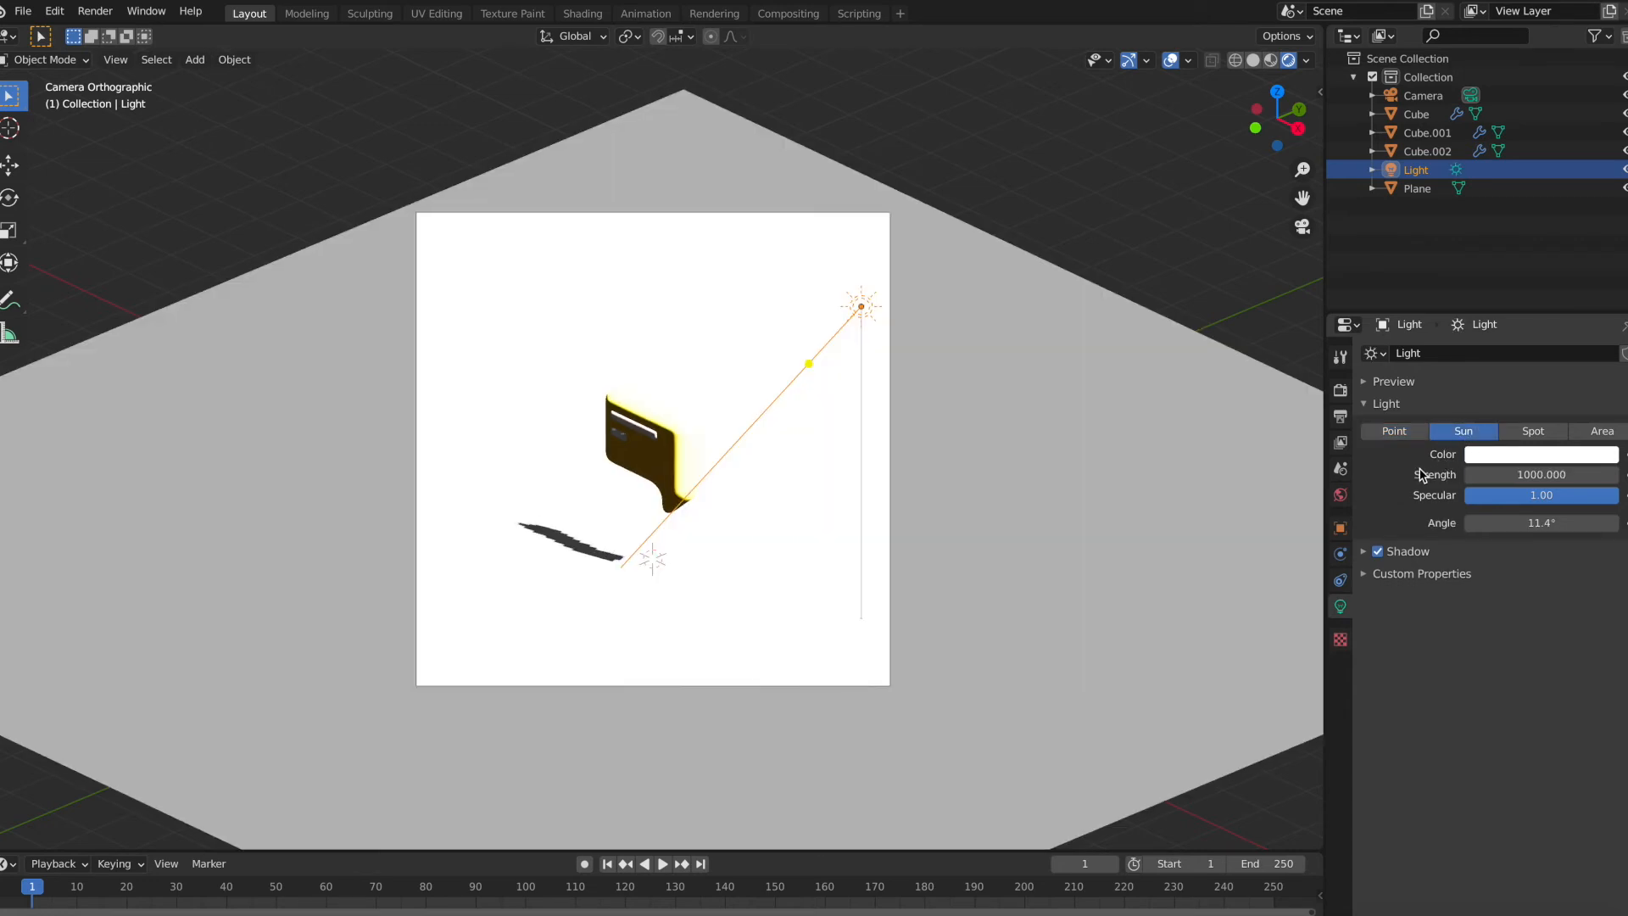
left_click(1512, 475)
type("5")
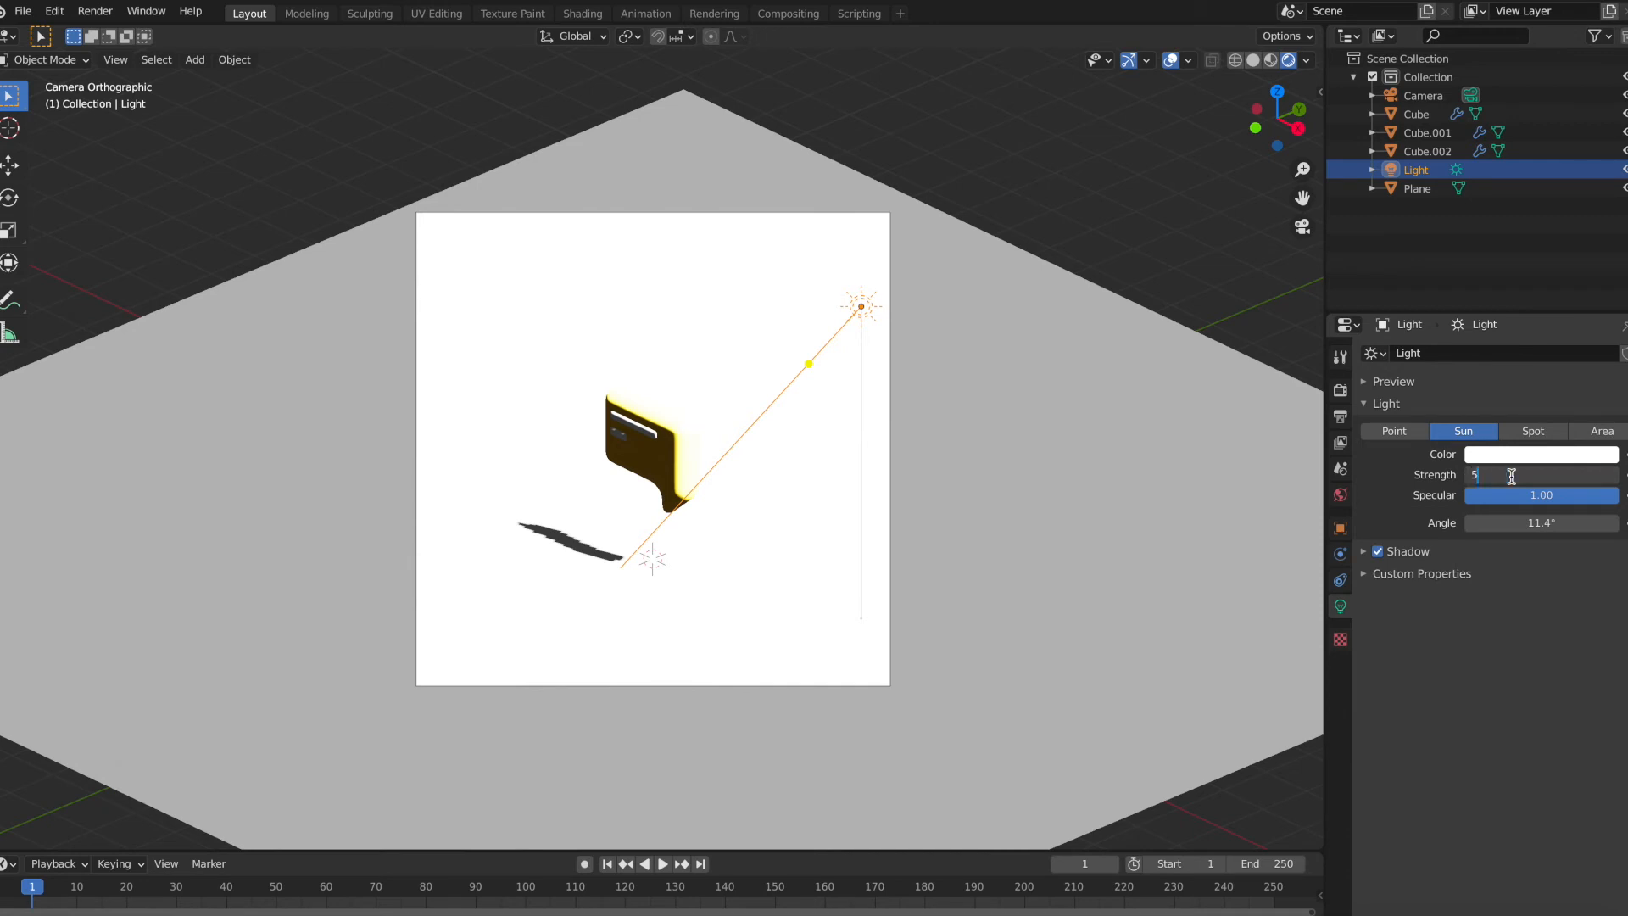
key("Return")
Step: Raise the Sun light's strength to 6
left_click(1512, 476)
key("BackSpace")
key("BackSpace")
key("BackSpace")
type("6")
key("Return")
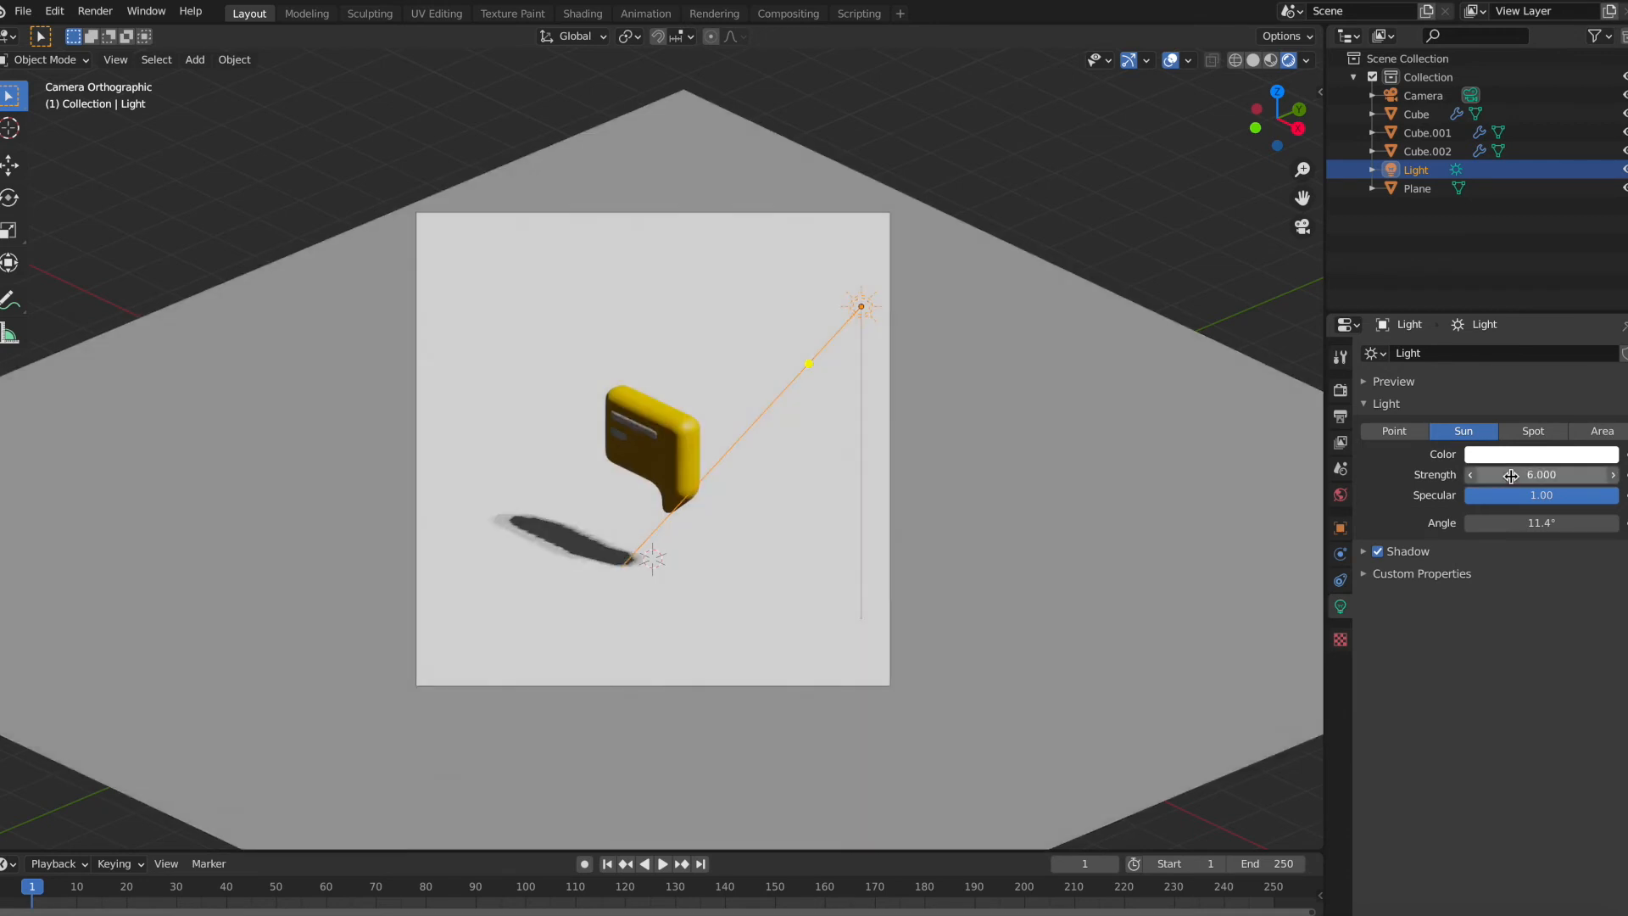
Step: Soften the Sun light's shadows by setting its angle to 60°
left_click(1561, 525)
type("6")
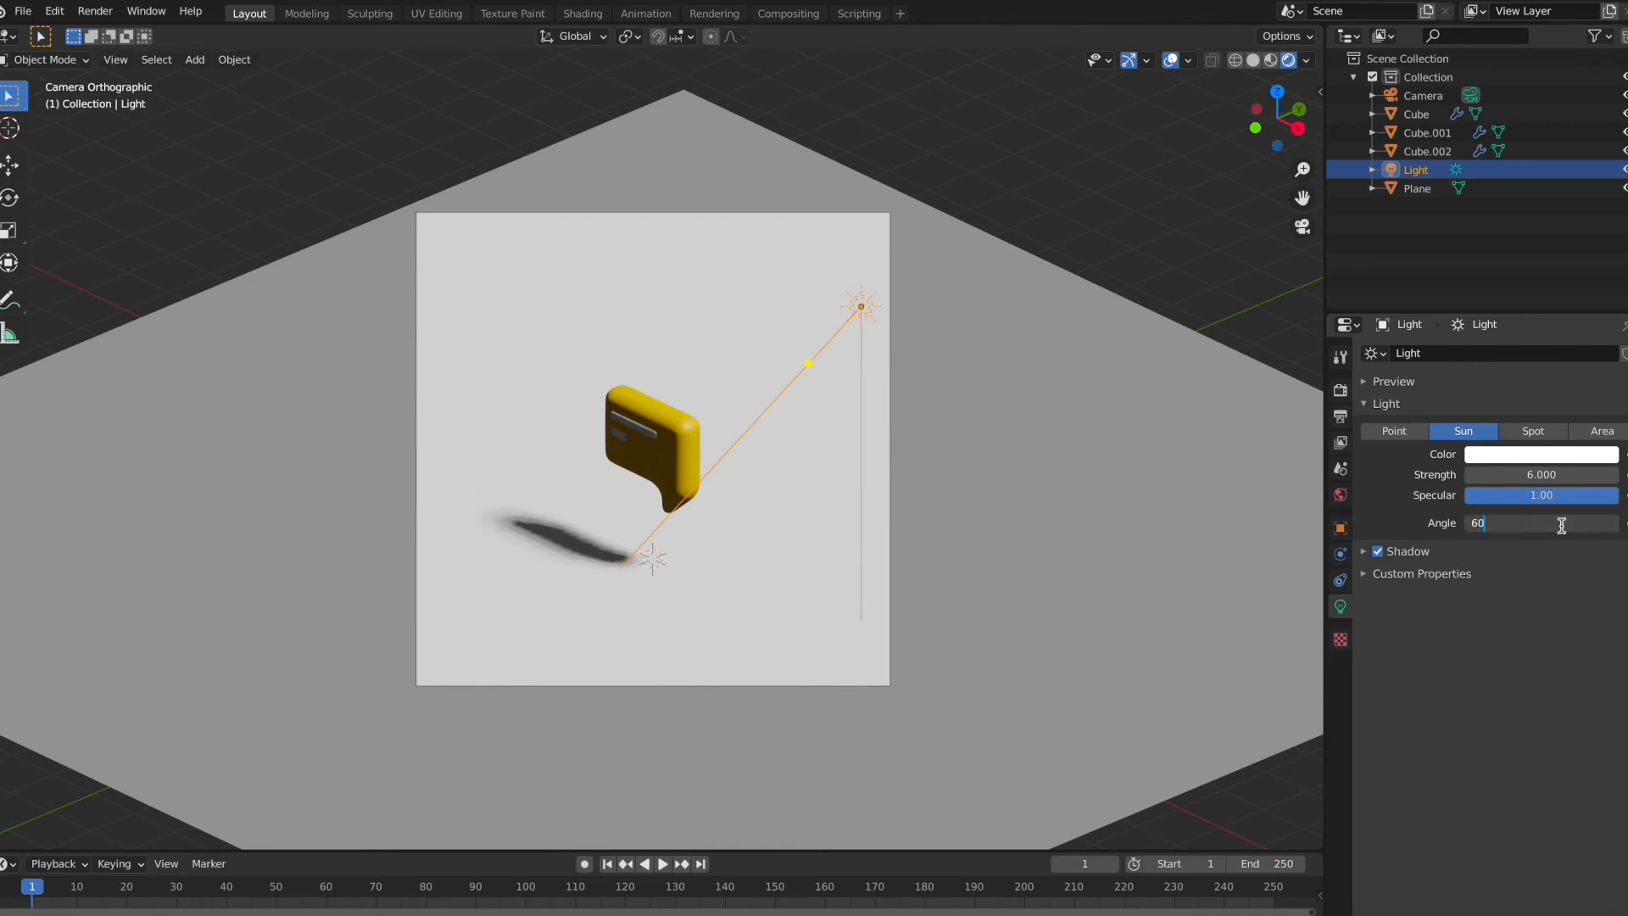
type("0")
key("Return")
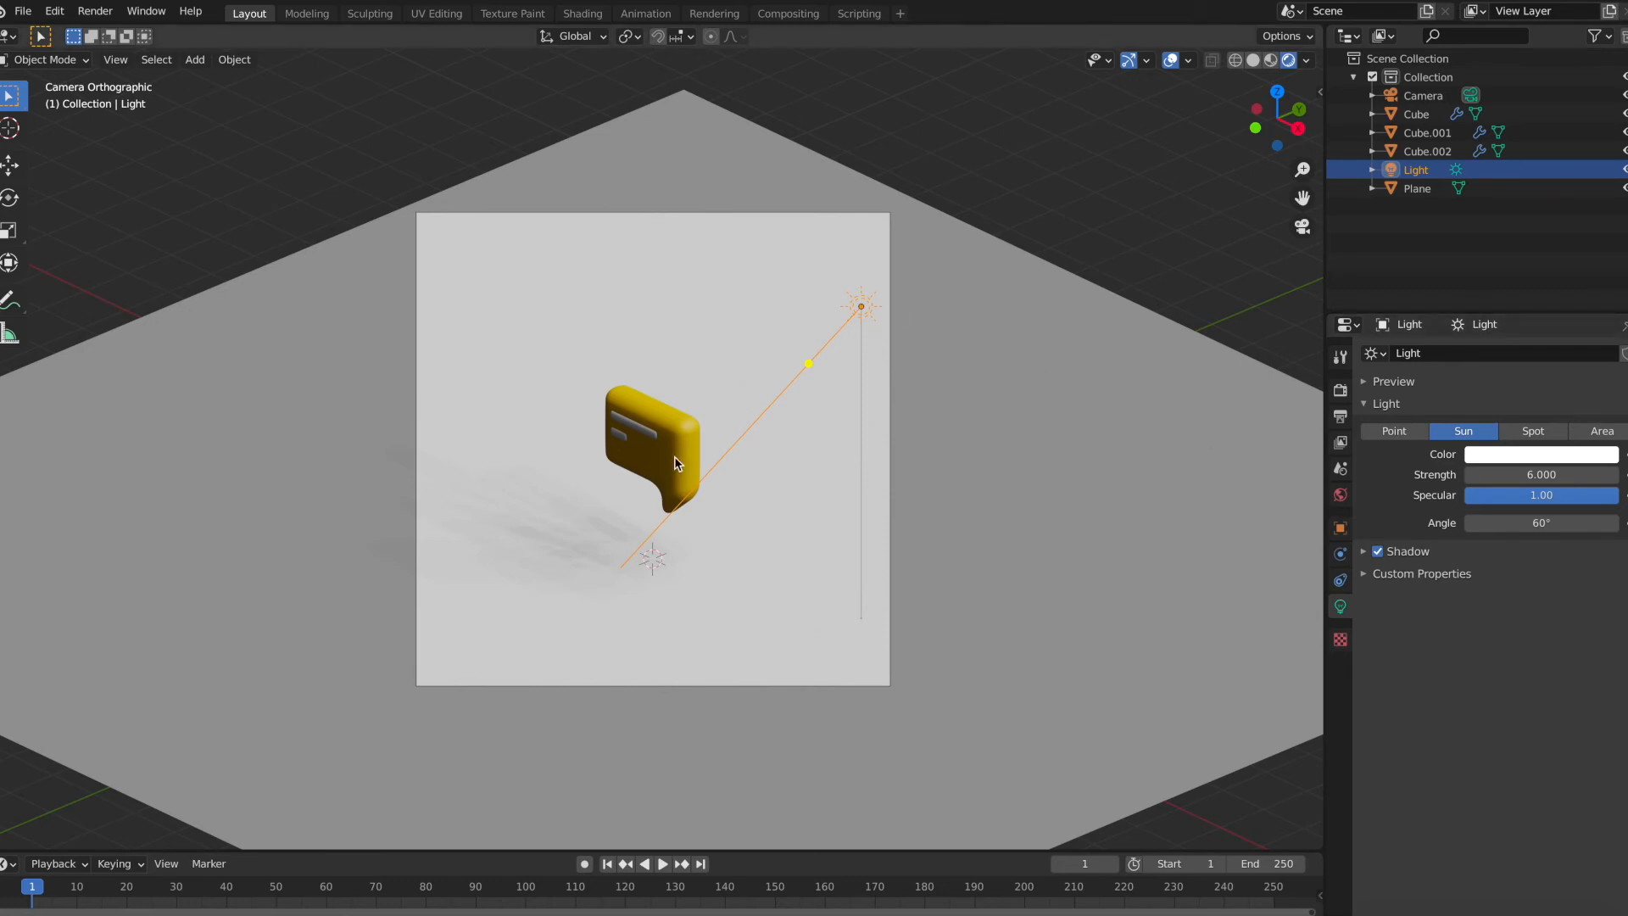
Step: Give both text bars a shared new material named Line with a pure white base color
left_click(652, 435)
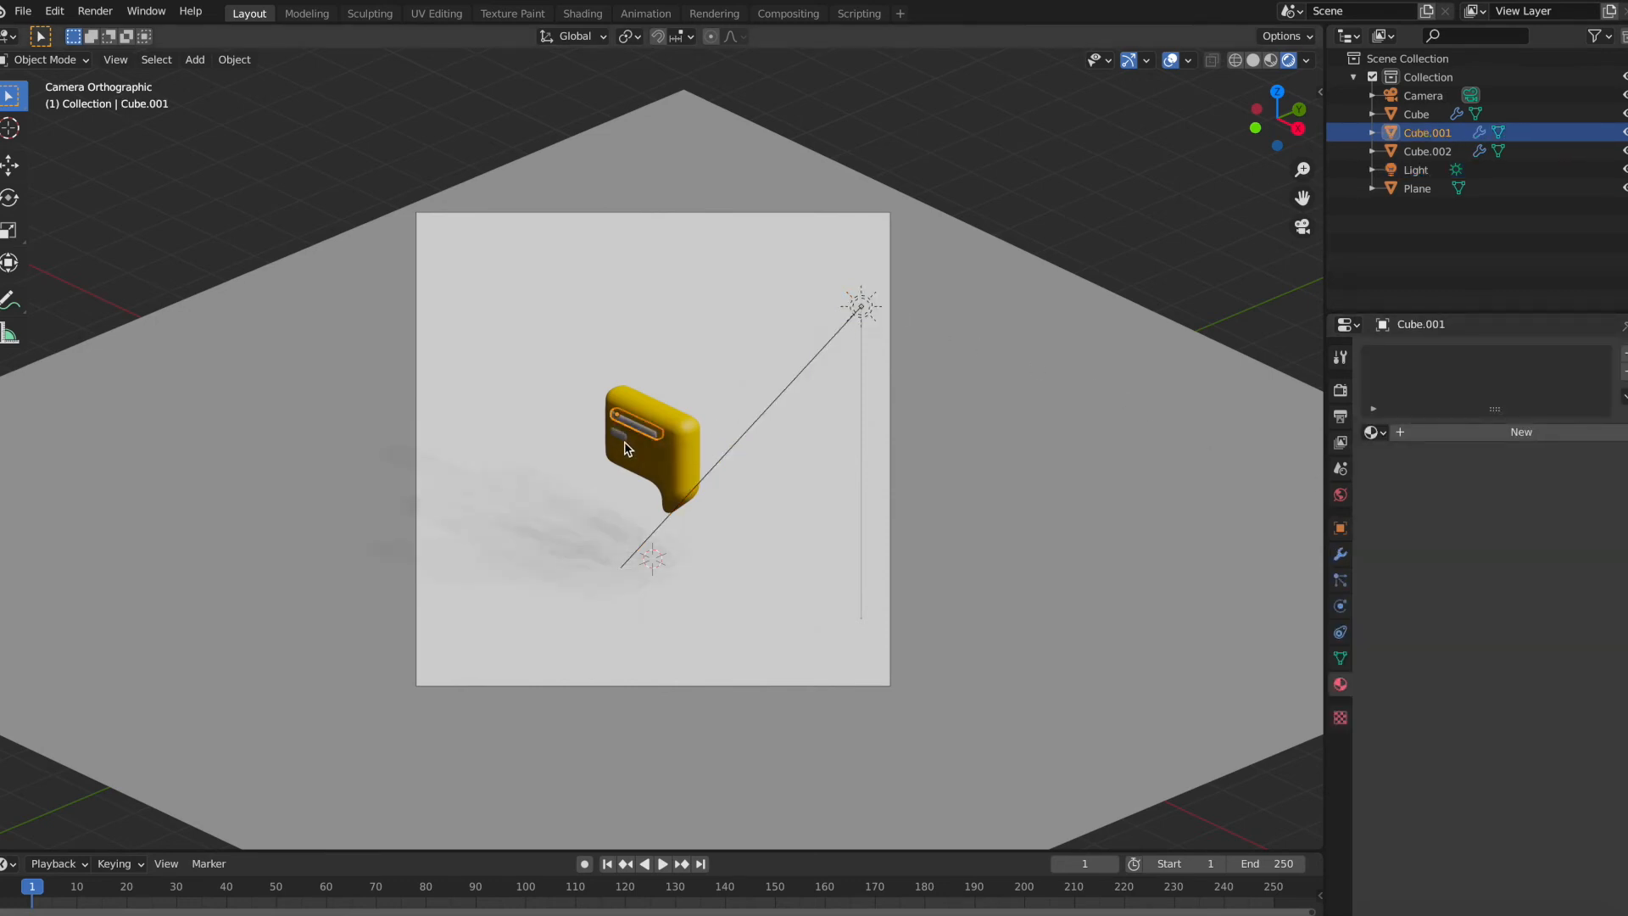
left_click(621, 435, "shift")
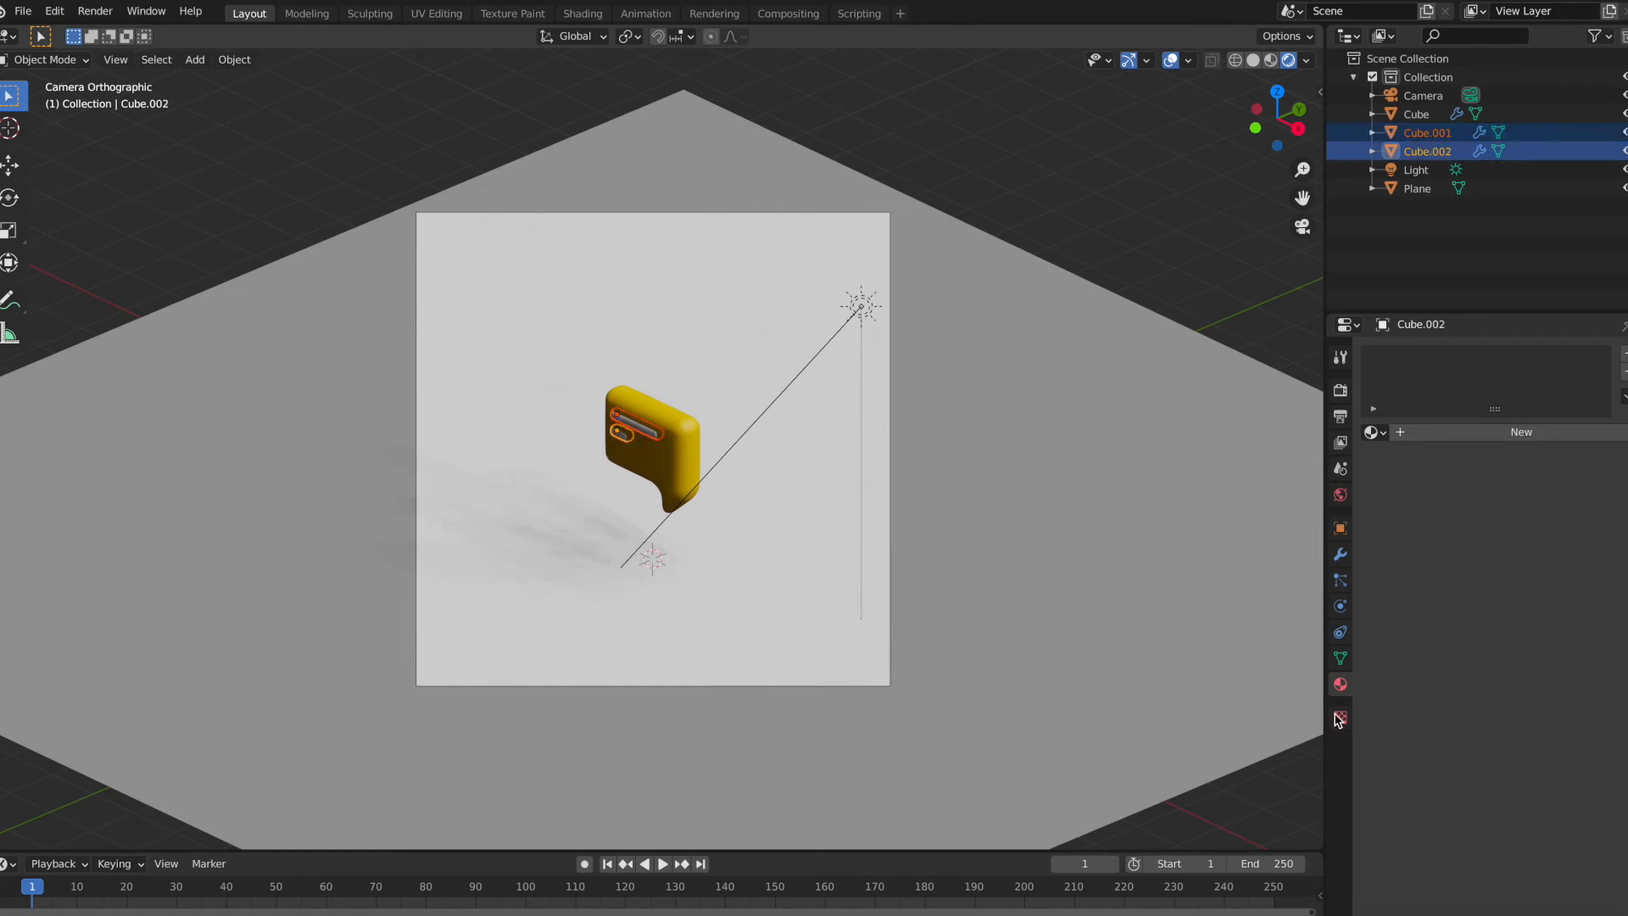
left_click(1407, 433)
double_click(1421, 357)
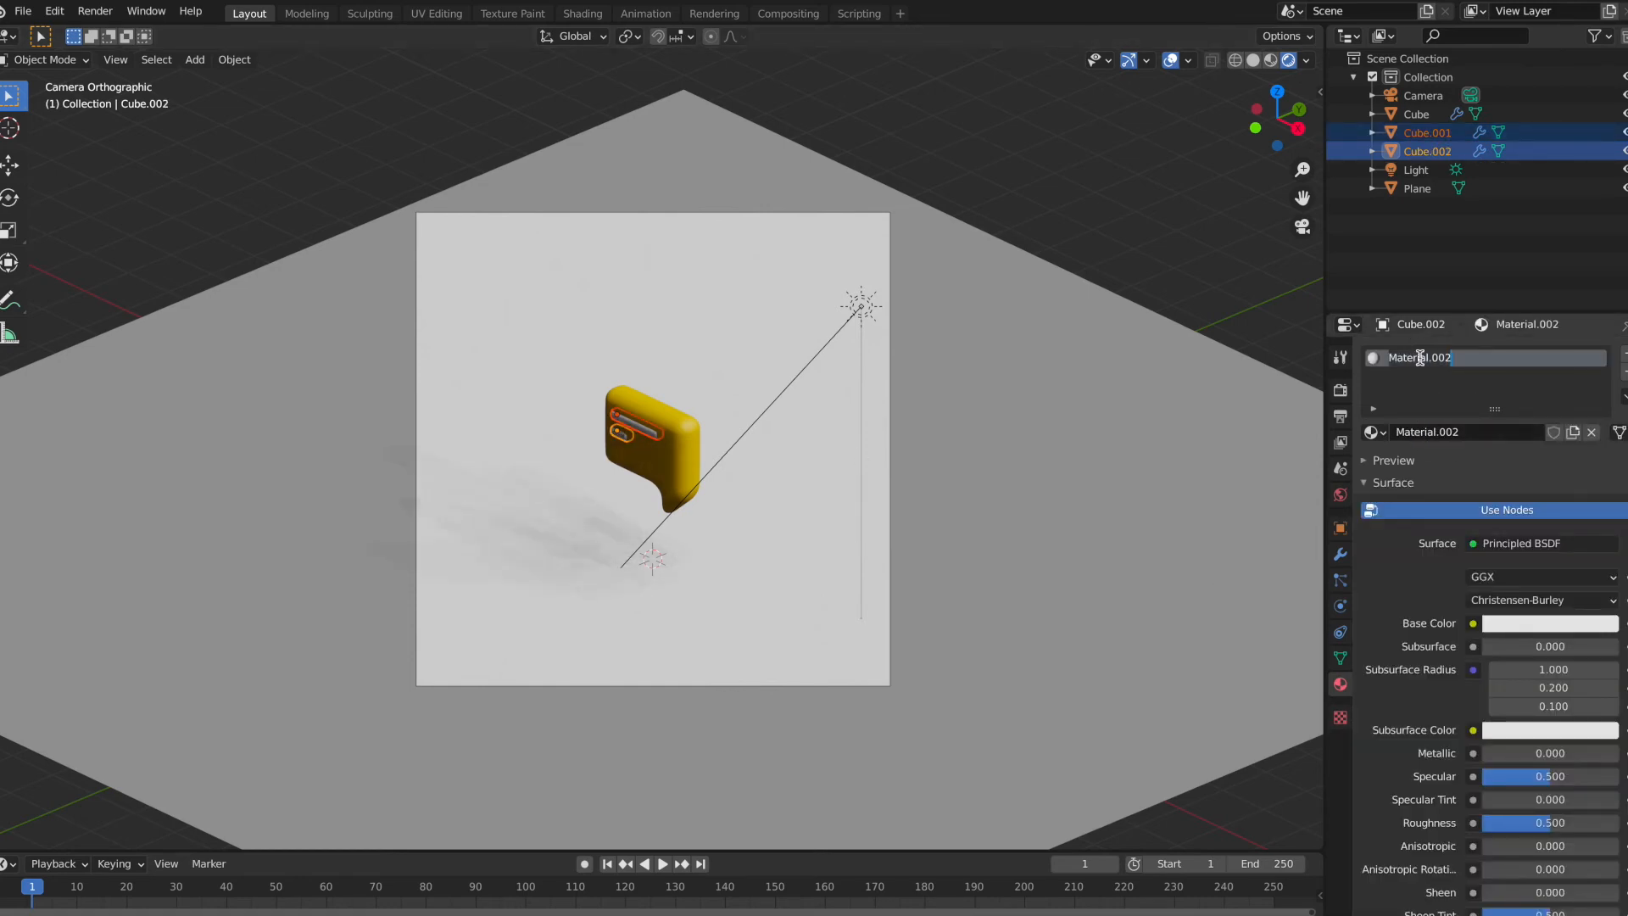
type("Line")
key("Return")
left_click(1550, 623)
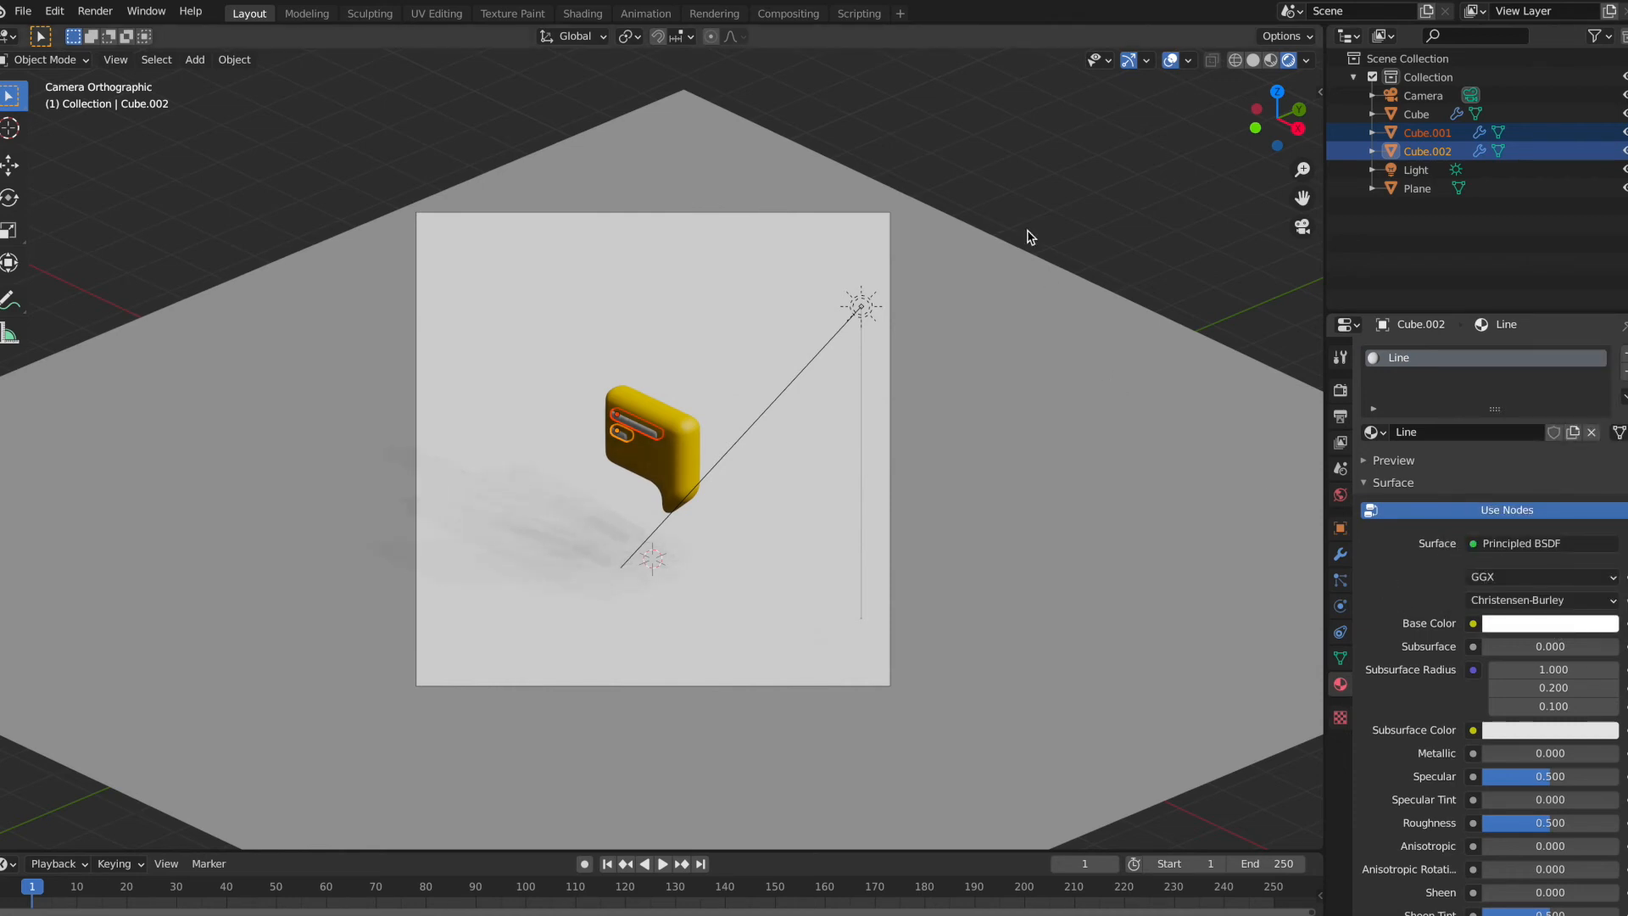
left_click(647, 429)
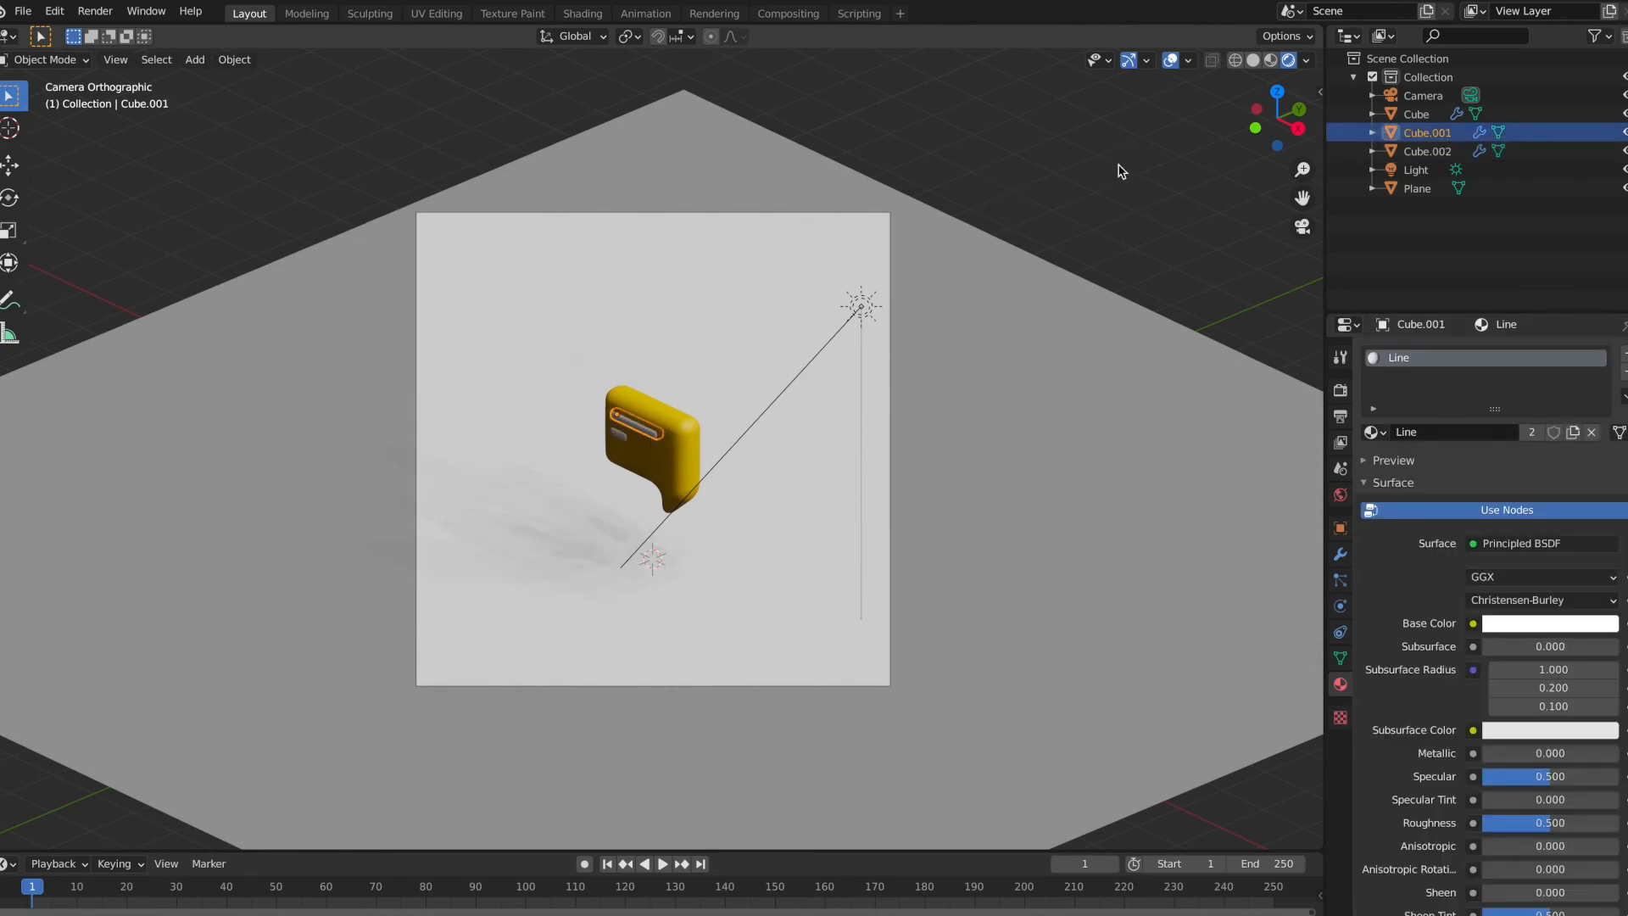
Step: Give the floor plane a new material named Plane with a blue base color of about H 0.653, S 0.780, V 0.906
left_click(1193, 496)
left_click(1432, 433)
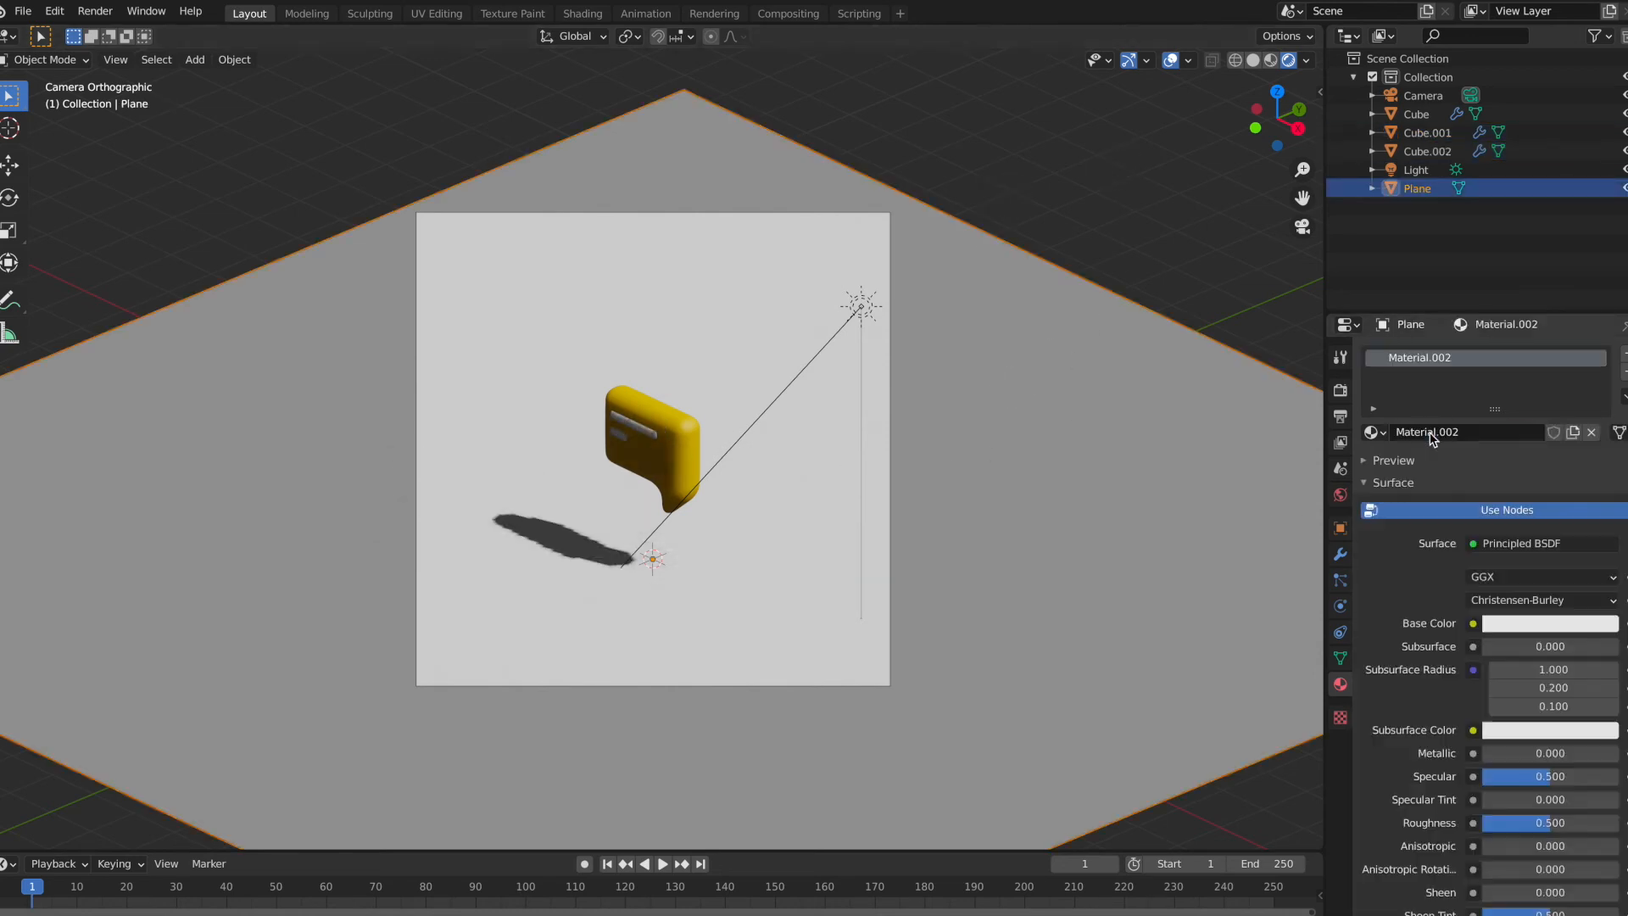
double_click(1448, 359)
type("Plane")
key("Return")
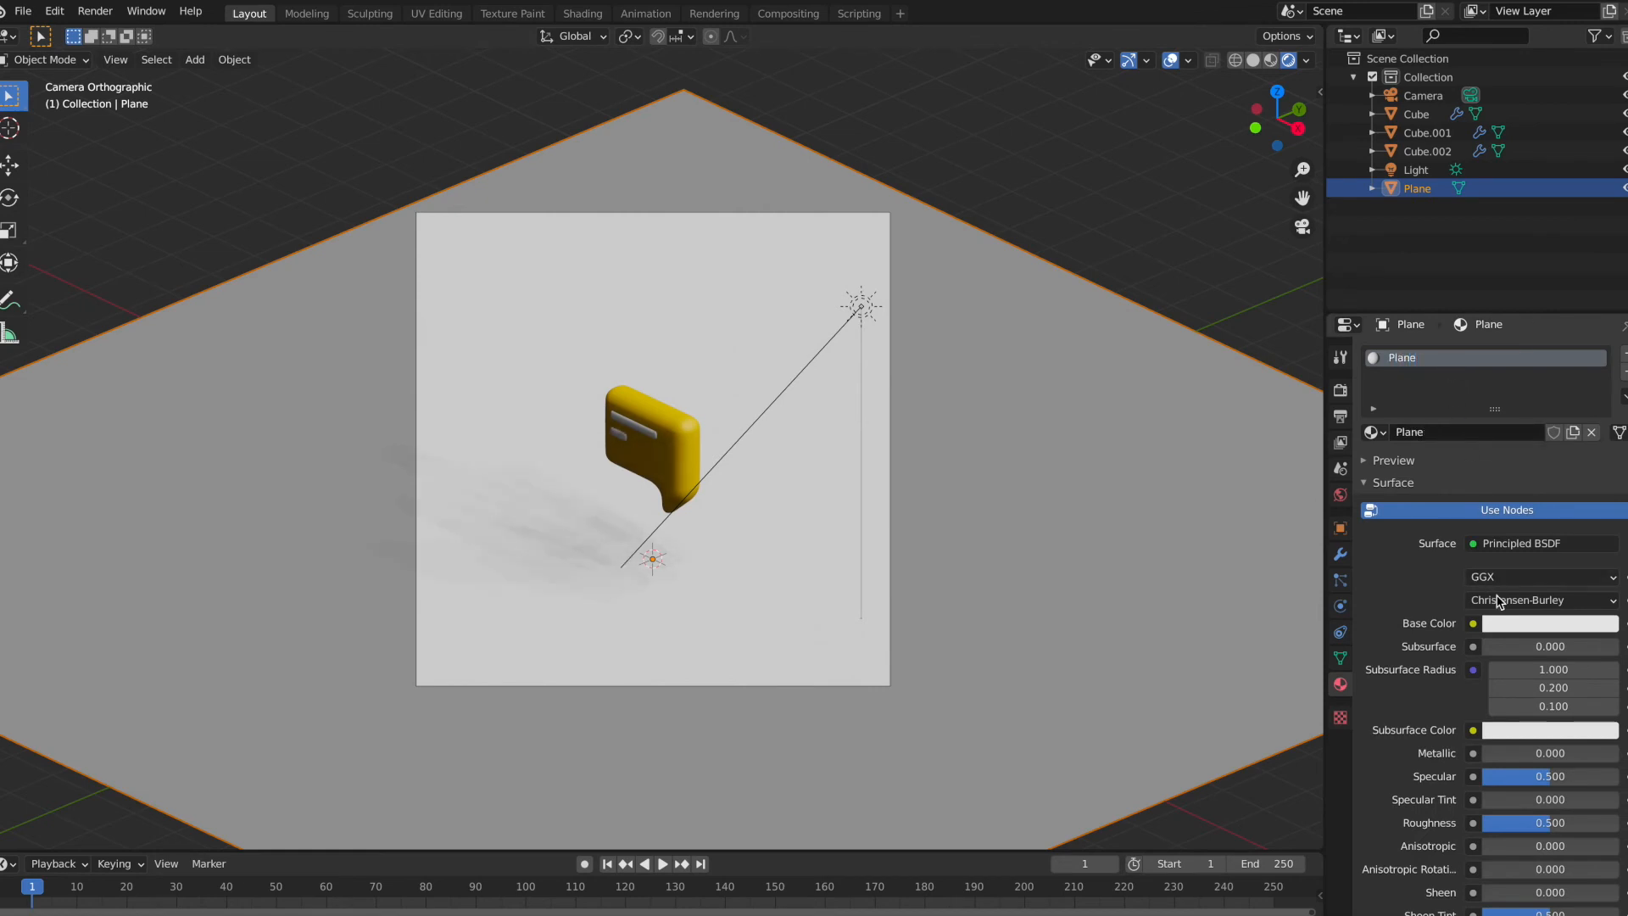
left_click(1523, 634)
left_click_drag(1557, 402, 1567, 394)
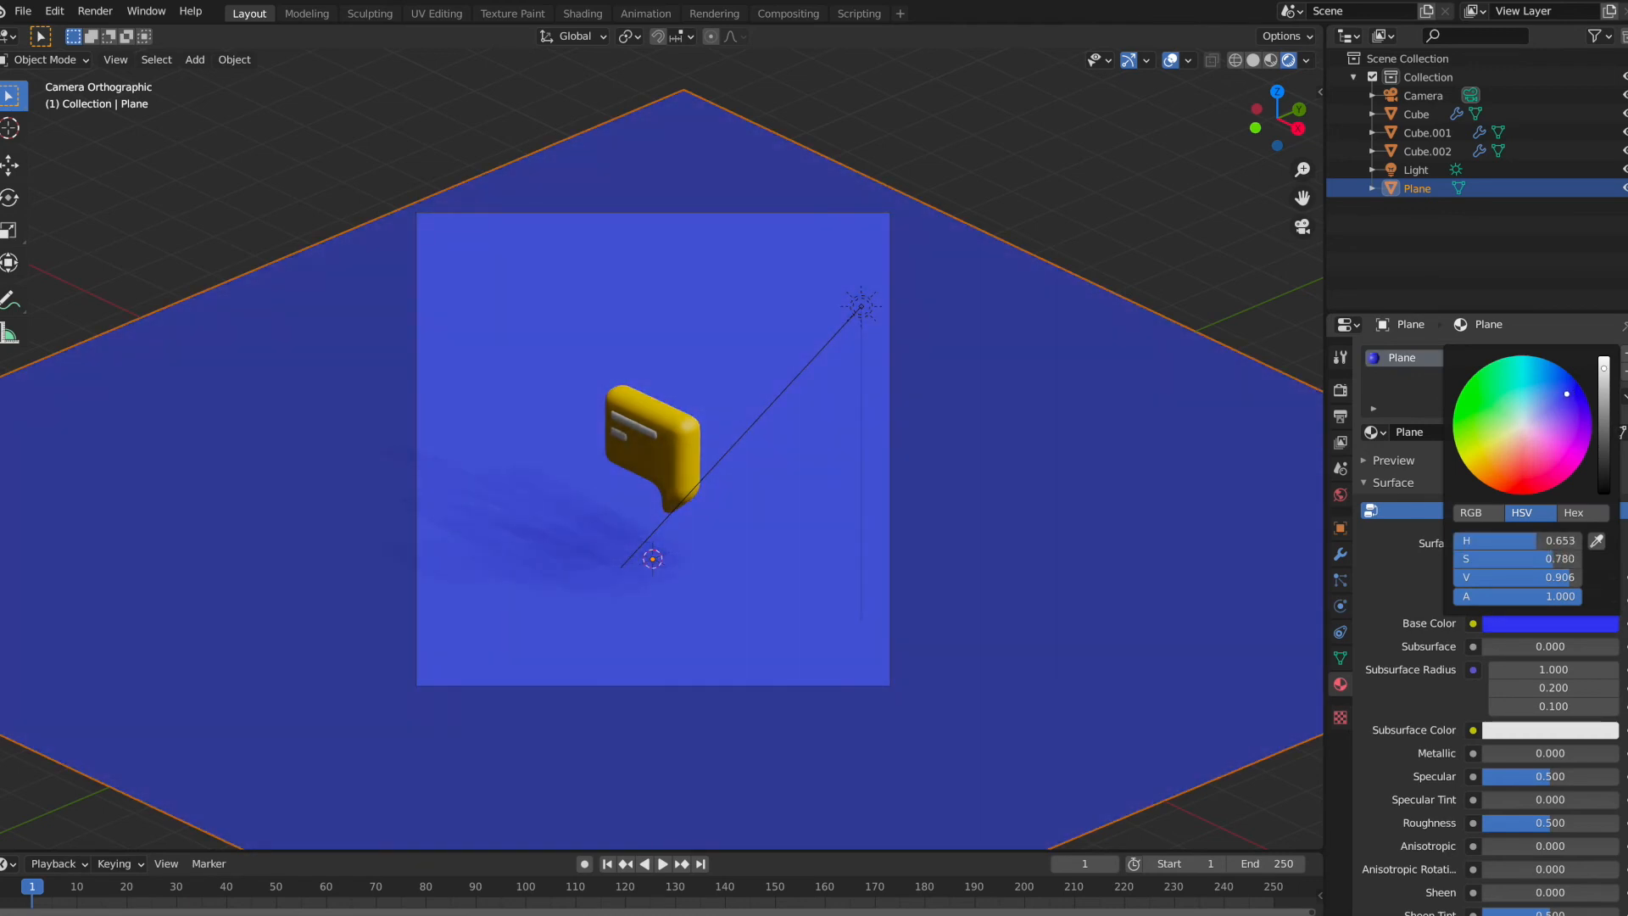
left_click(1162, 222)
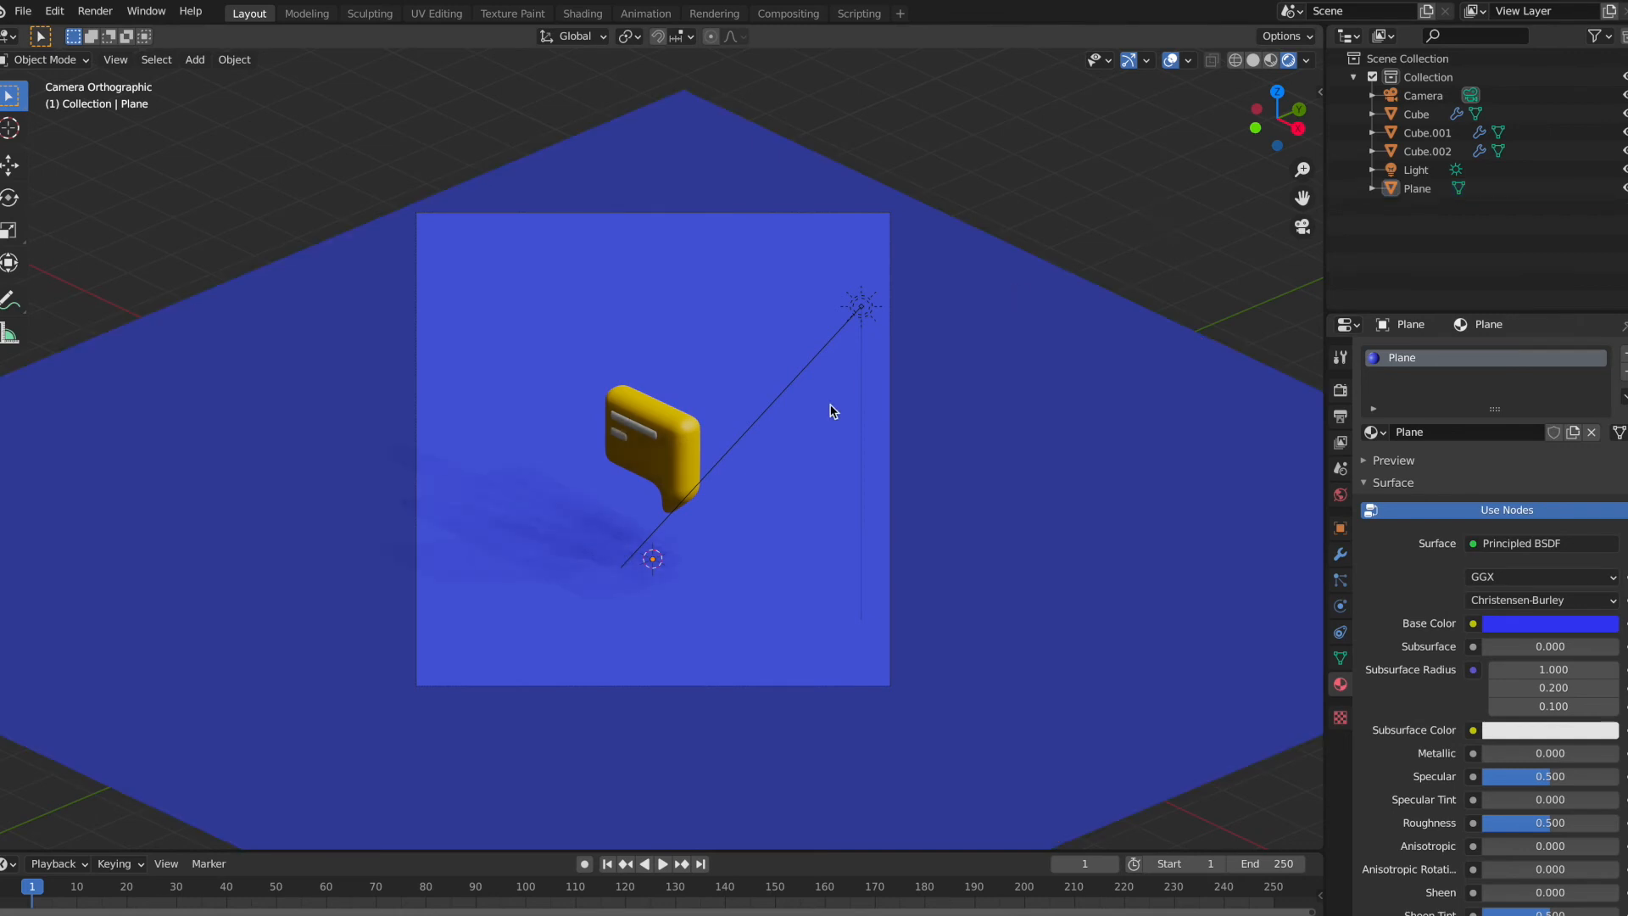
Step: Parent the two text bars to the speech bubble using the Object option
left_click(700, 438)
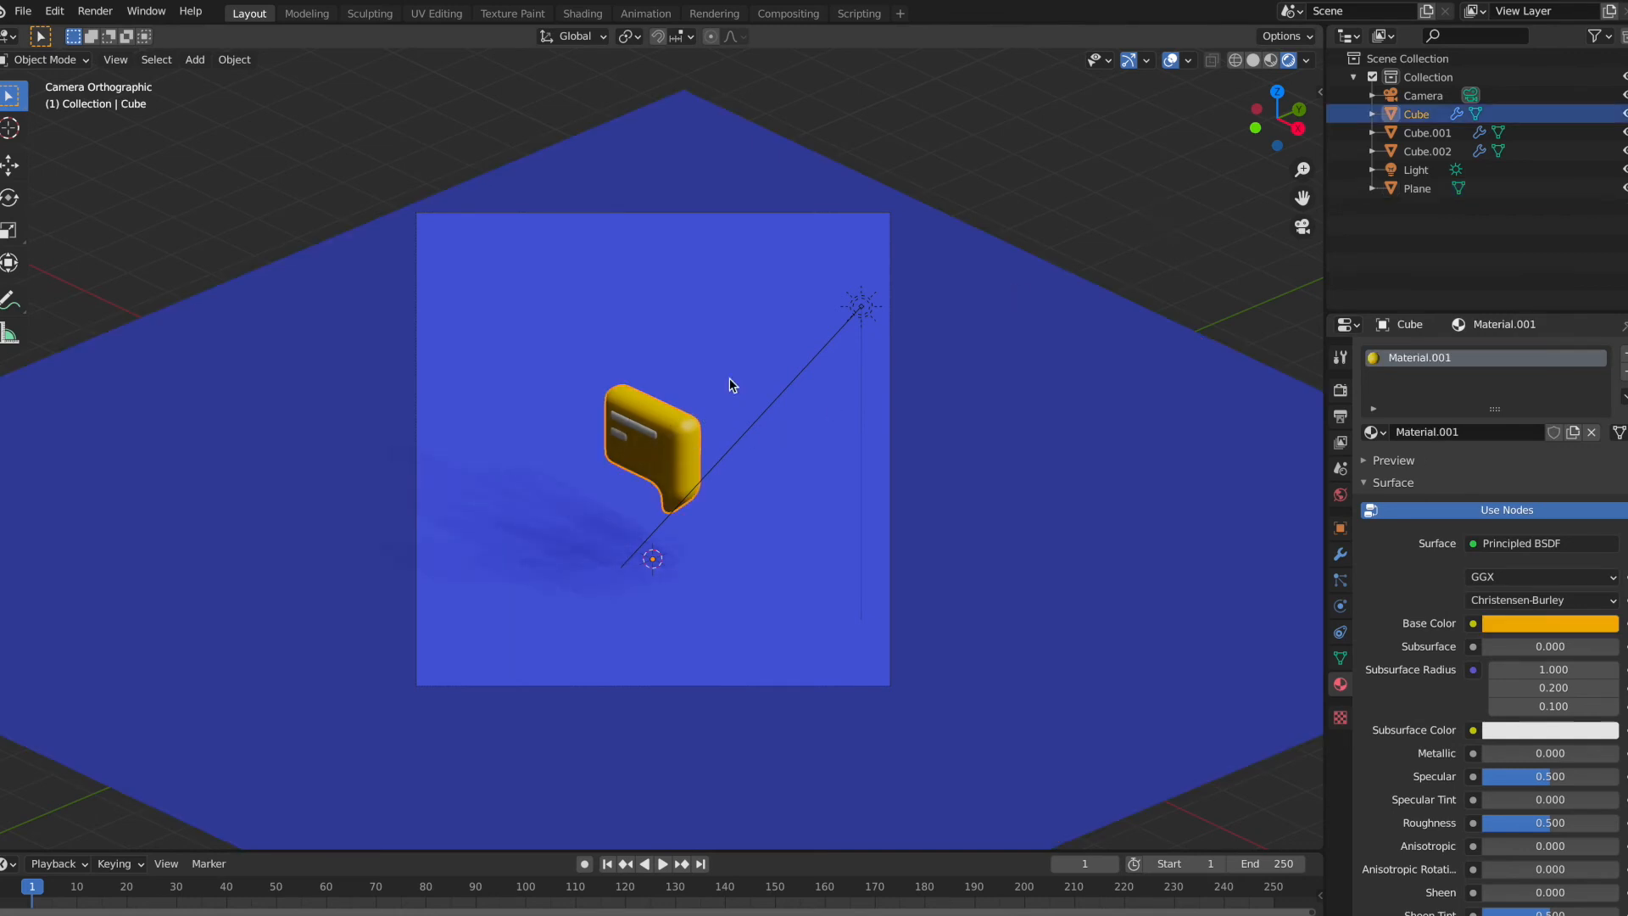
left_click(641, 435)
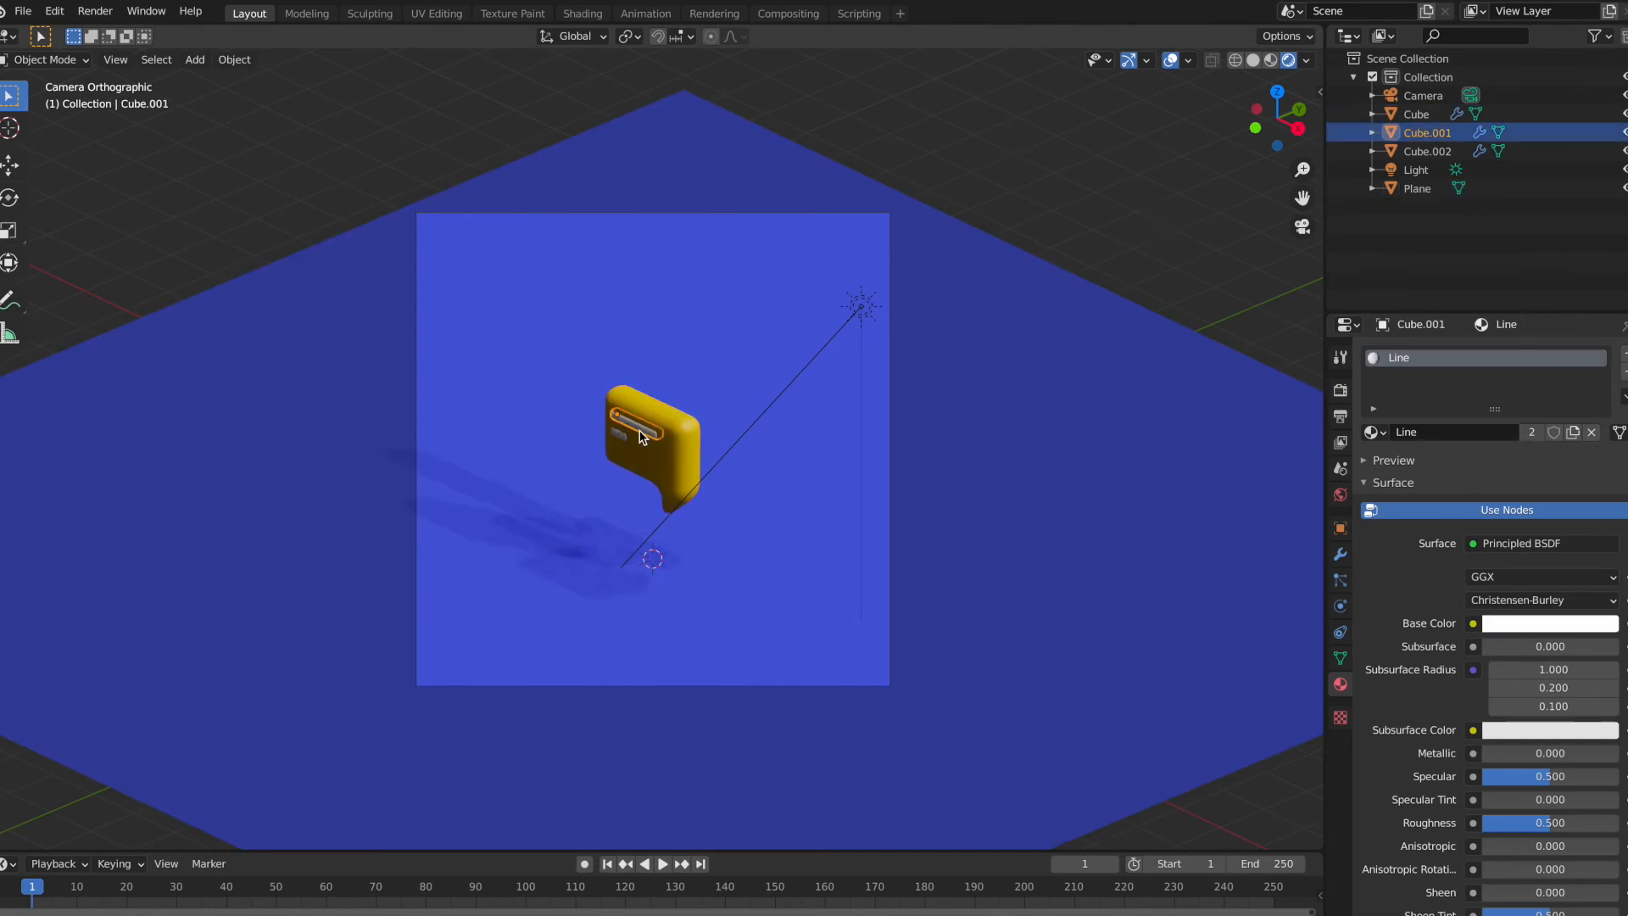
left_click(620, 434, "shift")
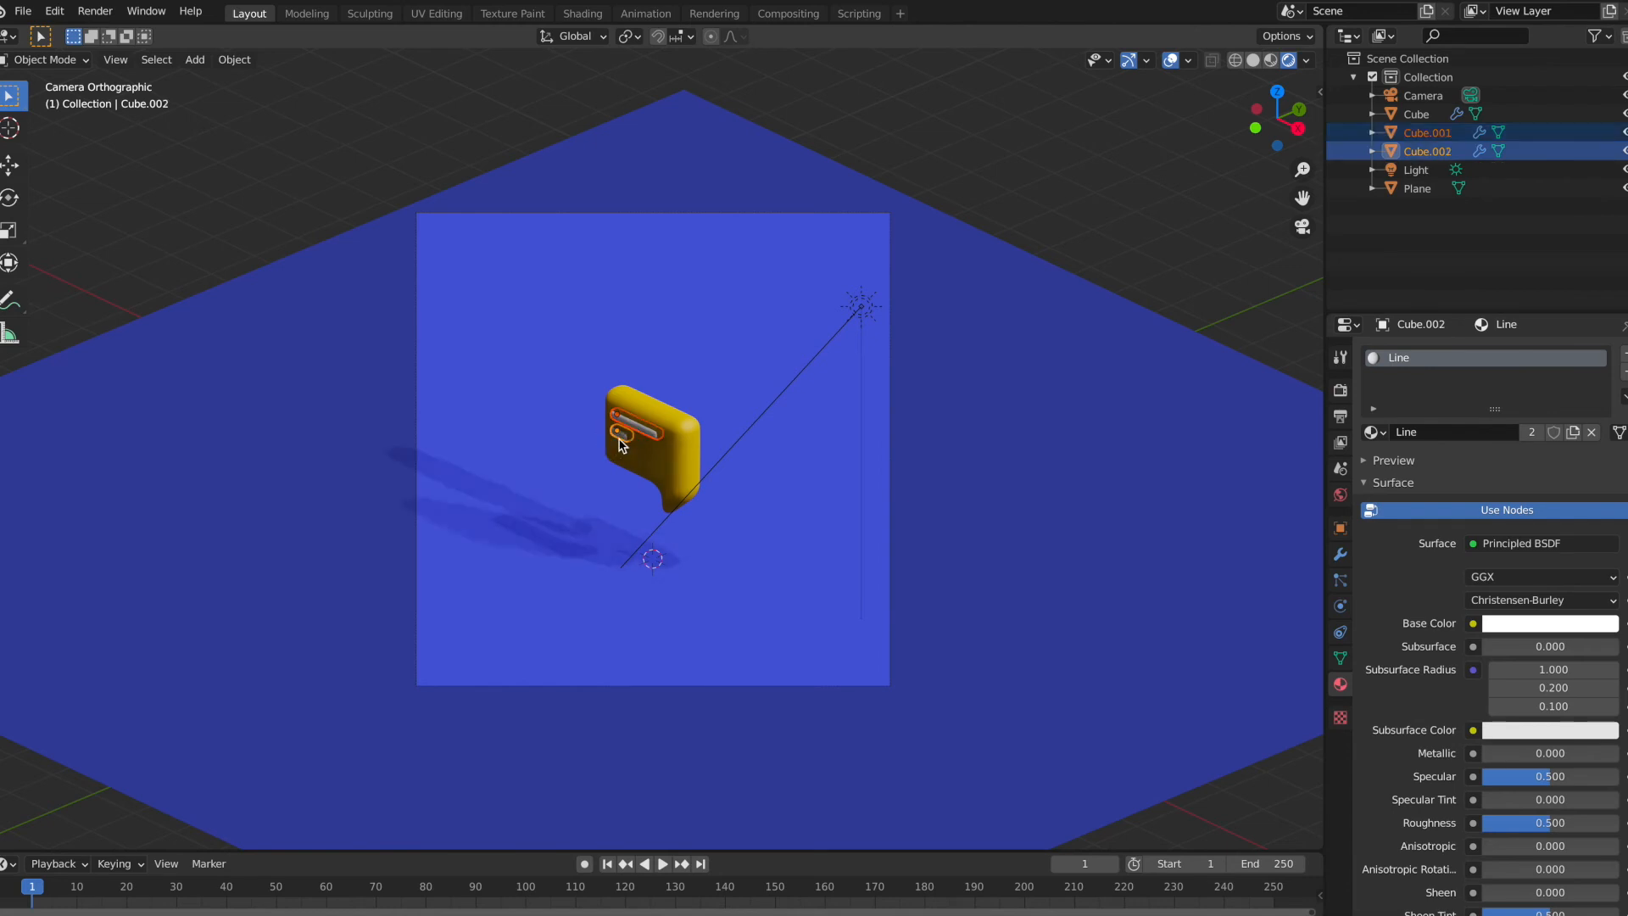
left_click(679, 460, "shift")
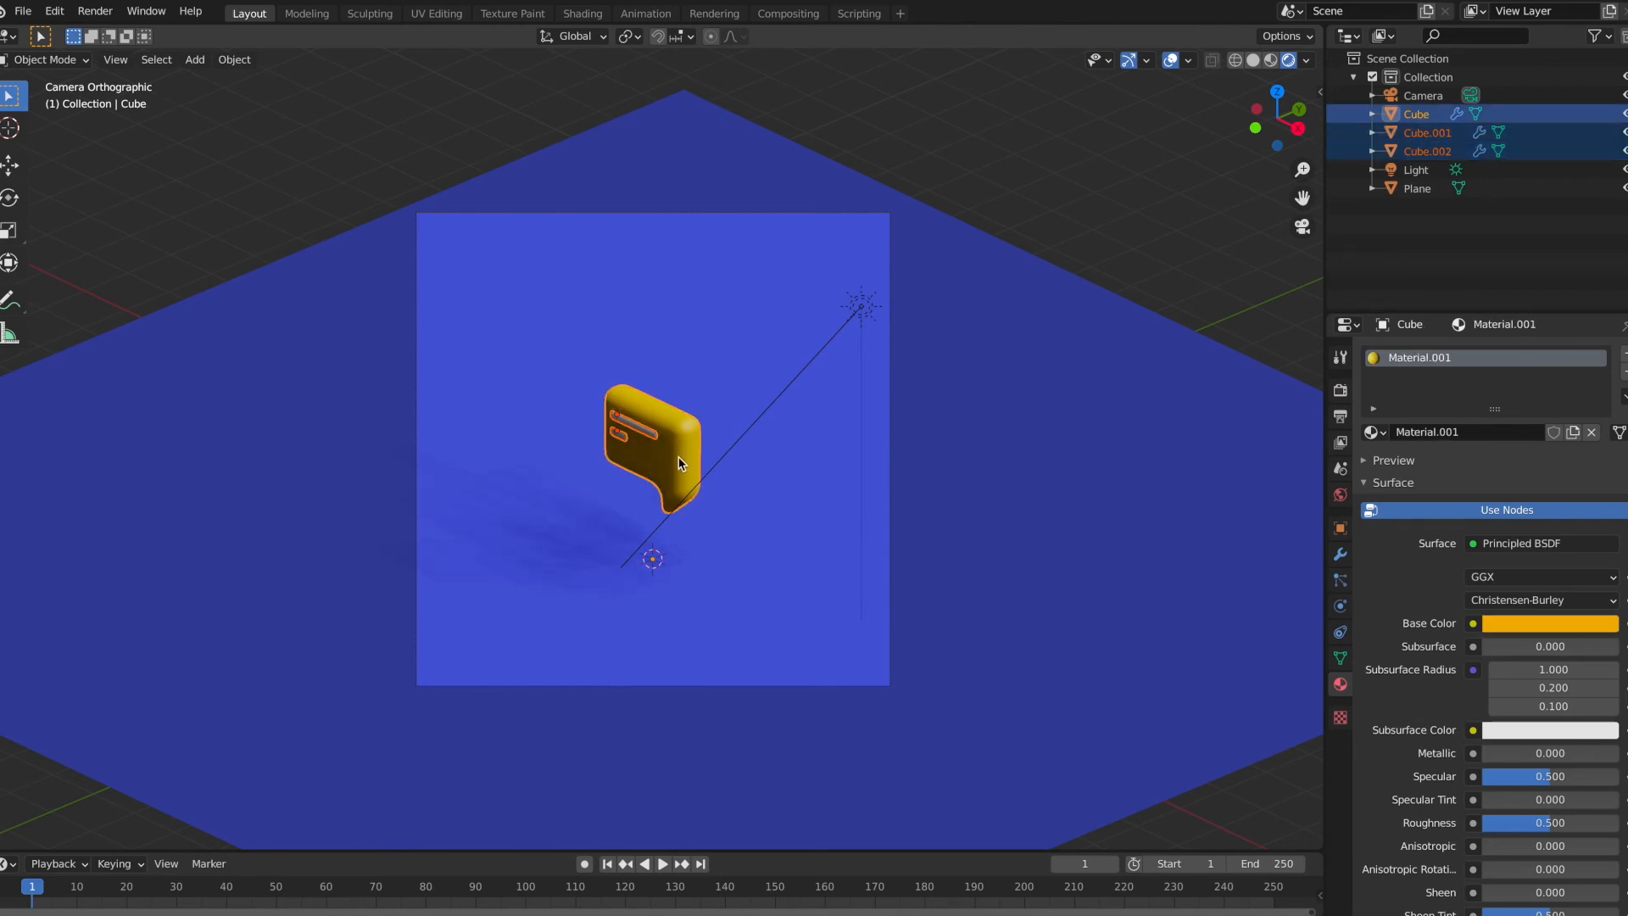
key("ctrl+p")
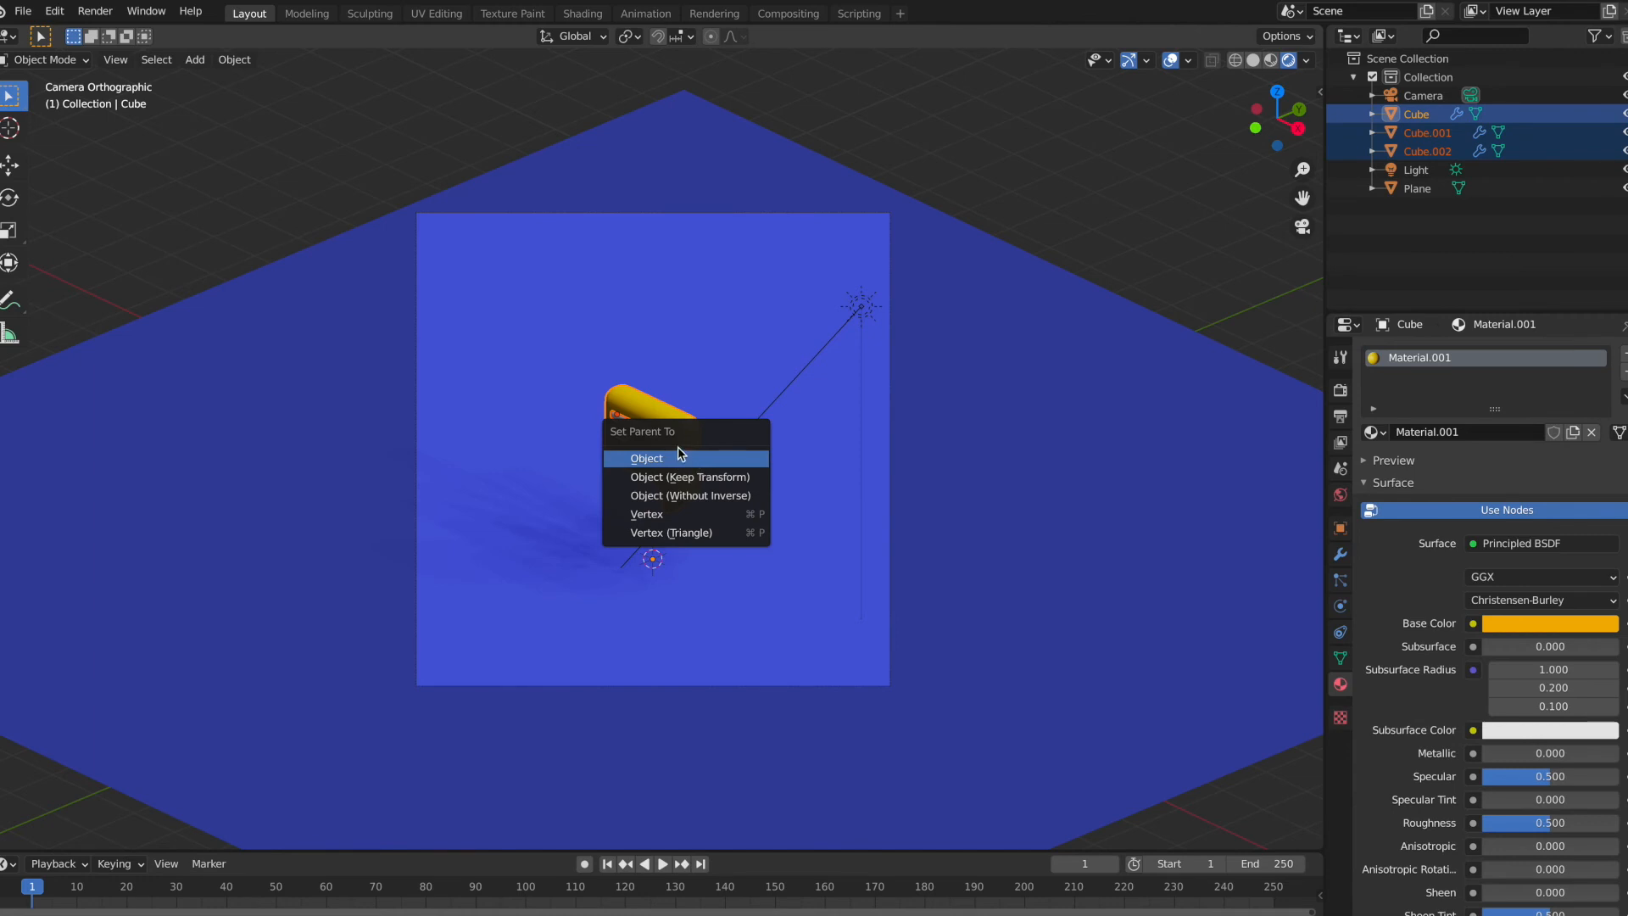
left_click(681, 461)
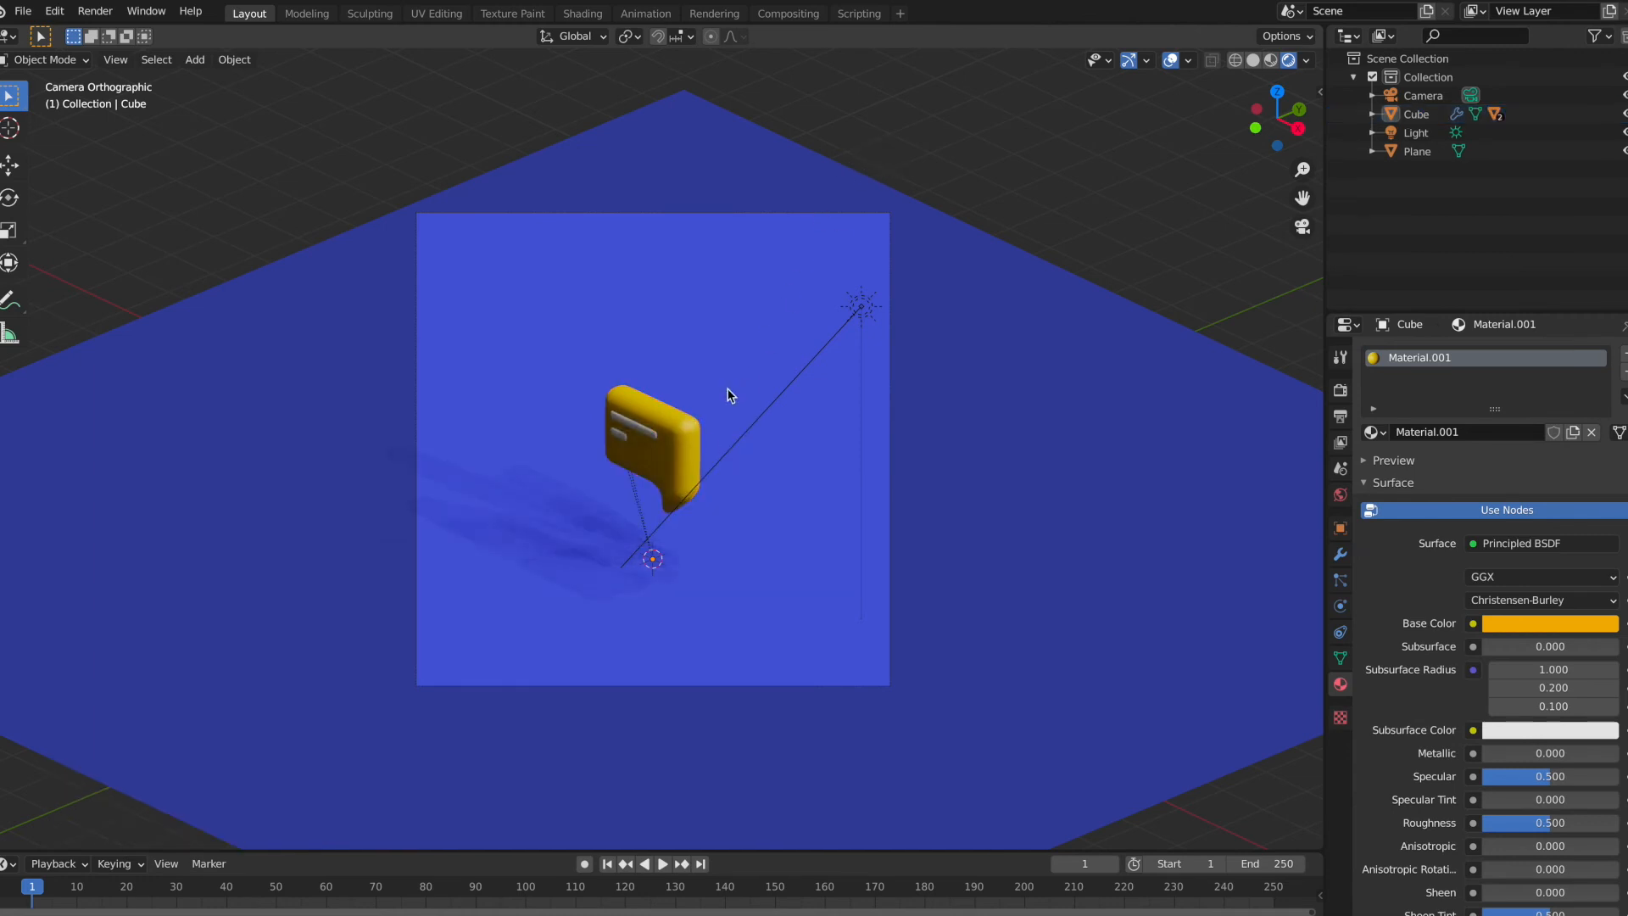
Step: Set the speech bubble's origin to its geometry and deselect it
right_click(647, 463)
mouse_move(671, 508)
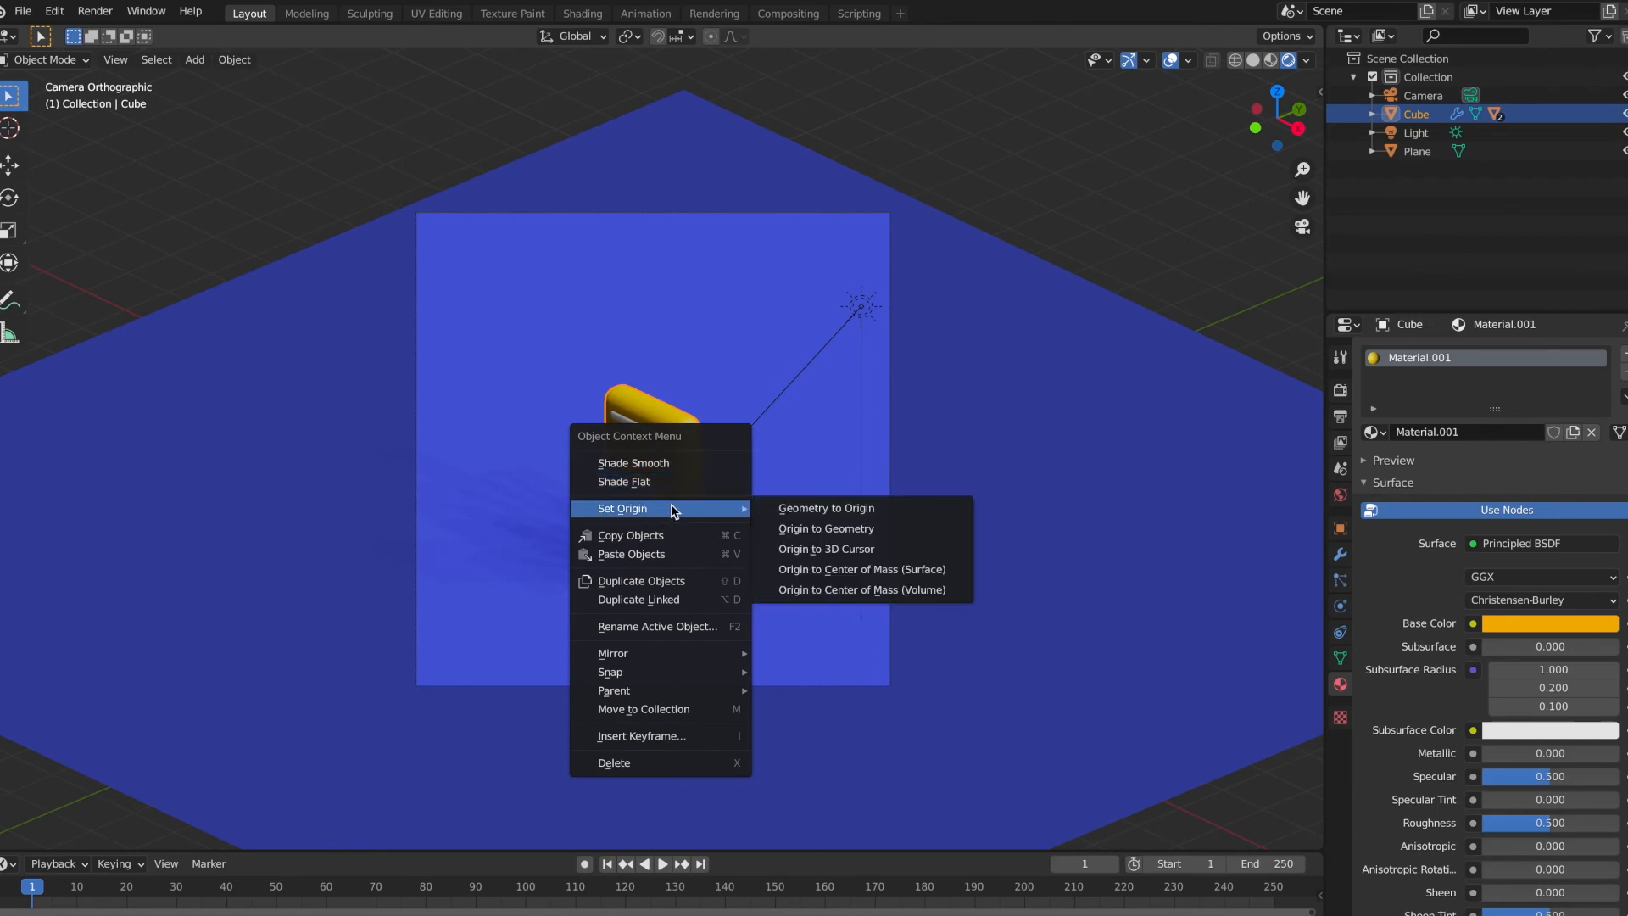
left_click(810, 529)
key("alt+a")
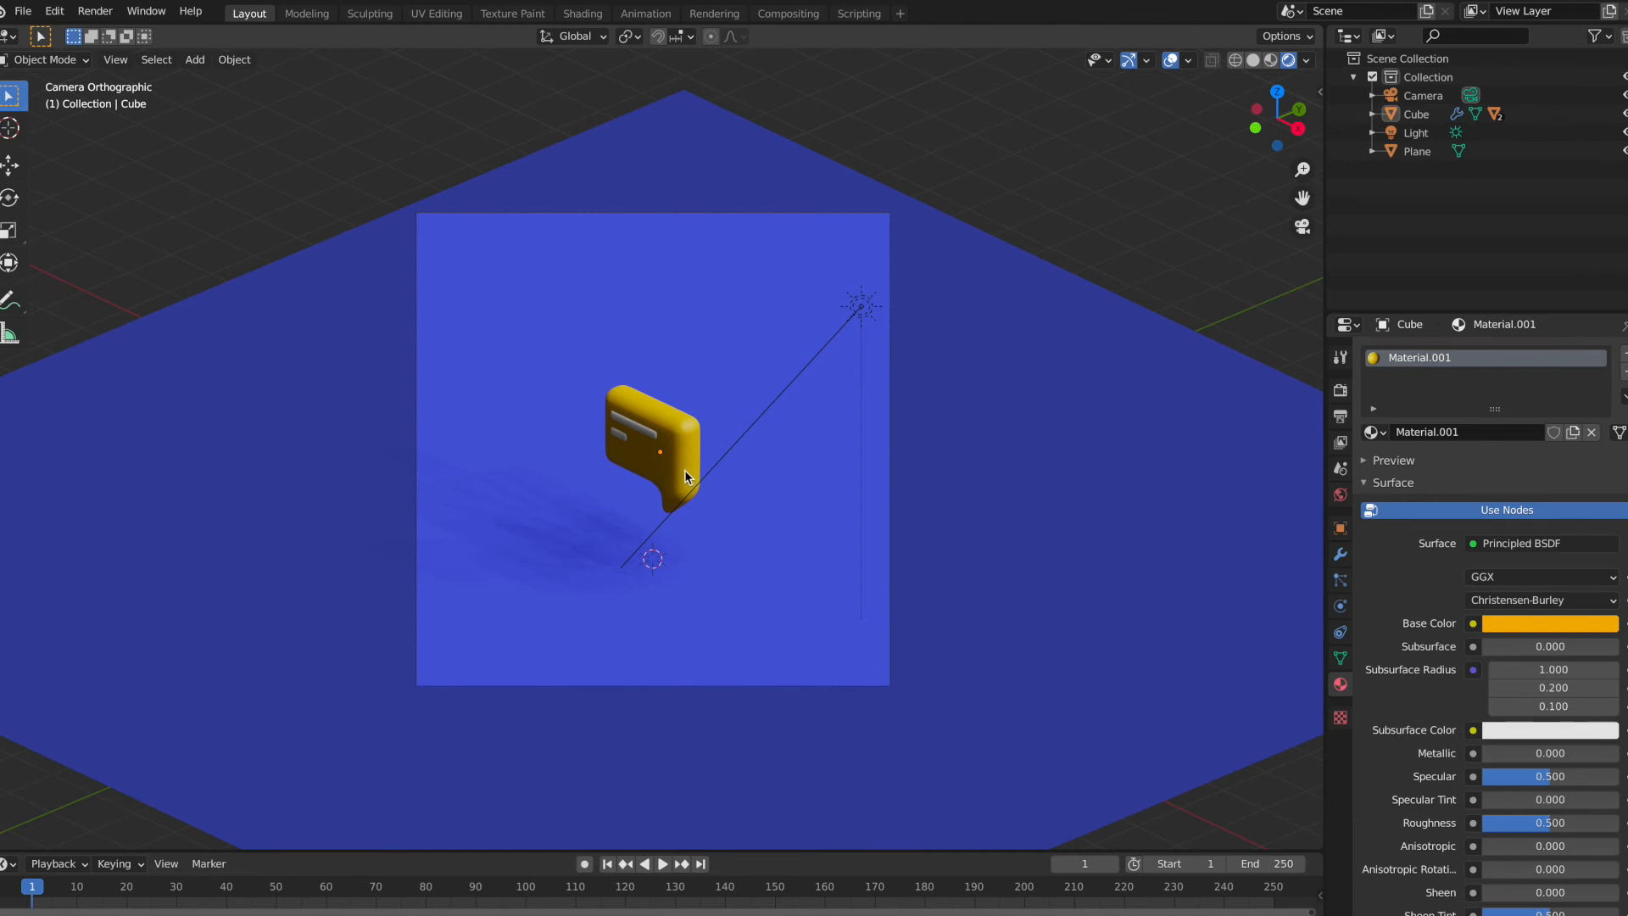
Step: Move the speech bubble about -0.31 m along the global Y axis
left_click(685, 476)
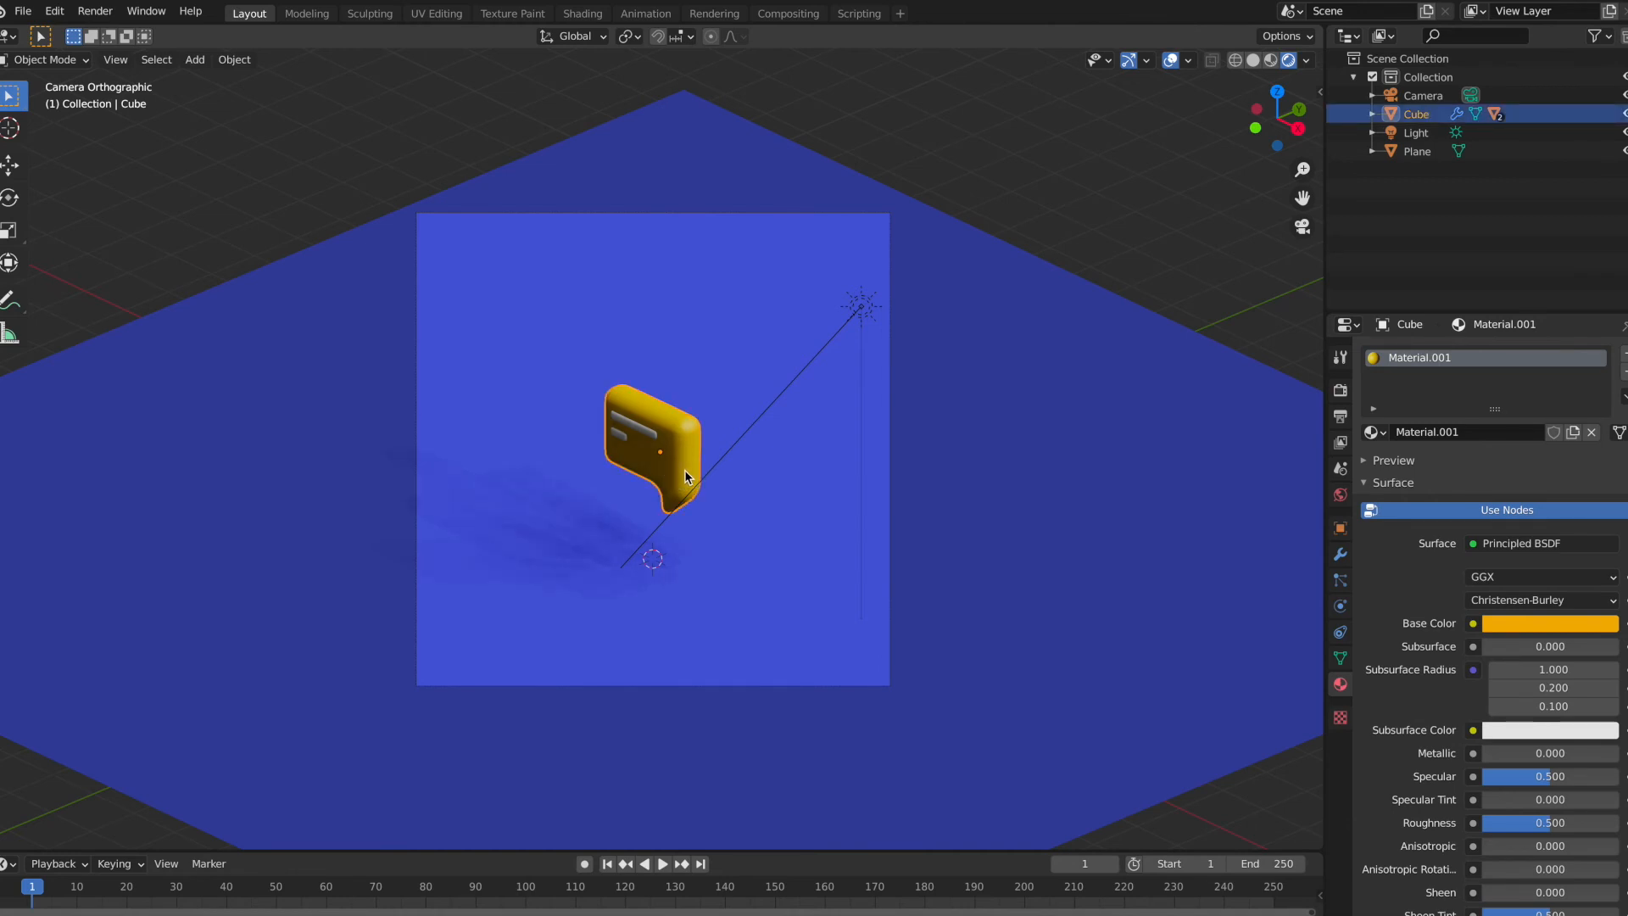
key("g")
key("x")
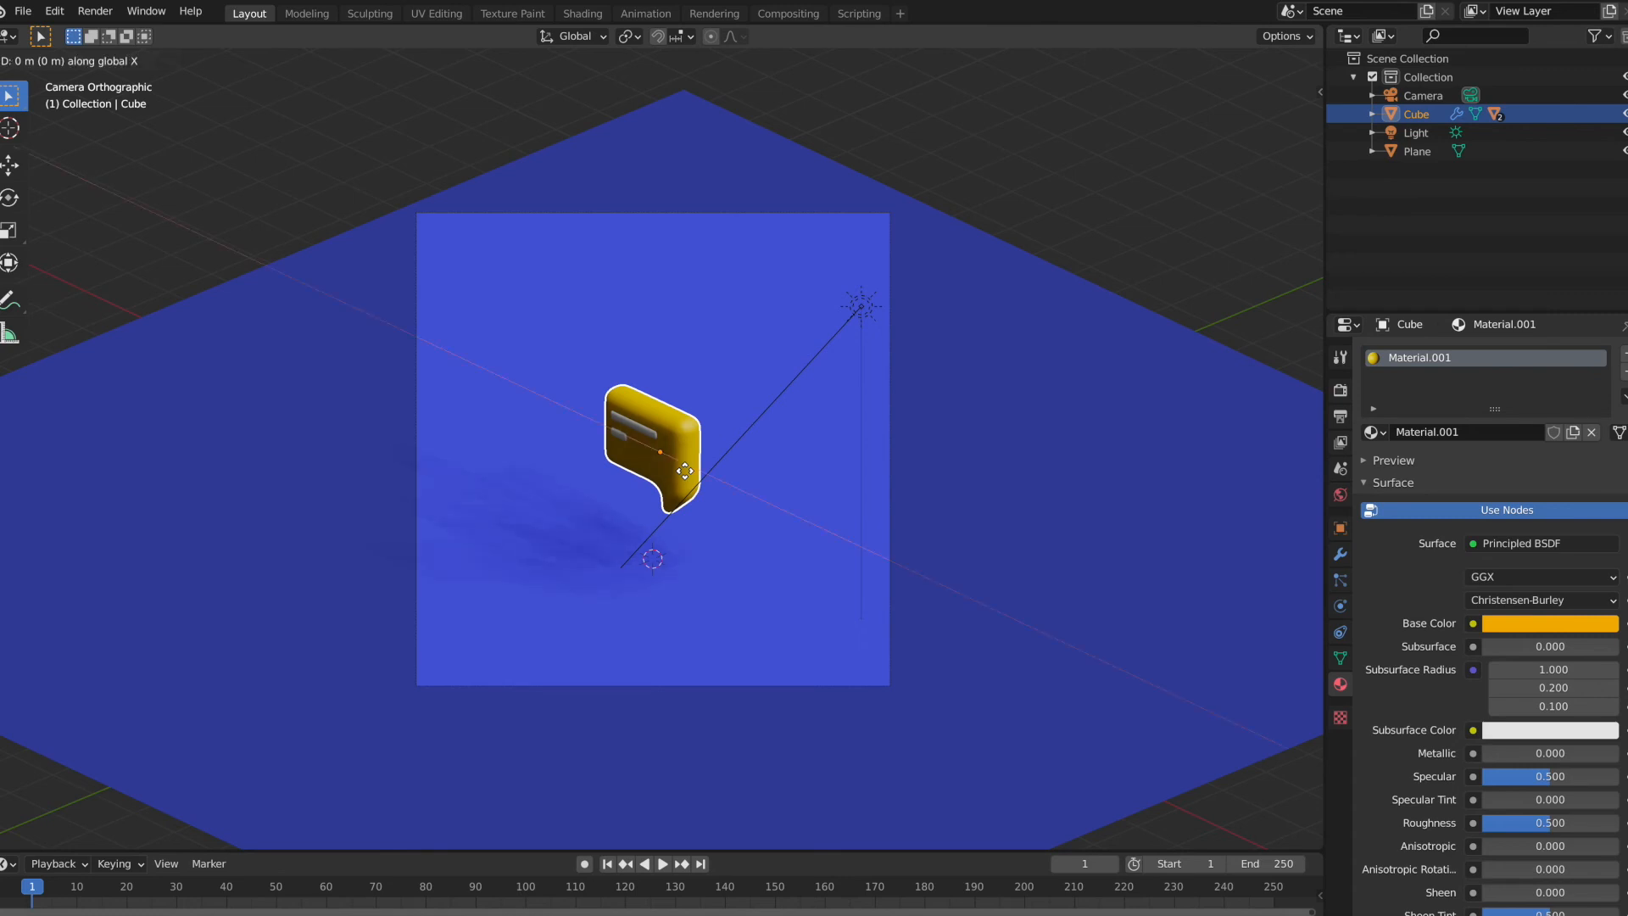
key("y")
left_click(673, 480)
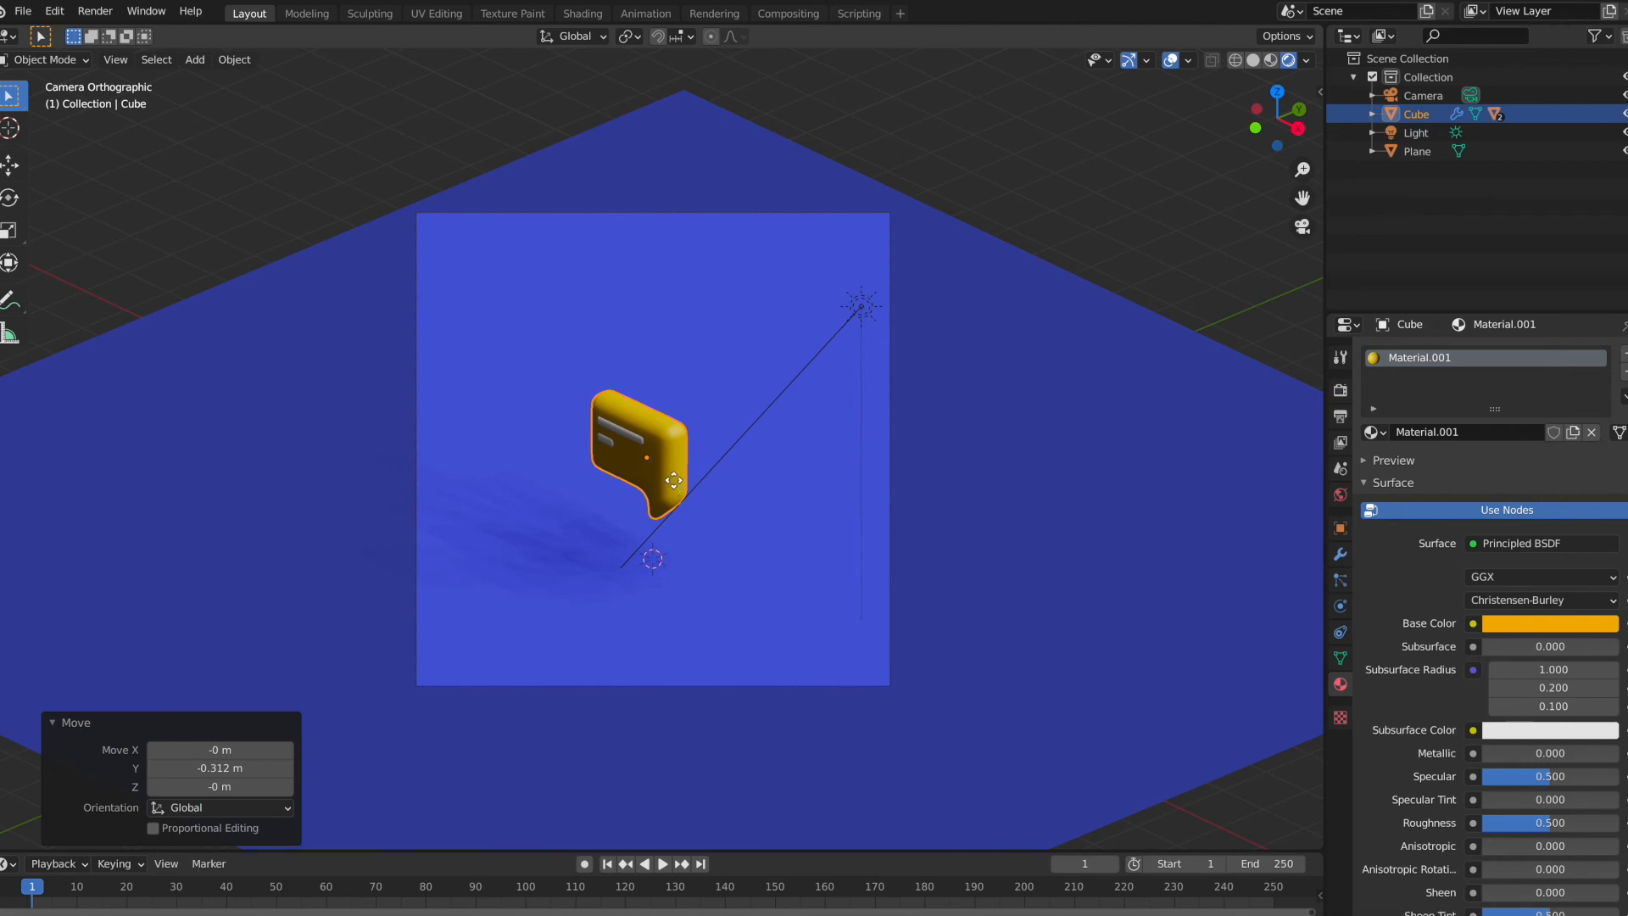
Step: Duplicate the speech bubble body and place the copy about 0.92 m behind it along Y
key("shift+d")
key("y")
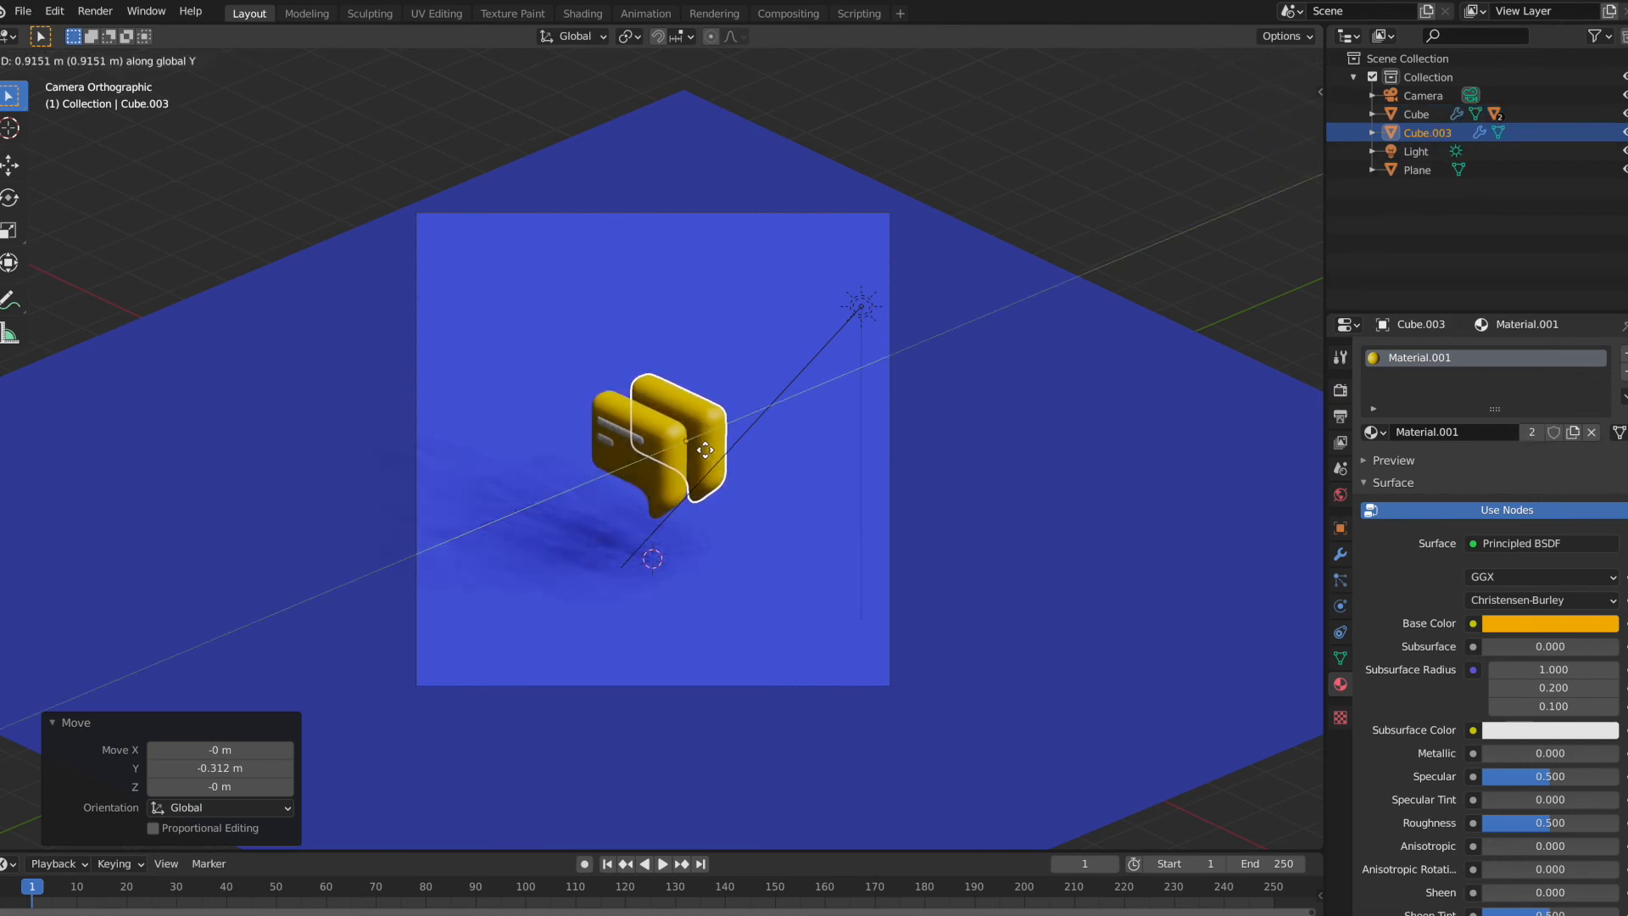
left_click(707, 452)
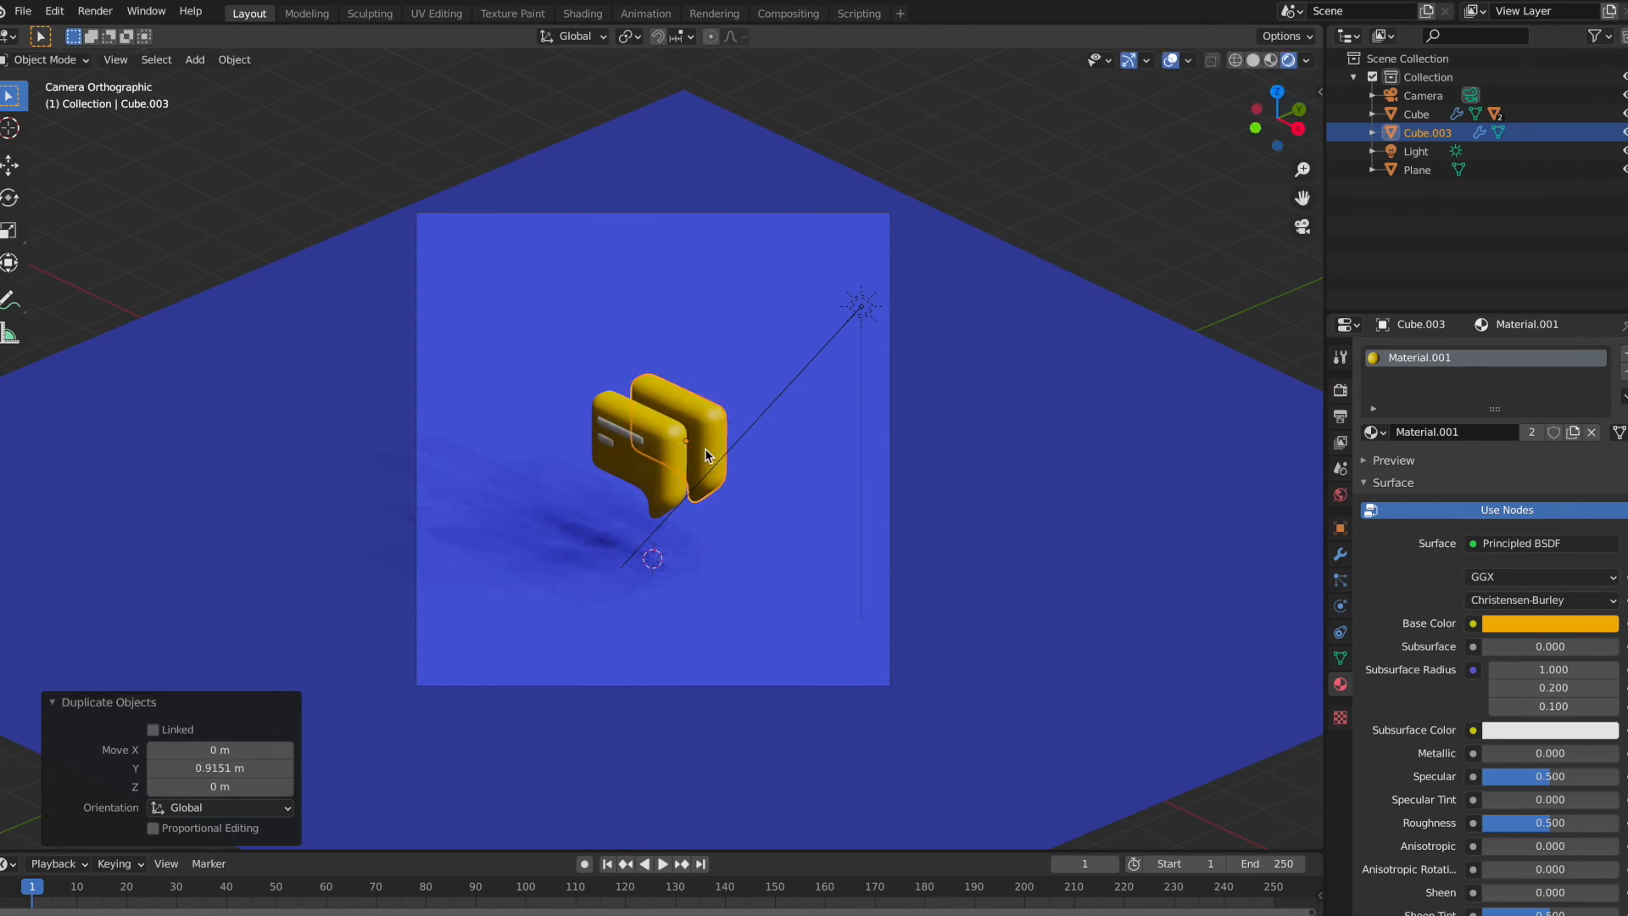
Step: Rotate the duplicated bubble 180° about Z and move it about -0.42 m along X
key("r")
key("z")
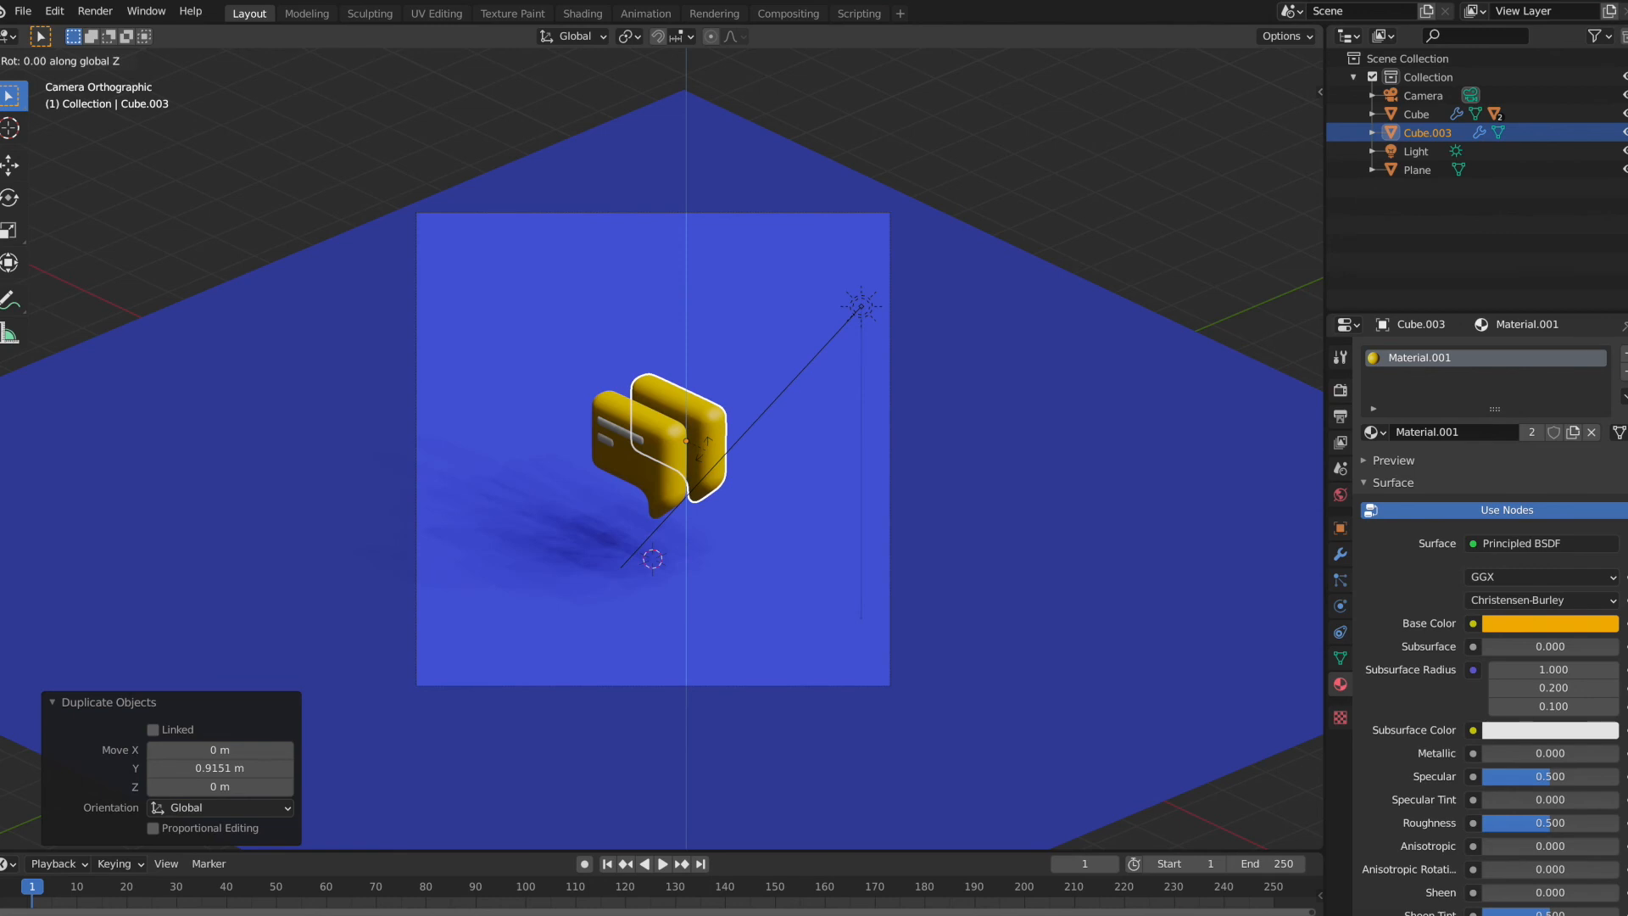
type("180")
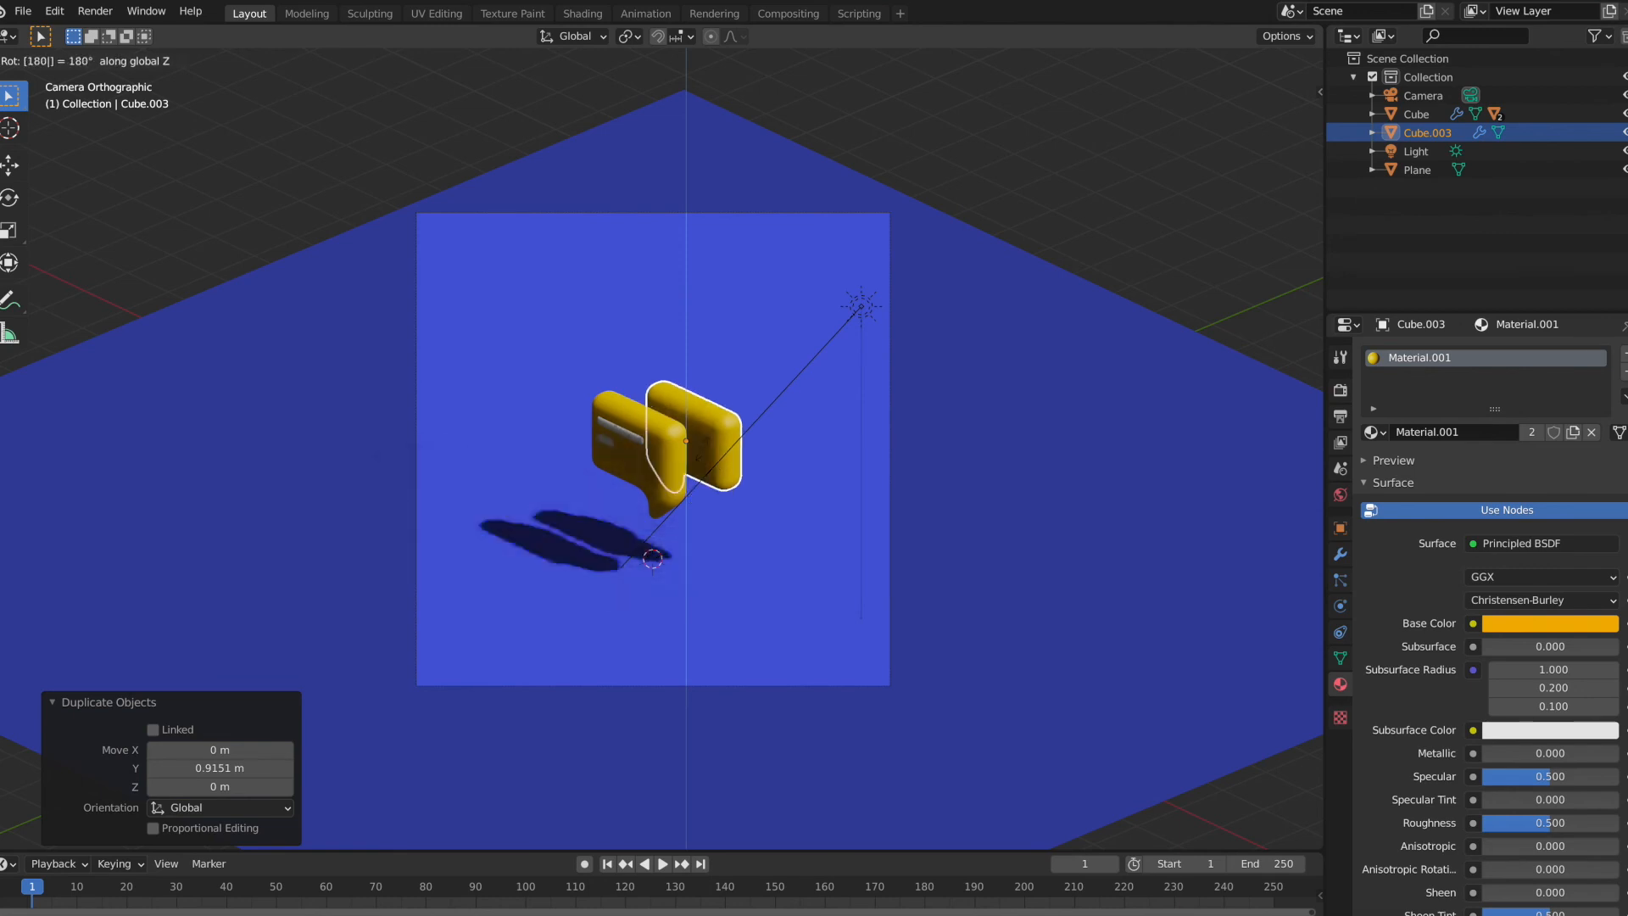
key("Return")
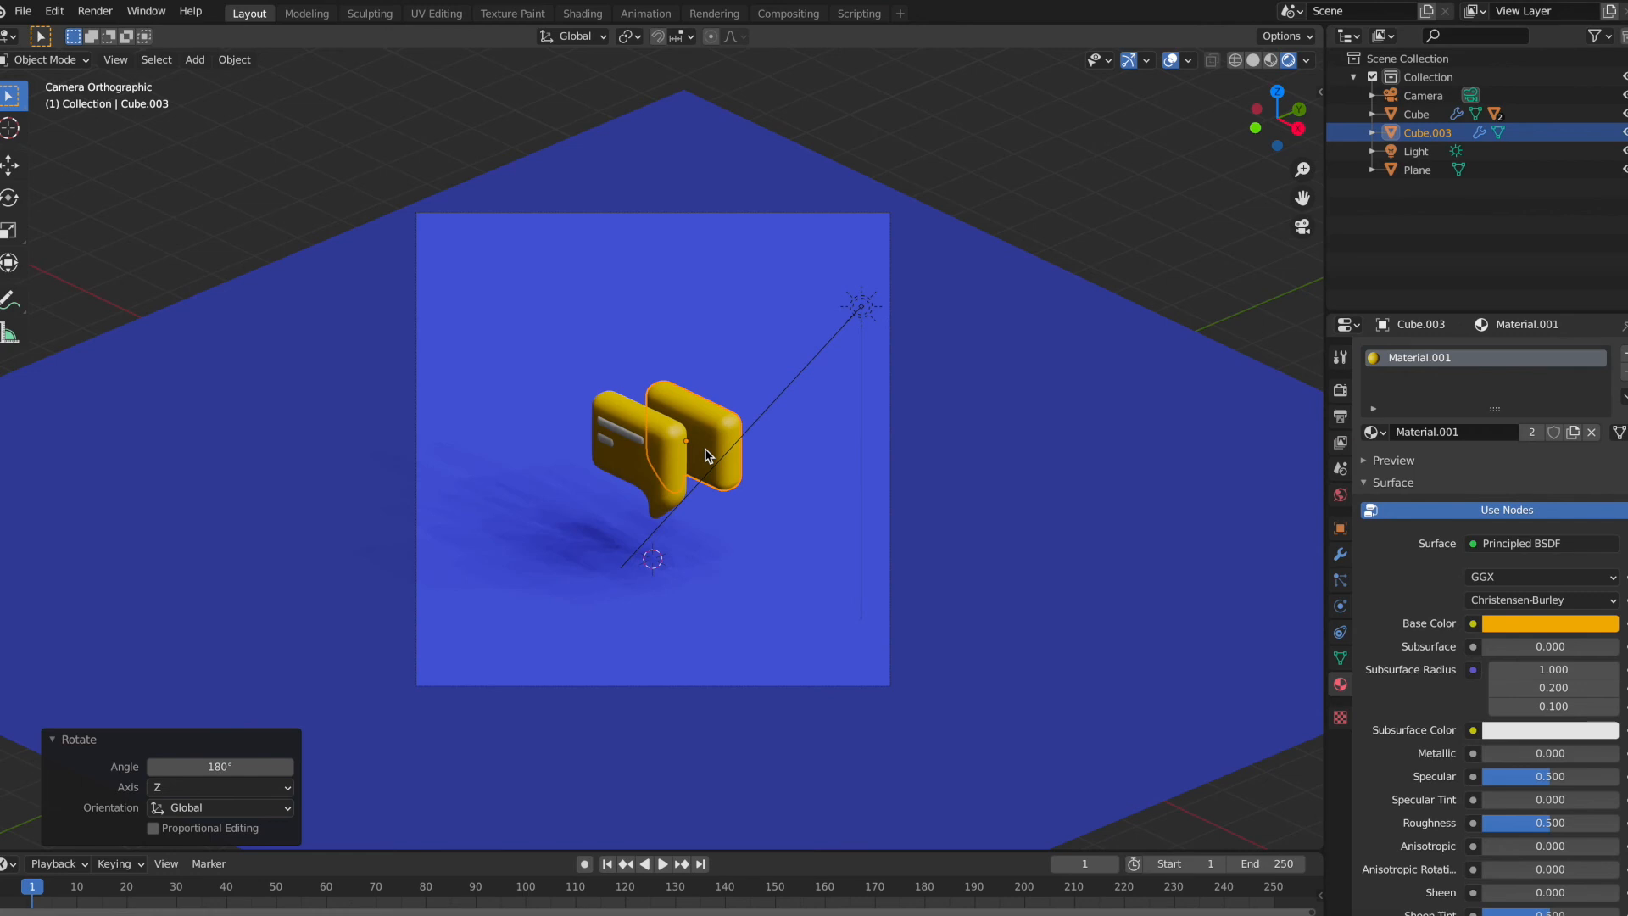
key("g")
key("x")
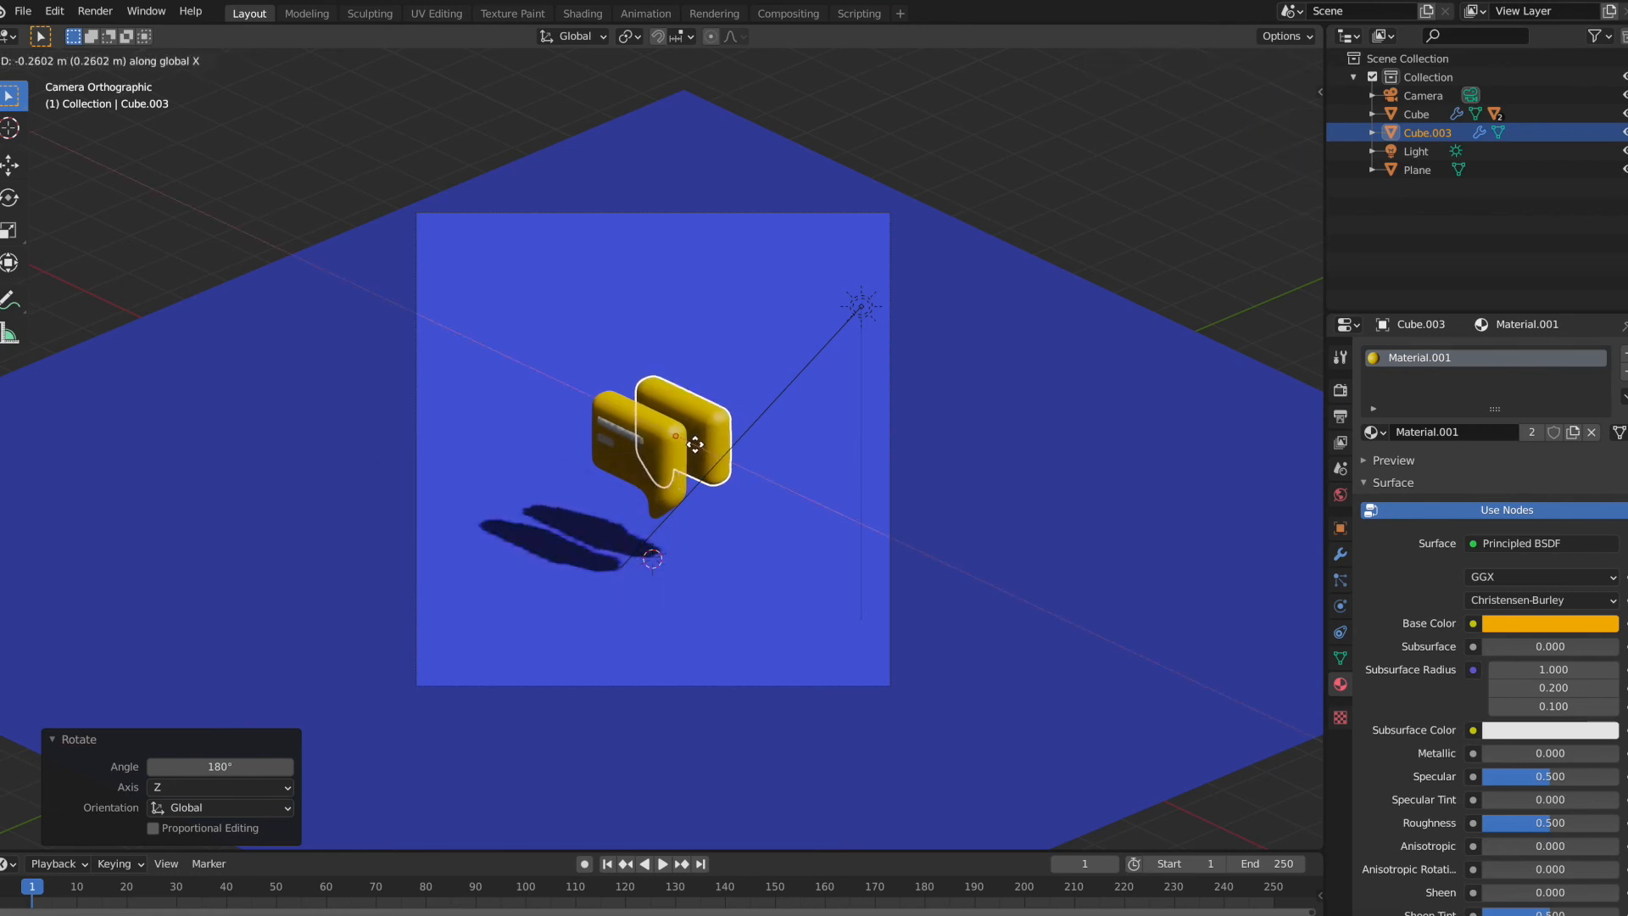
left_click(689, 447)
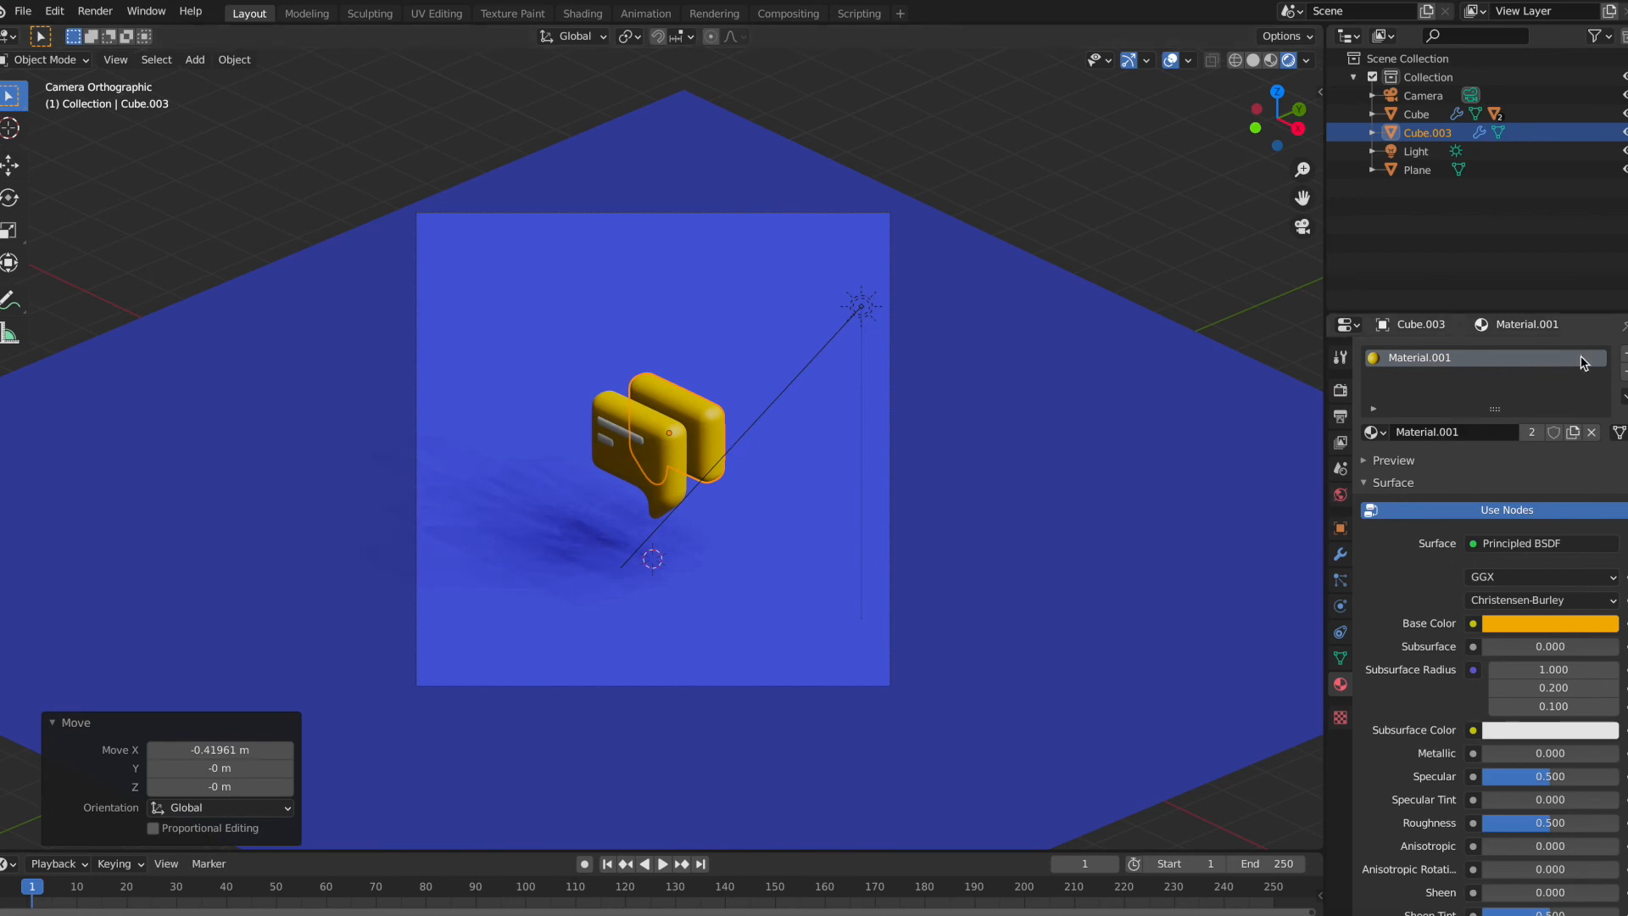
Step: Replace the duplicated bubble's yellow material with a new one named Duplicate that has a pure white base color
left_click(1625, 354)
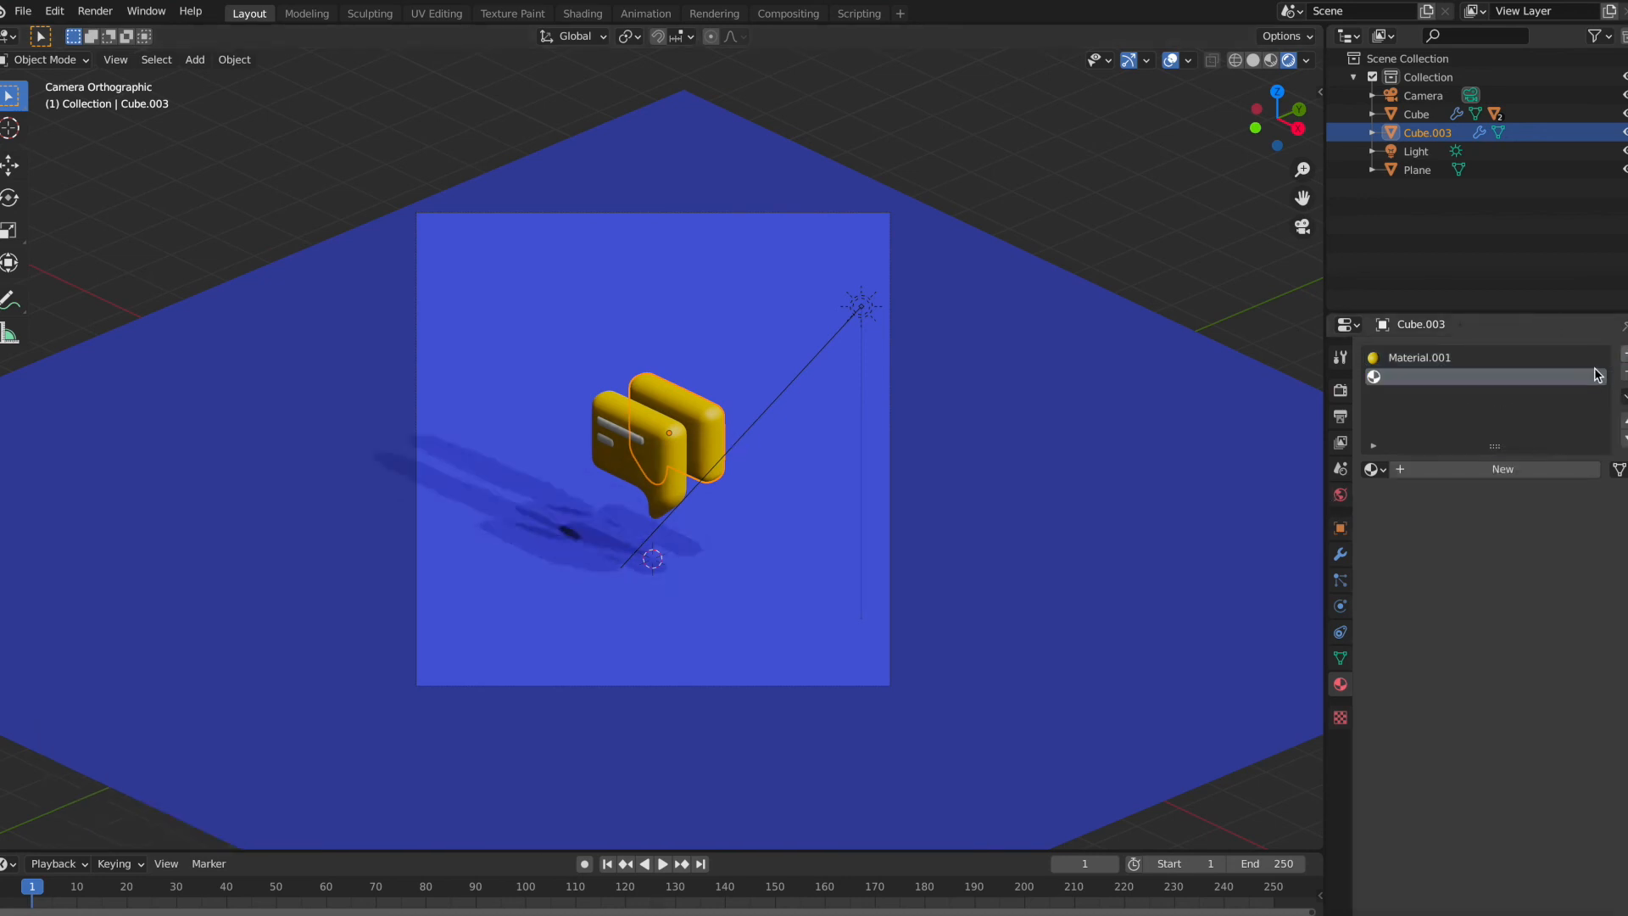
left_click(1488, 469)
double_click(1431, 378)
type("D")
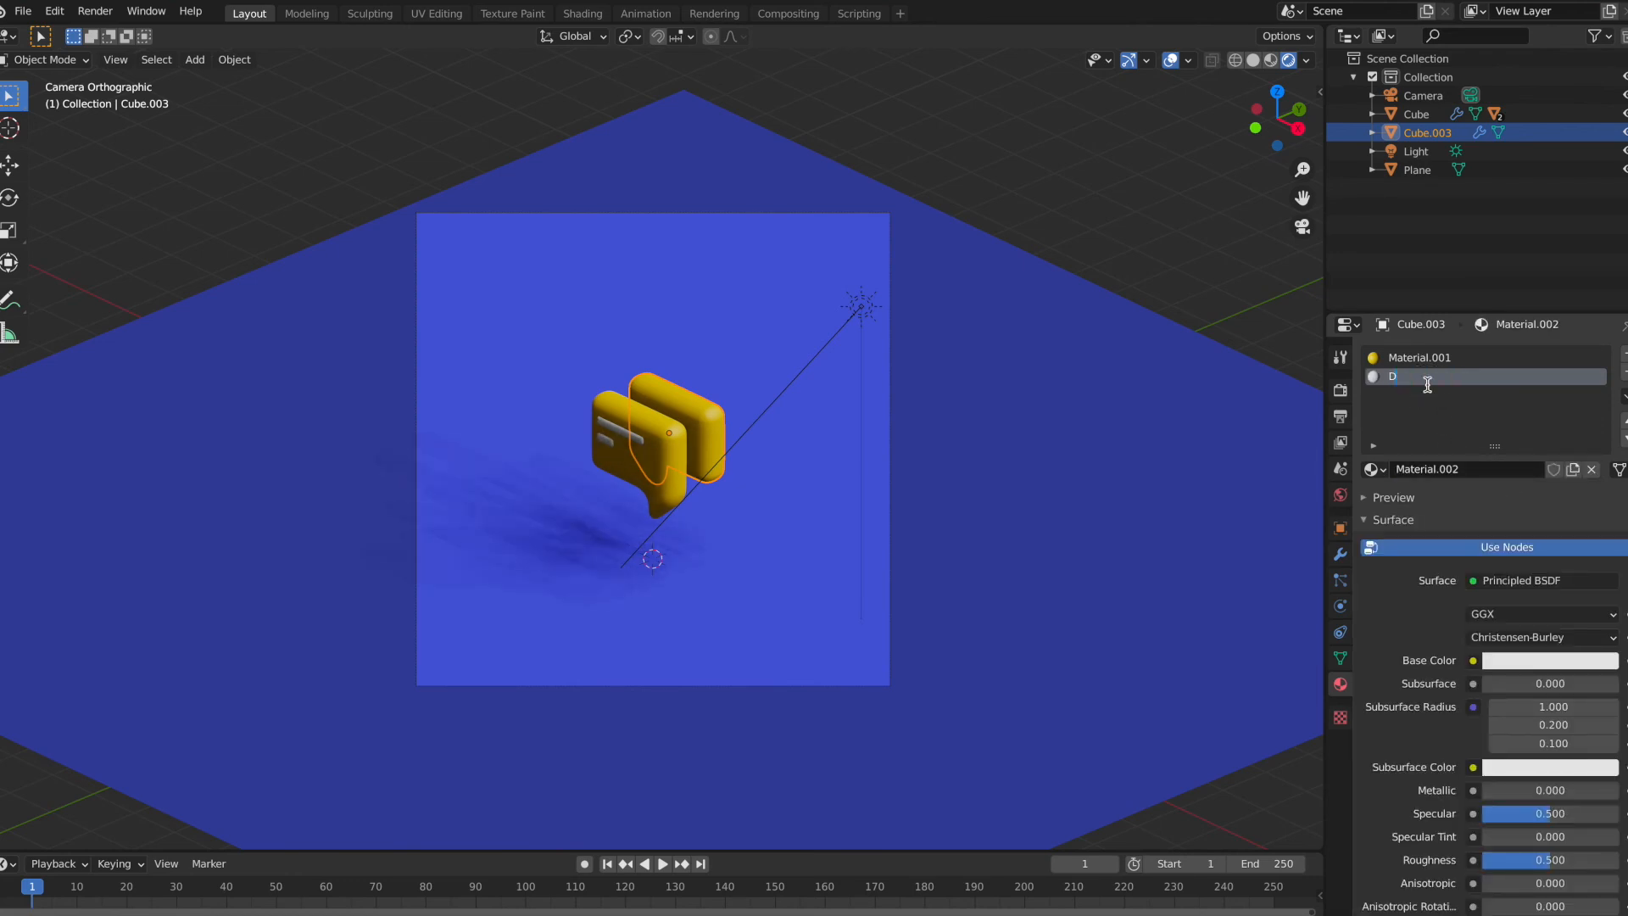
type("uplicate")
key("Return")
left_click(1480, 363)
left_click(1624, 371)
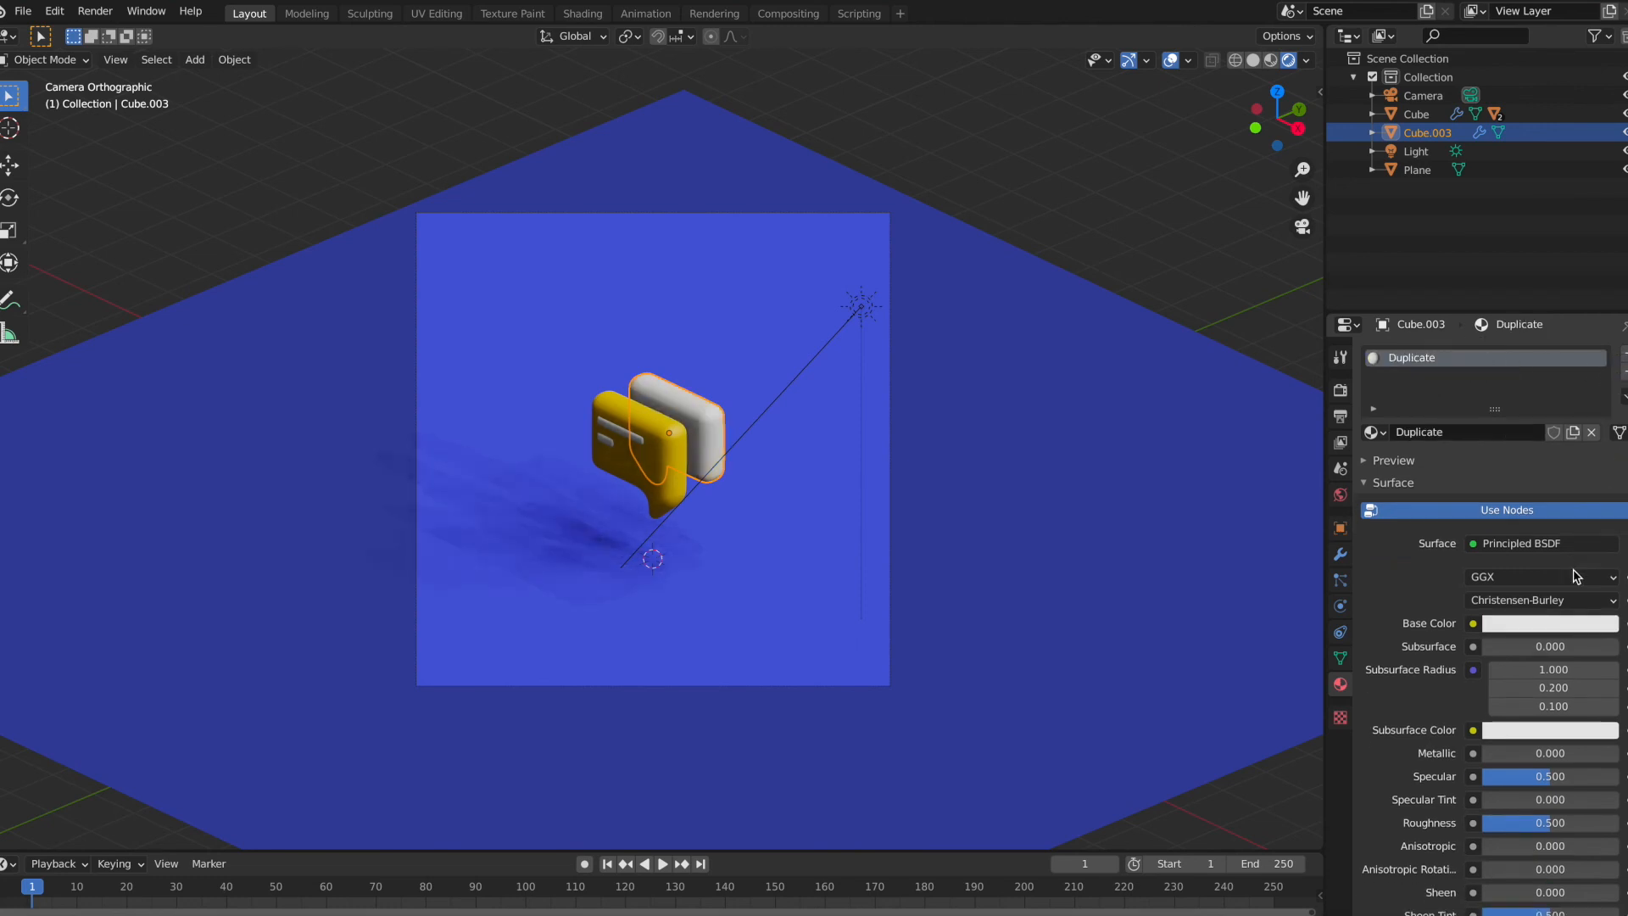
left_click(1565, 623)
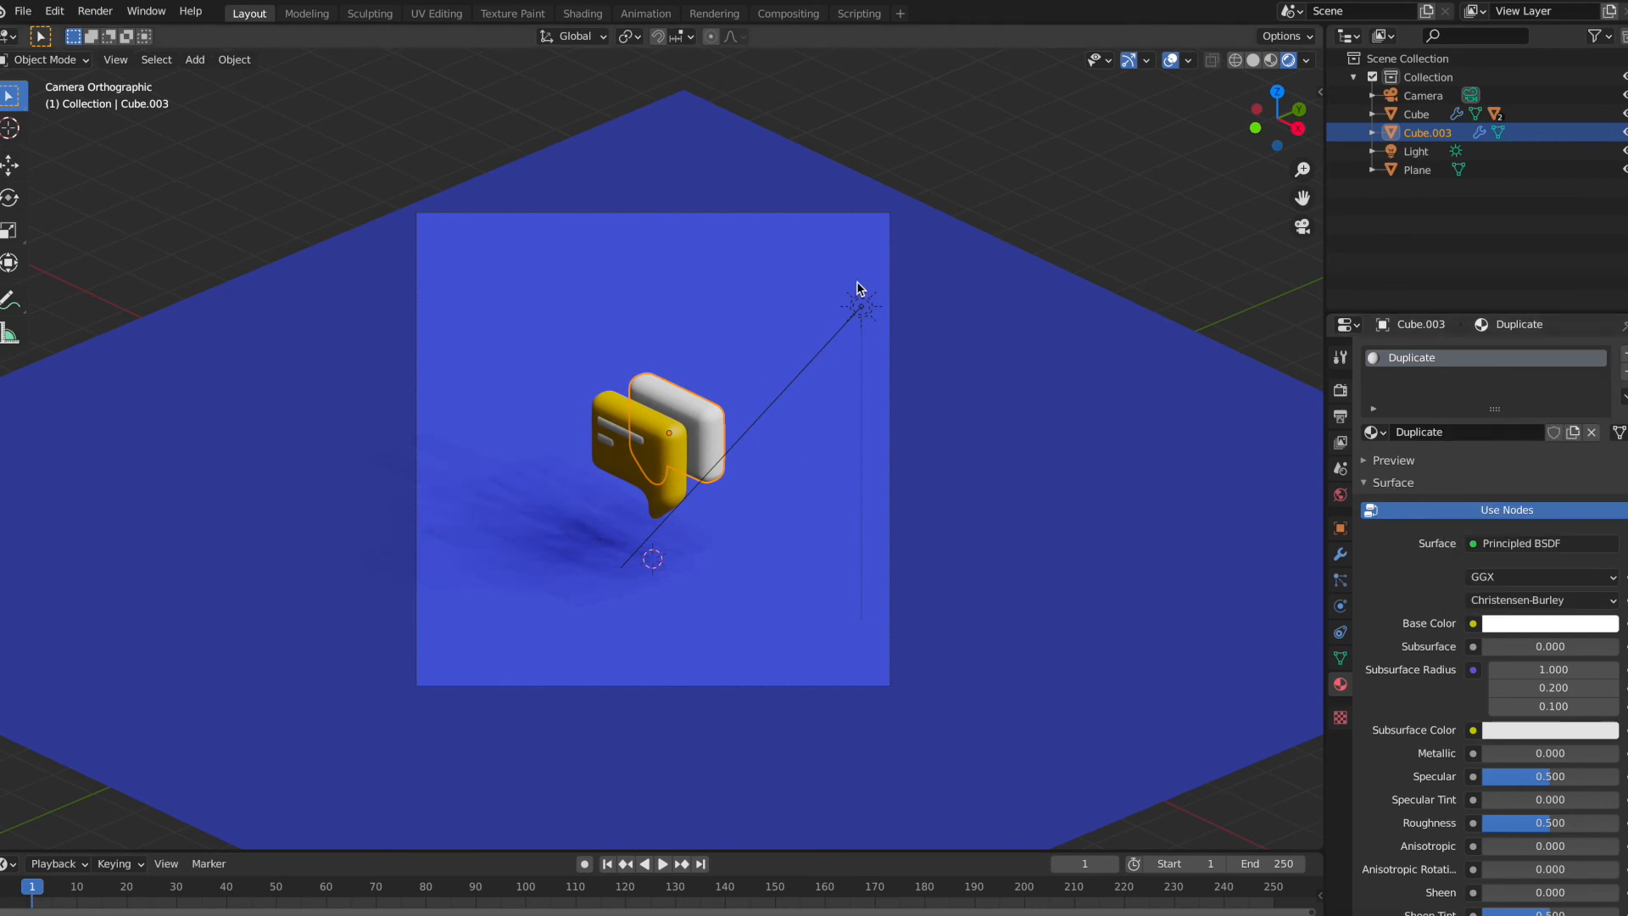
left_click(997, 190)
Step: Select both the white and the yellow speech bubbles together
left_click(701, 429)
left_click(663, 465, "shift")
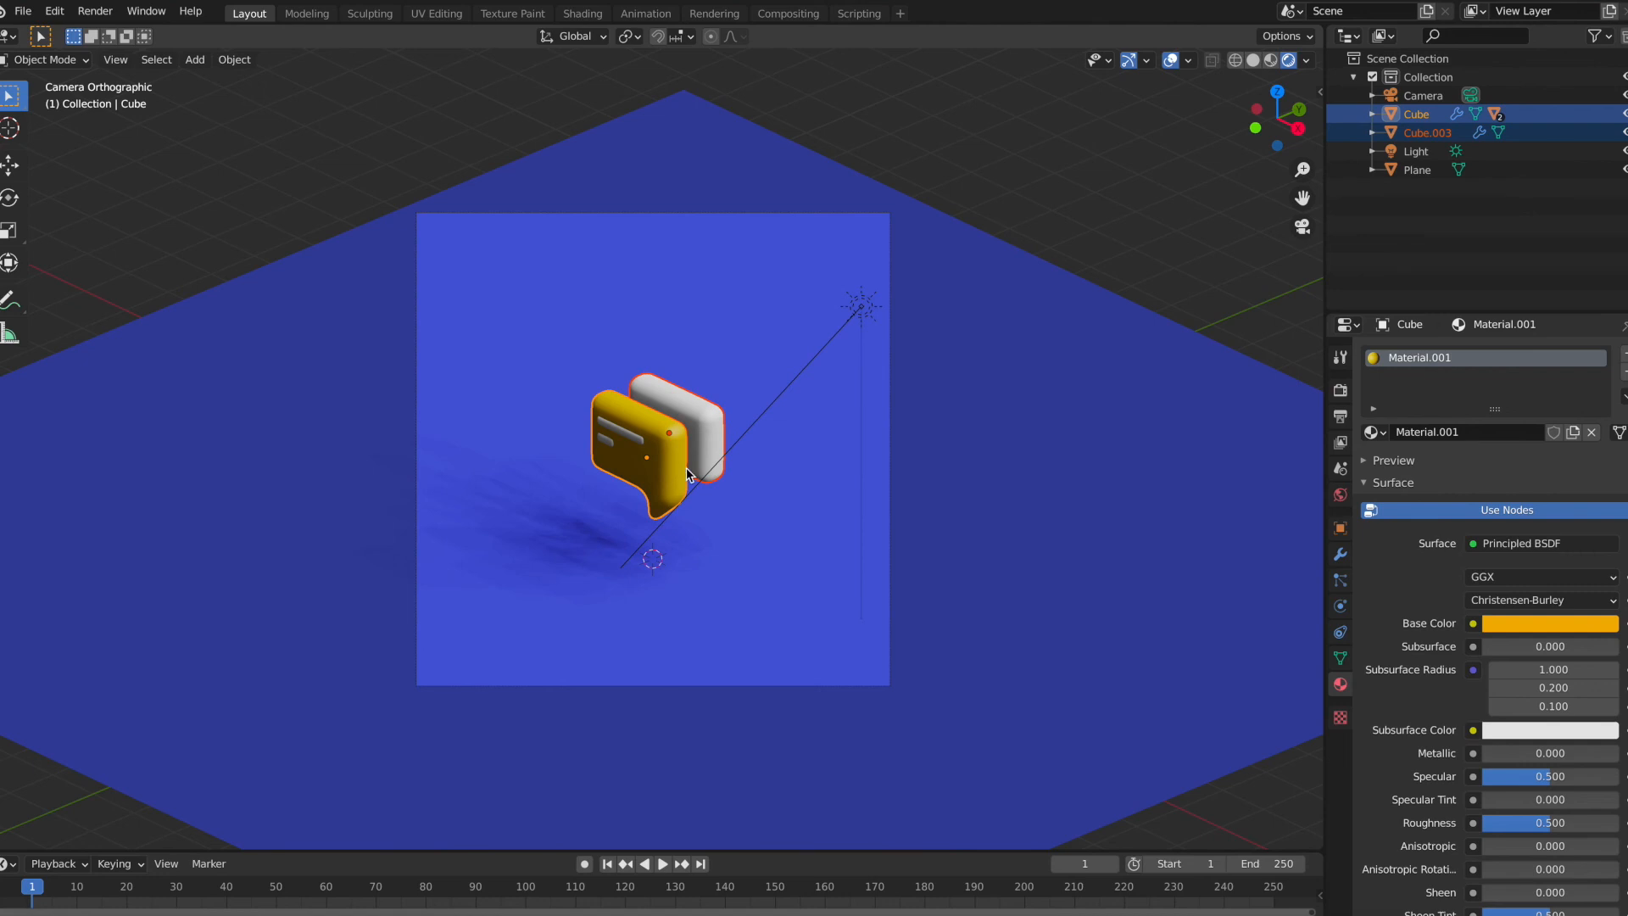
Step: Try a free trackball rotation of both speech bubbles, then undo it
key("r")
key("r")
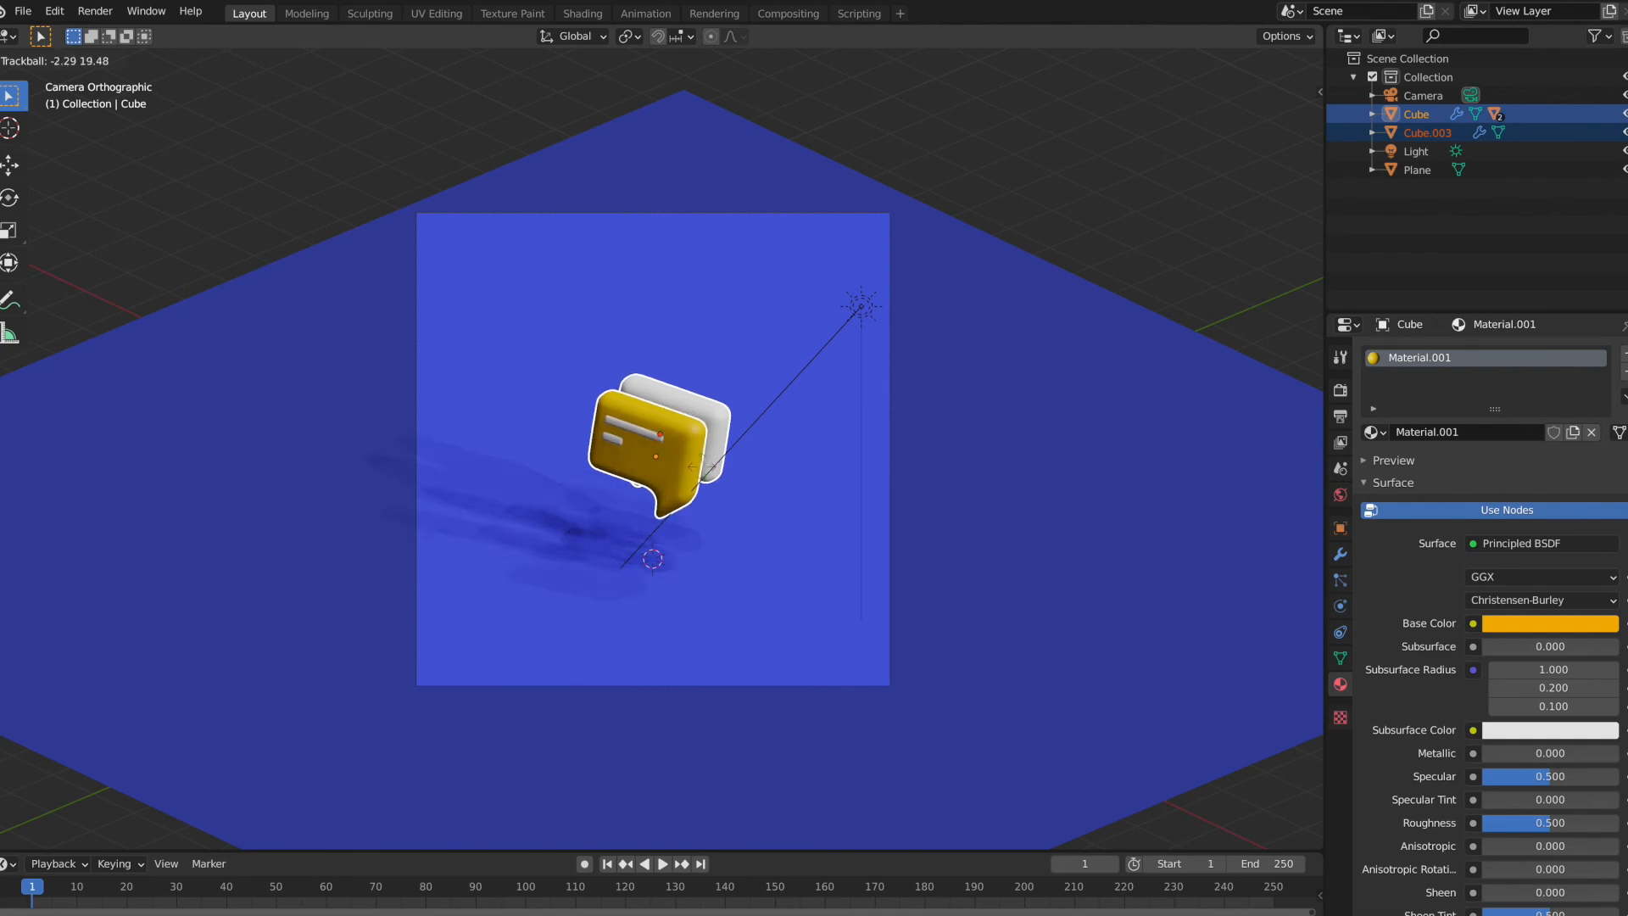
left_click(703, 472)
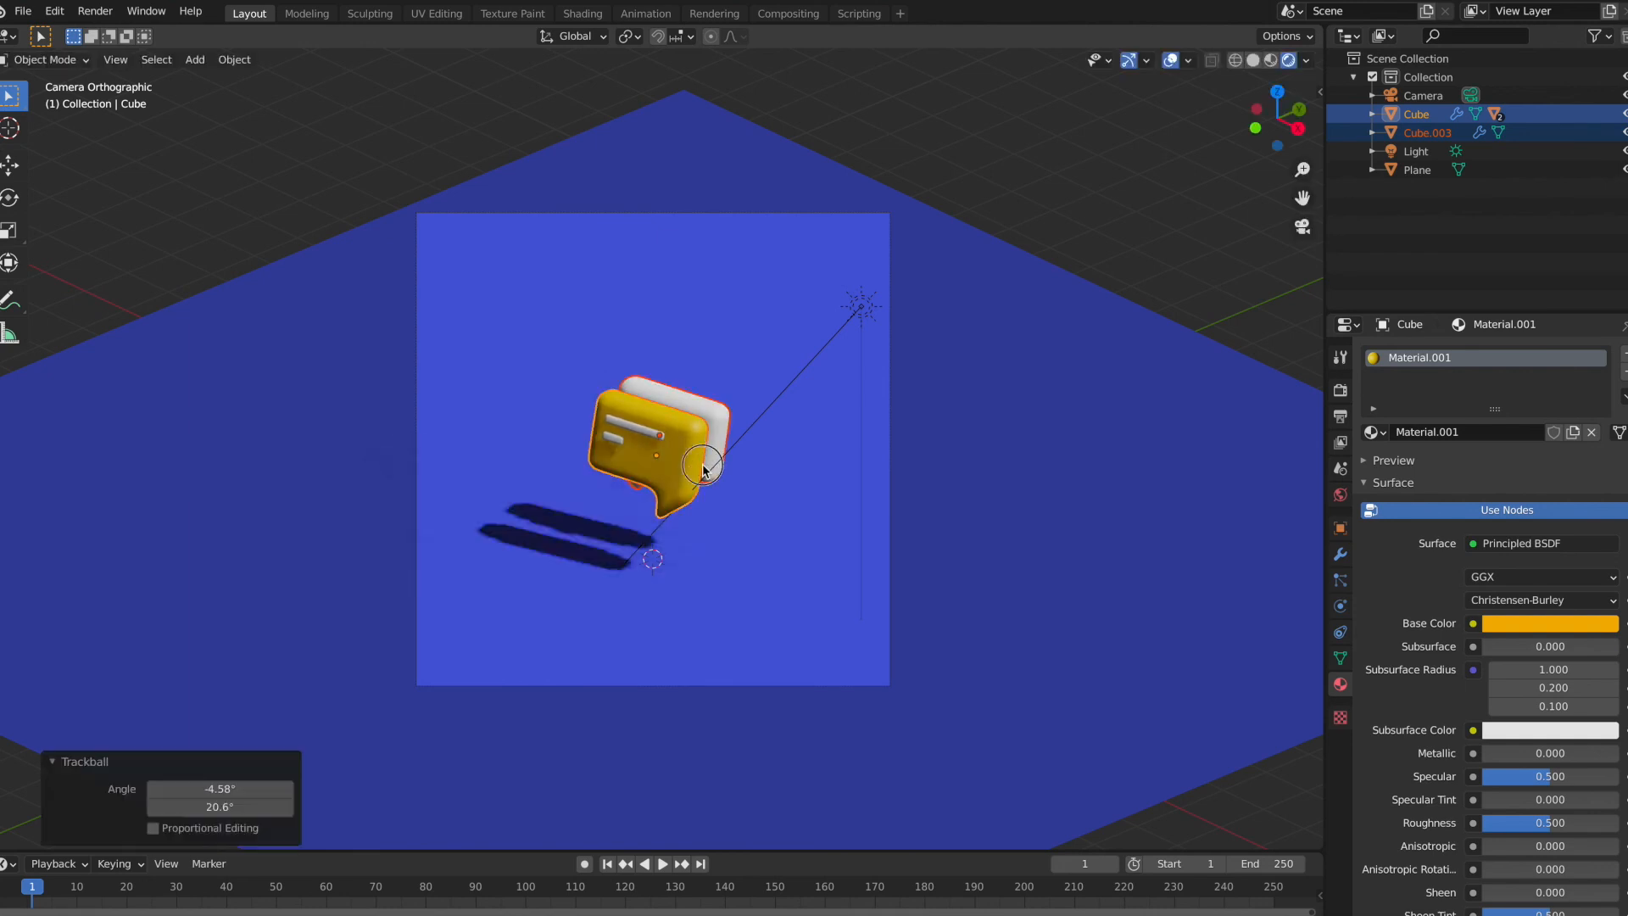
key("ctrl+z")
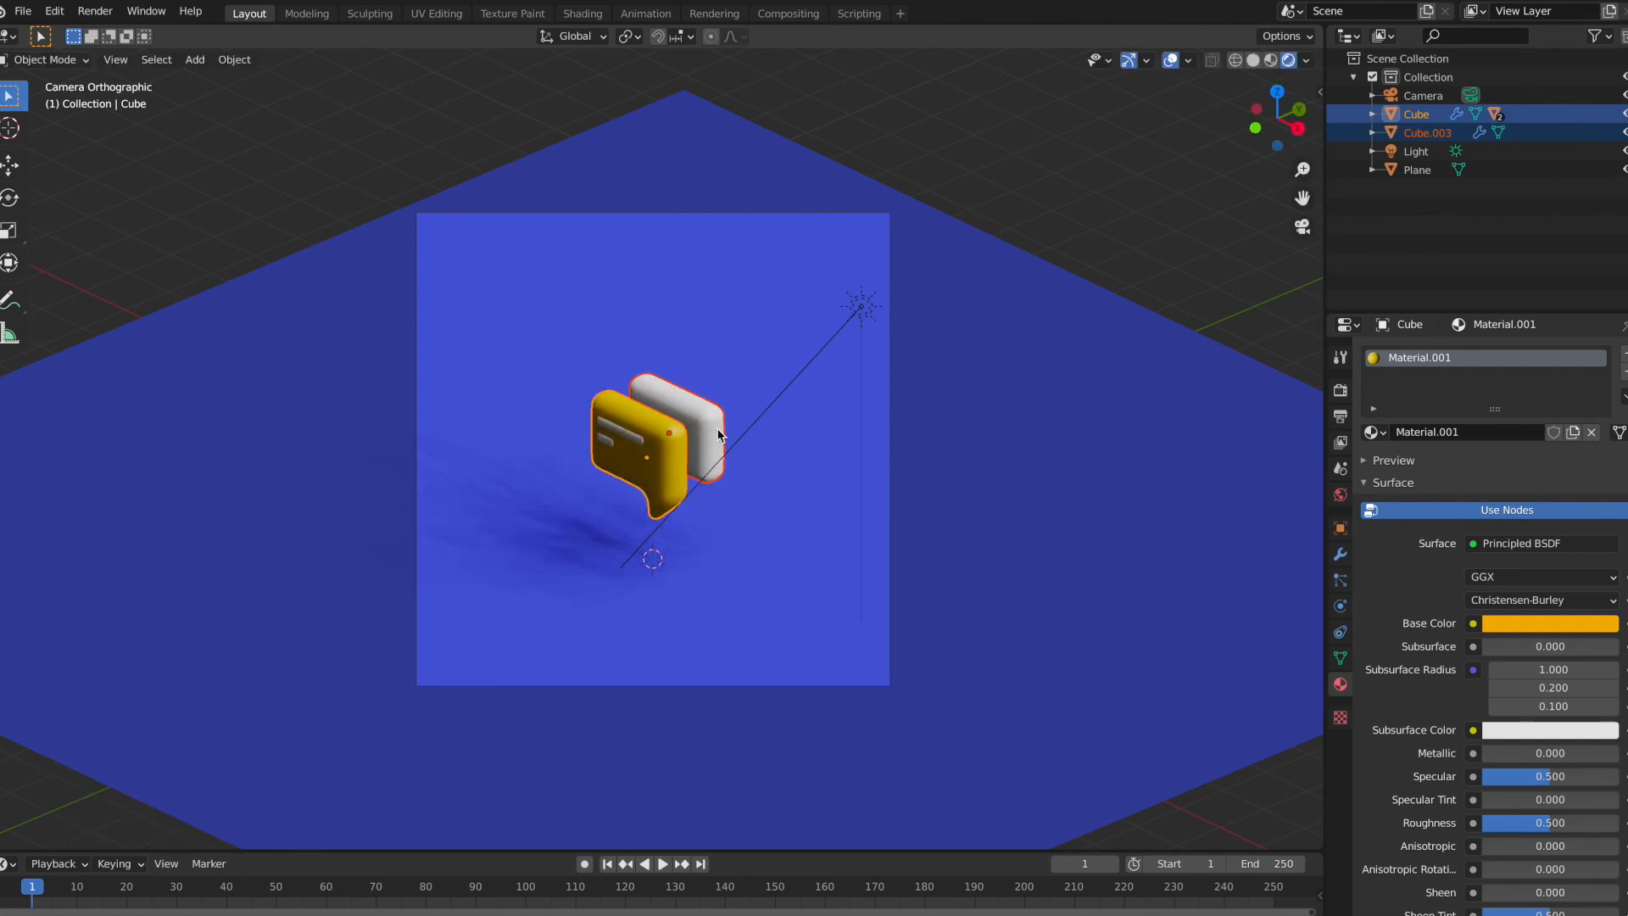
Step: Rotate both speech bubbles about 15.6° around global Z and about -13.8° around global X
key("r")
key("z")
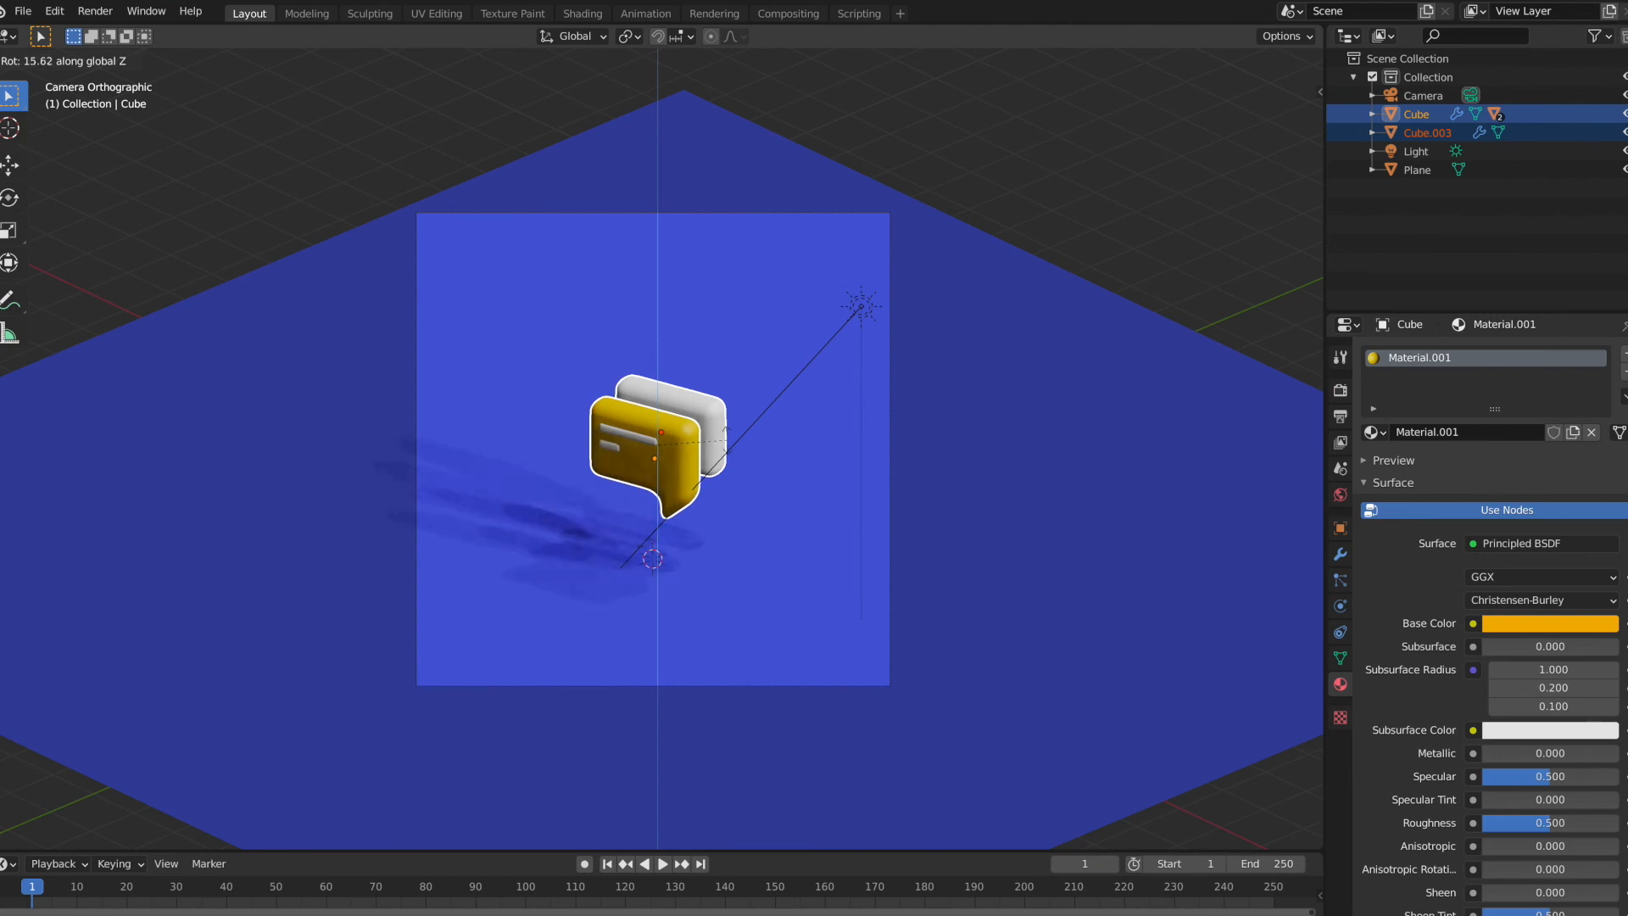
left_click(727, 440)
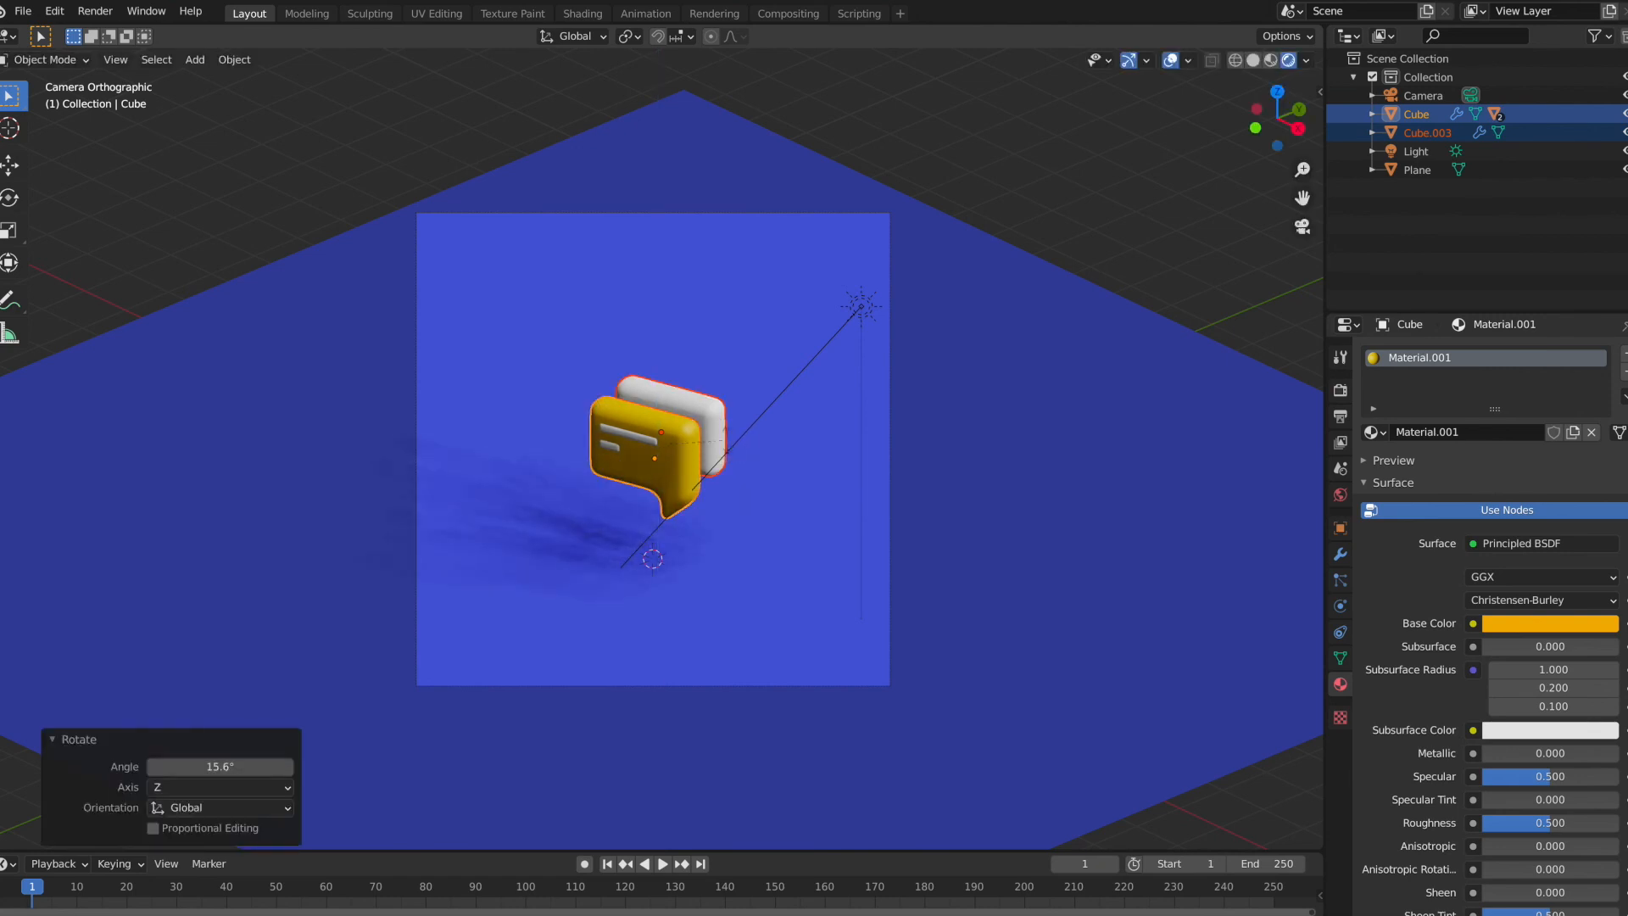
key("r")
key("x")
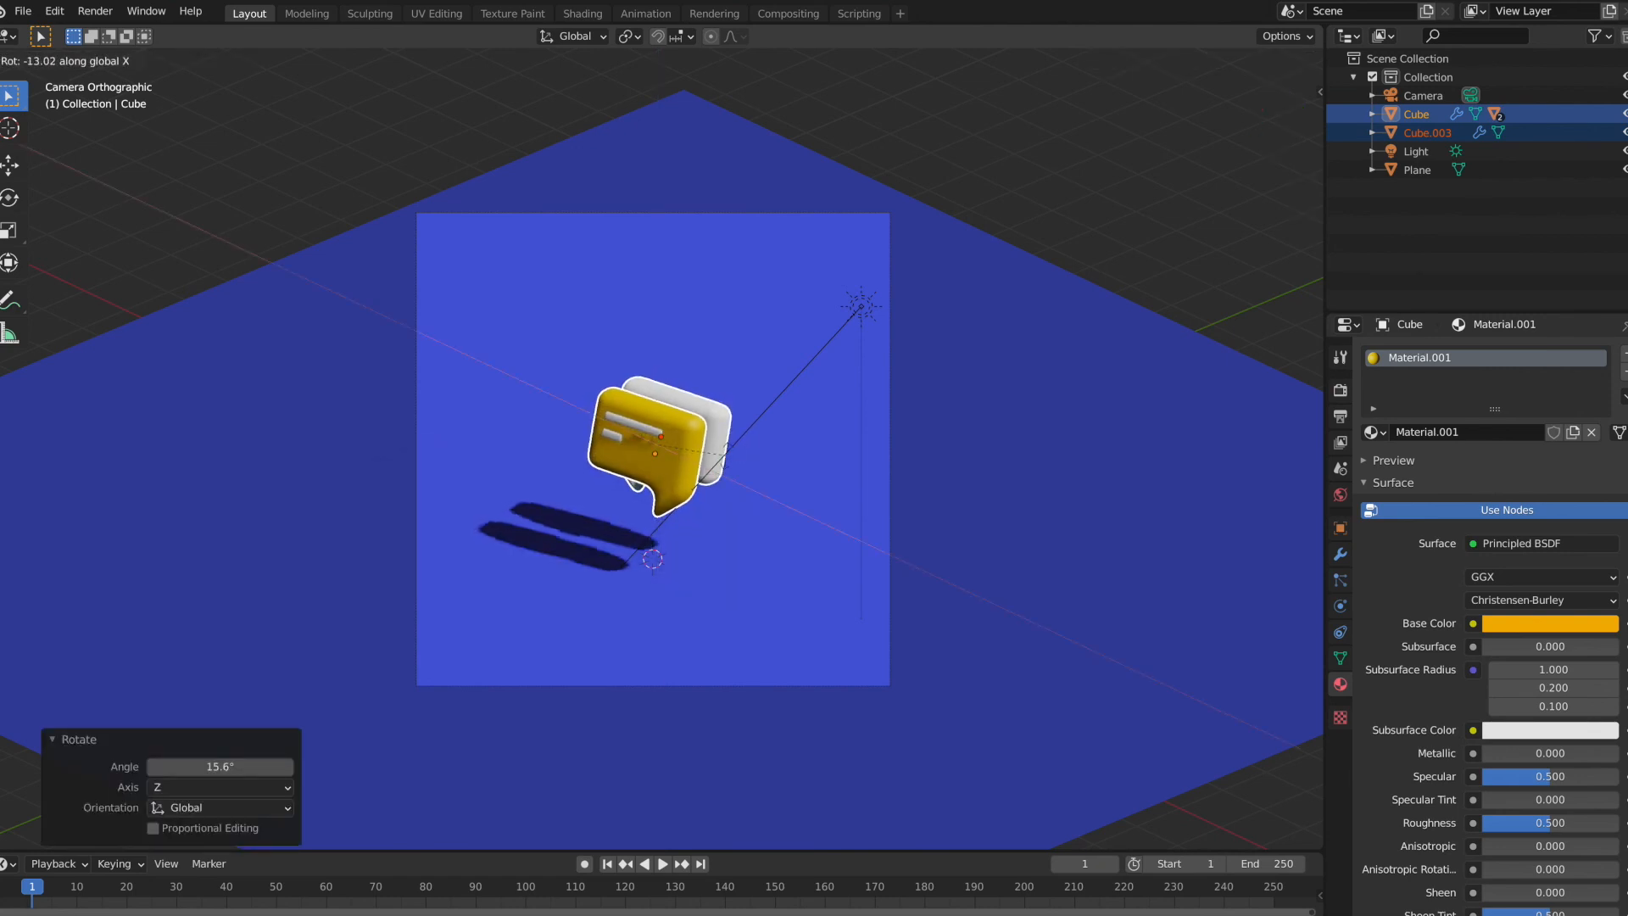
left_click(728, 460)
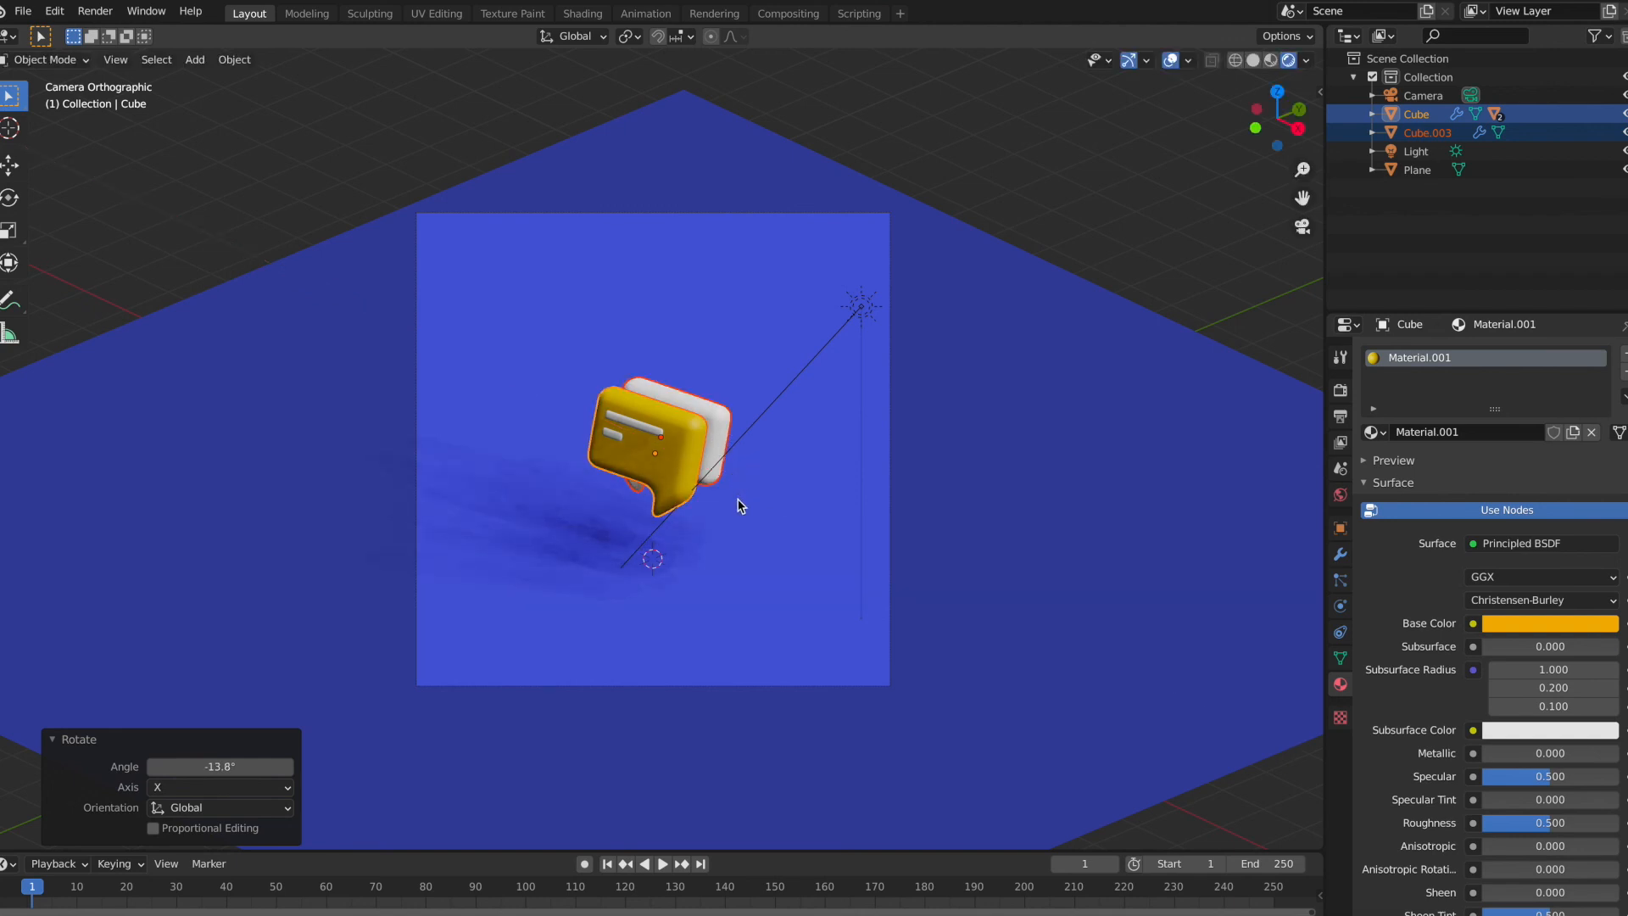
Step: Scale both speech bubbles up uniformly by about 1.1 and deselect them
key("s")
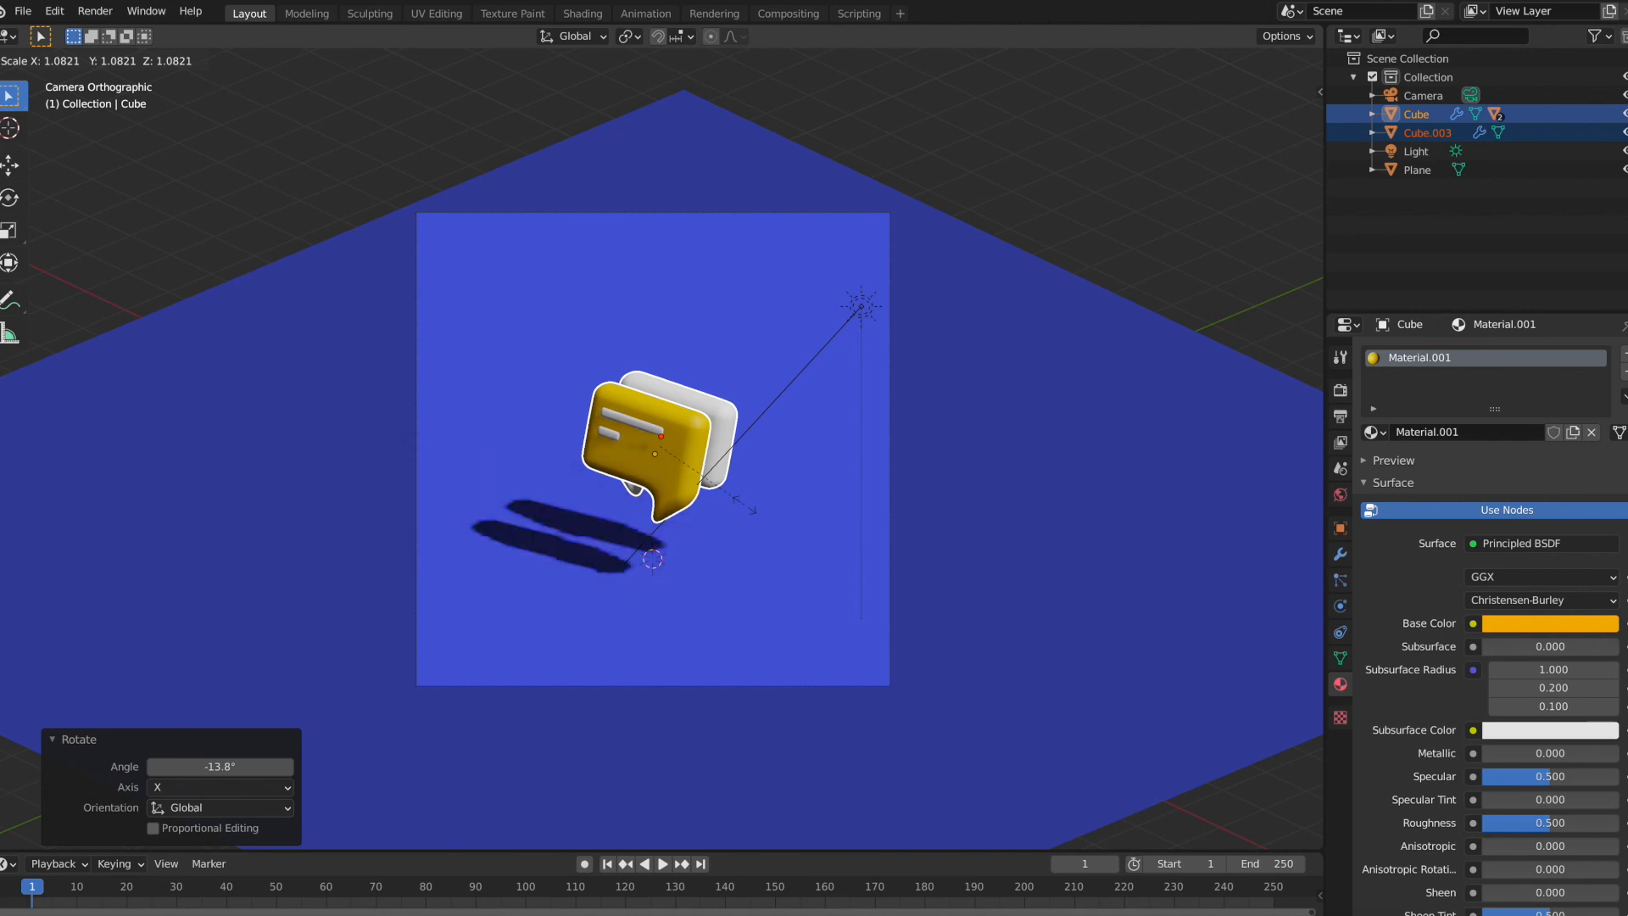
left_click(745, 507)
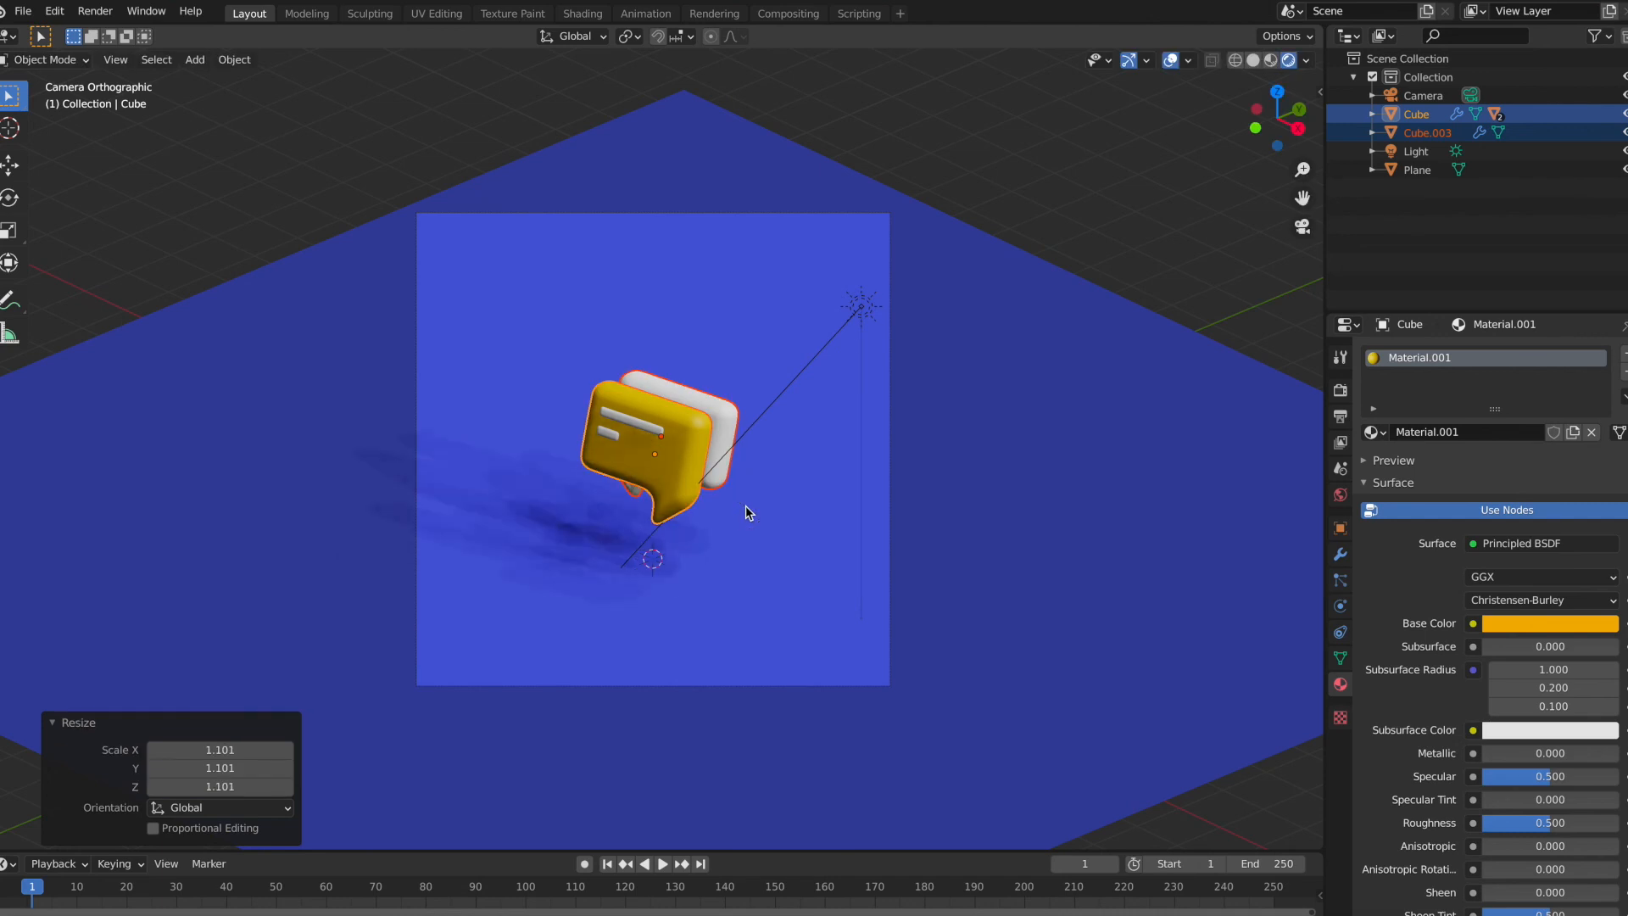
left_click(1044, 158)
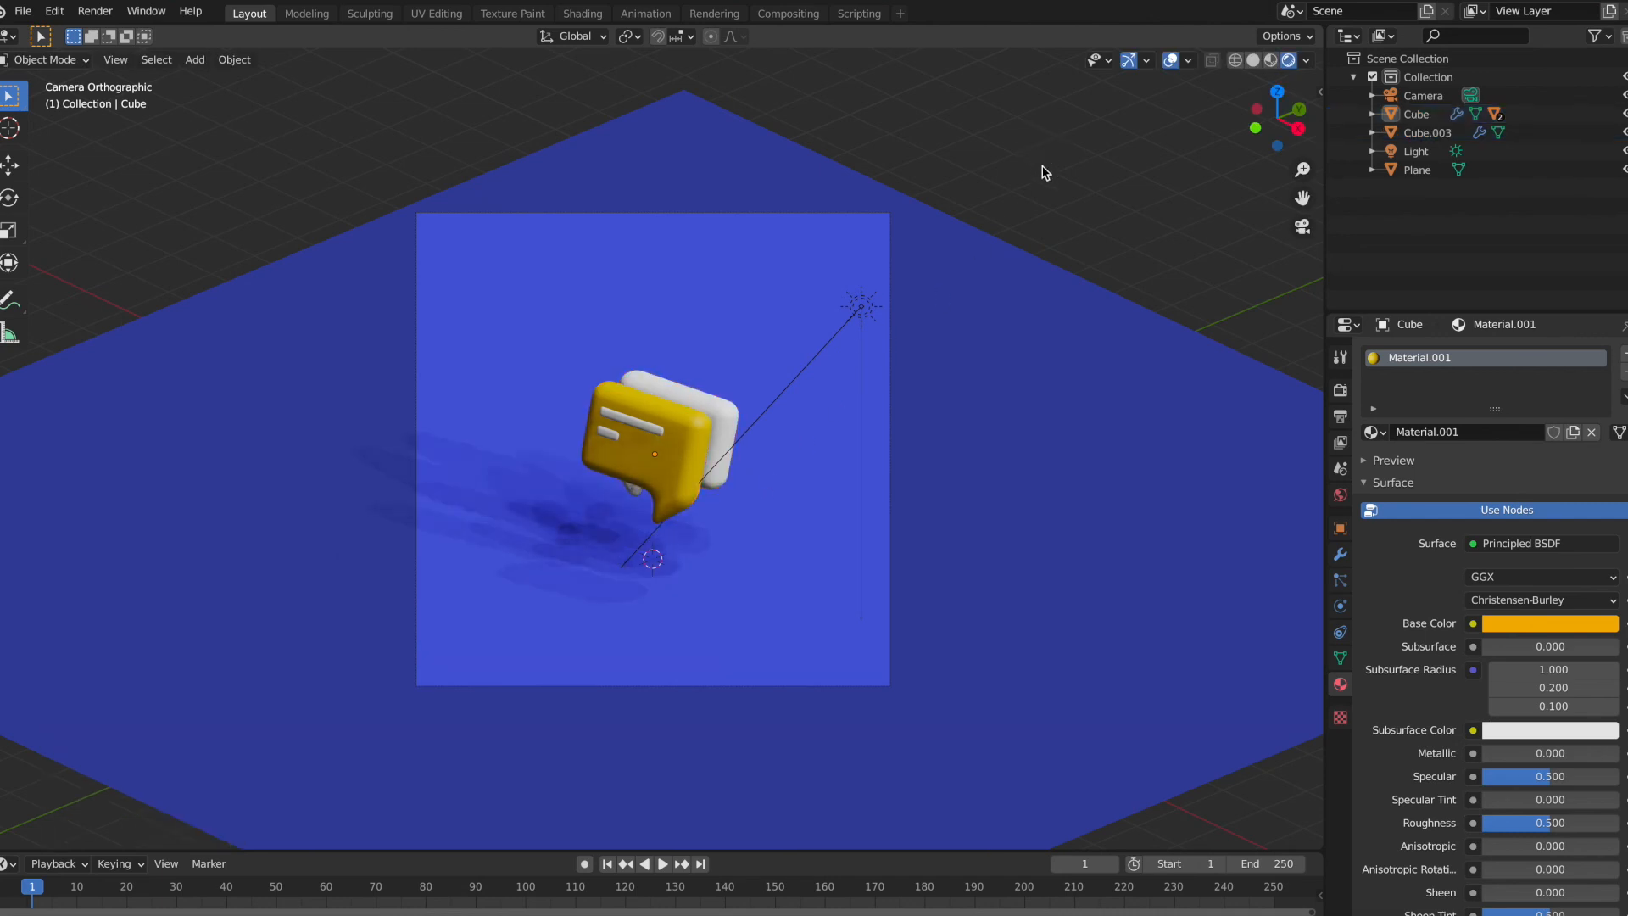
left_click(1052, 202)
Step: Enable Ambient Occlusion and Bloom in the Eevee render settings
left_click(1340, 391)
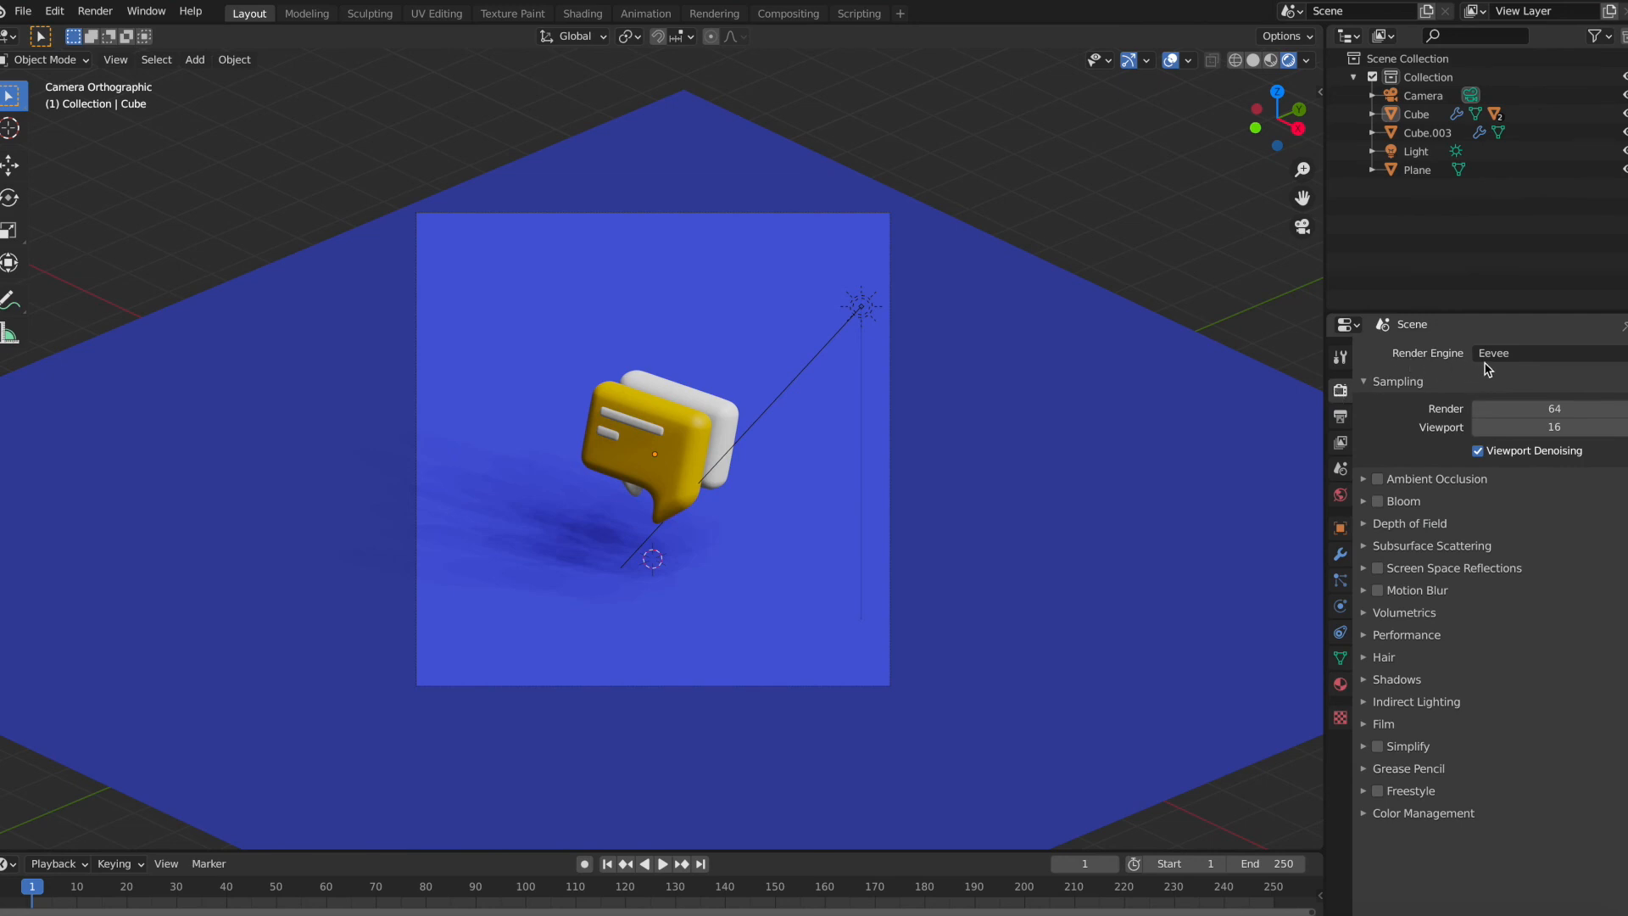
left_click(1378, 479)
left_click(1378, 501)
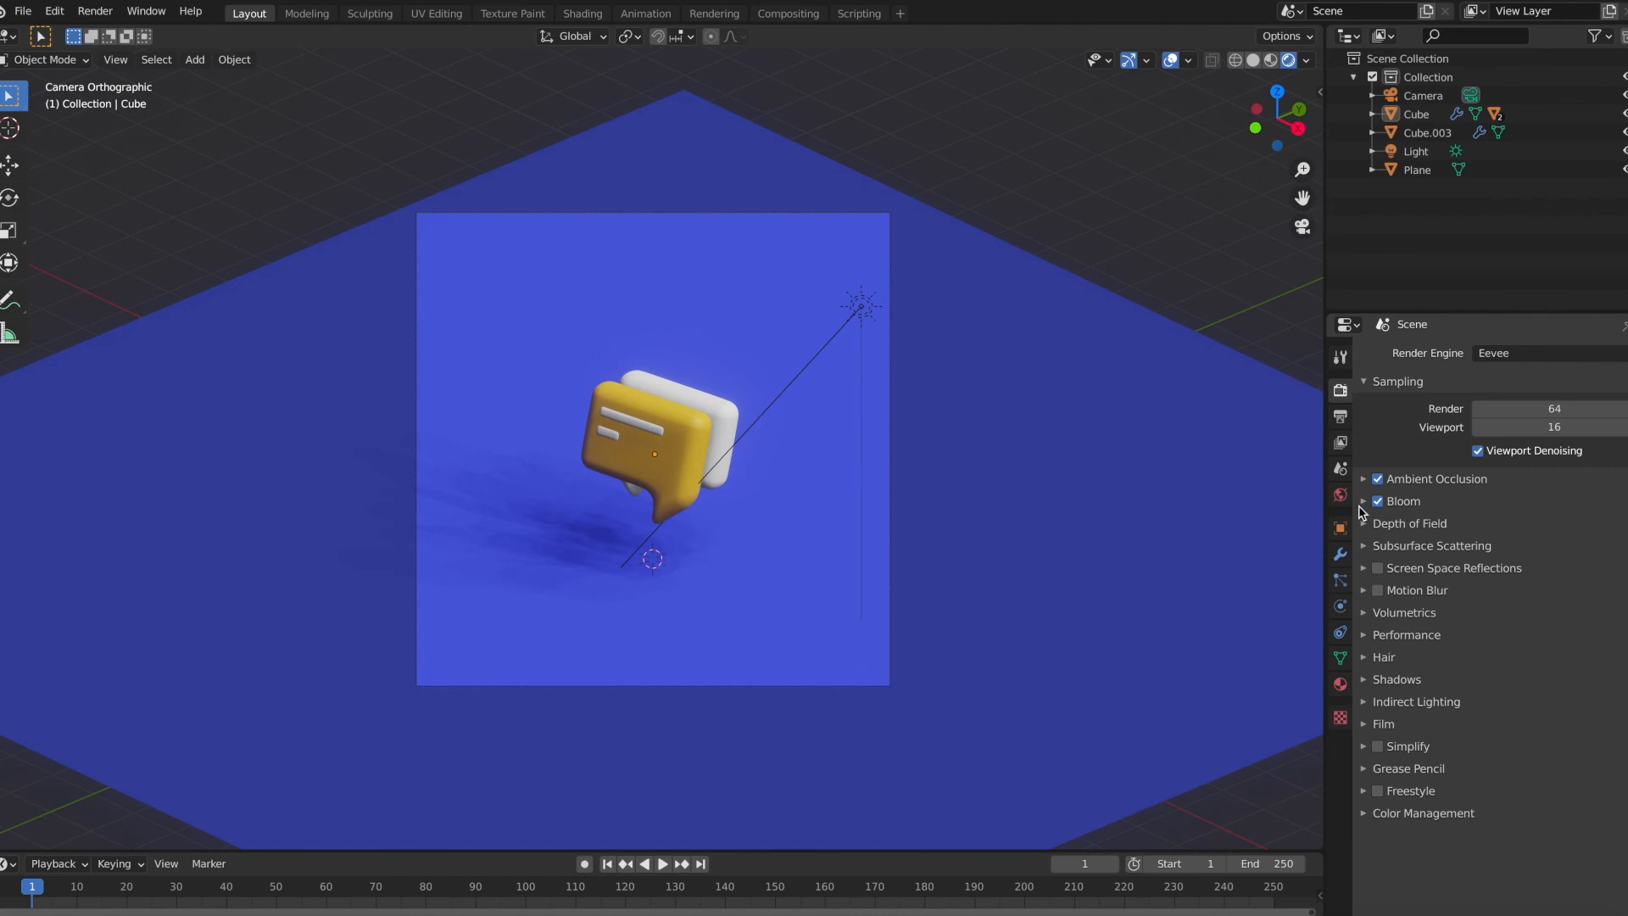
Step: Set the Bloom radius to 3 and collapse the Bloom settings
left_click(1363, 503)
left_click(1365, 501)
left_click(1365, 502)
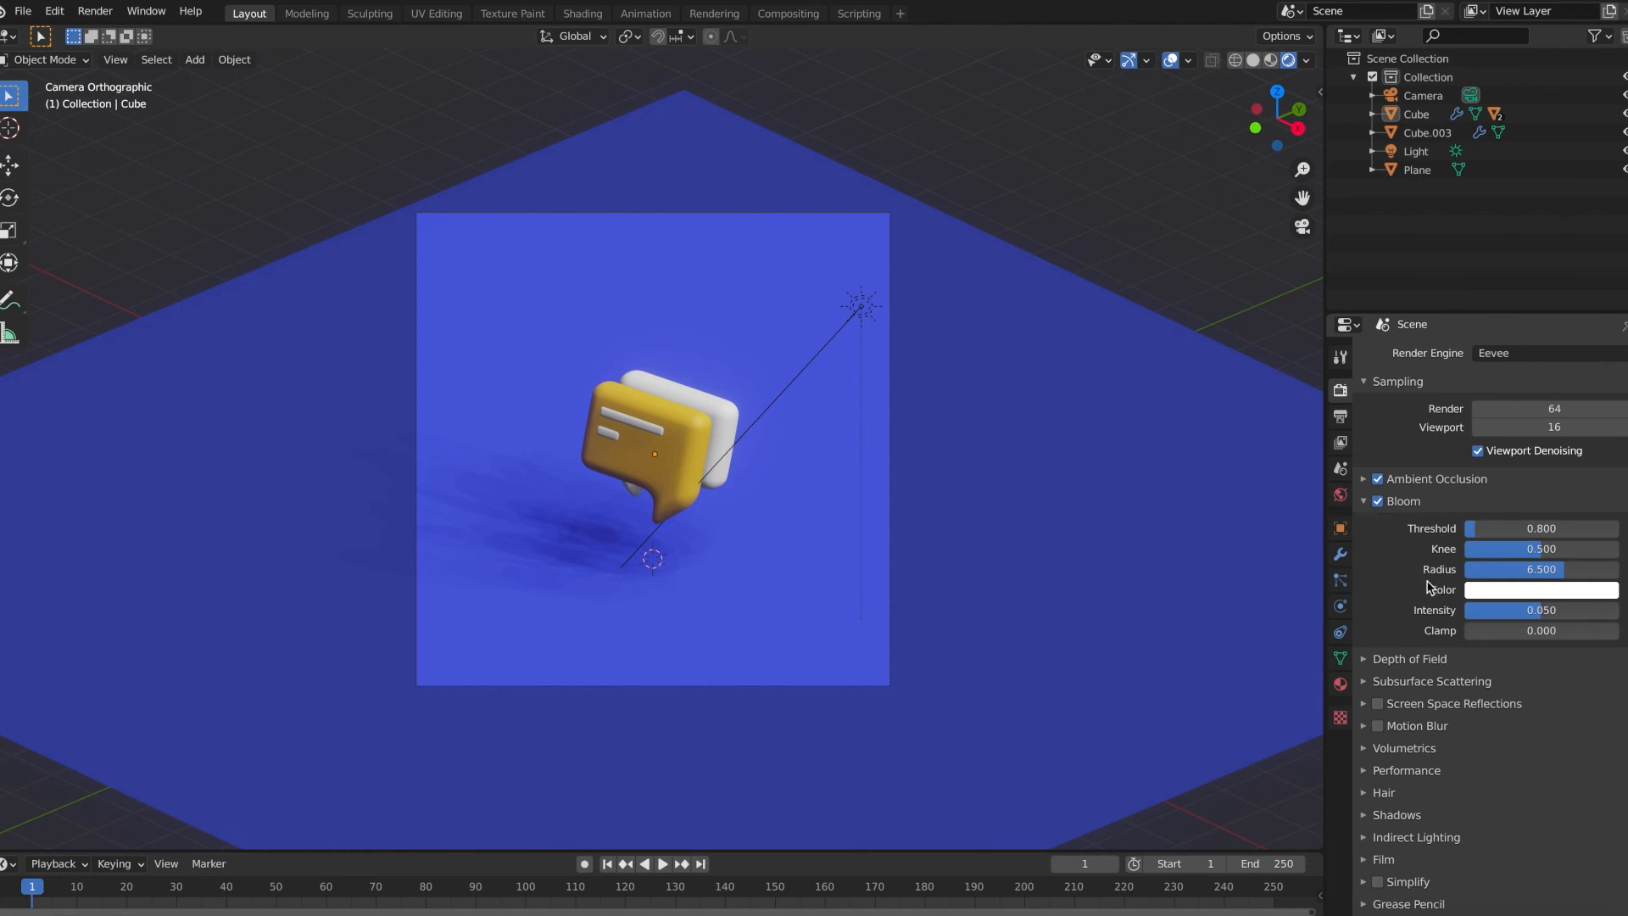
left_click(1521, 568)
type("3")
key("Return")
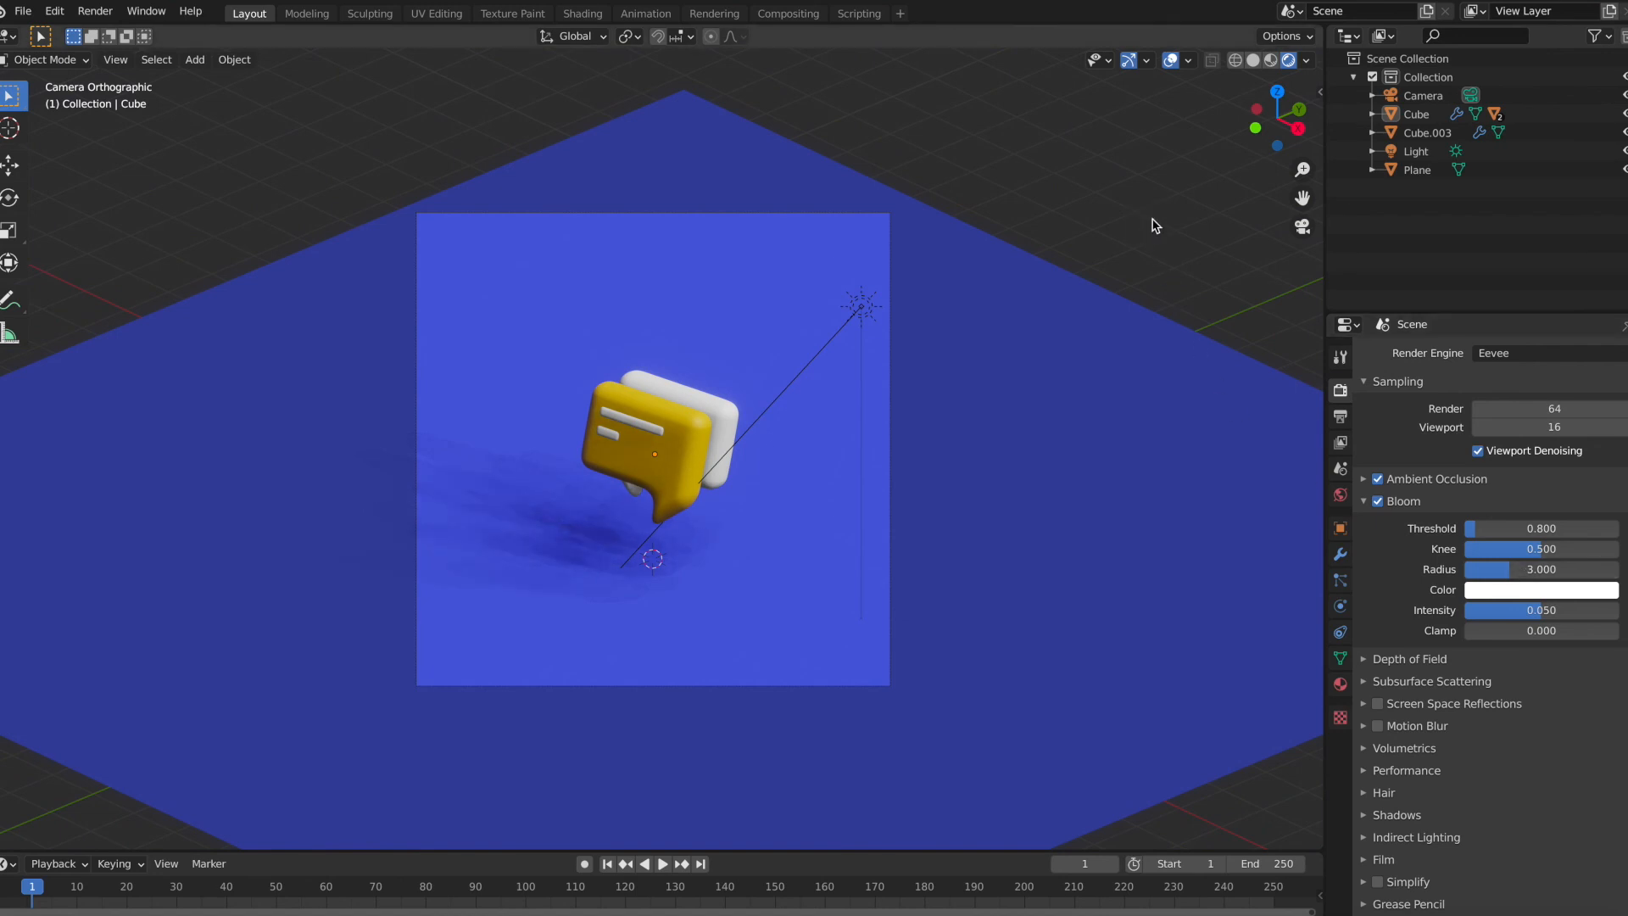
left_click(1365, 498)
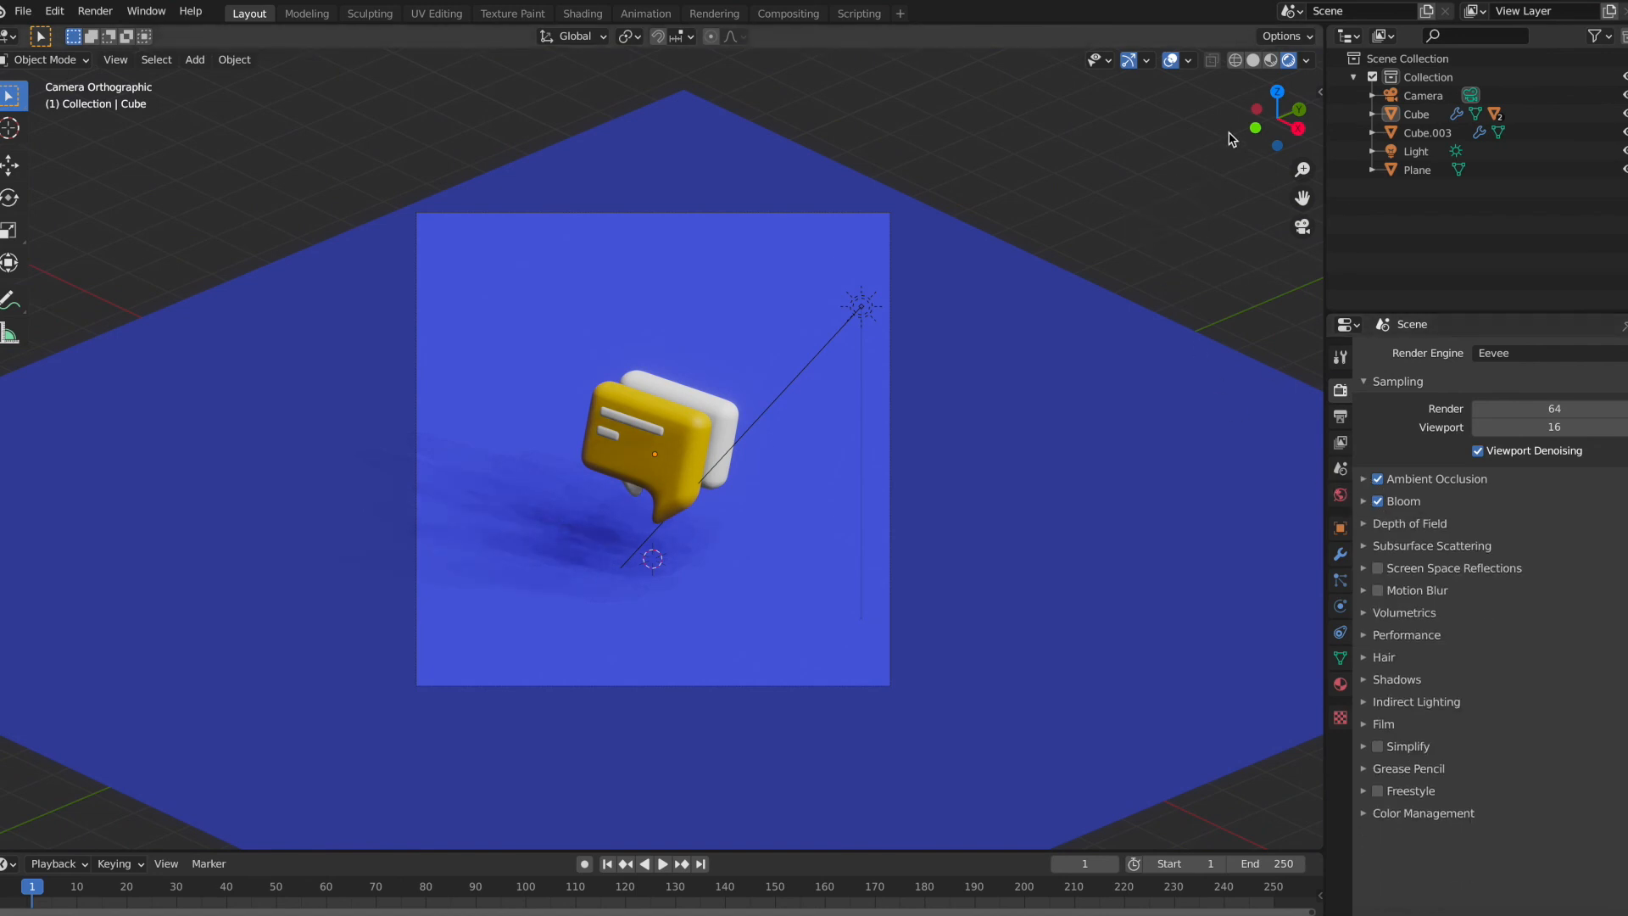
Step: Switch the viewport to solid shading, render the image, inspect the result and close it
left_click(1254, 61)
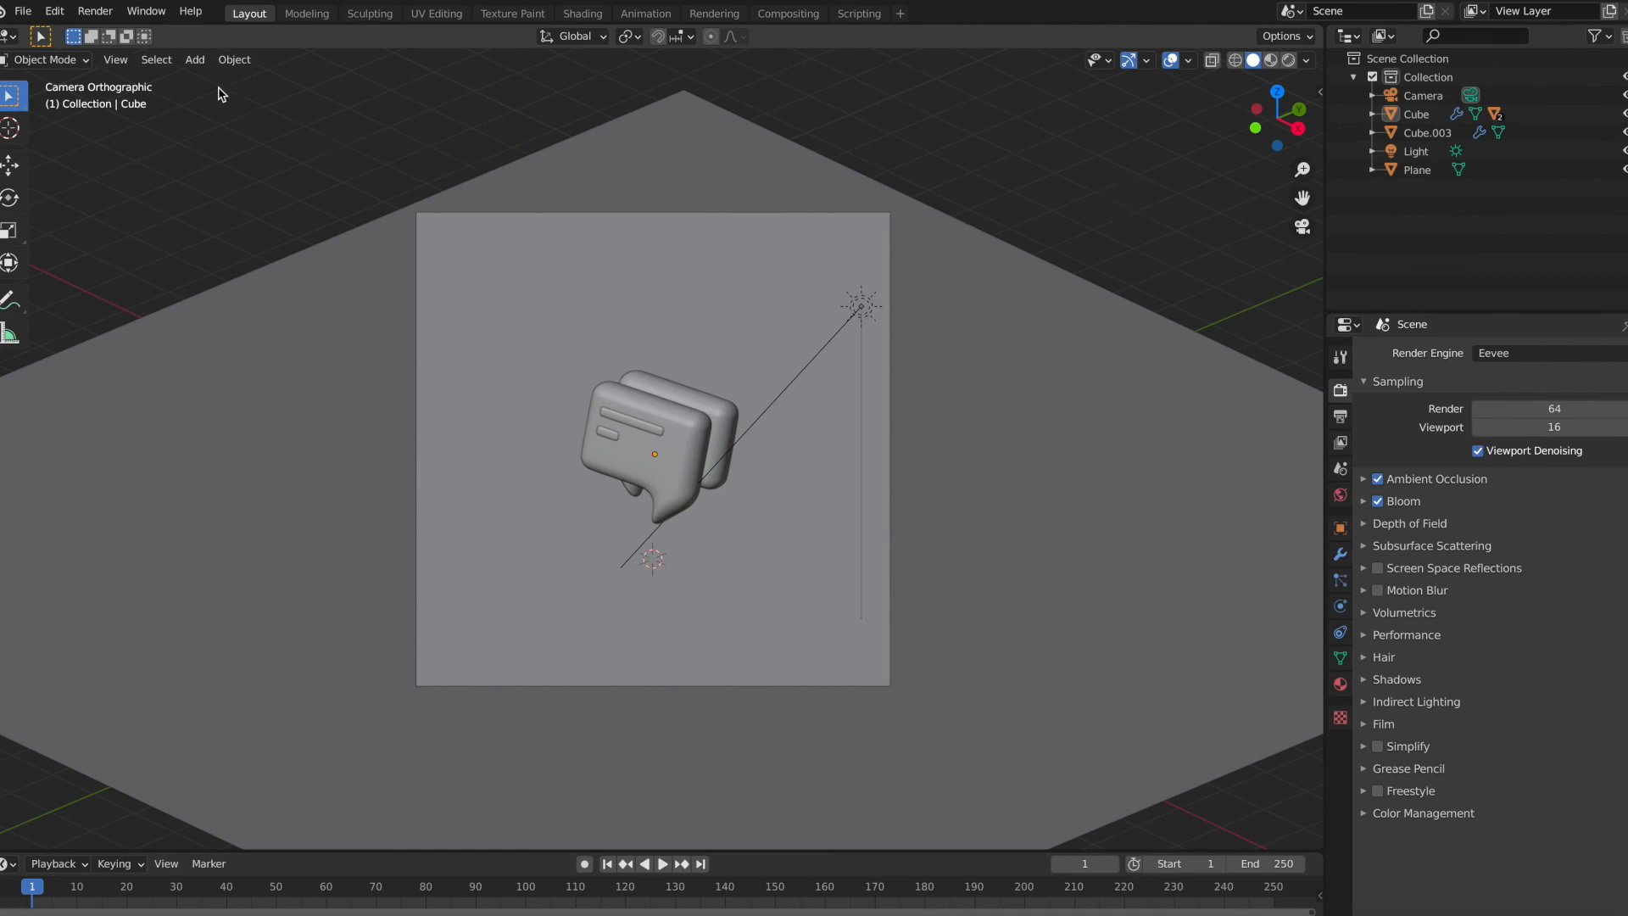
left_click(95, 11)
left_click(110, 32)
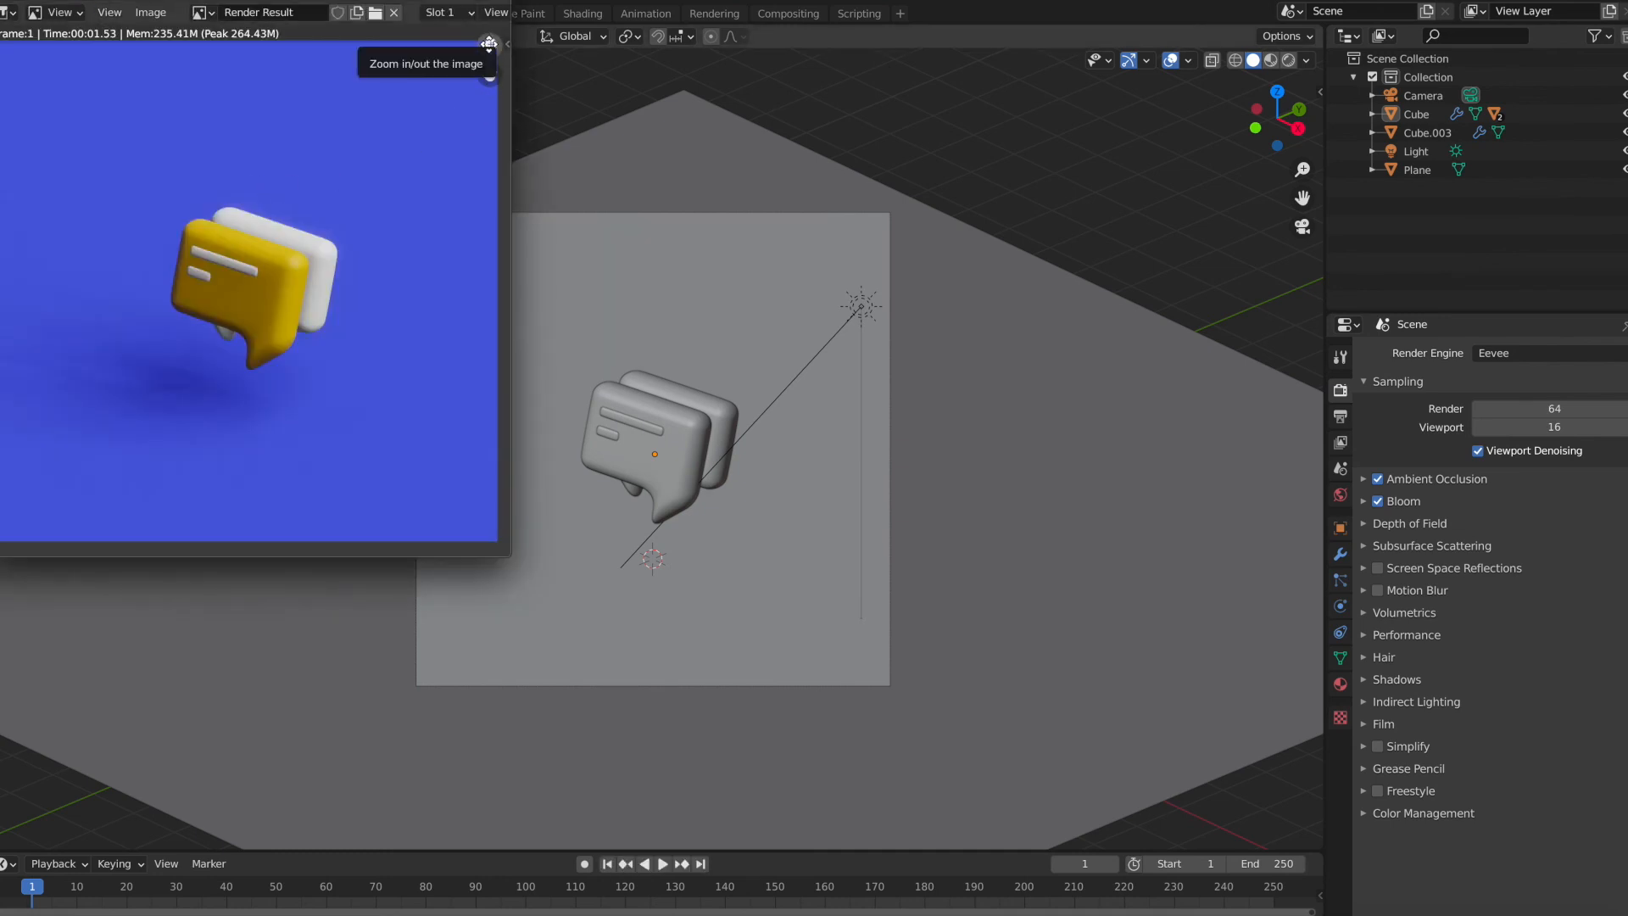
mouse_move(490, 46)
left_mouse_down()
mouse_move(490, 27)
mouse_move(489, 88)
mouse_move(489, 30)
left_mouse_up()
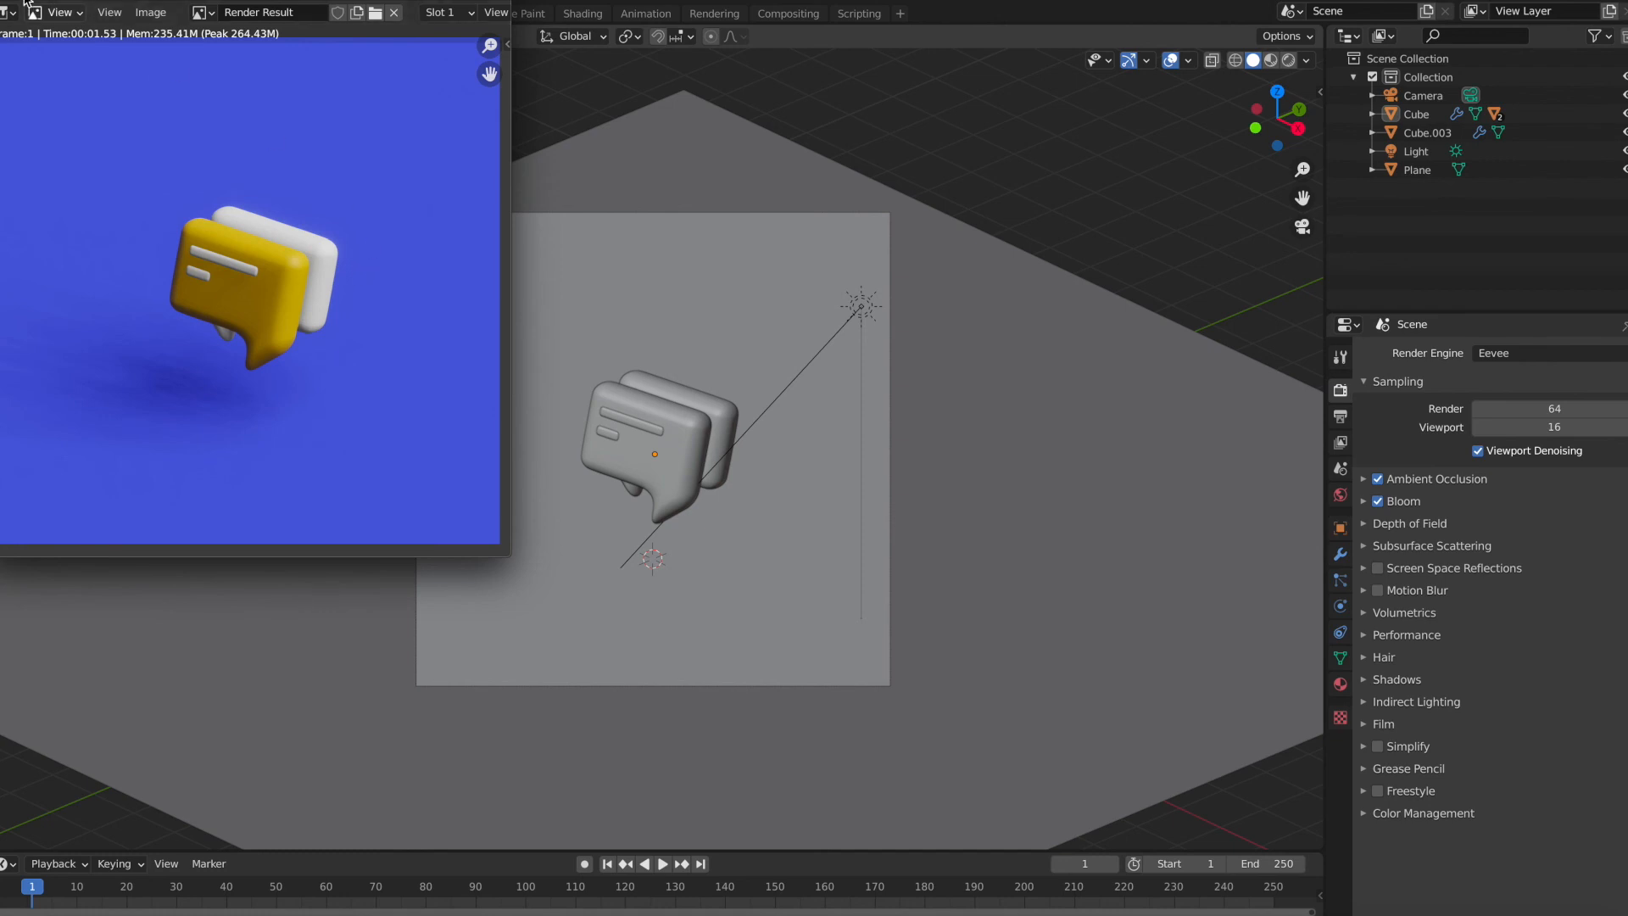
key("Escape")
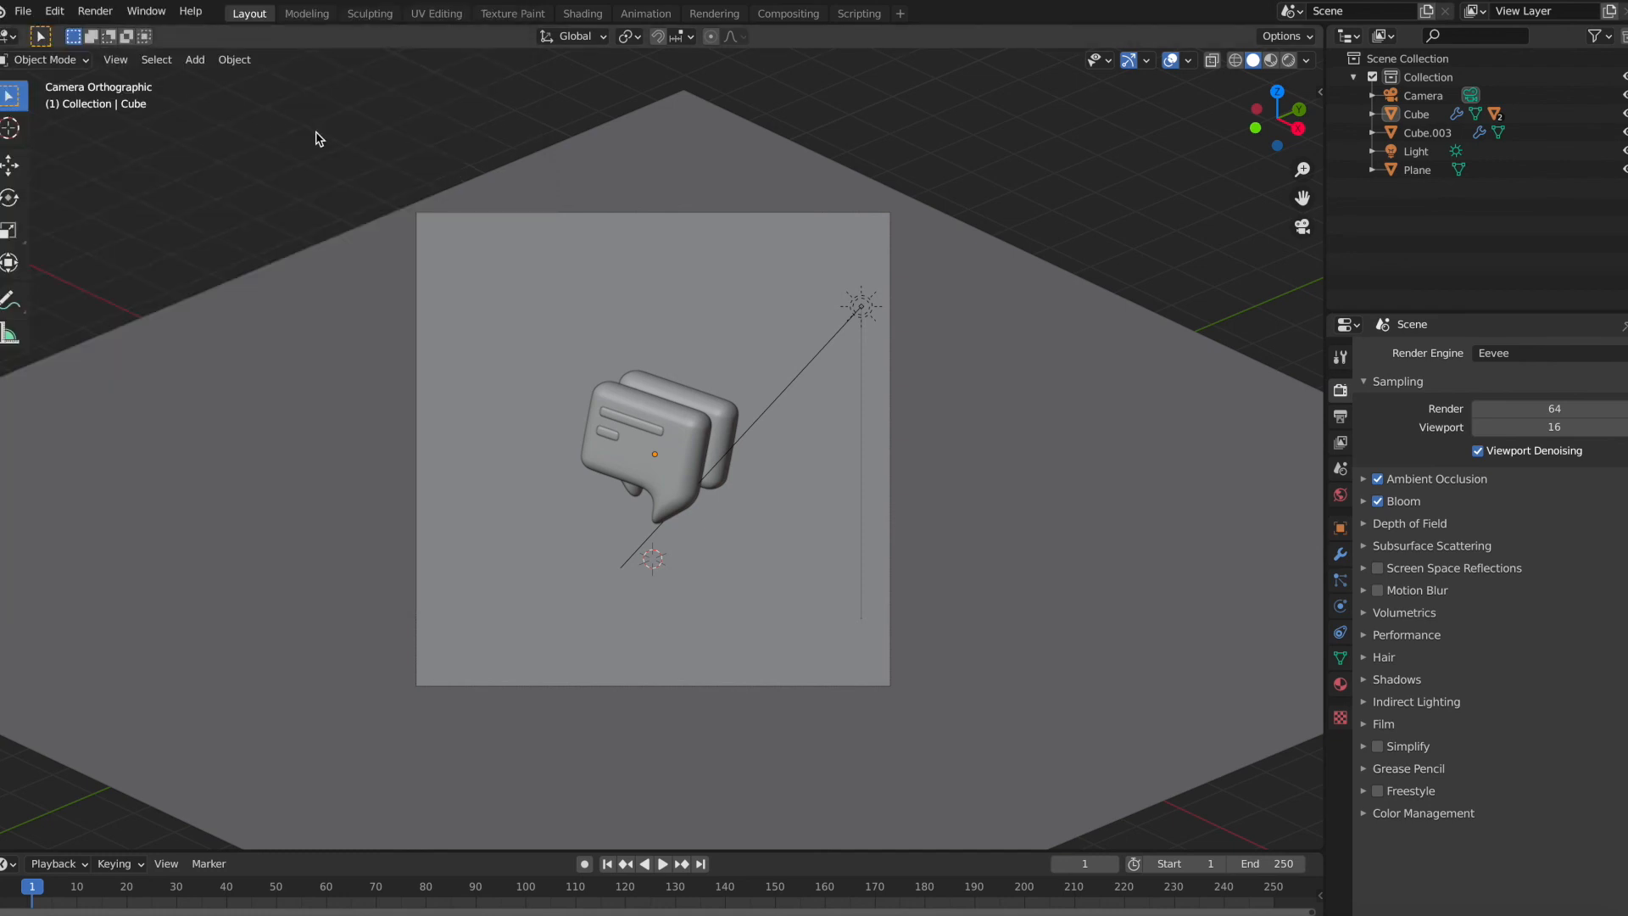
Step: Return the viewport to rendered shading and shift the floor plane's base color to a slightly more violet blue
left_click(1050, 407)
left_click(1289, 60)
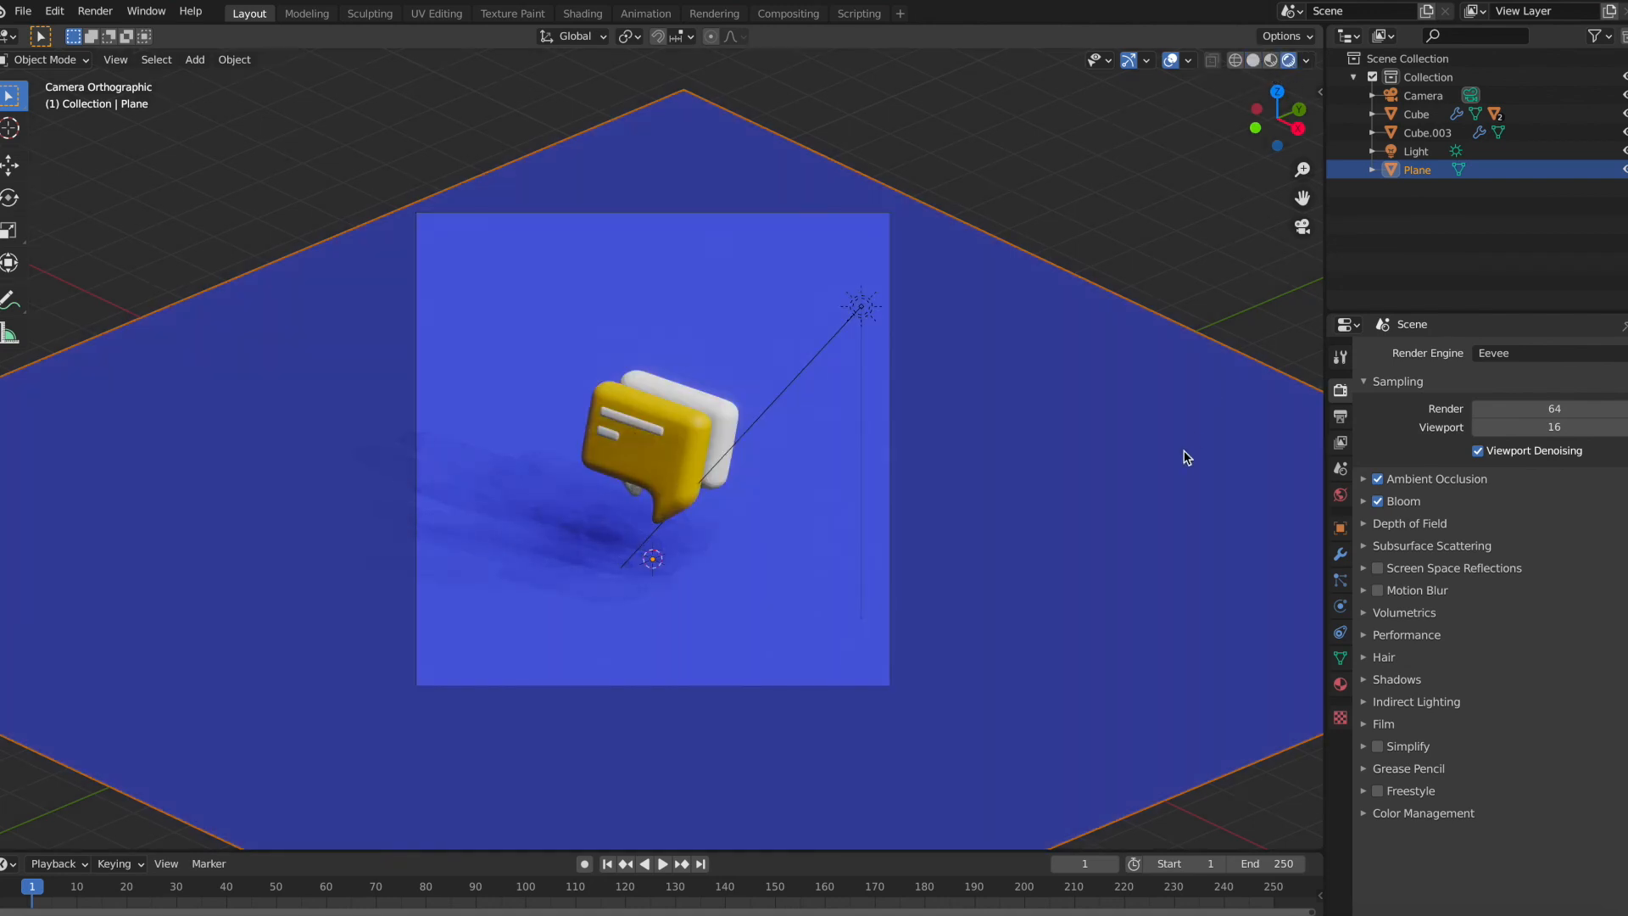
key("alt+a")
left_click(1128, 366)
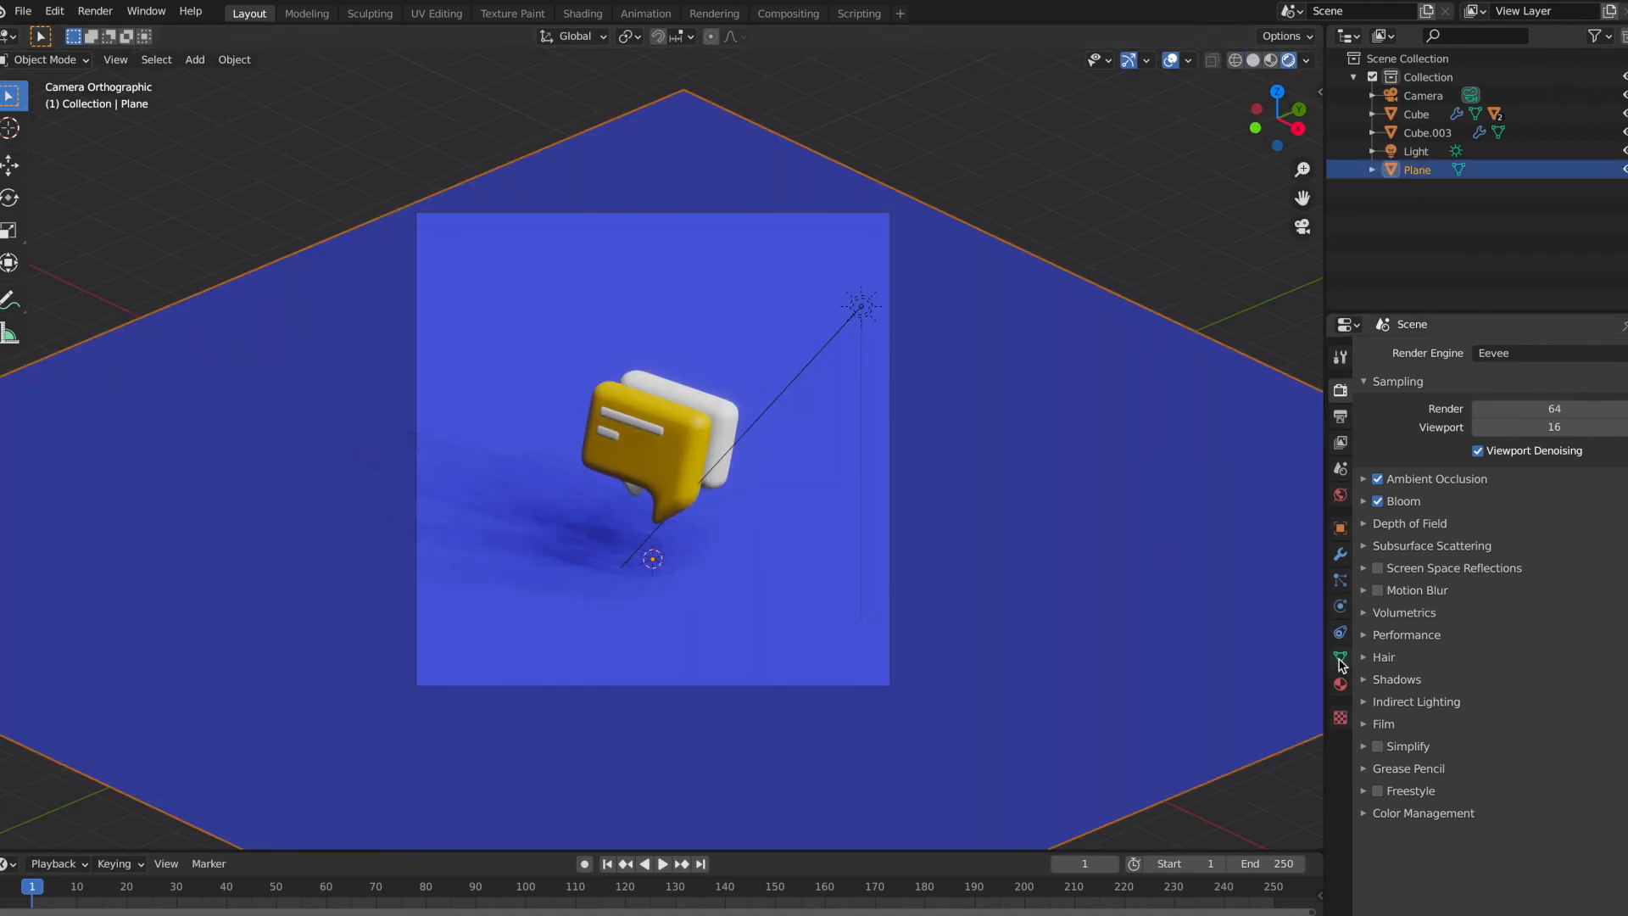
left_click(1340, 685)
left_click(1518, 628)
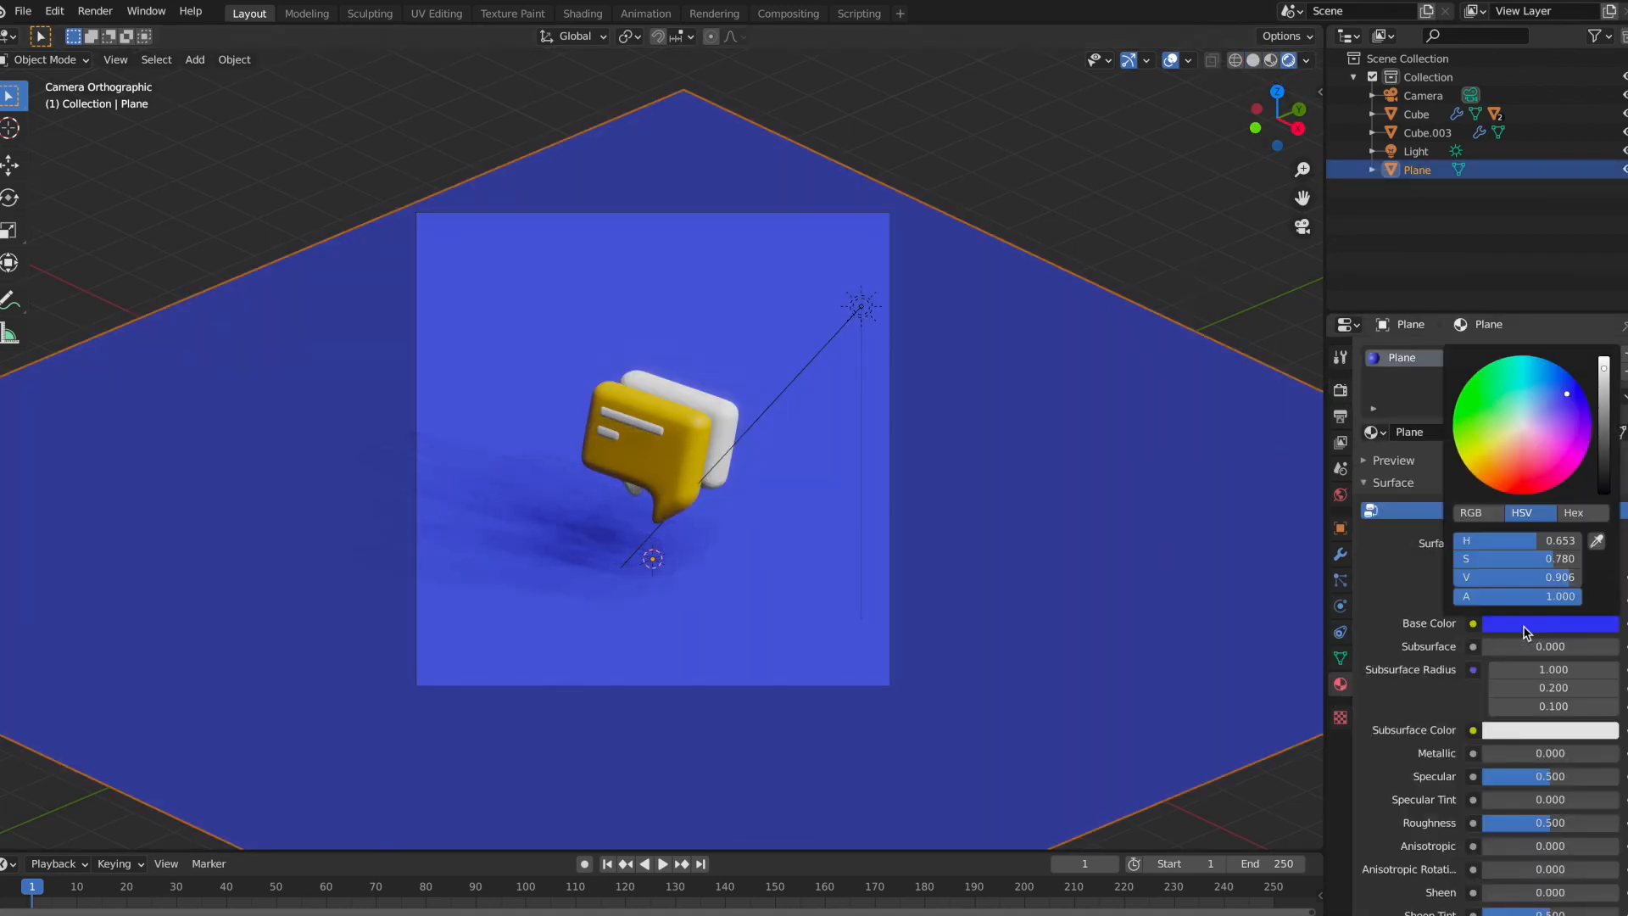
left_click(1570, 399)
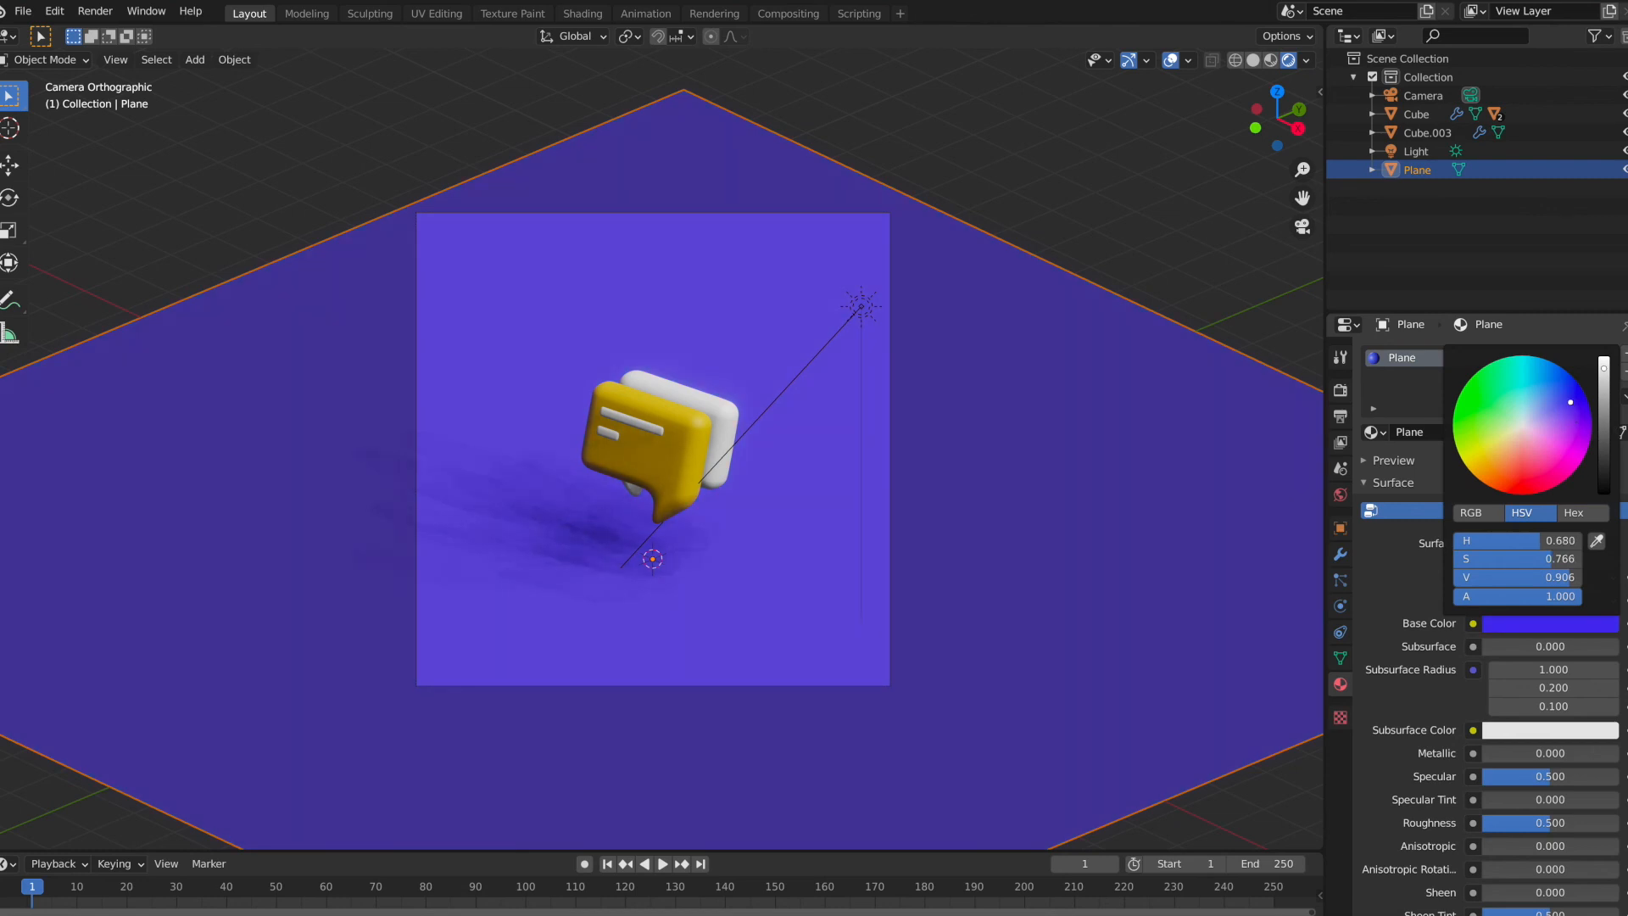
left_click(1083, 247)
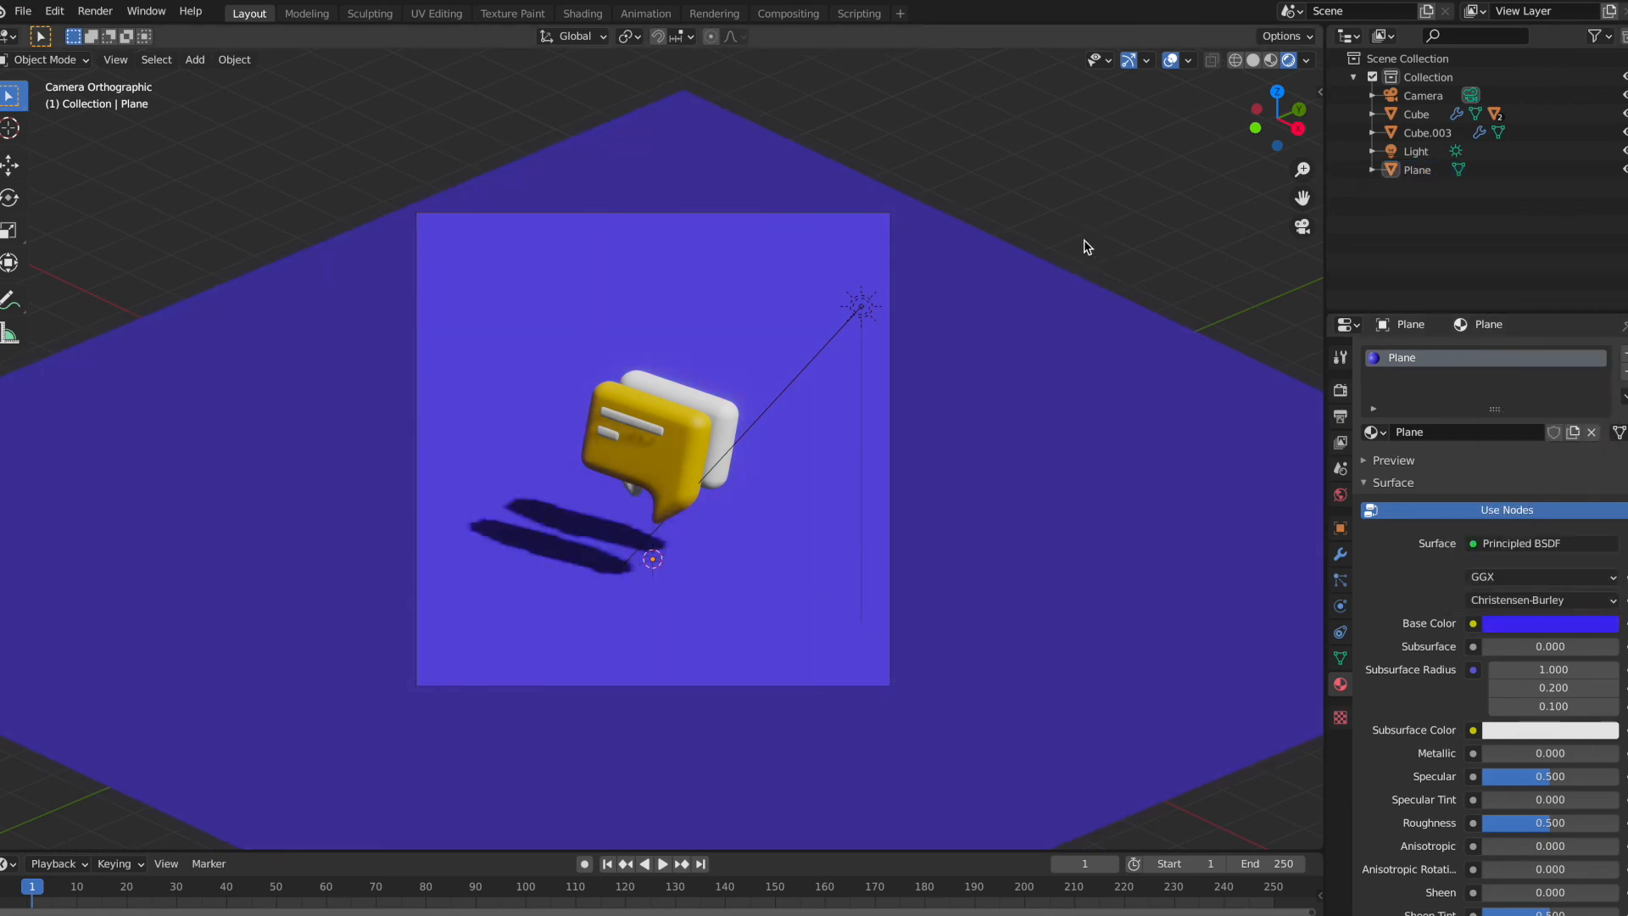
Step: Render the image again with the recolored floor
left_click(95, 11)
left_click(110, 32)
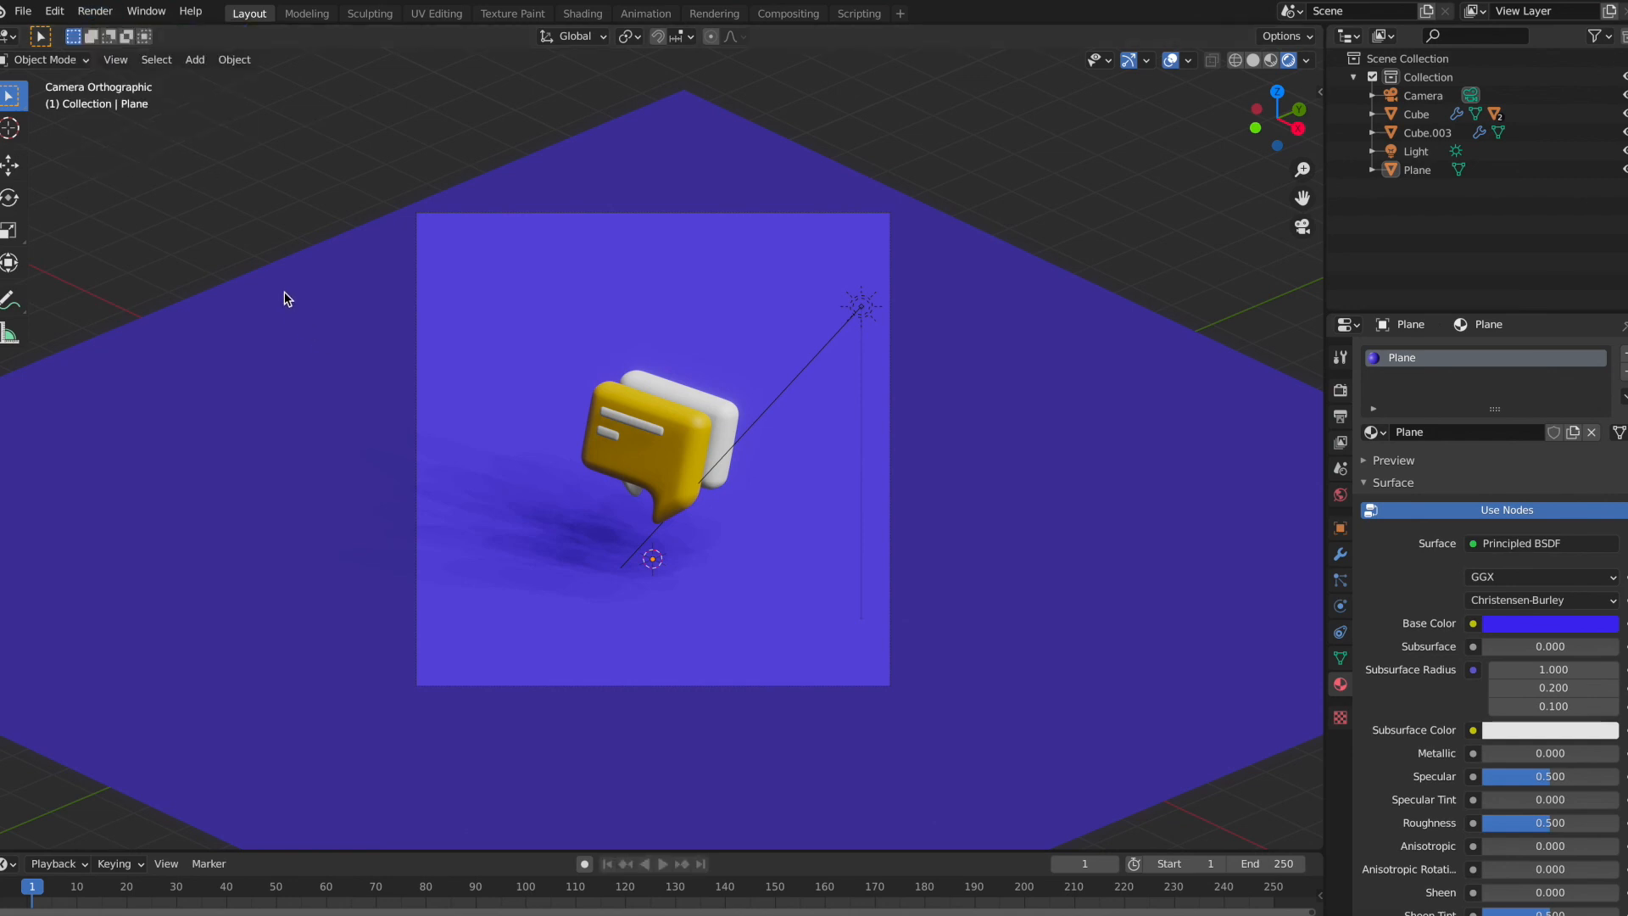